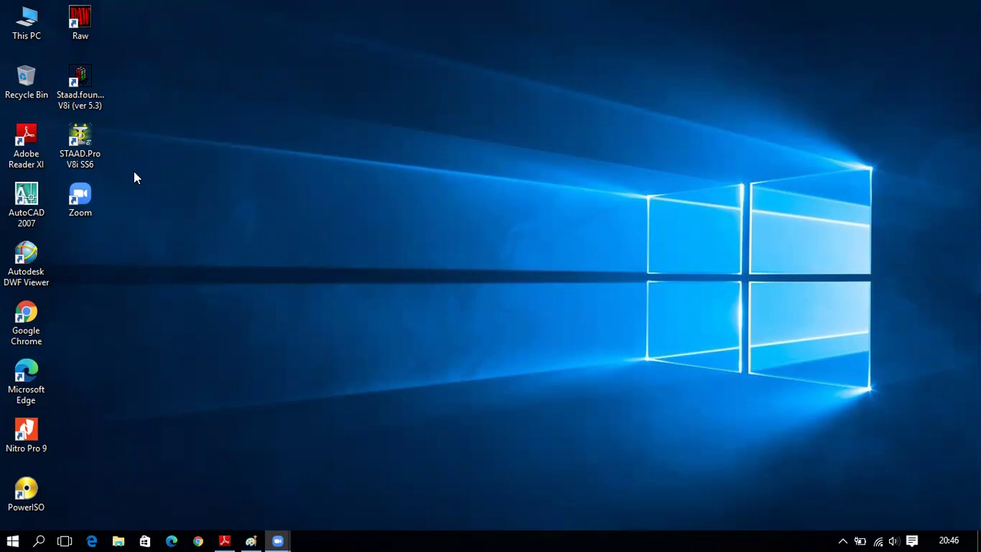
Step: Start STAAD.Pro V8i SS6 from the desktop and close the unhandled-exception error with OK
double_click(83, 158)
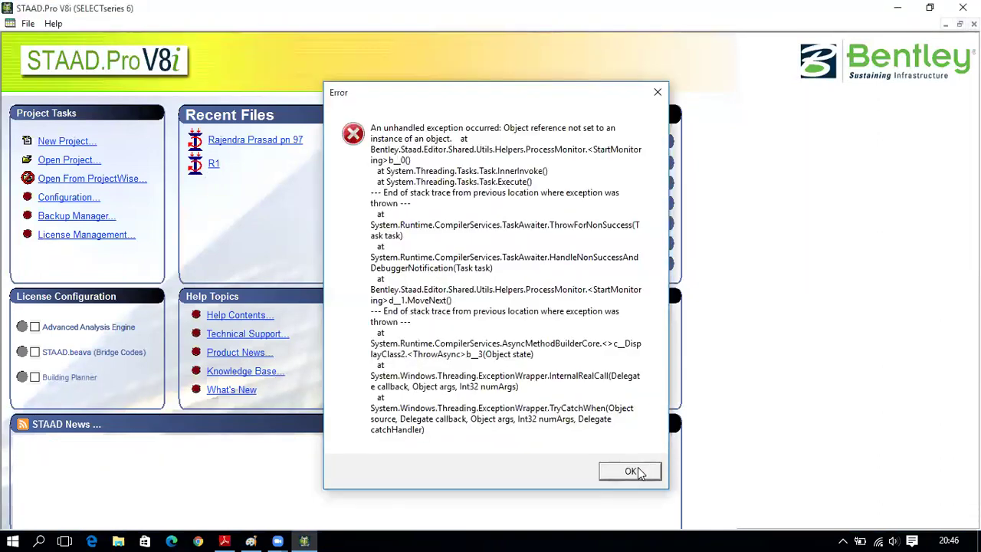
click(631, 472)
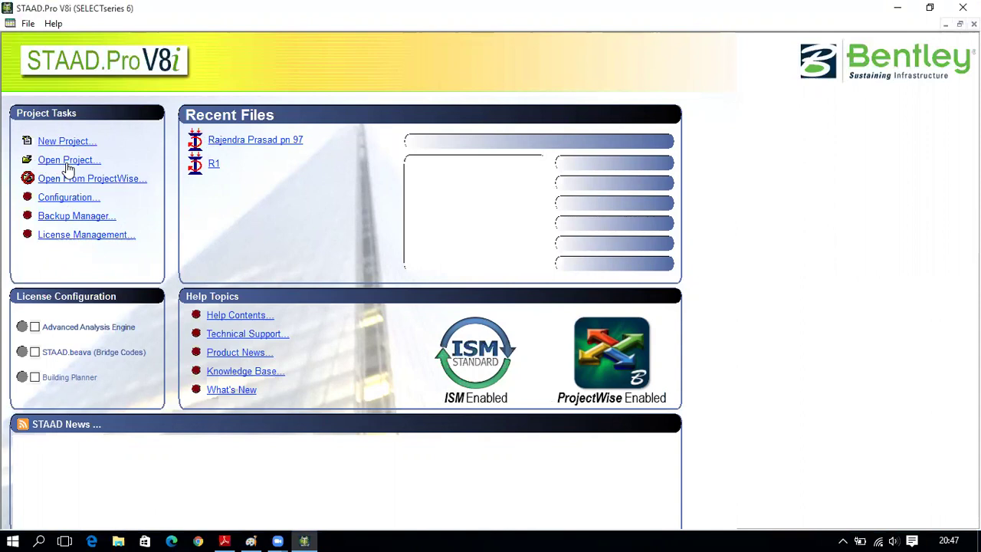
click(83, 201)
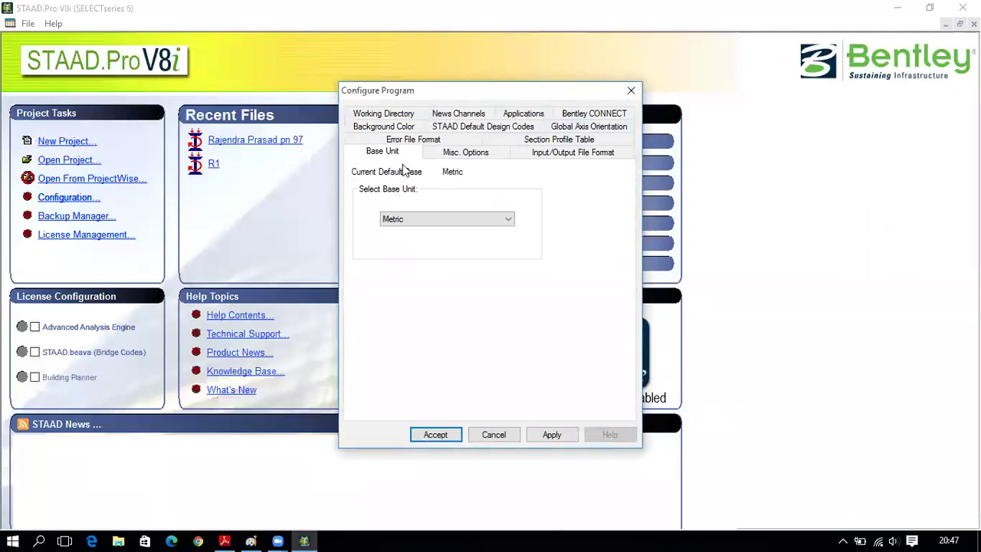
click(441, 220)
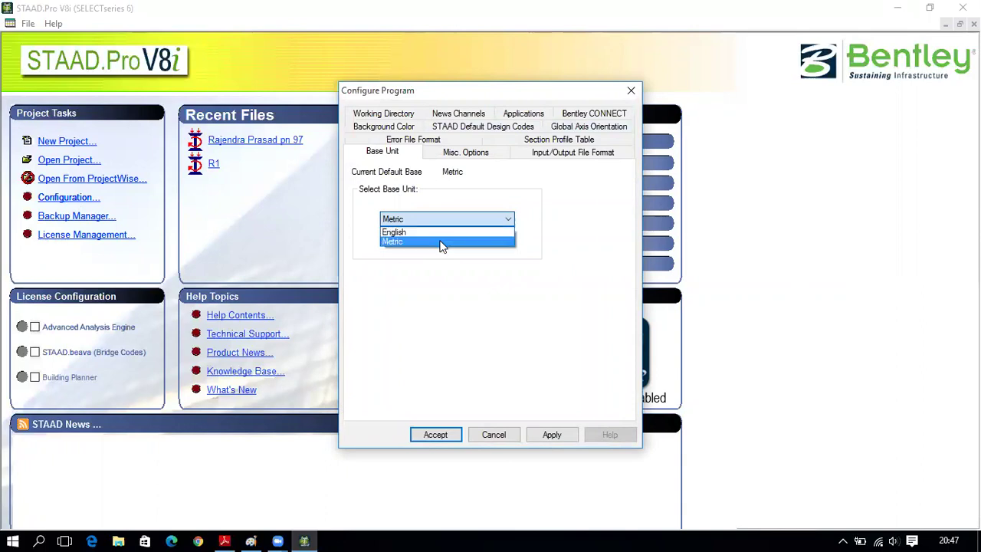
click(440, 242)
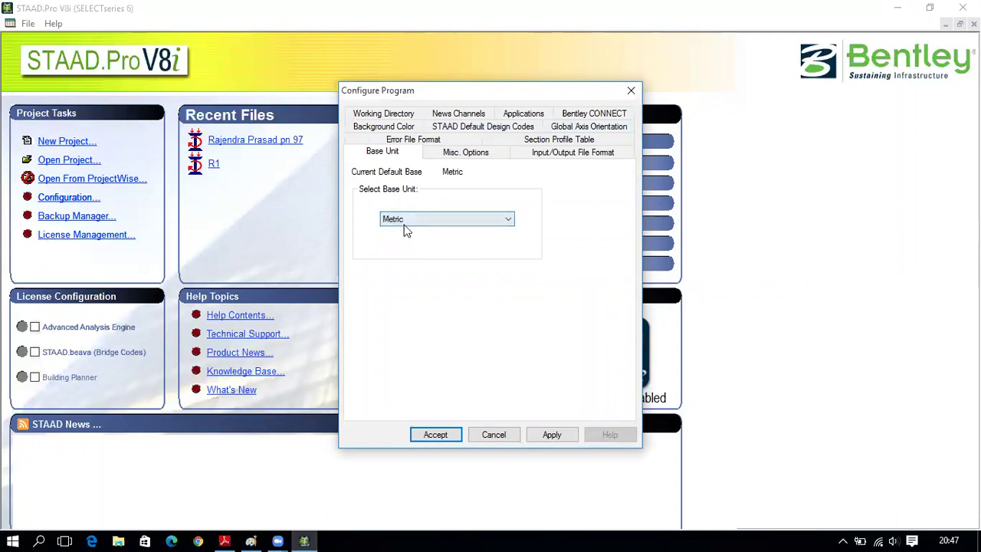
click(435, 435)
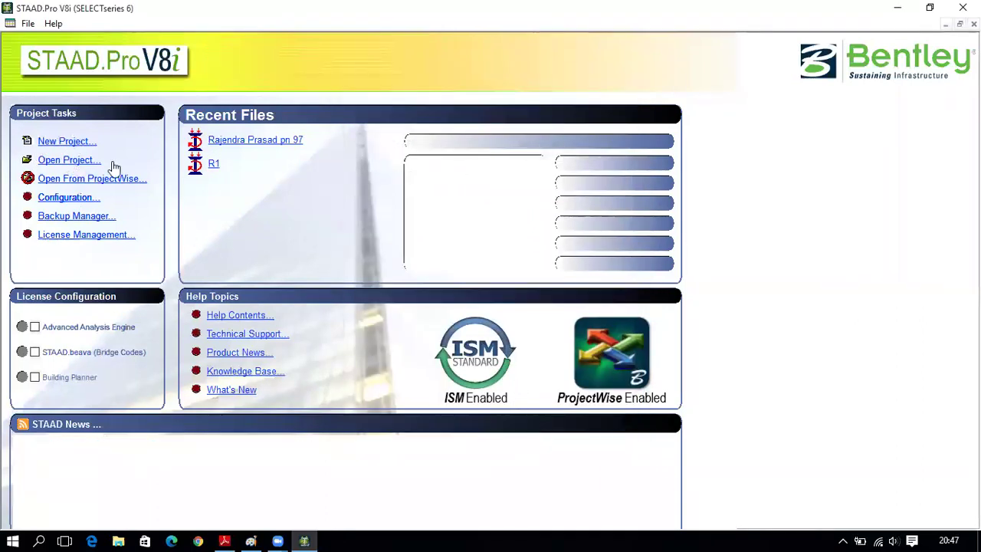
click(74, 198)
Step: Look through the File menu commands twice, then move on to the Help menu
click(548, 435)
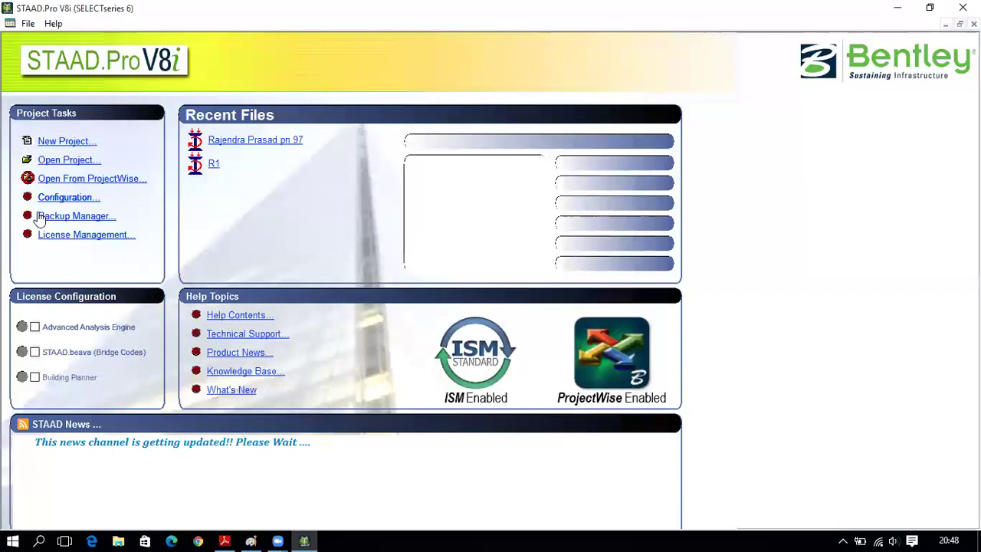
click(28, 24)
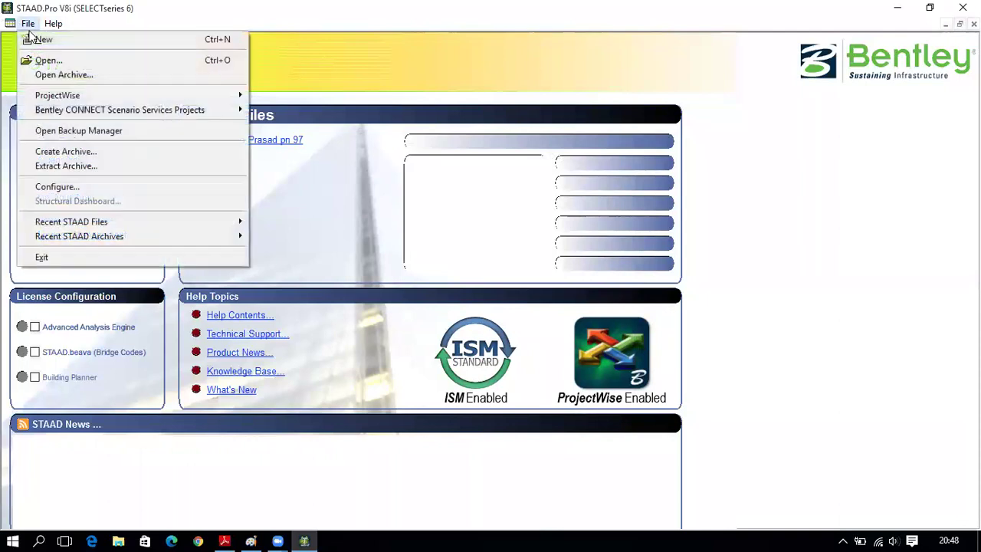
click(356, 79)
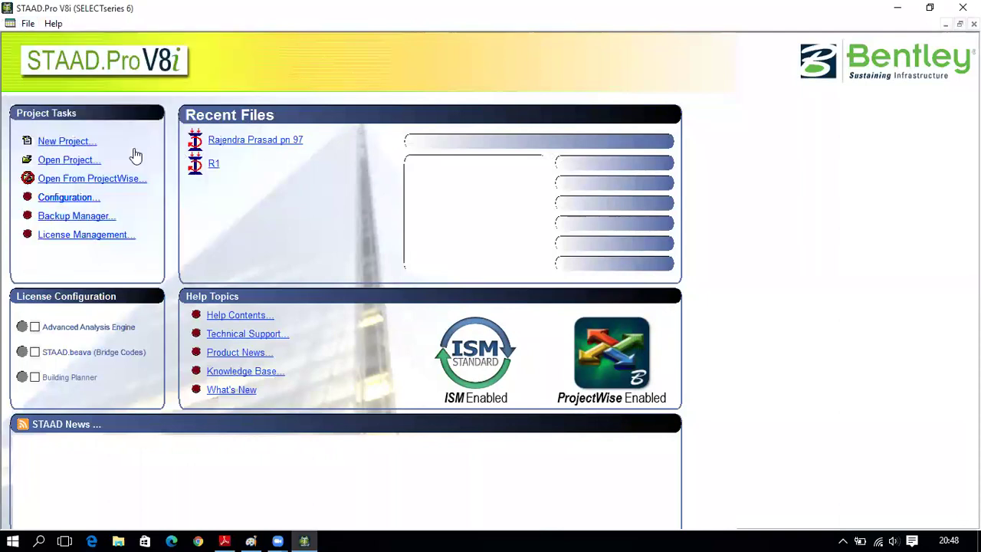
click(29, 26)
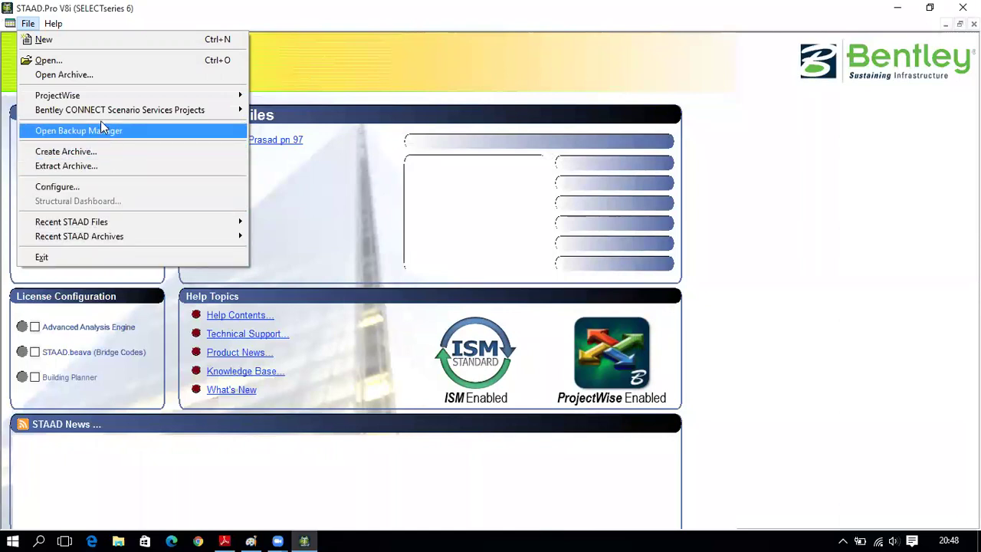
mouse_move(48, 29)
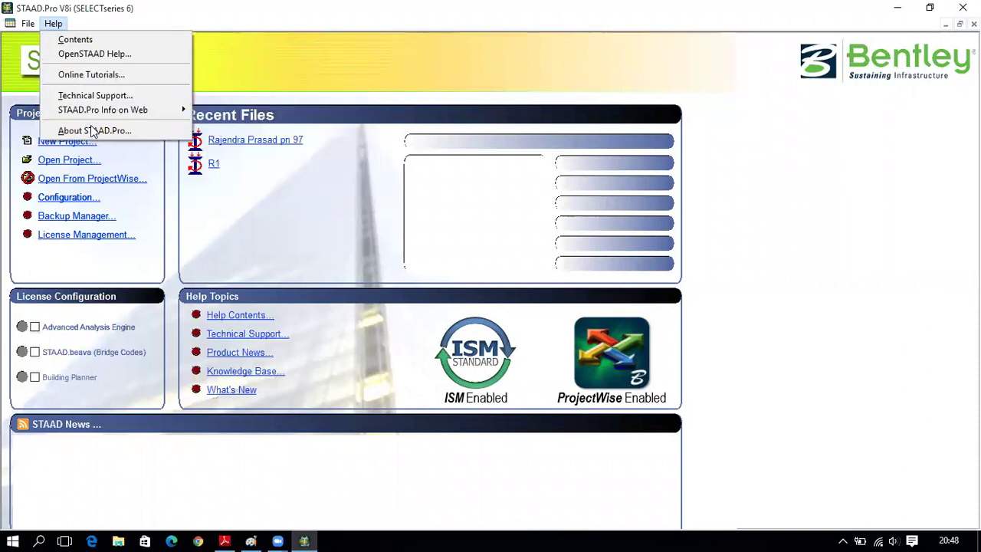
click(76, 44)
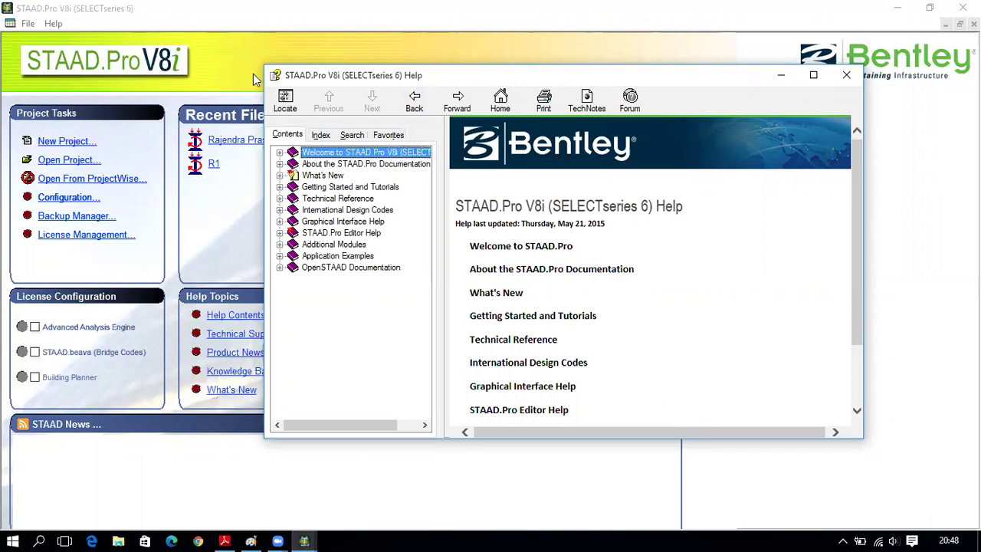
click(353, 136)
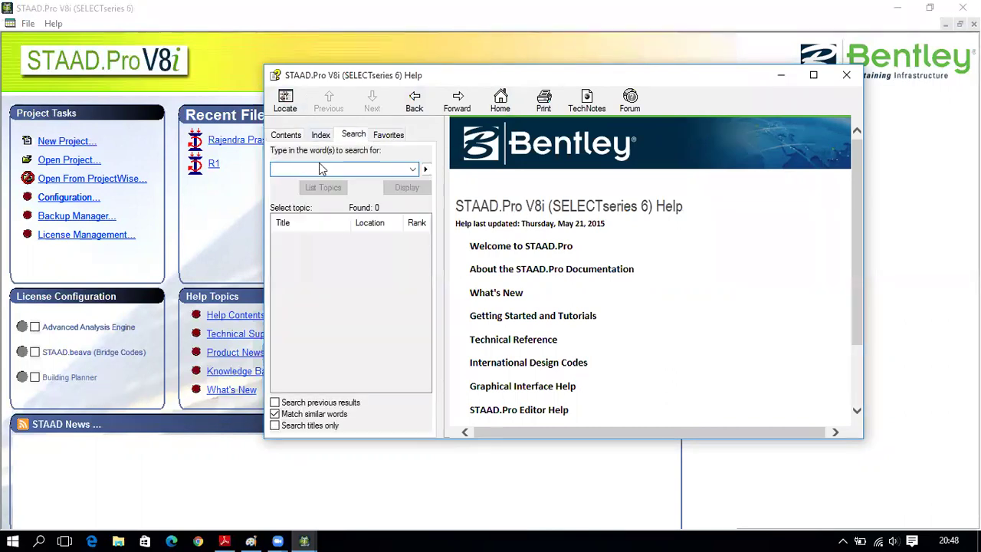
click(287, 136)
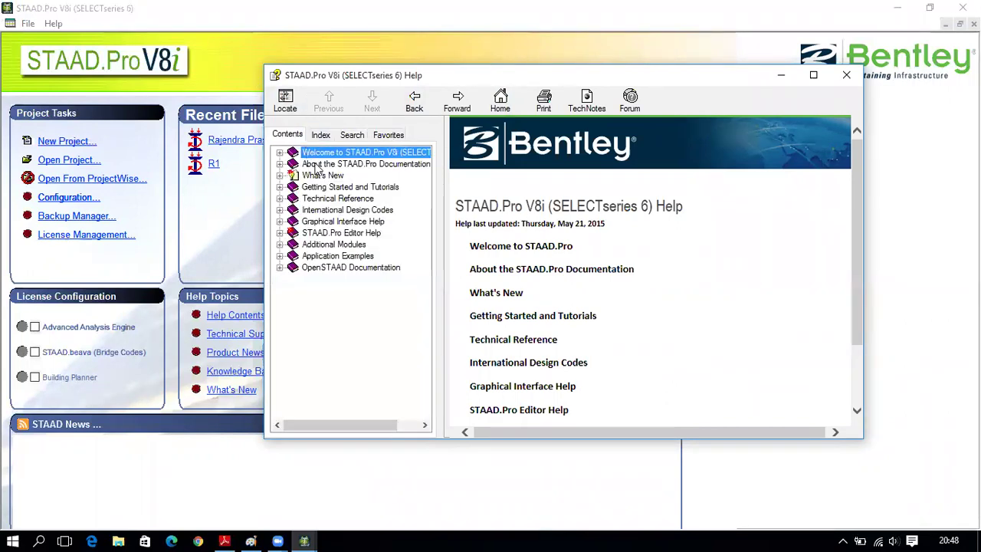
click(280, 188)
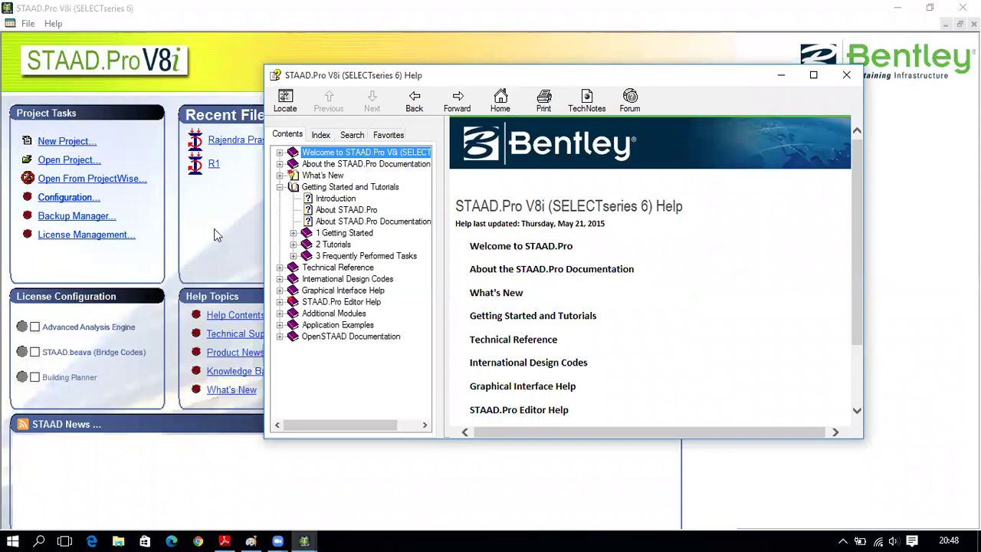
click(294, 233)
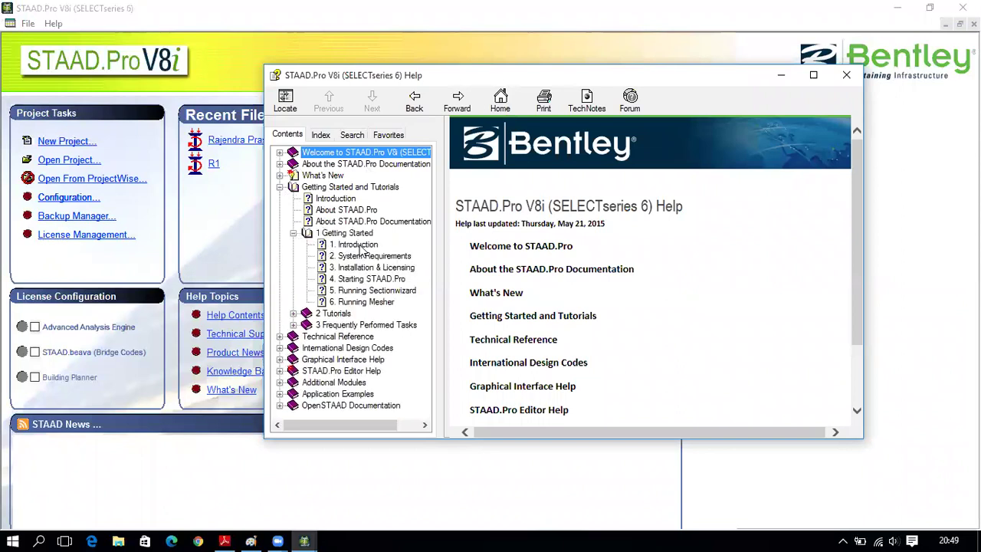
click(294, 314)
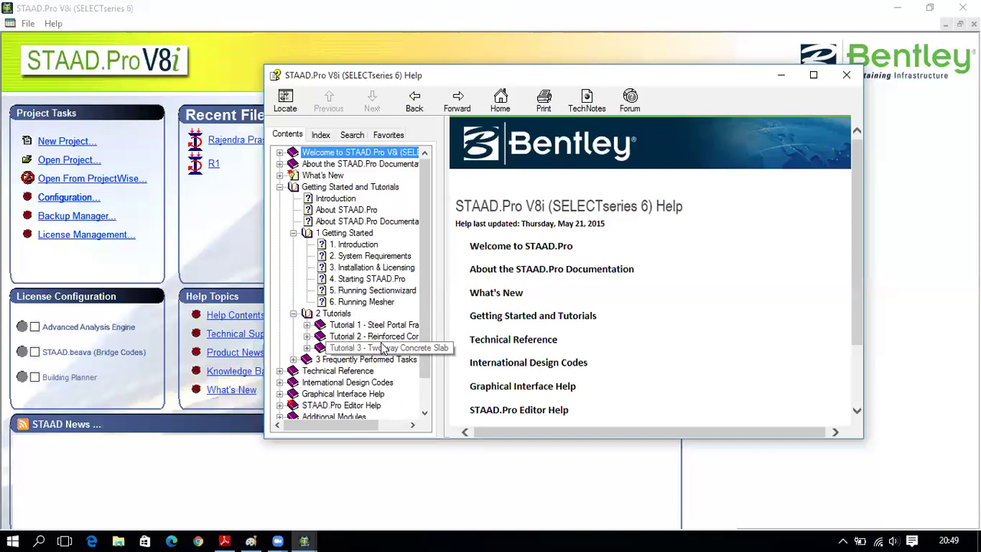
click(293, 359)
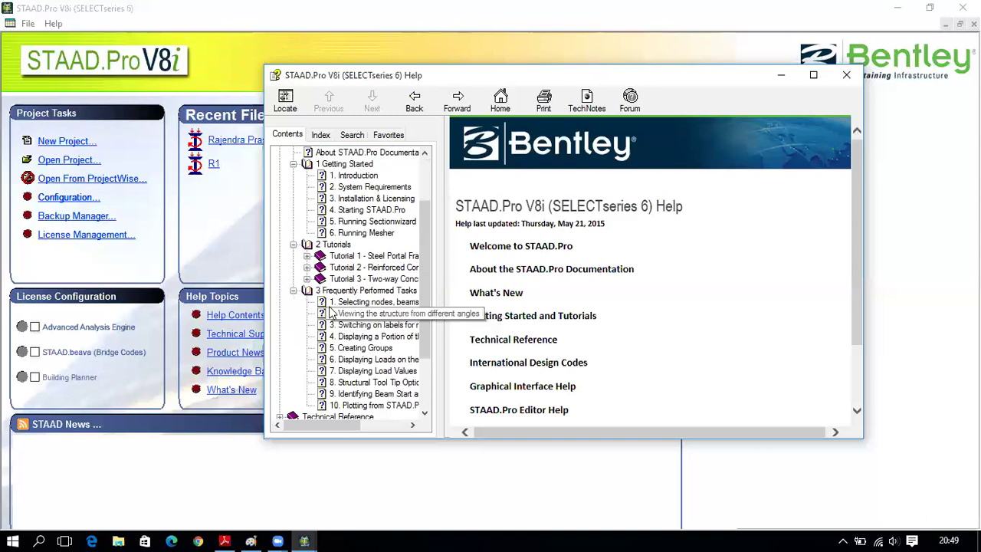
scroll(345, 372, down, 3)
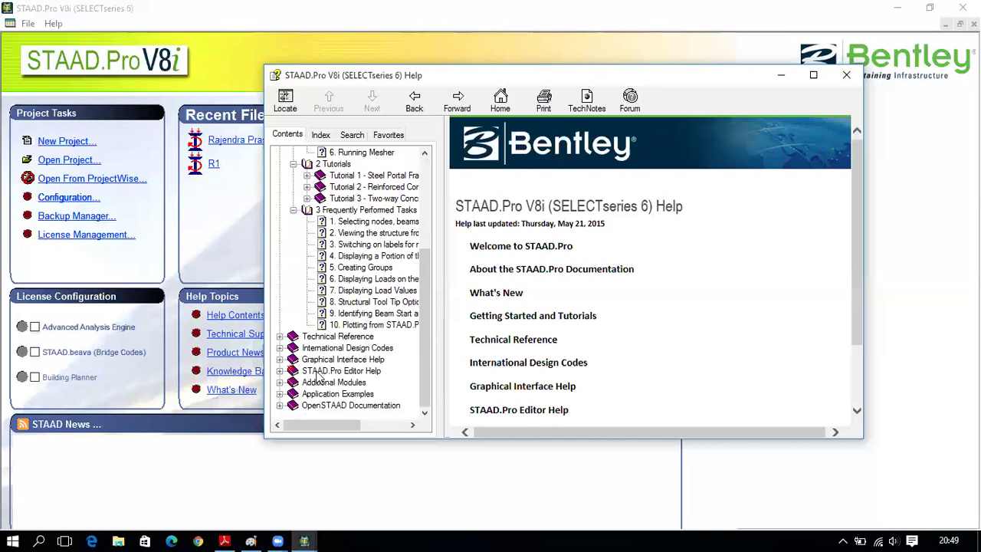
click(847, 75)
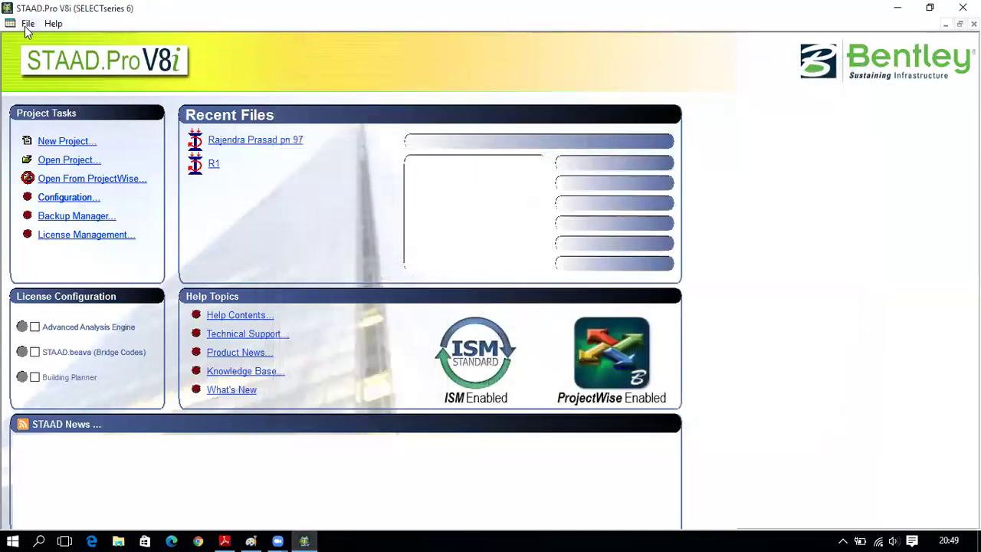
Step: Start a new model via File > New with Meter and KiloNewton units, then switch to Paint
click(28, 23)
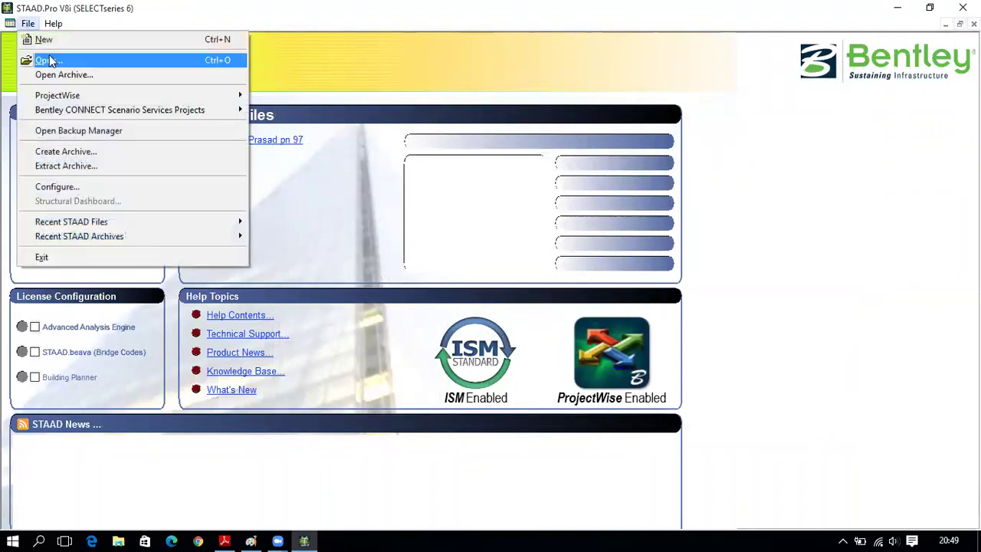
click(46, 37)
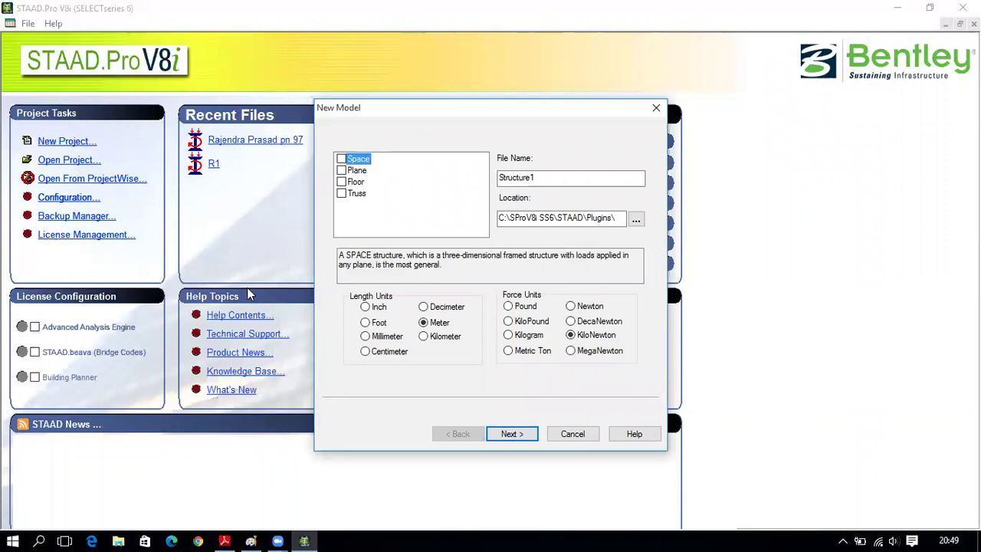
click(255, 537)
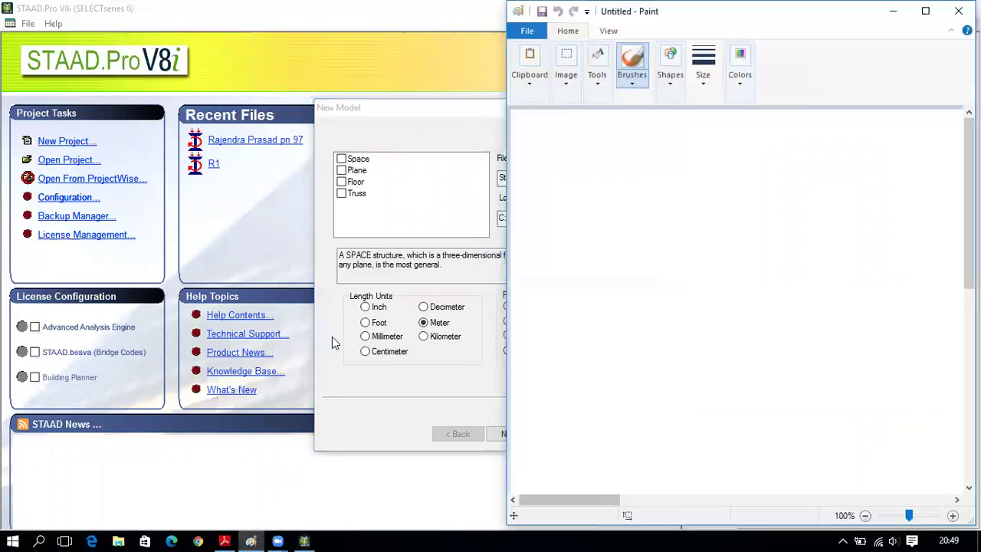
Step: Sketch a wireframe box in Paint: a rectangular front face plus slanted top, side and hidden back edges
mouse_move(225, 541)
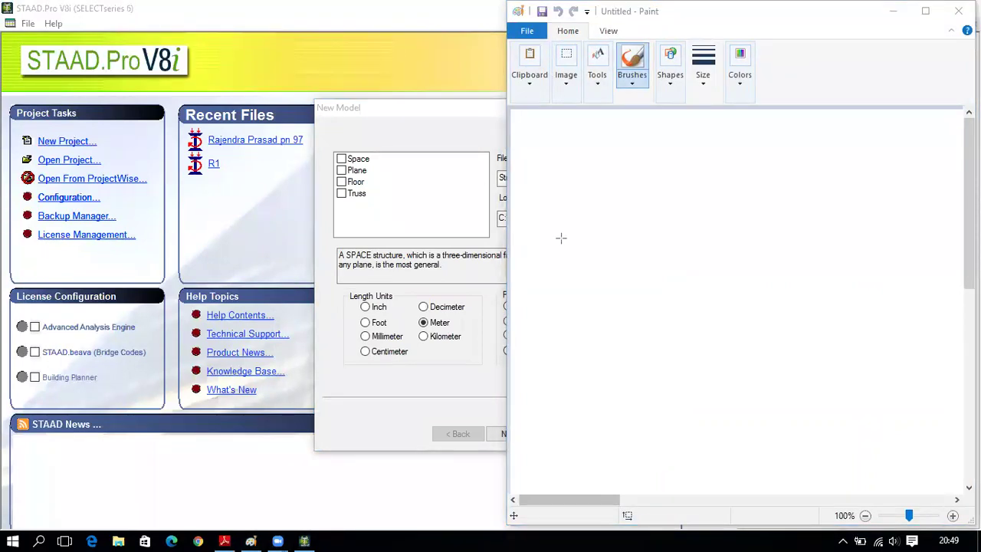
mouse_move(618, 278)
mouse_down()
mouse_move(664, 322)
mouse_move(745, 335)
mouse_move(746, 349)
mouse_up()
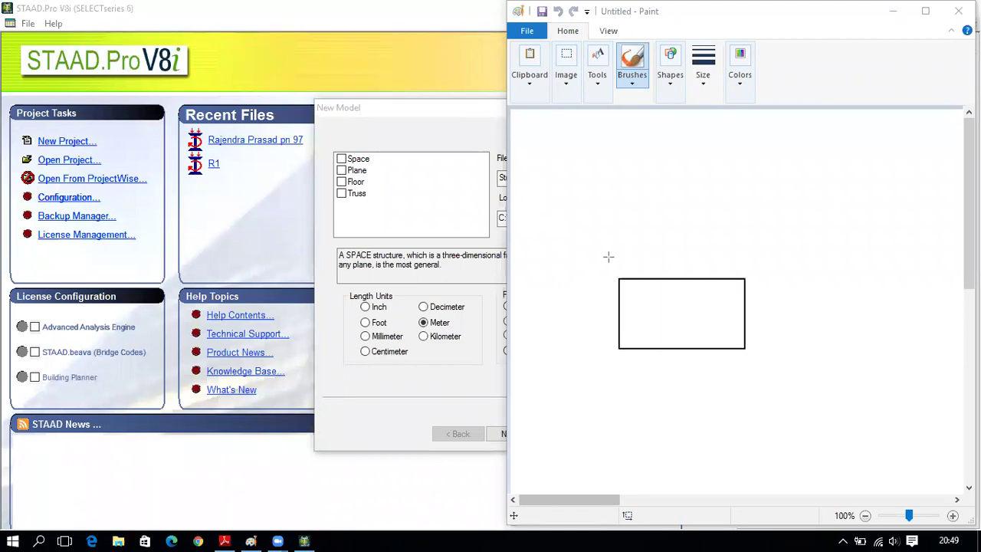
mouse_move(619, 278)
mouse_down()
mouse_move(676, 211)
mouse_move(793, 211)
mouse_move(745, 278)
mouse_up()
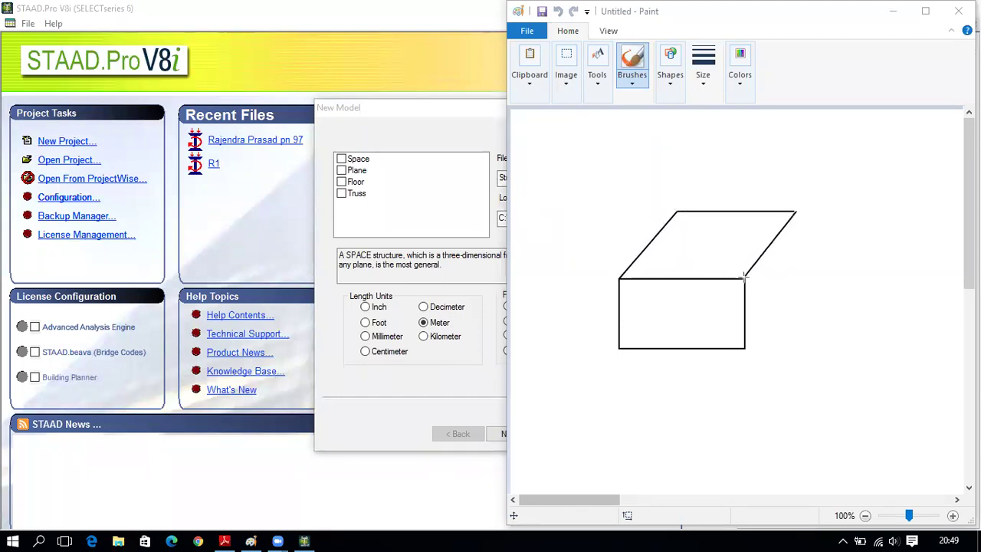
drag(795, 212, 798, 285)
drag(797, 284, 745, 350)
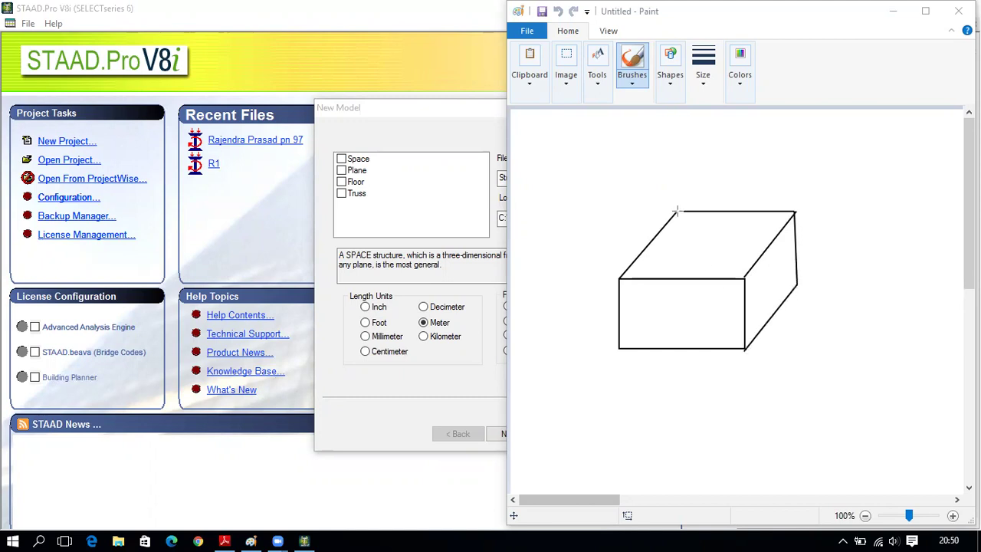
drag(677, 212, 674, 281)
drag(676, 289, 796, 285)
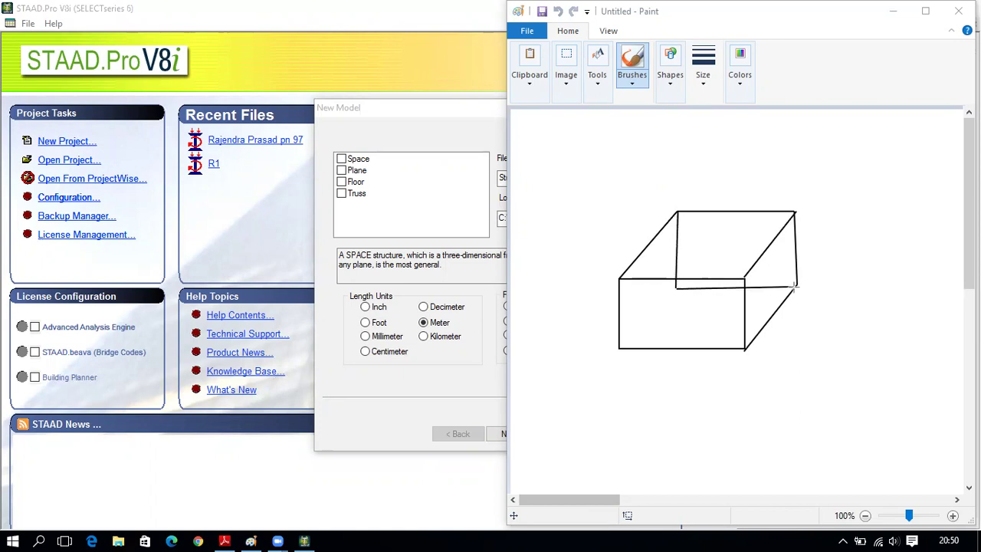
drag(676, 288, 620, 349)
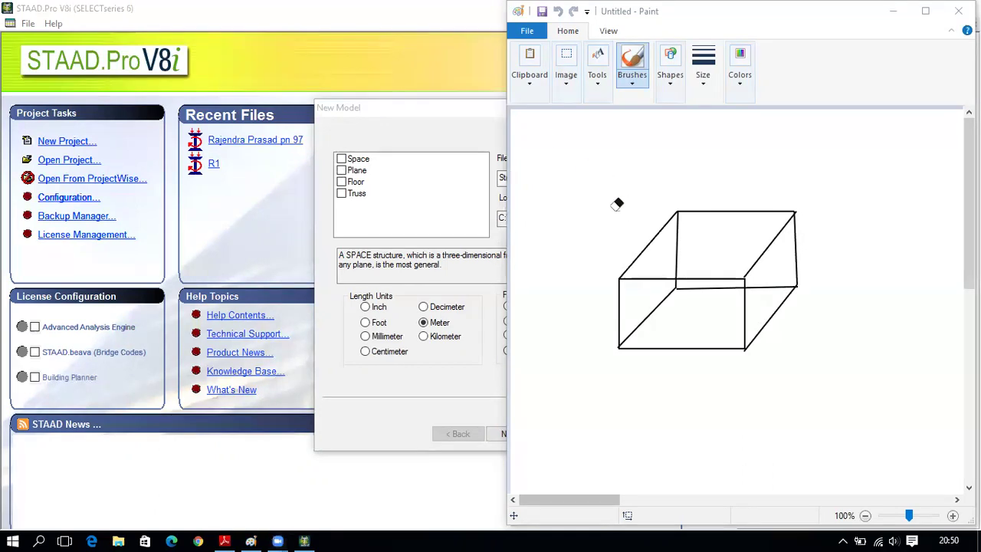
Step: Erase the box sketch from the Paint canvas and minimize Paint
drag(649, 244, 661, 262)
key(ctrl+z)
key(ctrl+z)
key(ctrl+z)
key(ctrl+z)
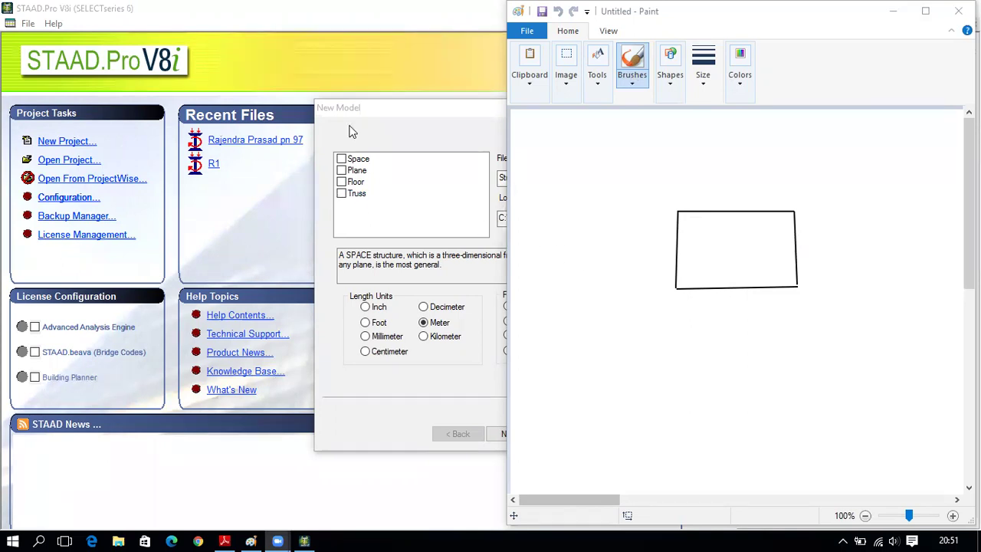
mouse_move(738, 266)
mouse_down()
mouse_move(743, 207)
mouse_move(667, 206)
mouse_move(707, 322)
mouse_up()
drag(798, 290, 832, 143)
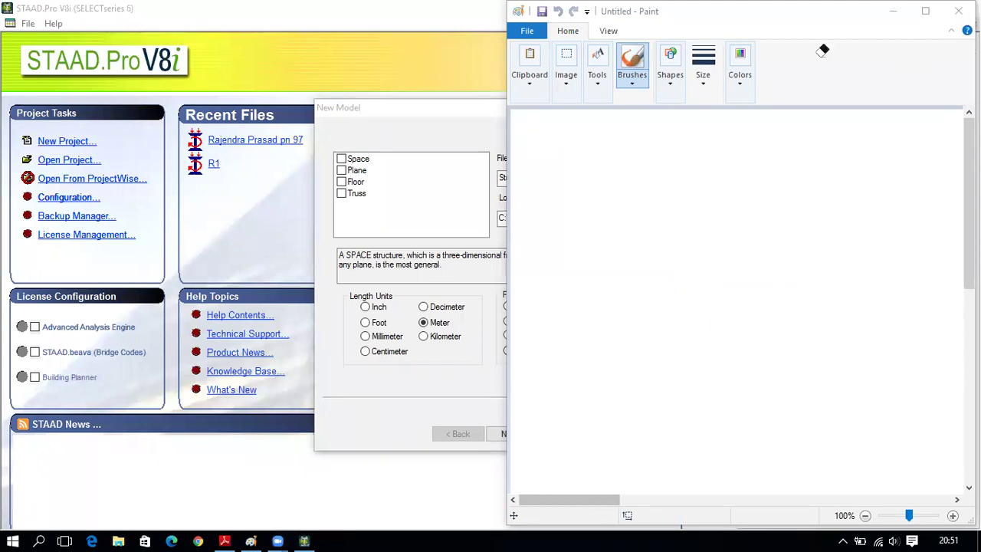
click(891, 11)
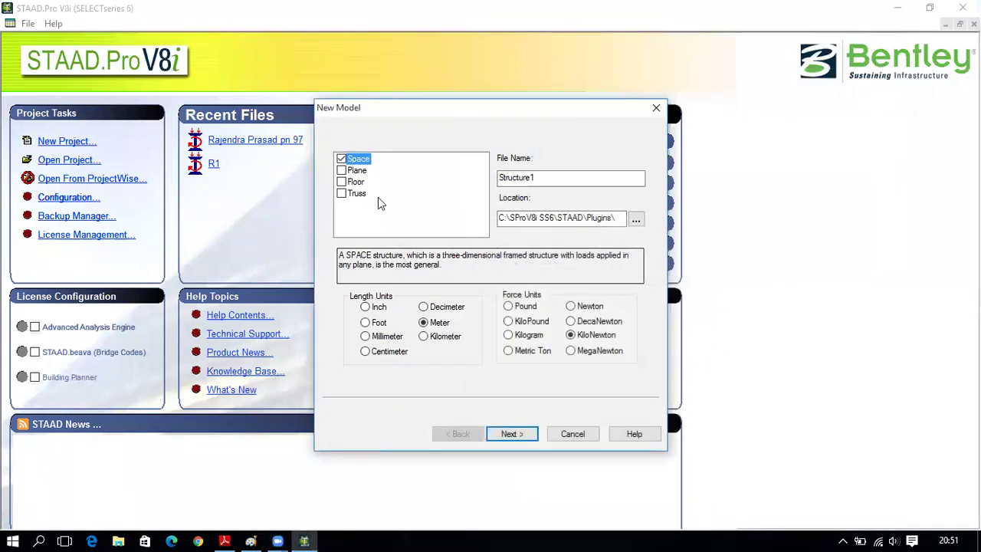
Step: Make the new model a Plane structure named 'Continous Beam 1'
click(342, 160)
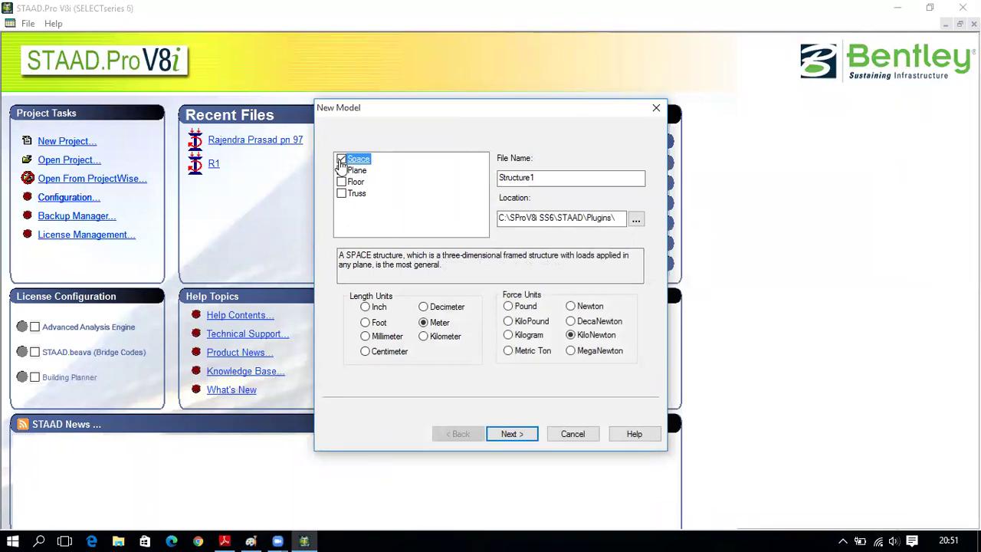
click(342, 170)
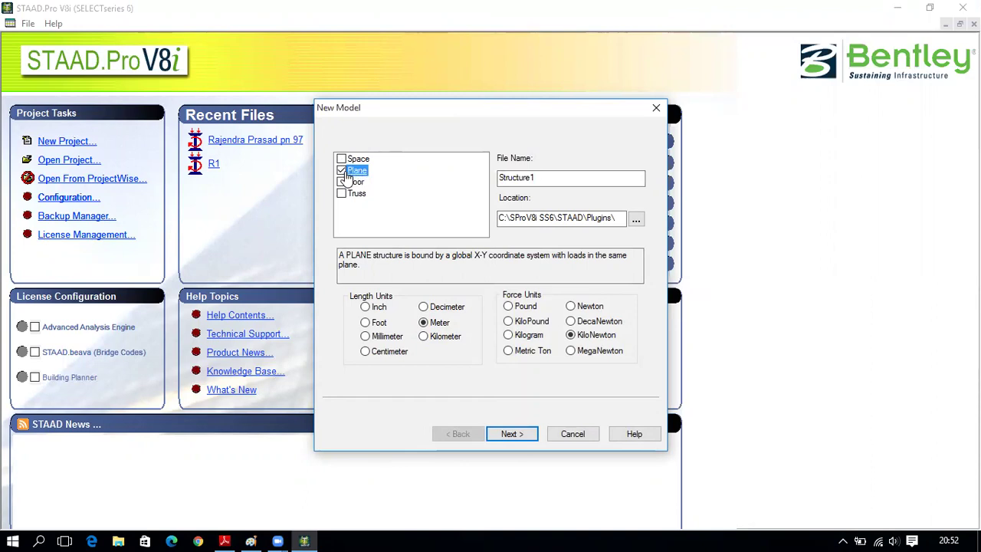
drag(537, 178, 497, 173)
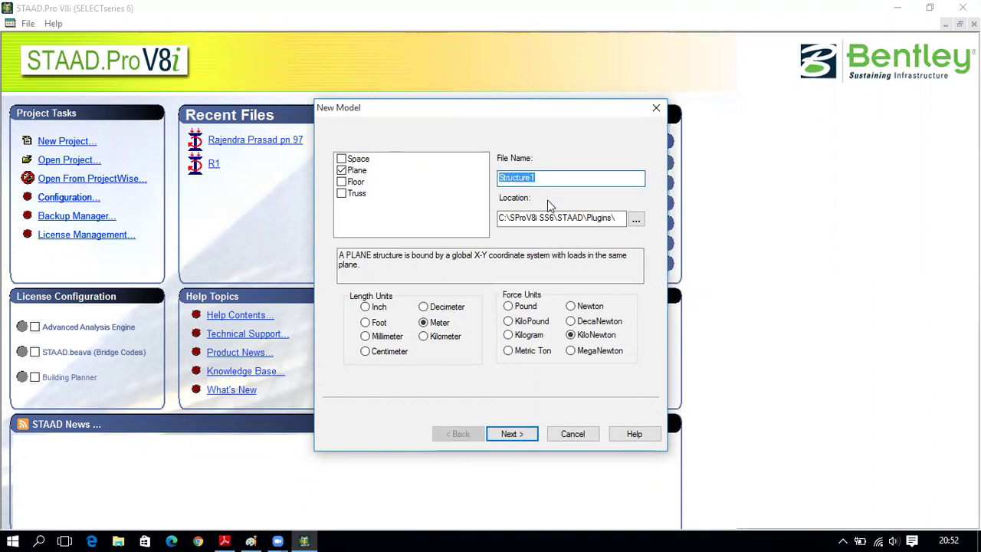
text(Example 1)
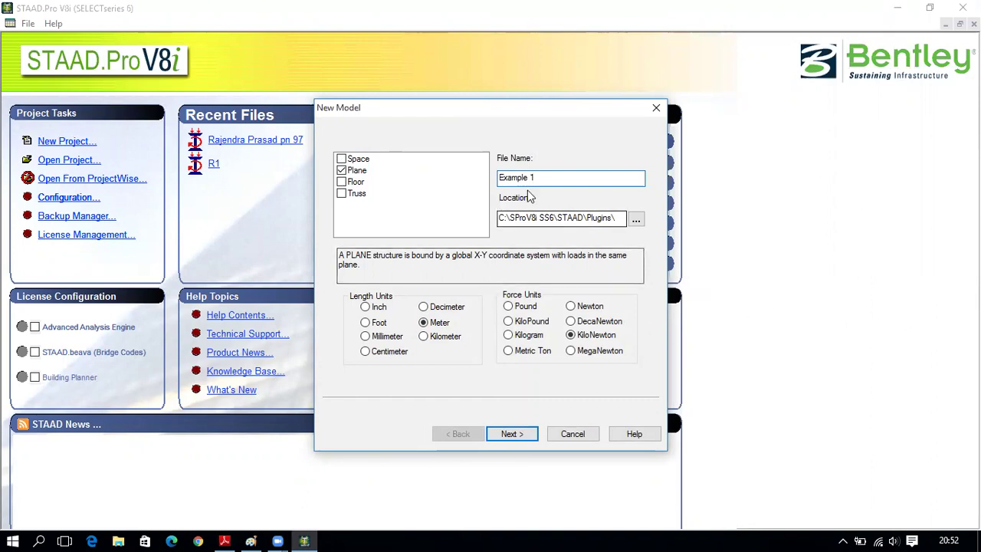
drag(558, 176, 492, 179)
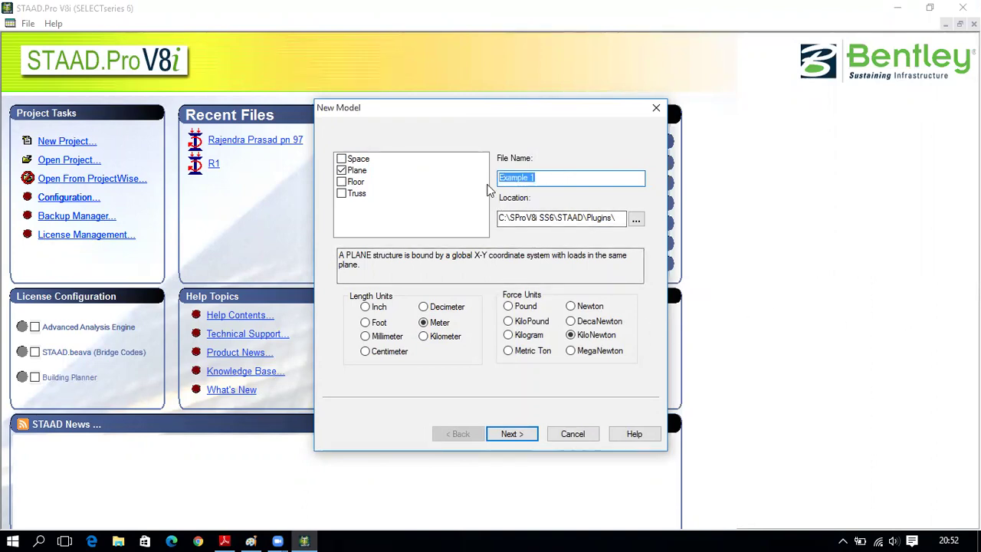
text(COntinous Beam)
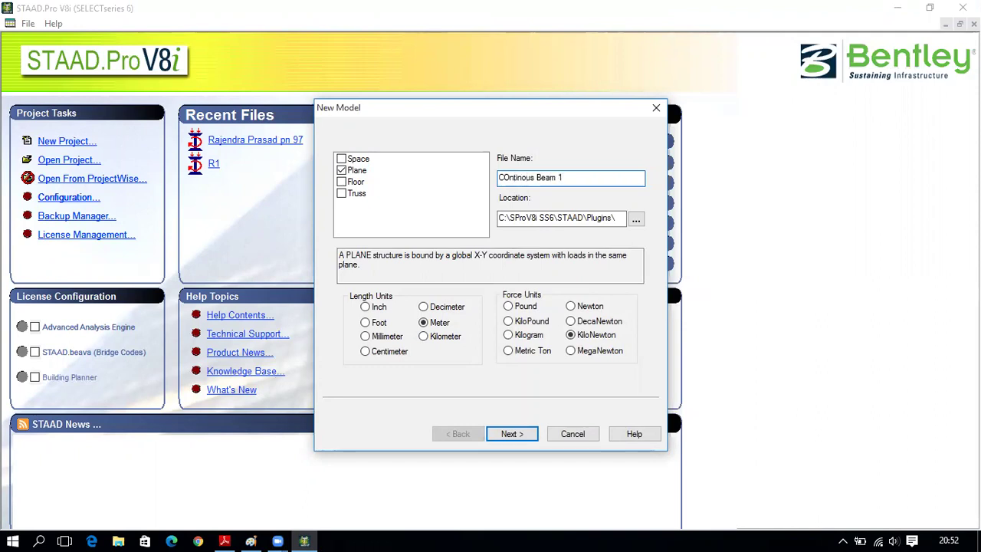
click(510, 177)
key(BackSpace)
text(o)
Step: Cancel the Desktop save-folder browse and the New Model setup, then minimize STAAD.Pro
click(636, 221)
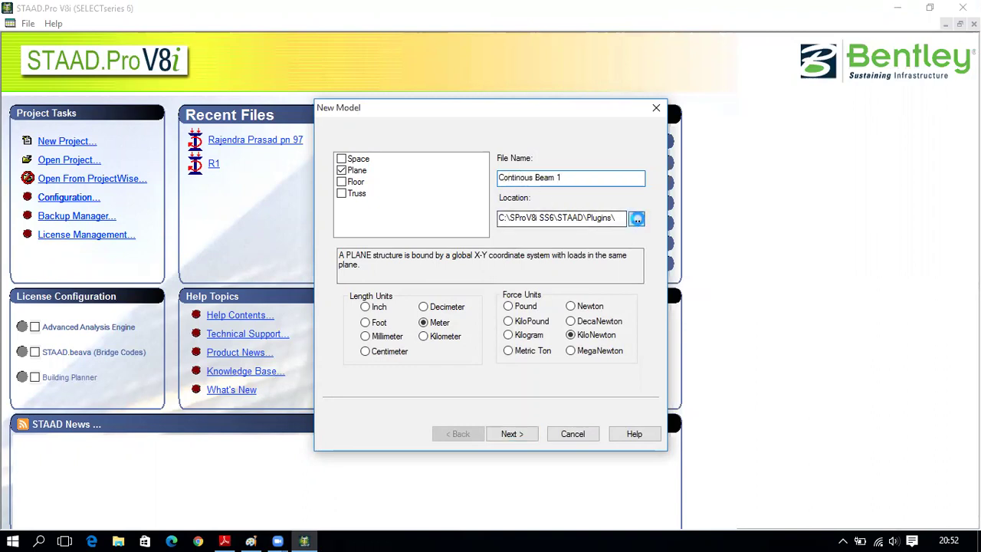
drag(591, 294, 589, 228)
click(416, 215)
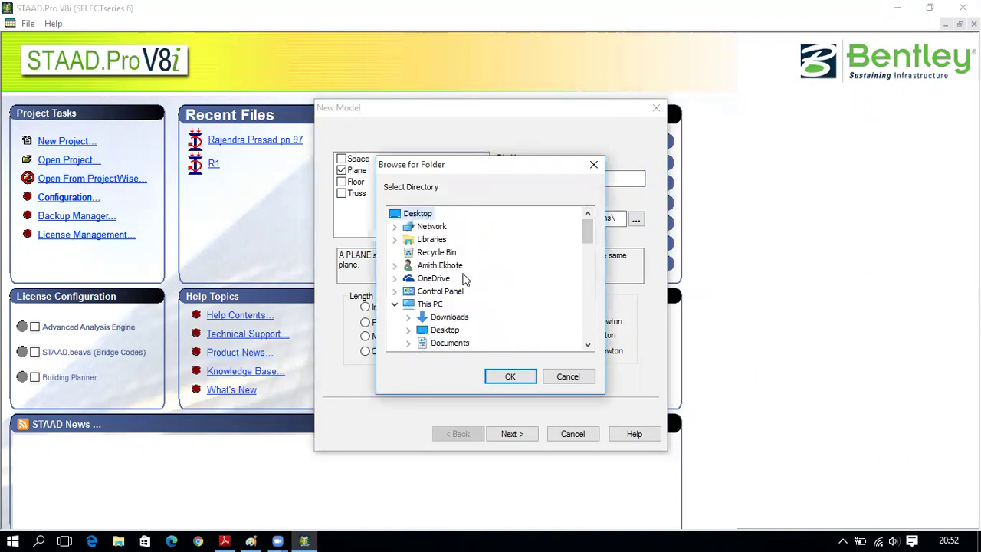
click(572, 379)
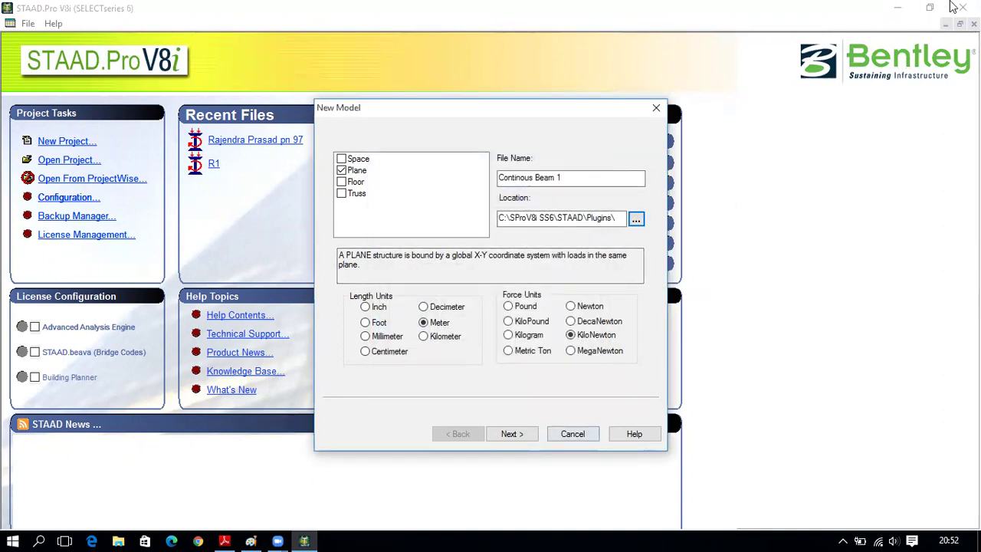
click(910, 16)
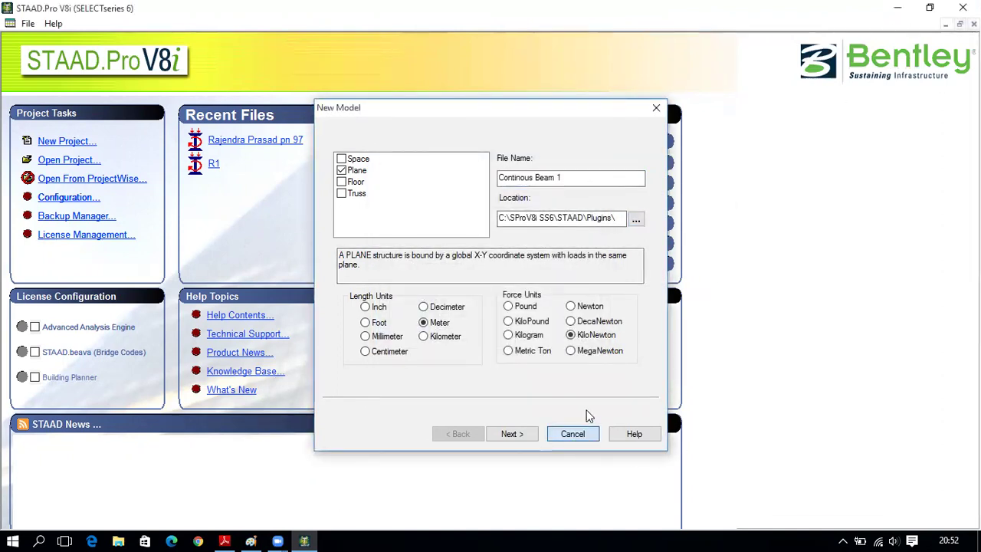
click(572, 433)
click(897, 8)
Step: Create a new desktop folder, check it is empty, and move it under the Zoom icon
right_click(242, 218)
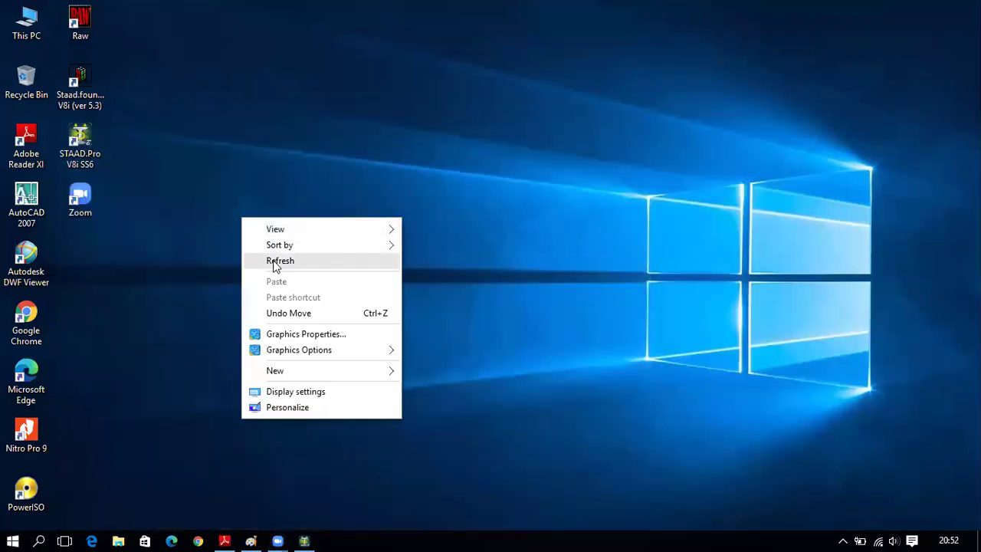
mouse_move(360, 372)
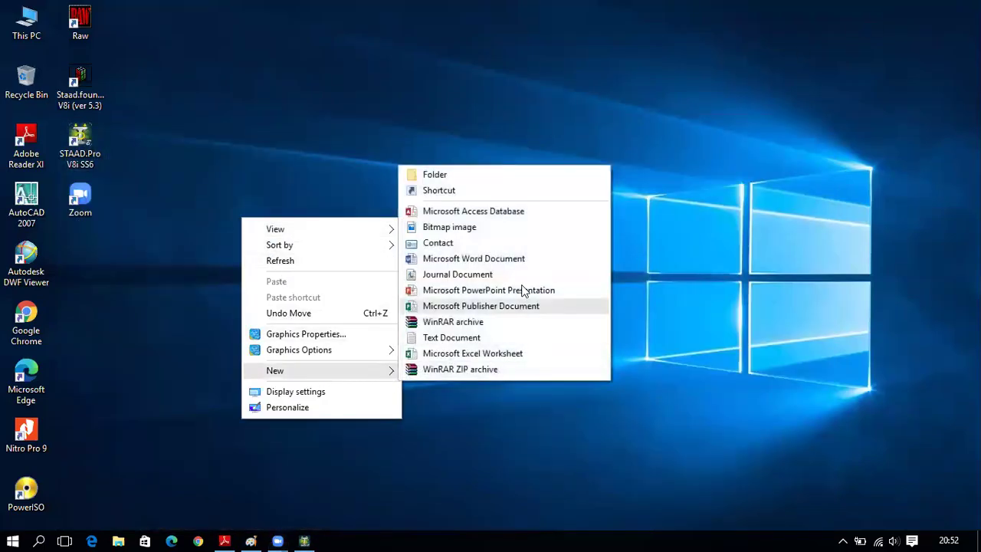
click(503, 175)
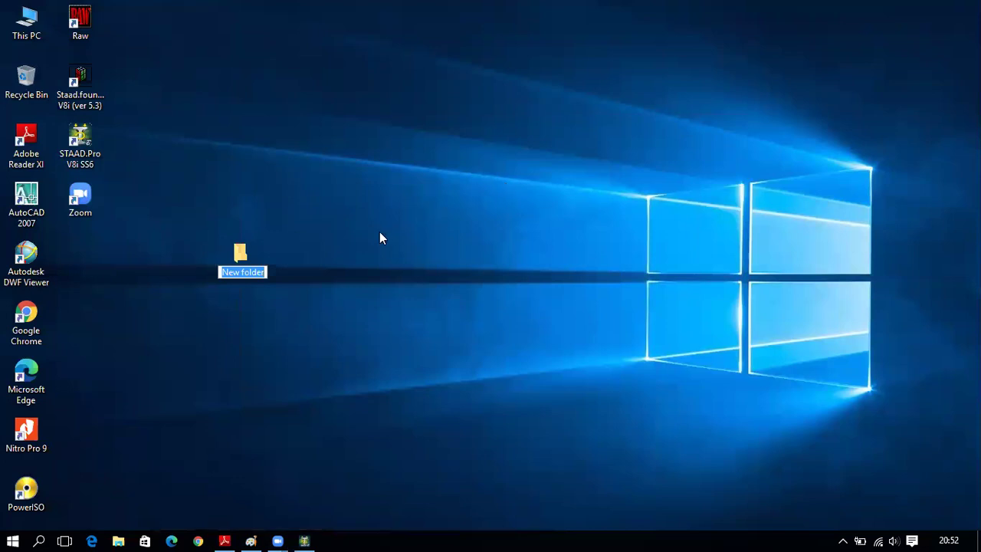
right_click(327, 216)
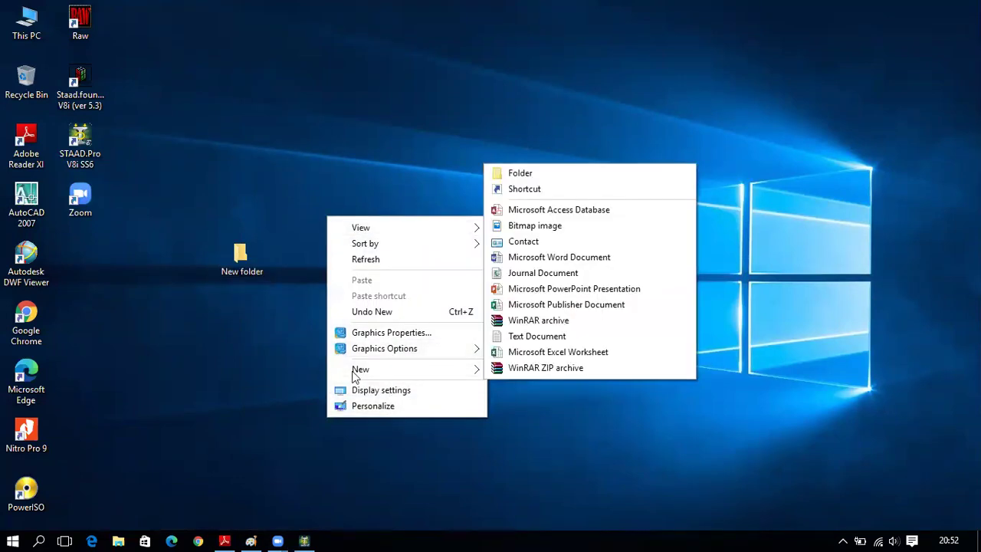
mouse_move(401, 371)
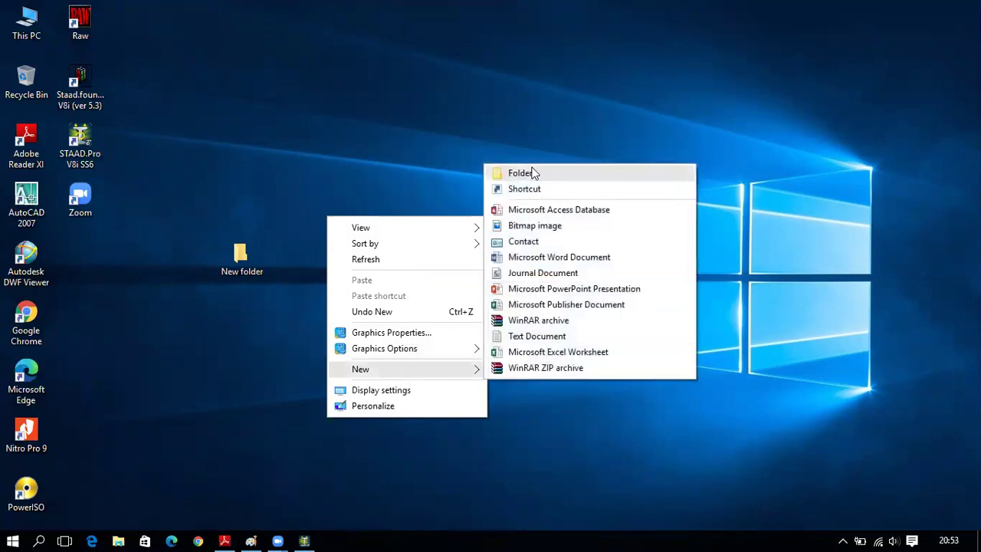
click(249, 257)
double_click(222, 261)
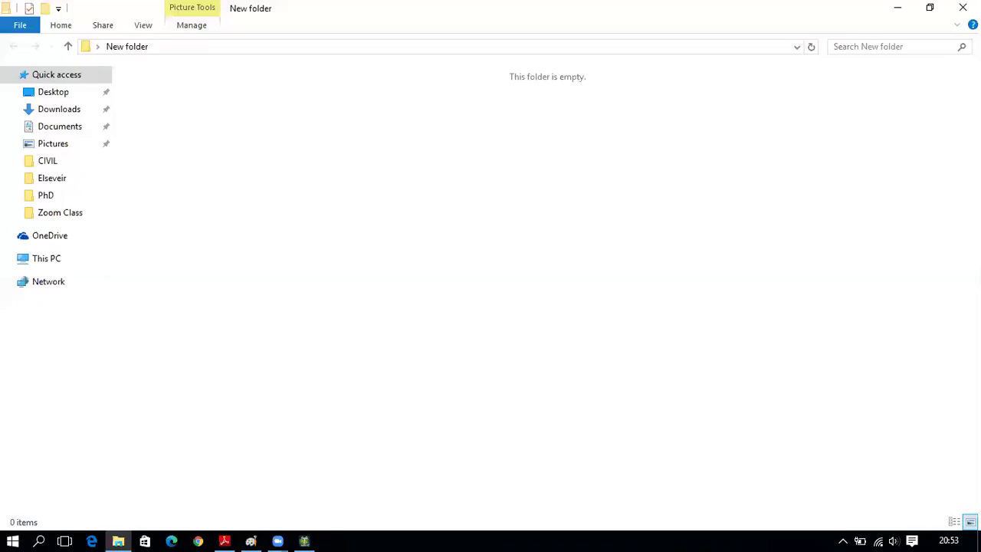
click(959, 9)
drag(219, 265, 91, 260)
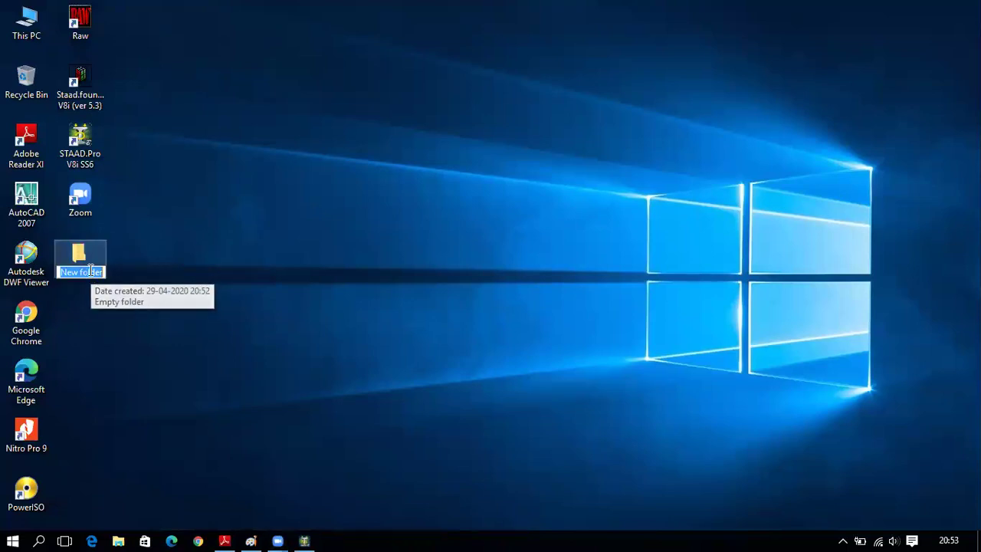
Step: Rename the new desktop folder to 'Staad Examples'
right_click(89, 257)
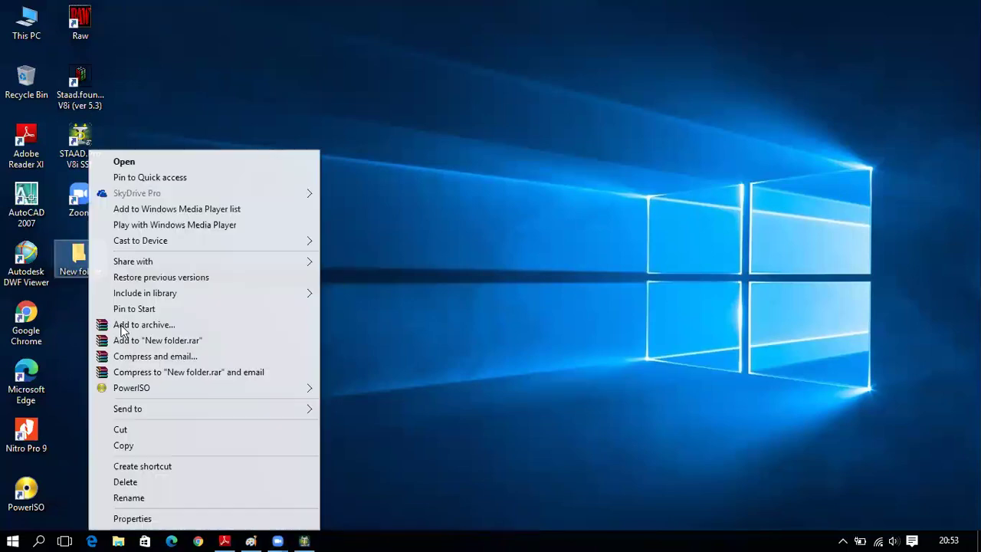
click(128, 498)
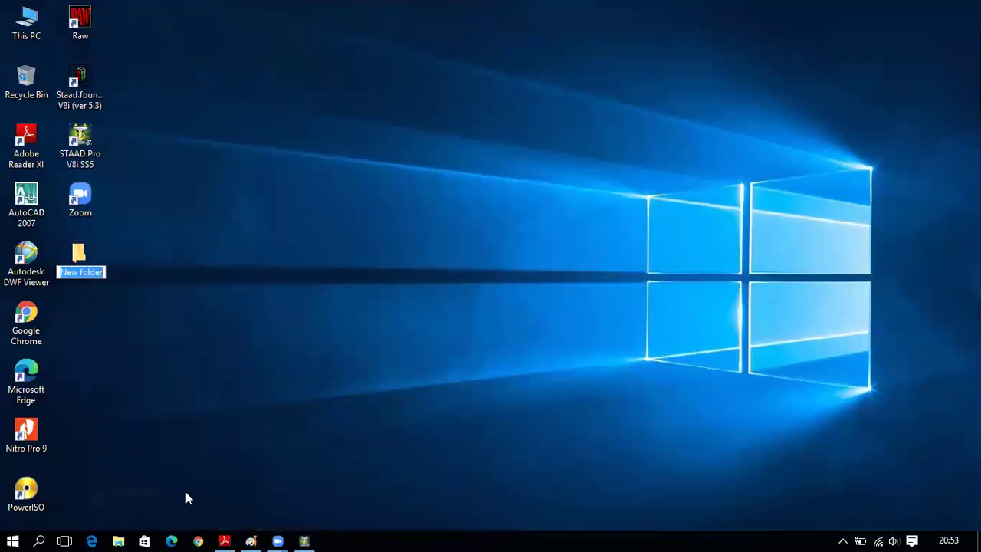
text(Staad Examples)
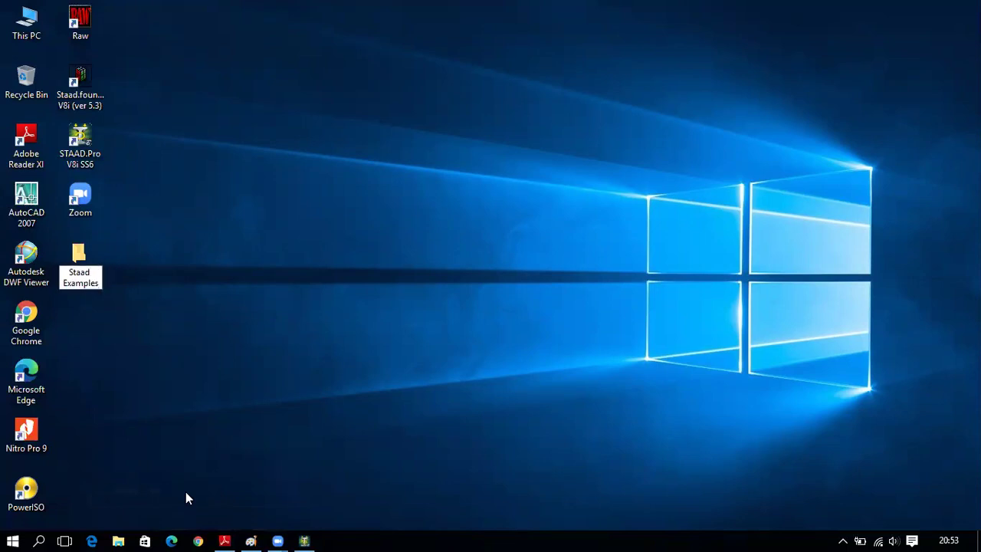
key(Return)
click(299, 443)
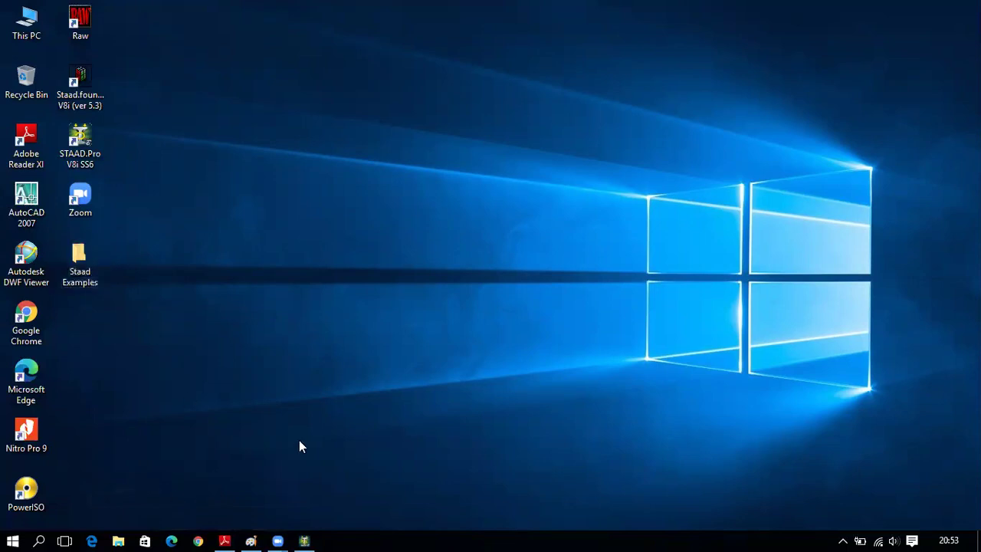
click(304, 541)
Step: Start a new Plane model and name it 'Cont Beam 1'
click(85, 143)
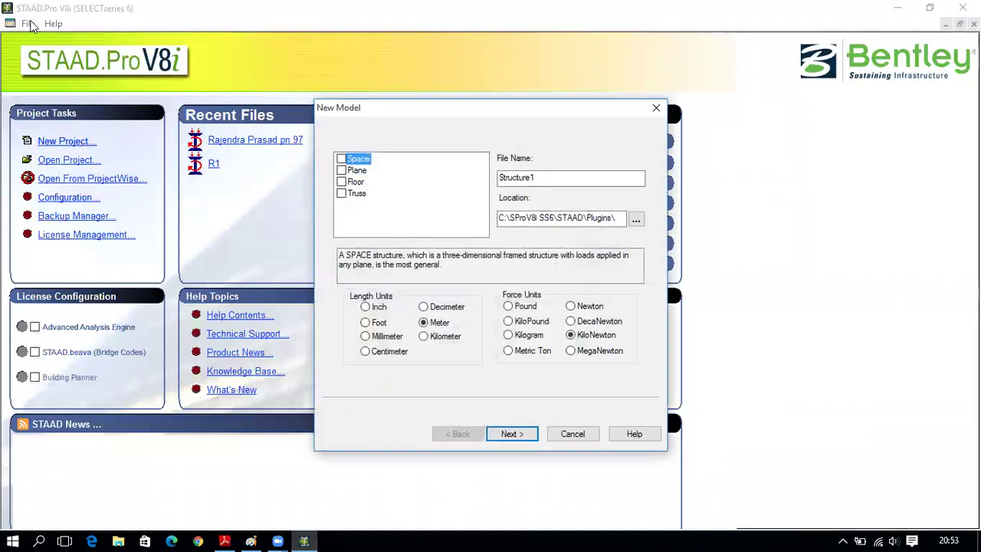
click(342, 170)
drag(552, 178, 476, 181)
text(Cont Beam 1)
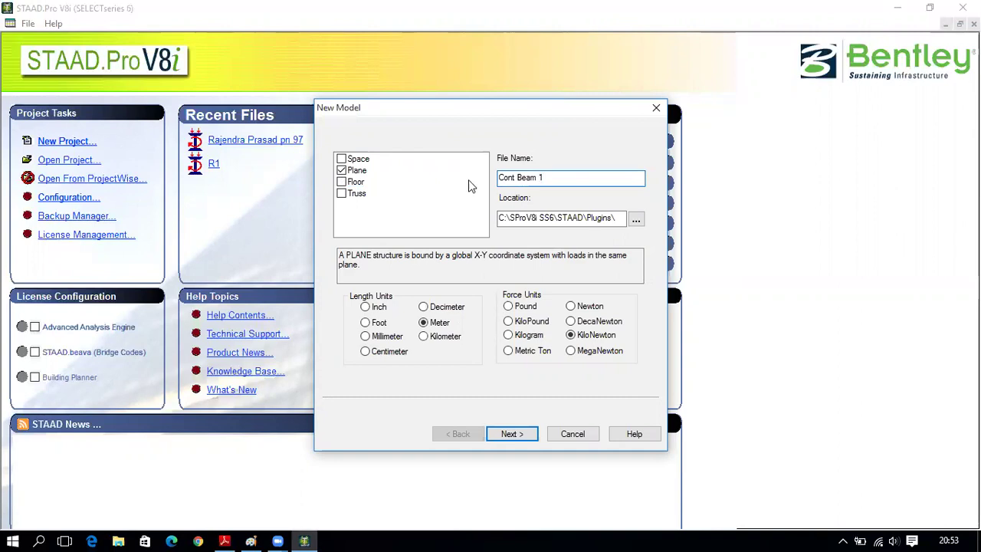
Step: Set the model location to the Staad Examples folder and accept the Meter/KiloNewton settings
click(636, 220)
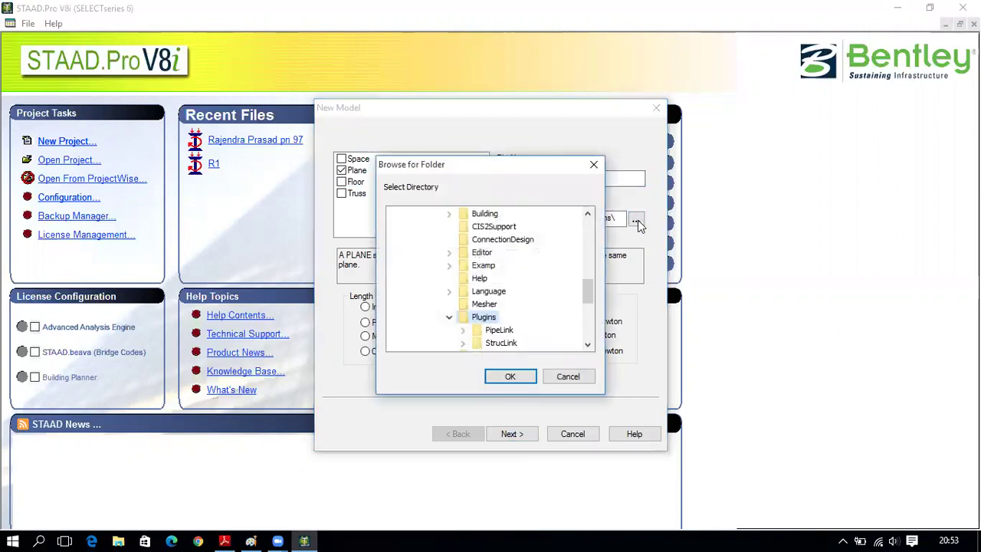
drag(588, 291, 588, 230)
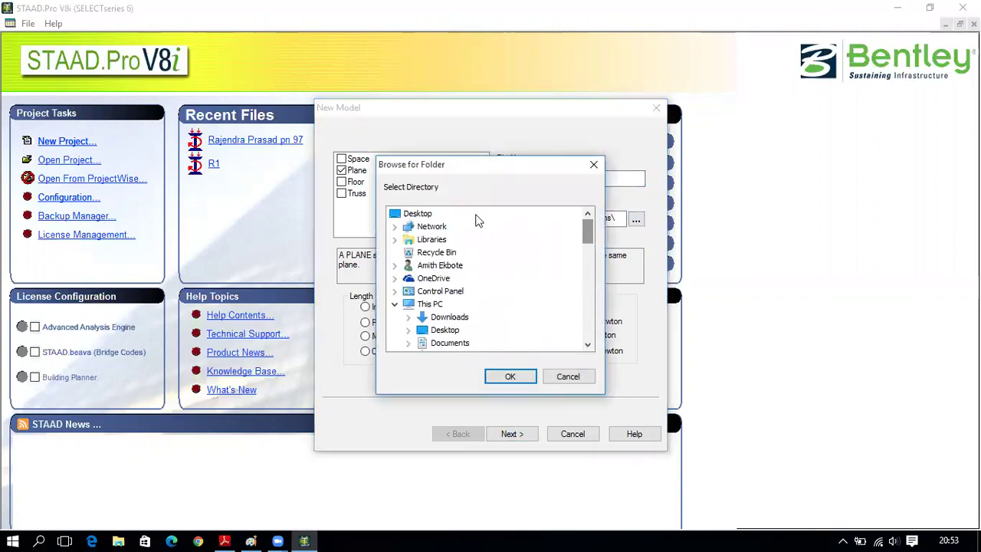
double_click(429, 214)
double_click(420, 215)
scroll(455, 255, down, 3)
scroll(460, 290, up, 2)
scroll(460, 289, down, 3)
scroll(455, 297, up, 3)
scroll(418, 272, down, 5)
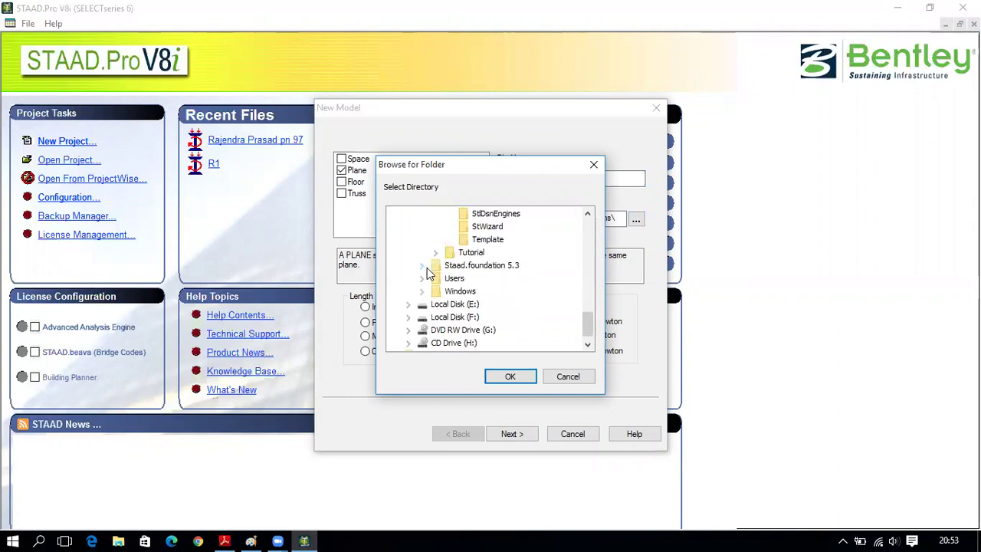
scroll(472, 267, up, 2)
scroll(473, 276, down, 3)
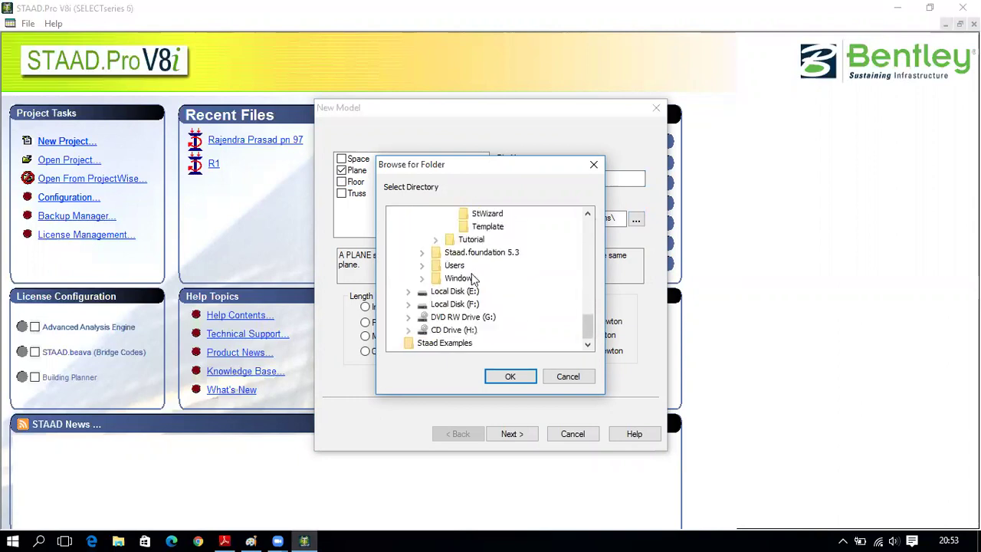
click(458, 345)
click(510, 376)
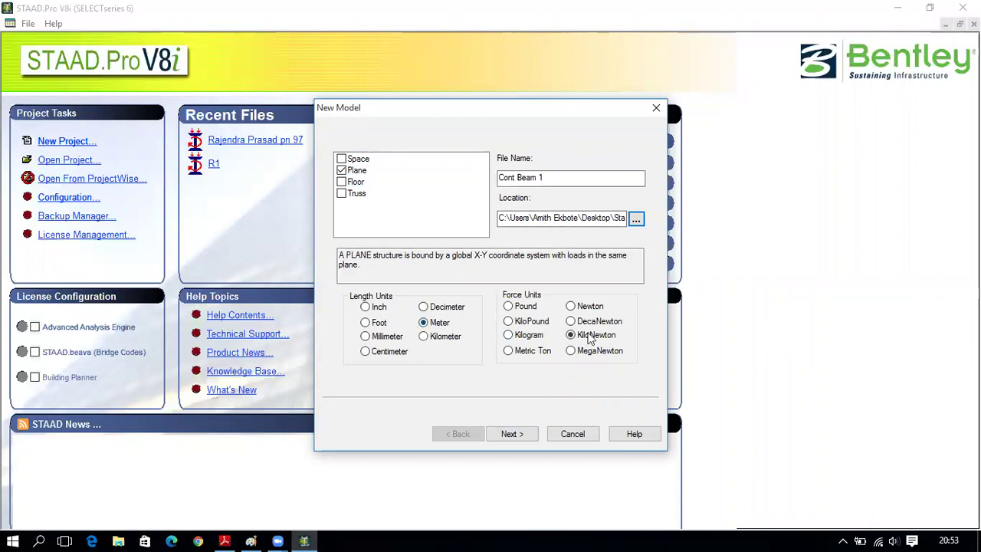
click(526, 435)
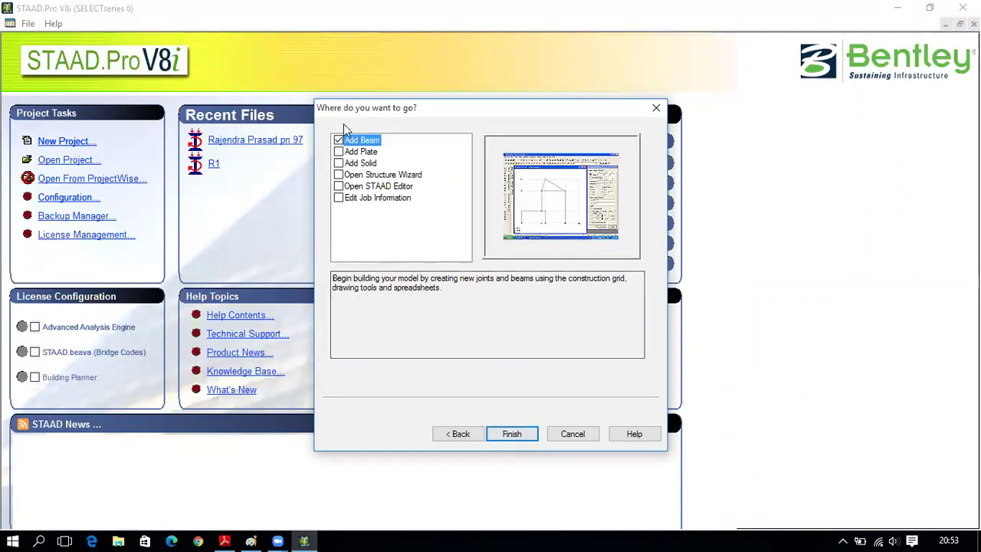
Step: Keep Add Beam selected and finish, opening the Cont Beam 1 workspace with its default grid
click(508, 435)
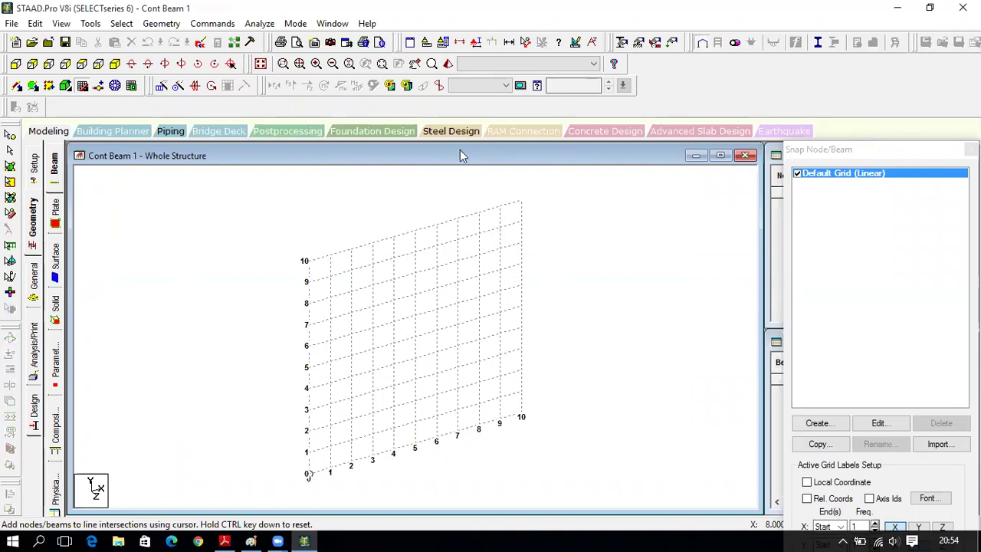
Step: Browse through the menu bar's command lists and close them
click(12, 24)
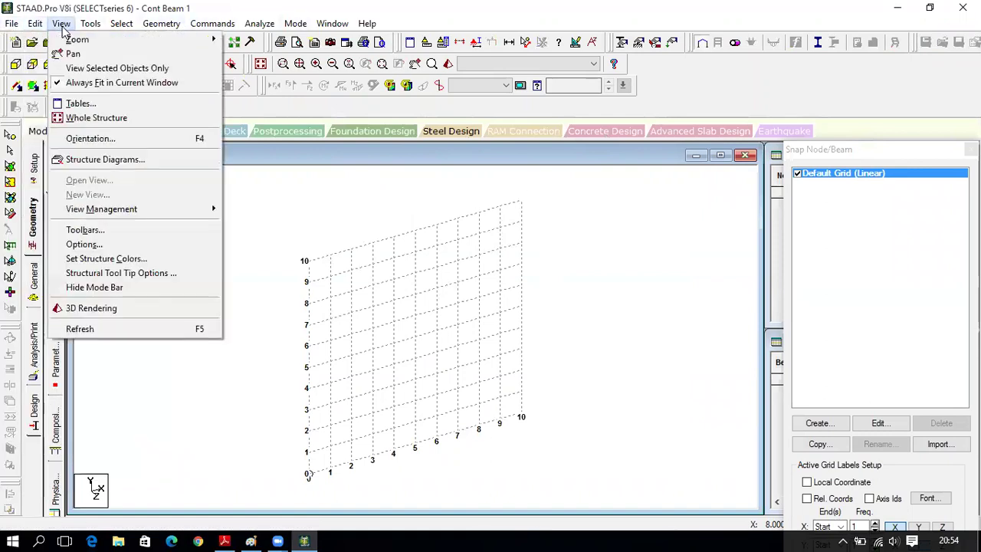
mouse_move(90, 24)
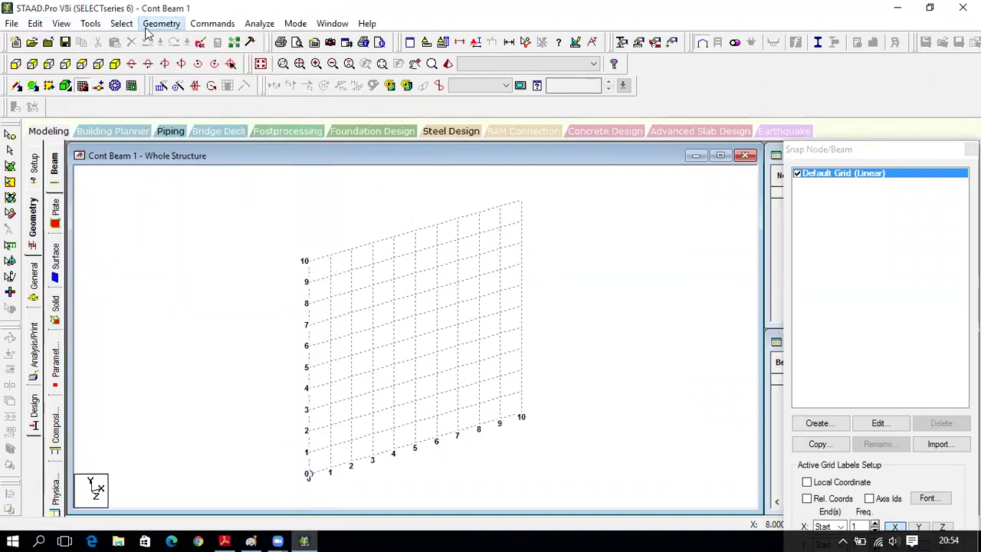
mouse_move(180, 29)
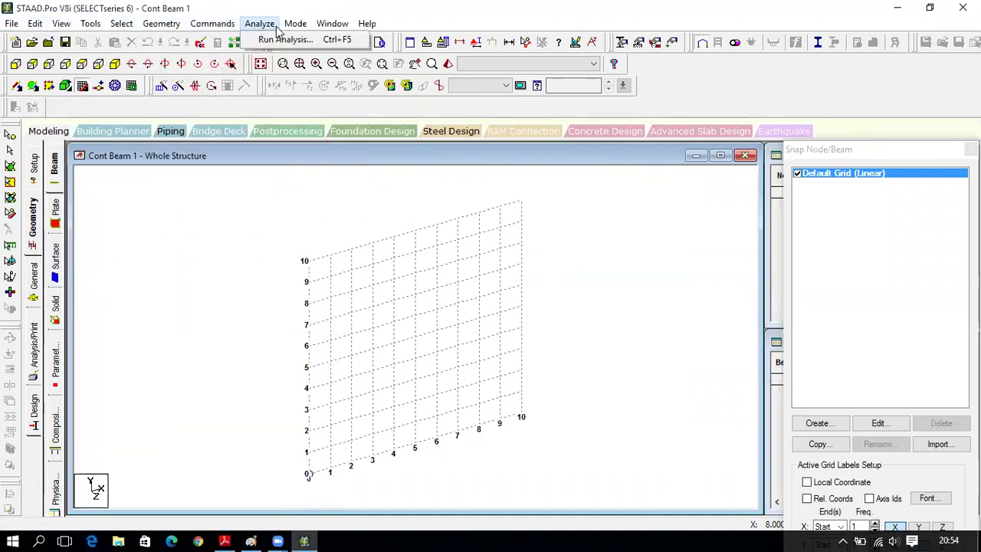
mouse_move(362, 29)
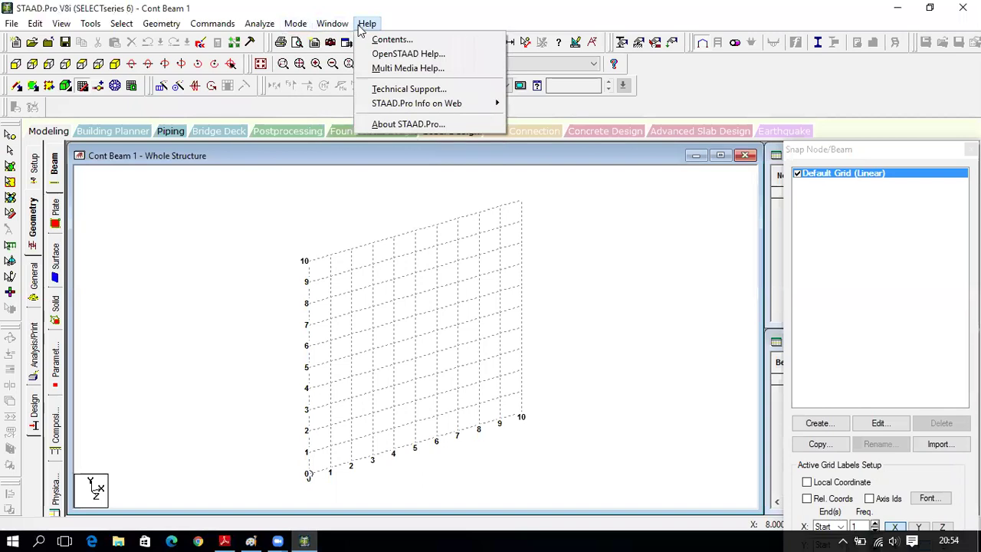
click(3, 57)
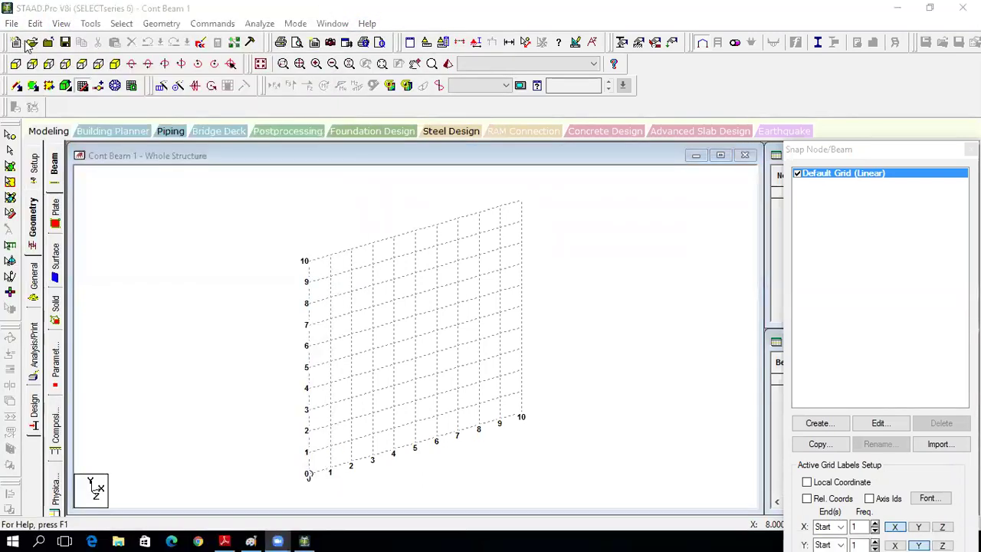
Step: Float the Selection toolbar, redock it at the left, and open the View menu
click(122, 7)
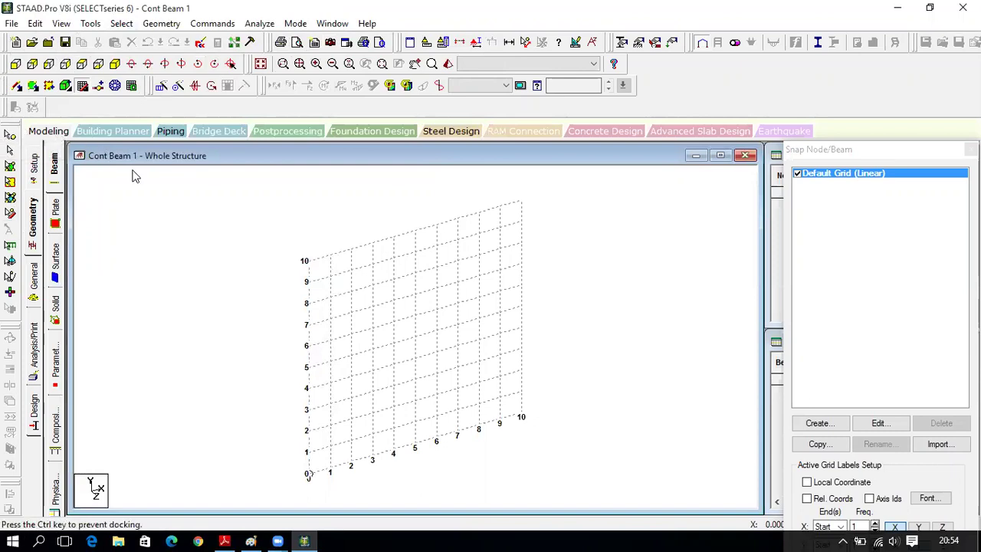
drag(147, 193, 192, 177)
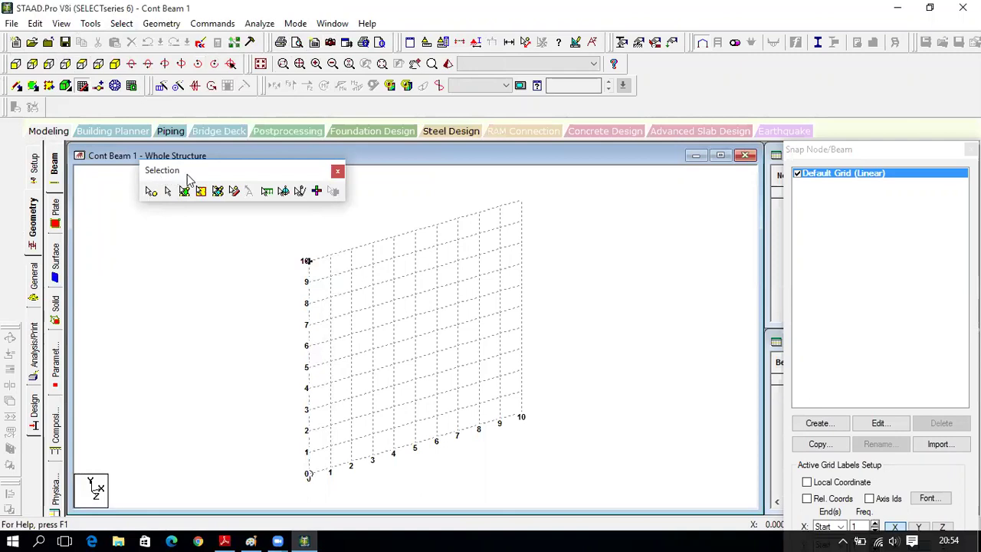
drag(181, 175, 19, 134)
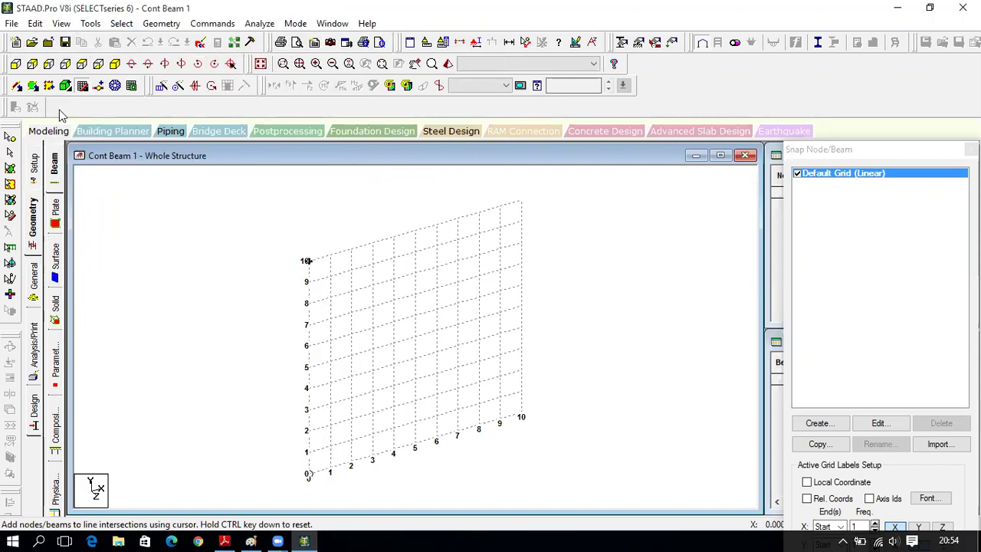
click(65, 24)
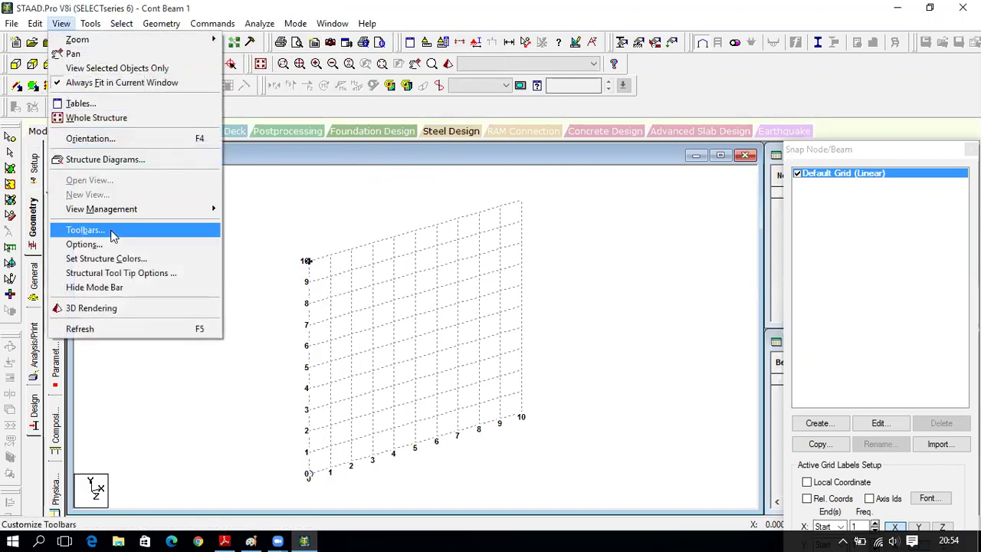
Step: Open toolbar customization, keep the File toolbar shown and turn on the ProjectWise toolbar
click(85, 230)
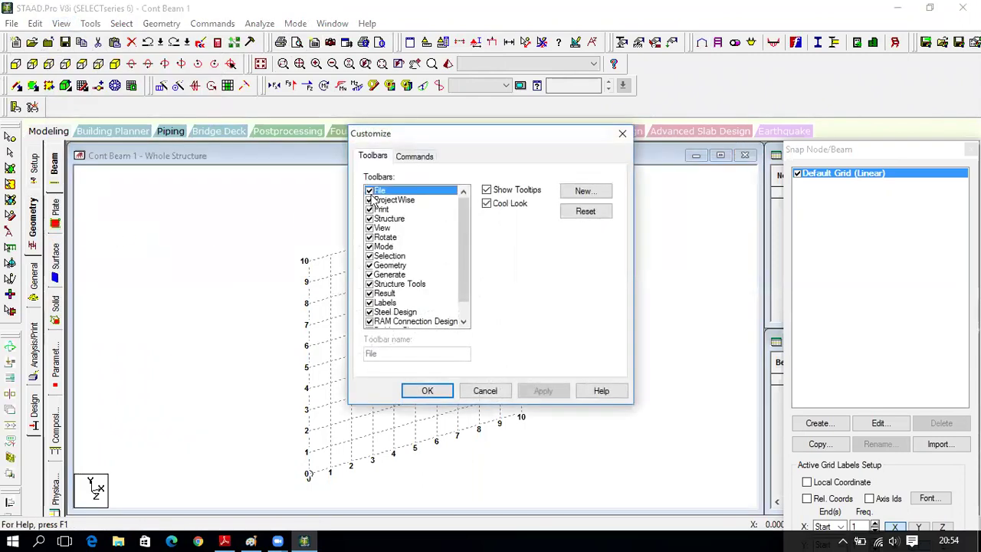
mouse_move(464, 284)
mouse_down()
mouse_move(464, 297)
mouse_move(465, 274)
mouse_up()
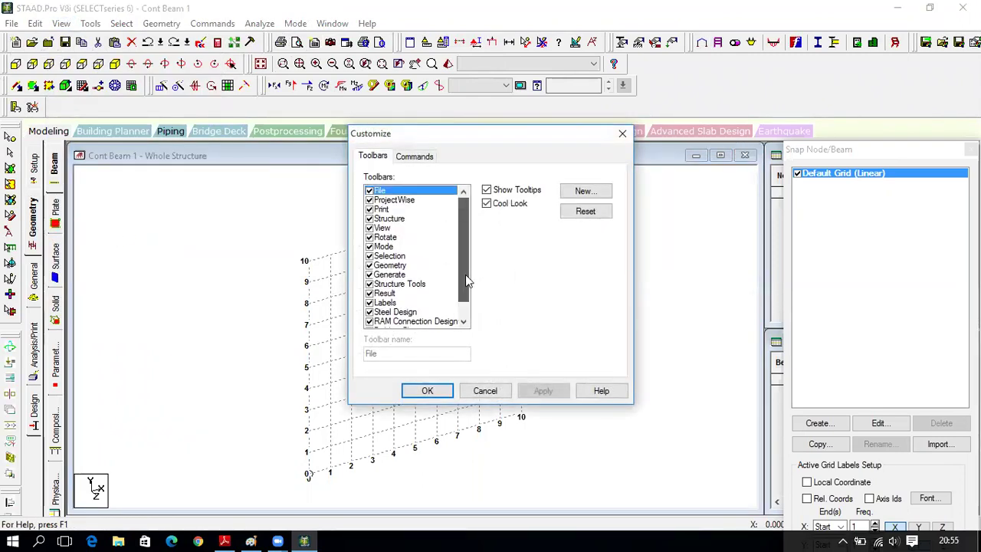
click(369, 191)
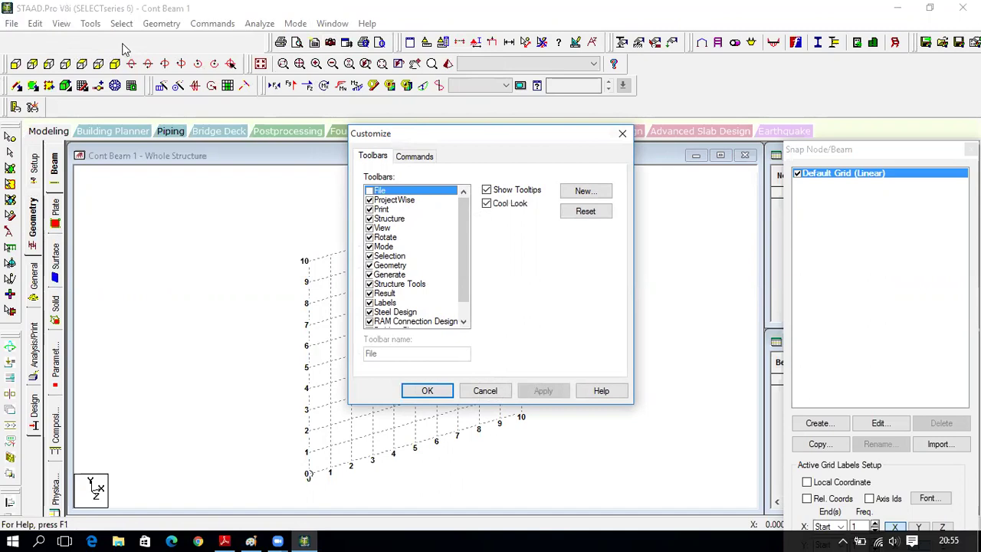
click(369, 191)
click(370, 200)
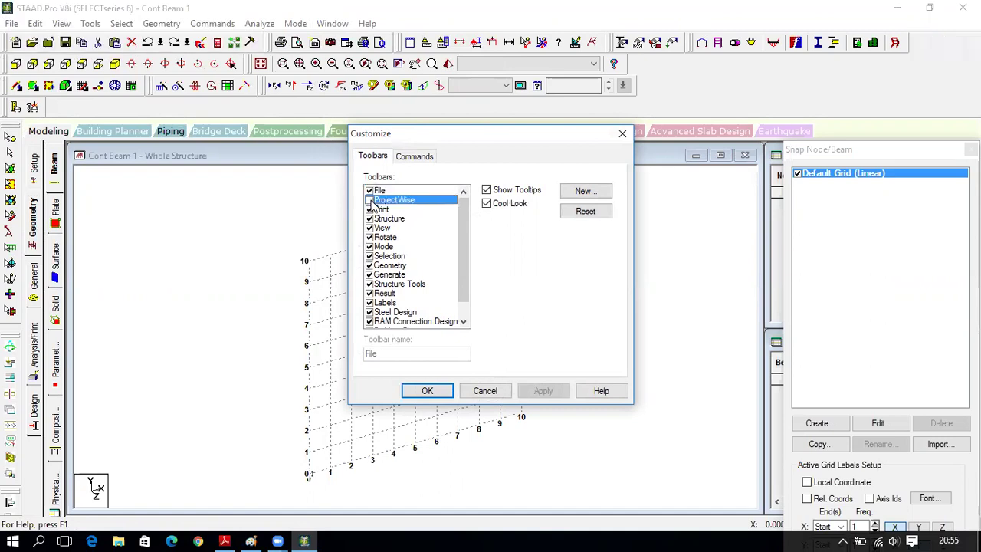
click(370, 200)
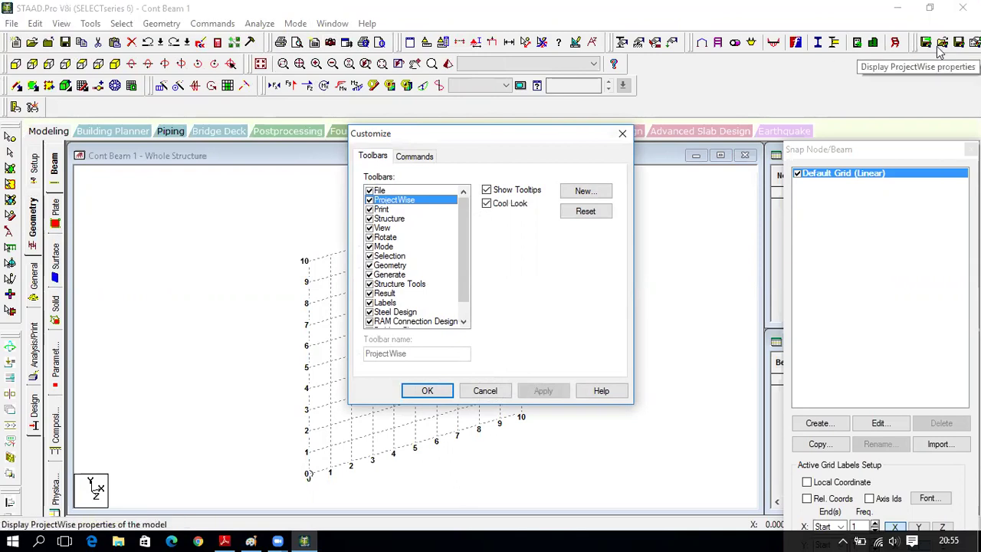
Step: Review the Print, Structure, View, Rotate, Mode, Selection, Geometry and Generate toolbar entries
click(370, 212)
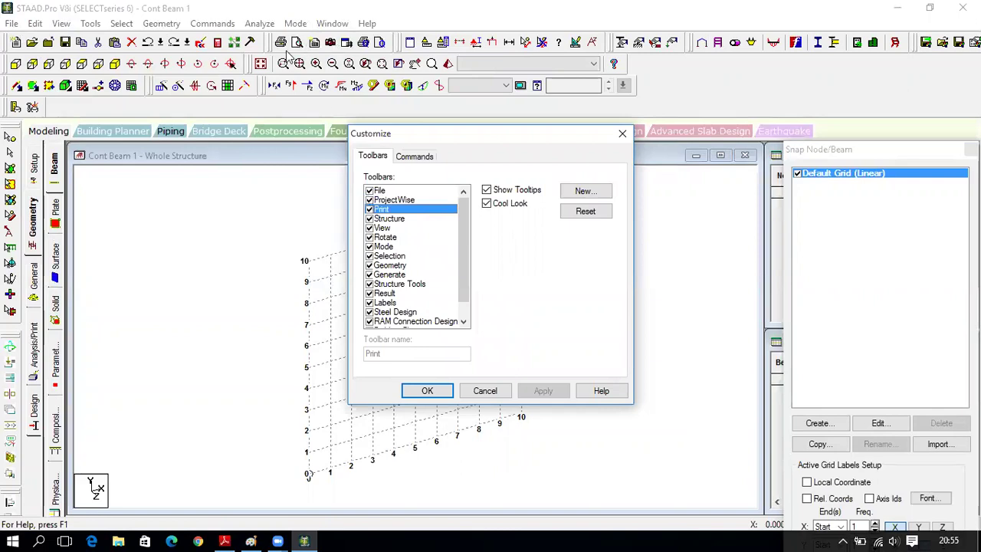
click(370, 221)
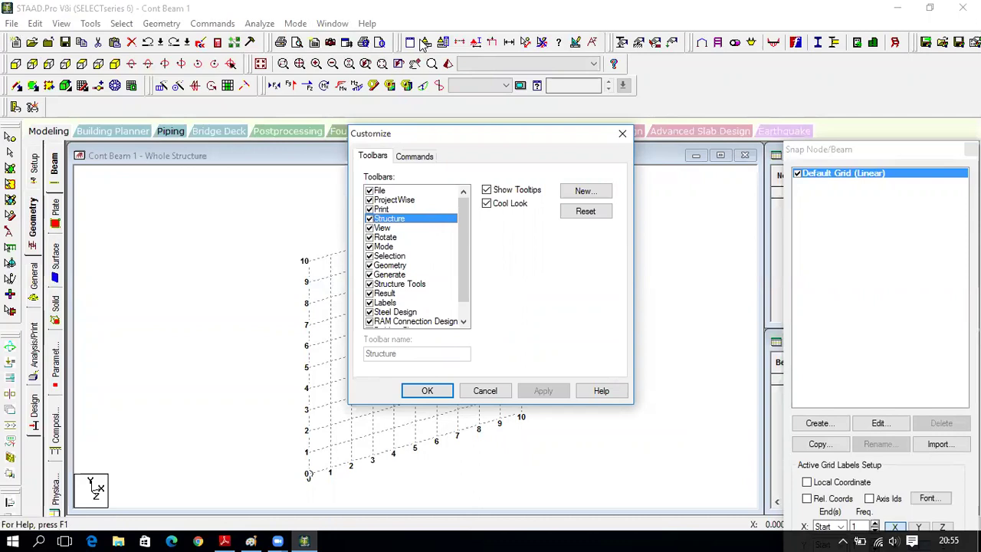
click(376, 229)
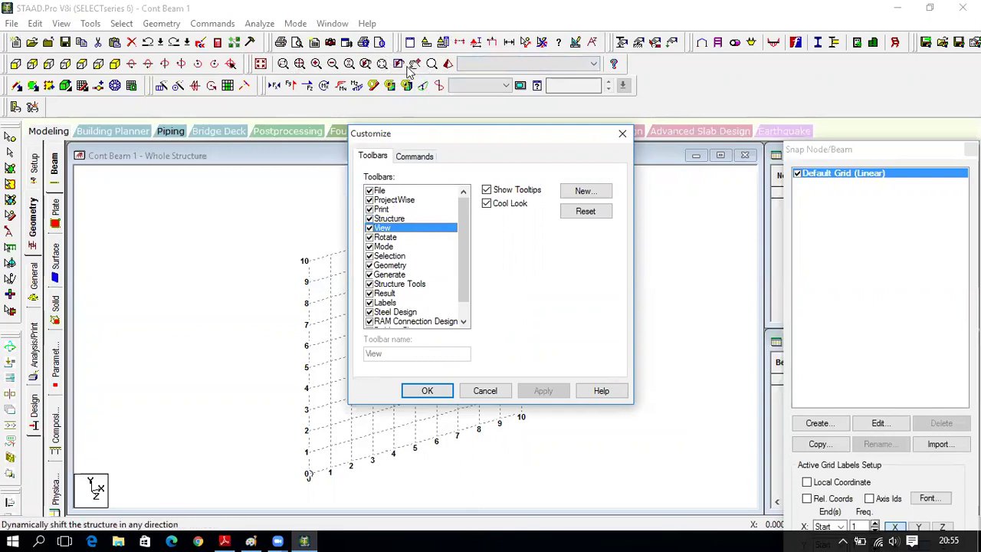
click(374, 239)
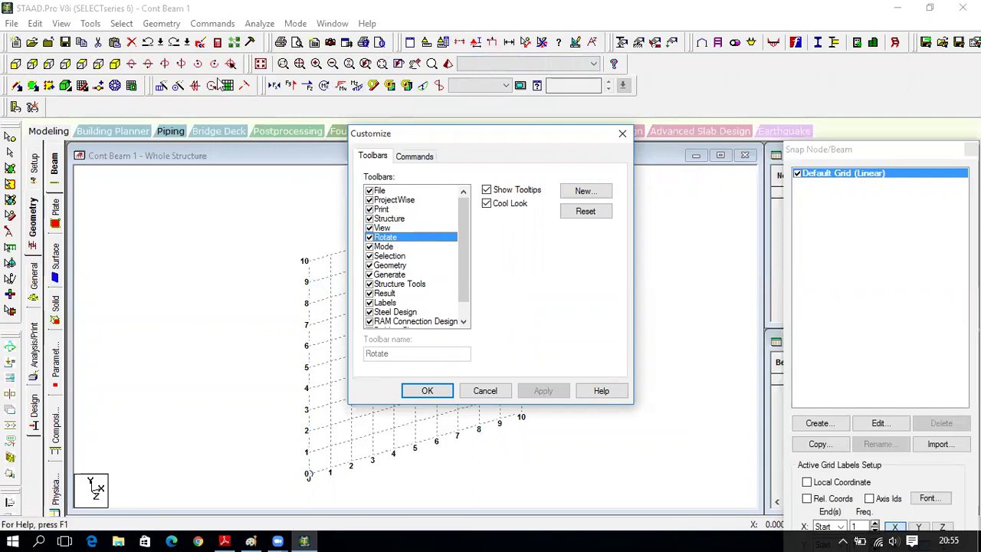
click(374, 247)
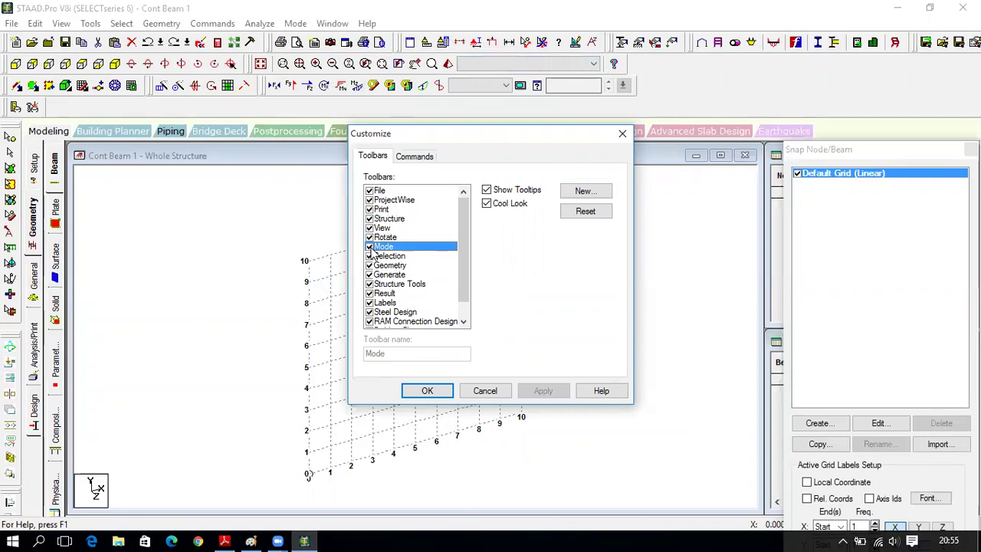
click(370, 256)
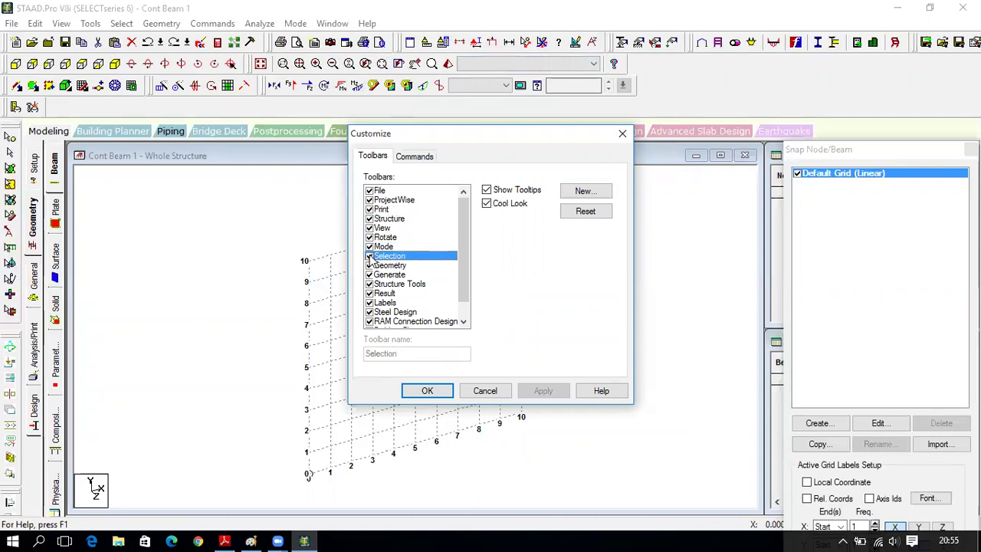
click(374, 266)
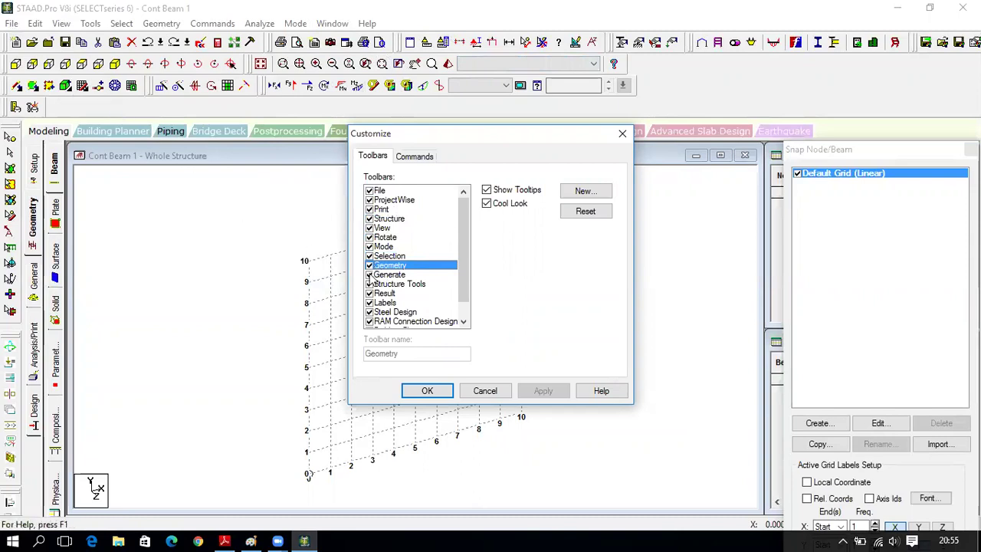
click(370, 275)
click(369, 275)
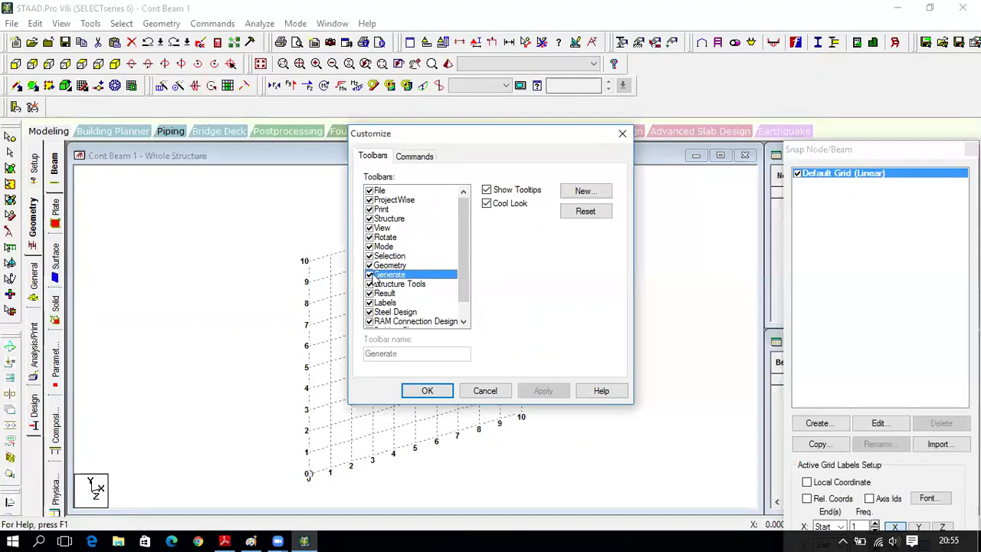
Step: Keep Structure Tools shown, check the Result and Labels entries, and tick Steel Design
click(371, 284)
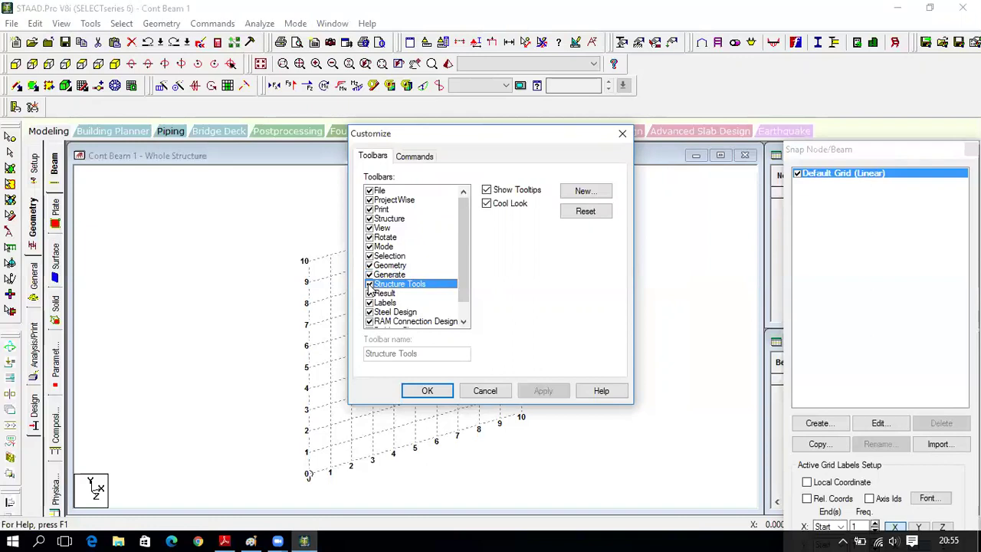
click(370, 285)
click(369, 285)
click(371, 295)
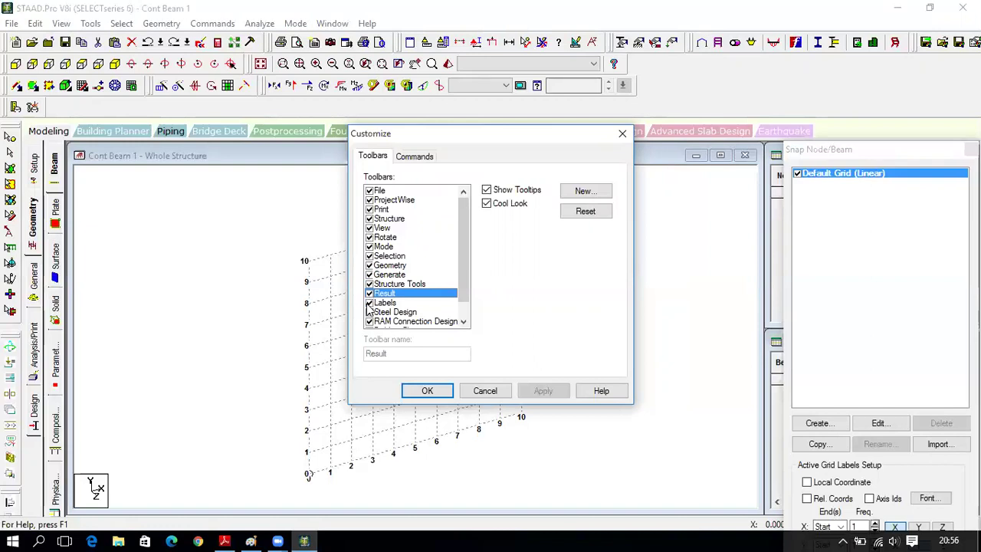
click(370, 304)
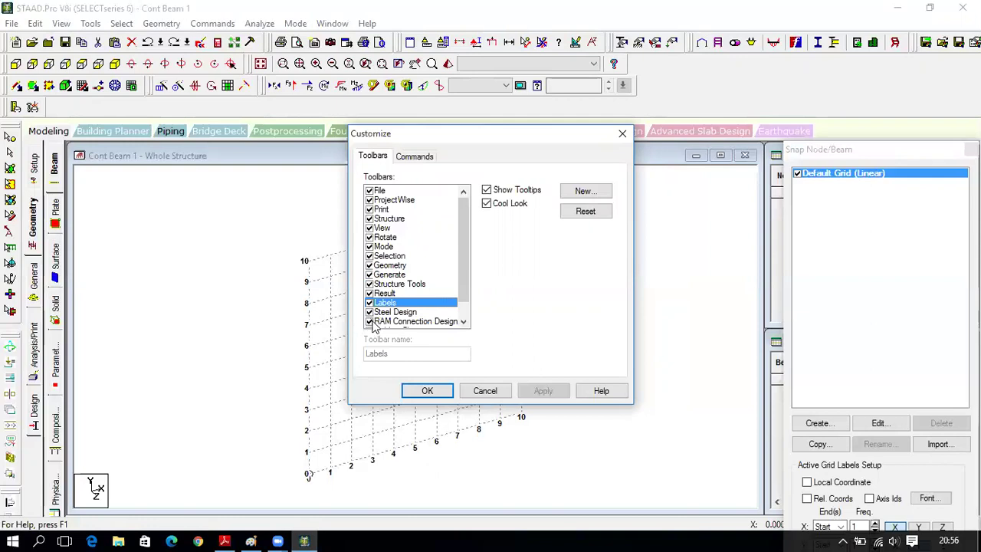
click(371, 314)
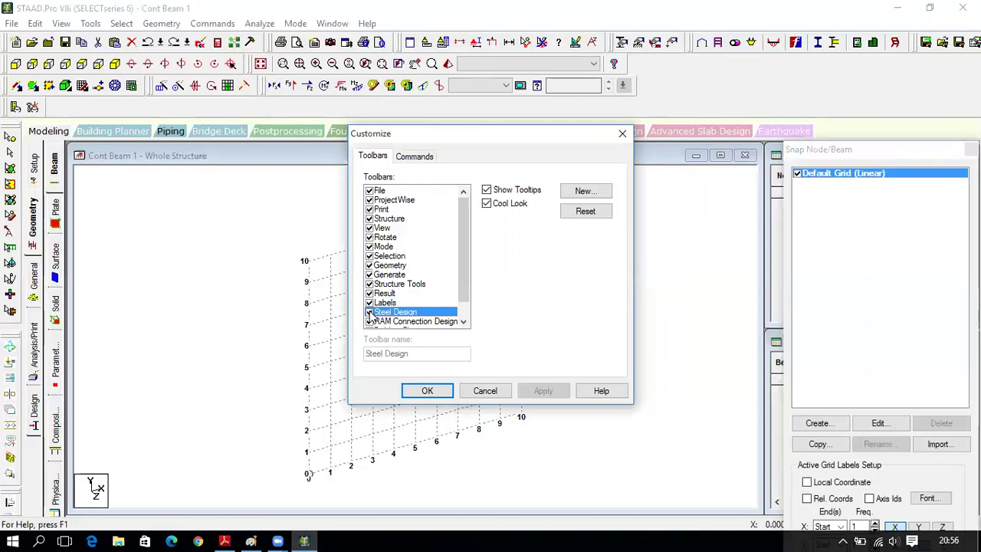
scroll(376, 325, down, 2)
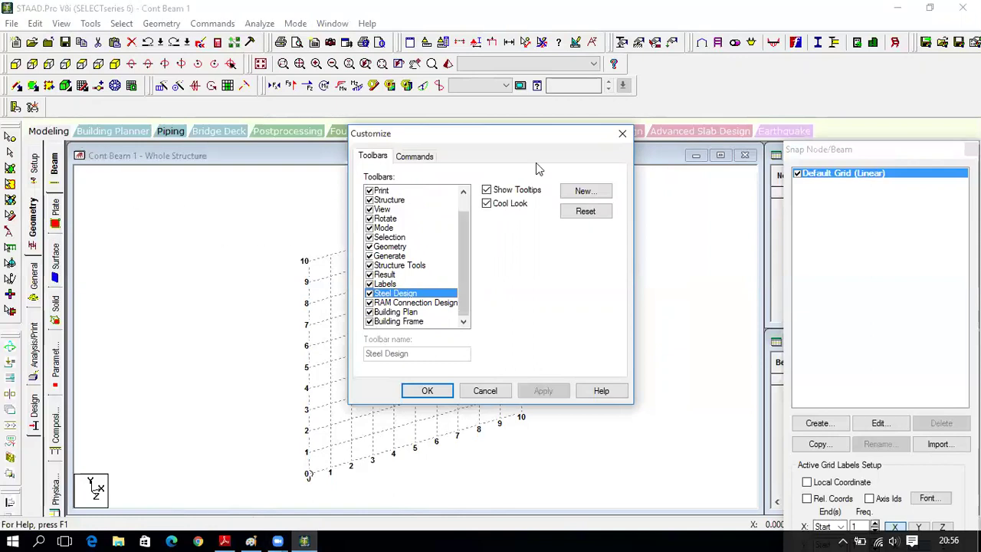
scroll(422, 250, up, 2)
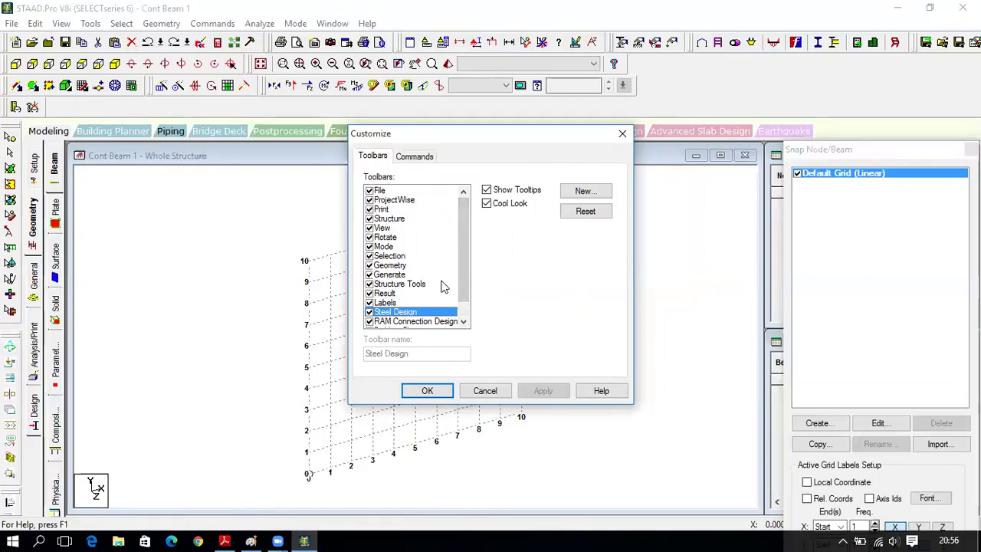
Step: Apply the Steel Design toolbar change and browse the File menu commands
click(427, 391)
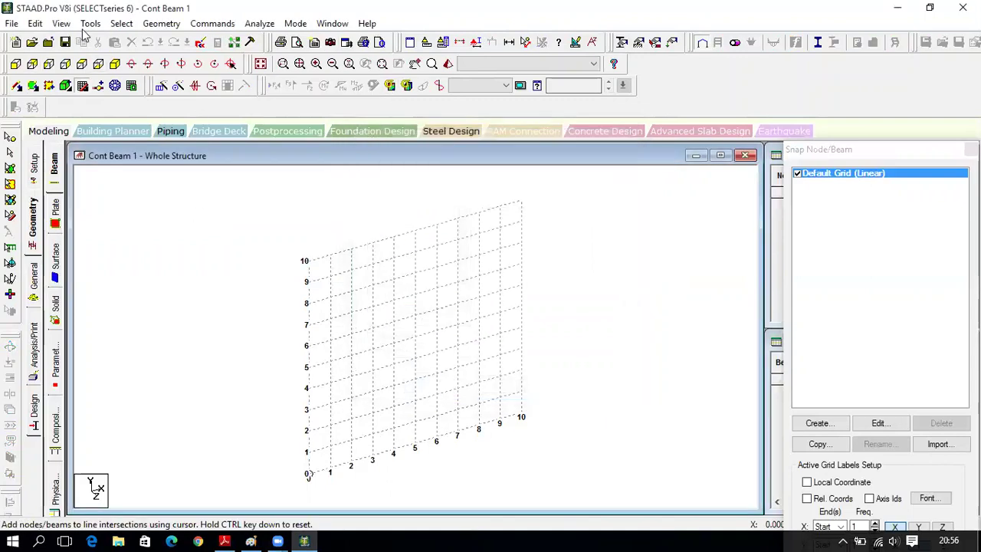
click(12, 23)
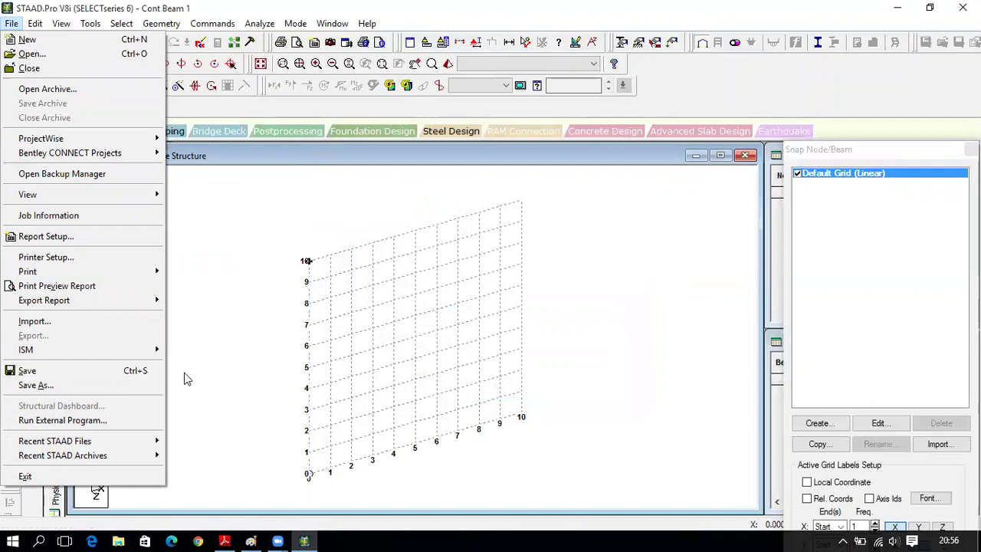
mouse_move(38, 25)
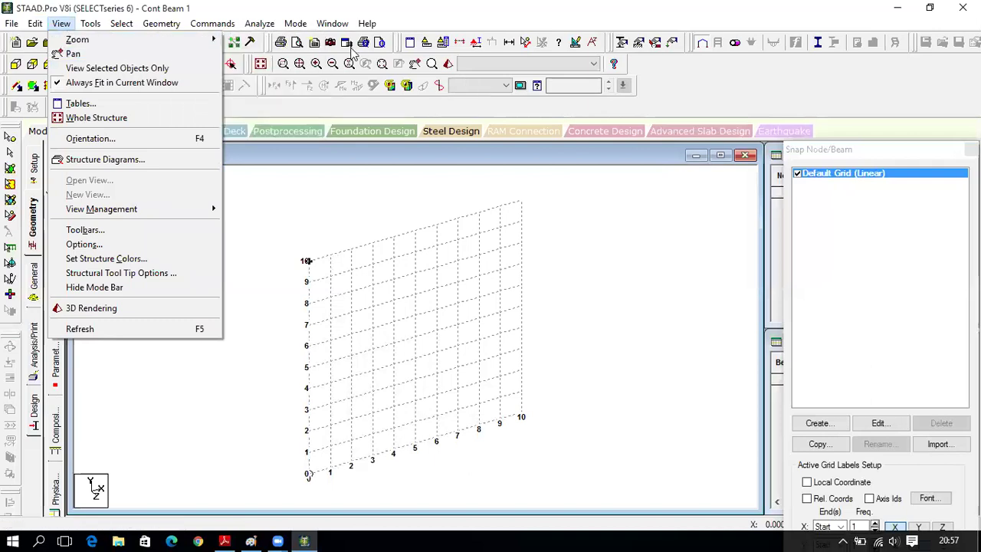
mouse_move(161, 23)
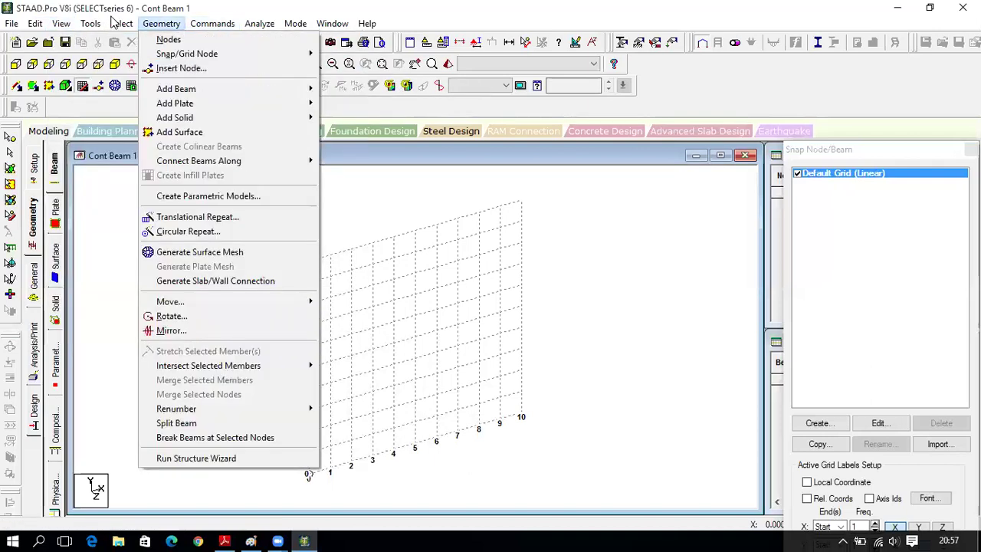
mouse_move(92, 22)
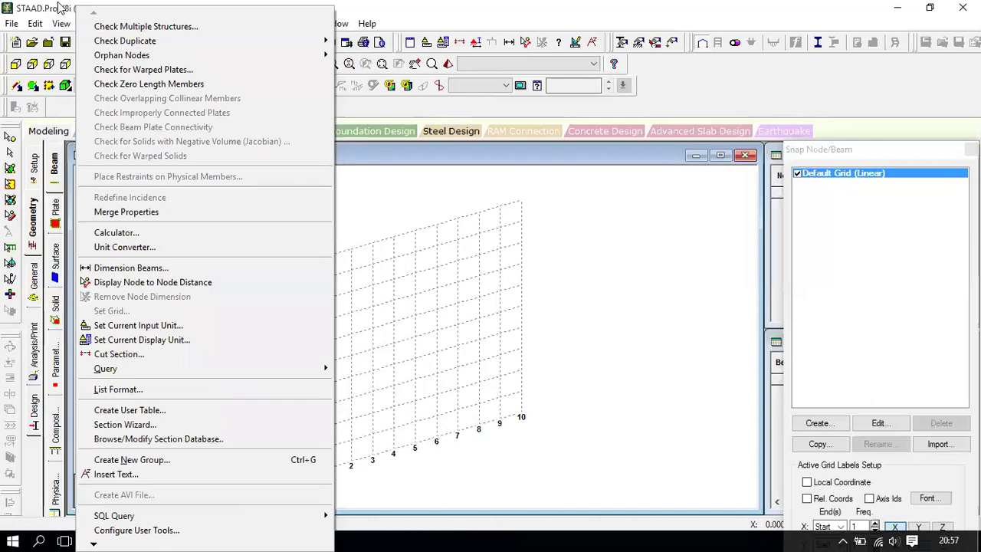
click(64, 8)
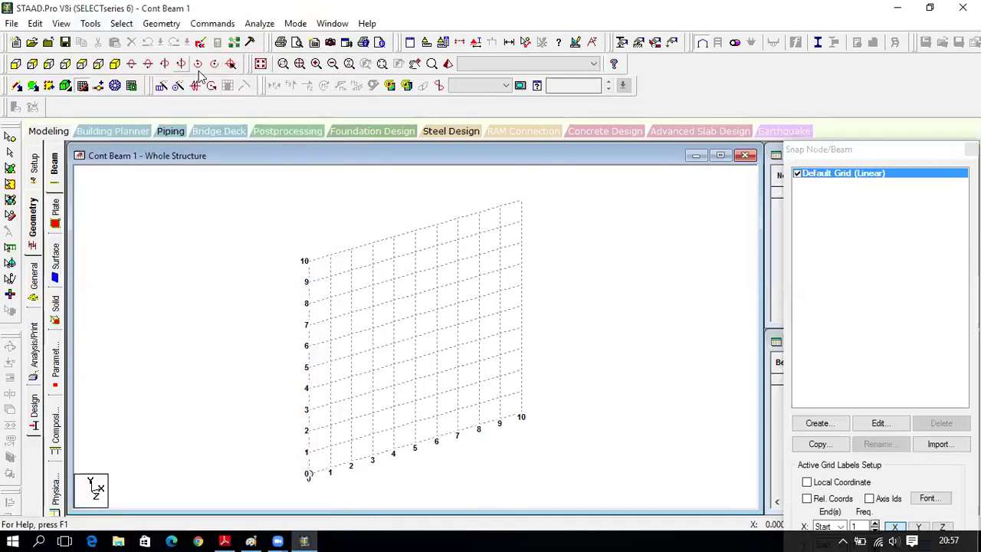
Step: Look through the Select and Geometry menus and close them without choosing anything
click(123, 24)
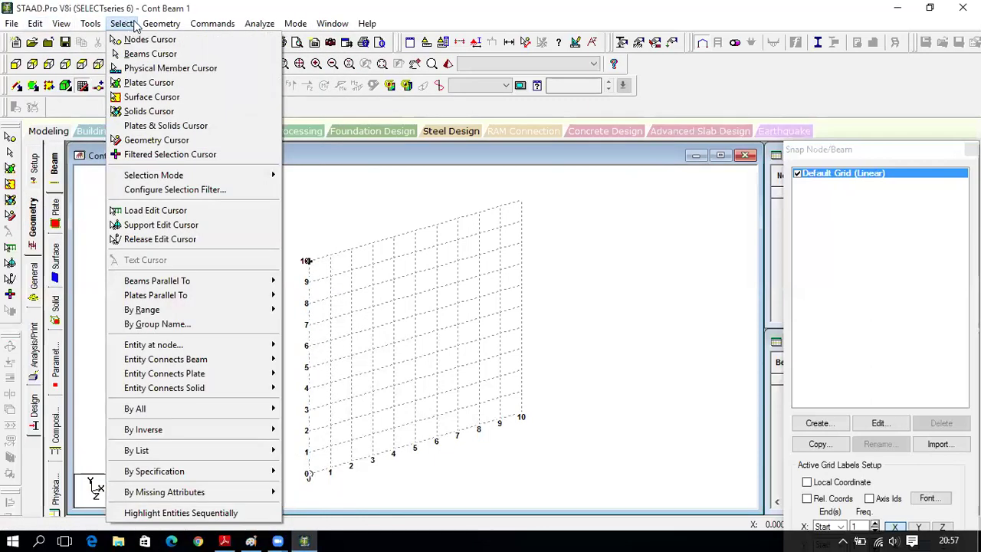
mouse_move(148, 26)
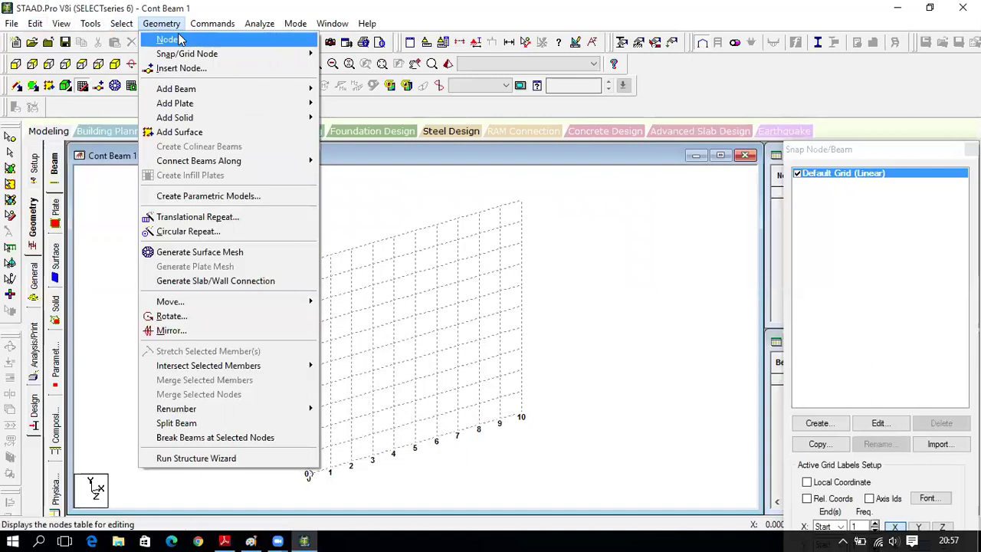
click(364, 144)
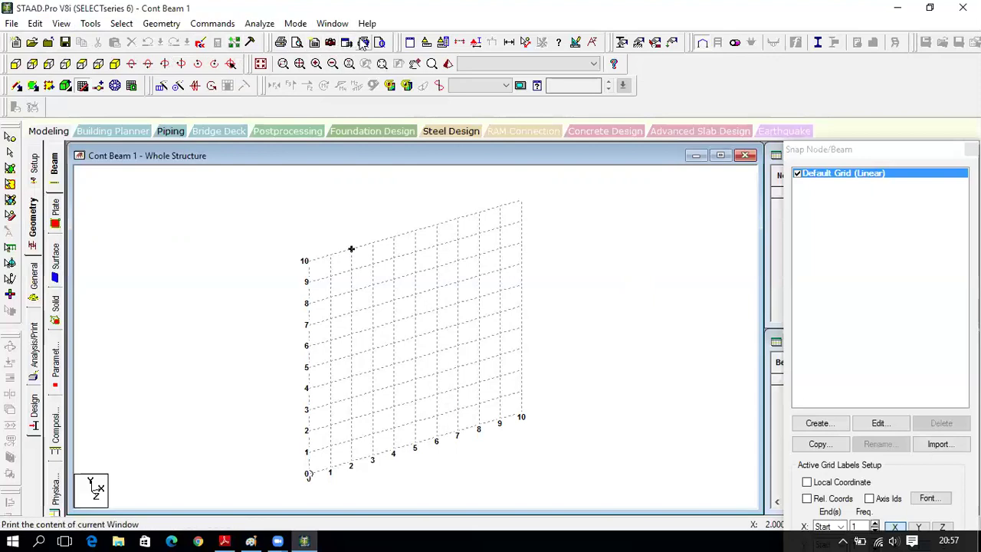
click(422, 52)
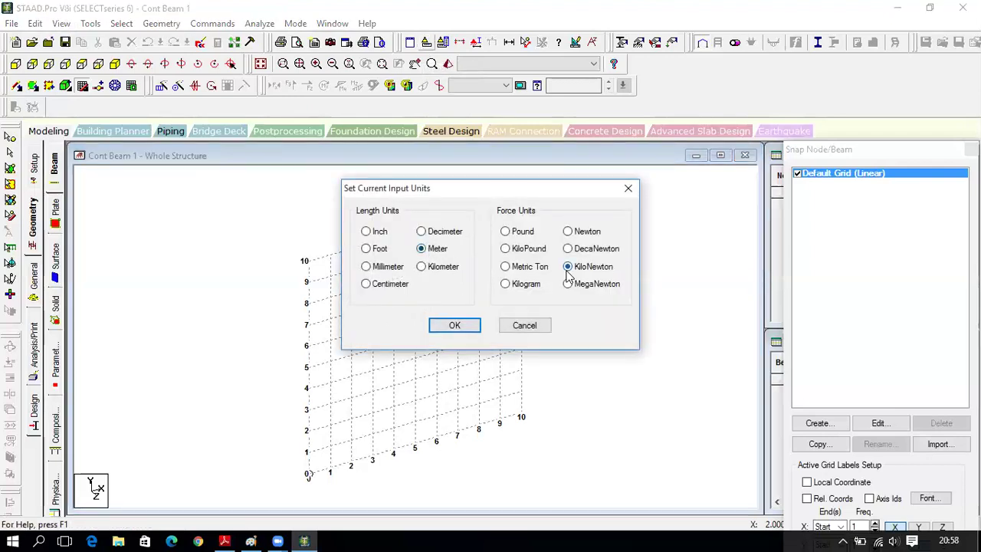
click(453, 325)
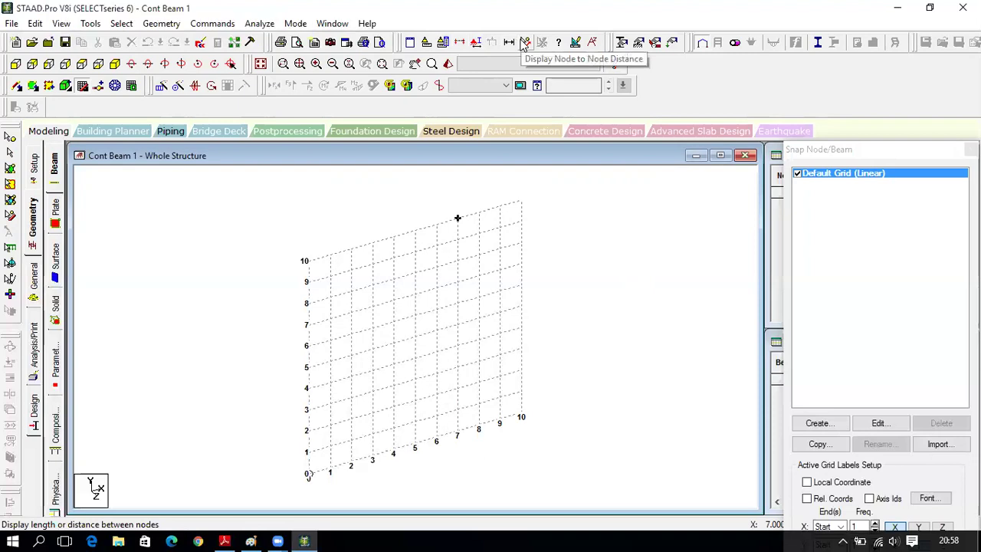
click(574, 42)
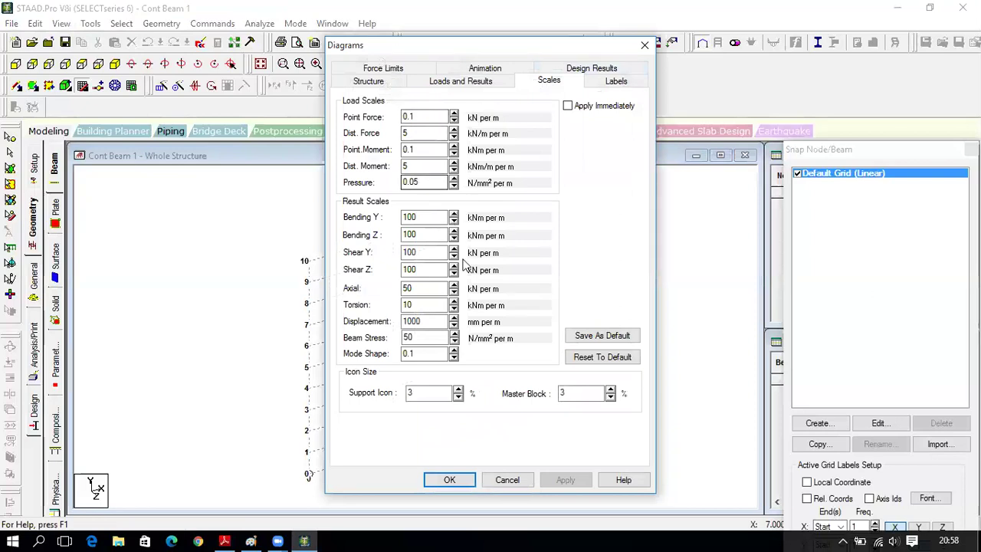
click(507, 480)
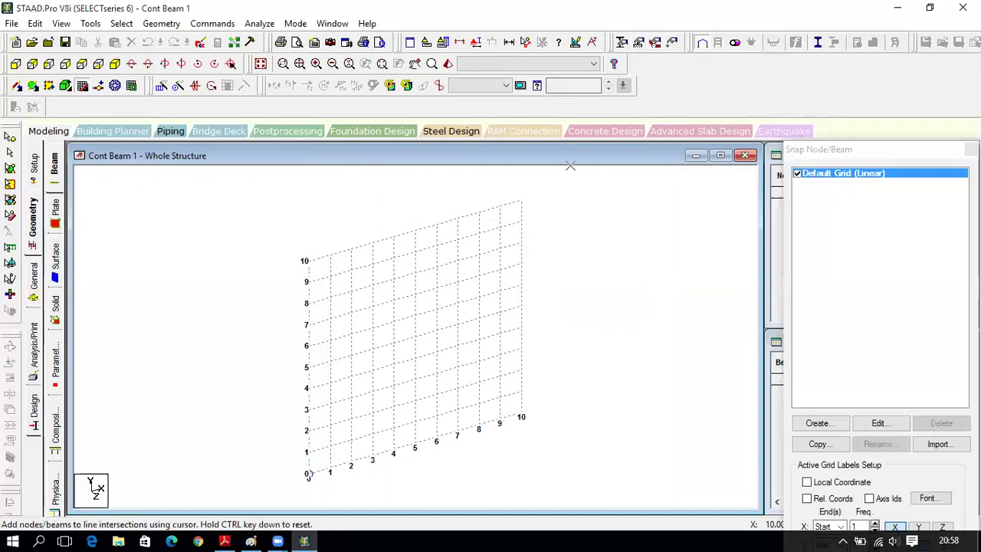
Step: Enter Modeling mode, show the Snap Node/Beam grid, and view it from the front (+Z)
click(703, 44)
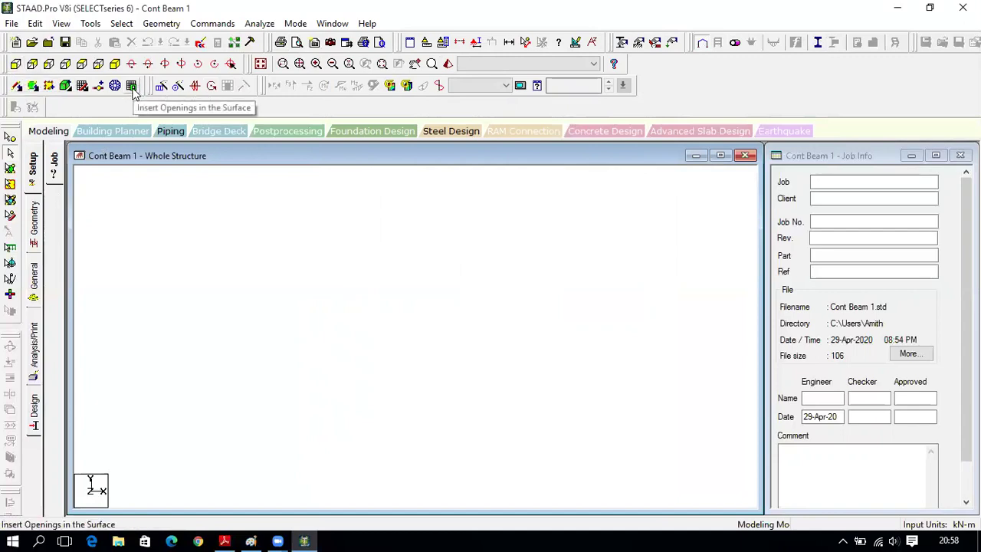
click(82, 85)
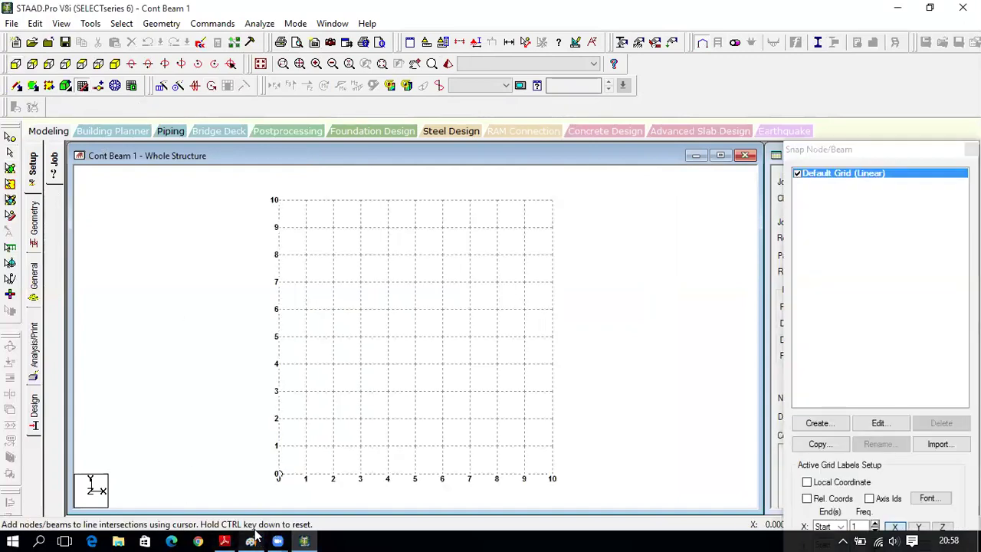
mouse_move(253, 537)
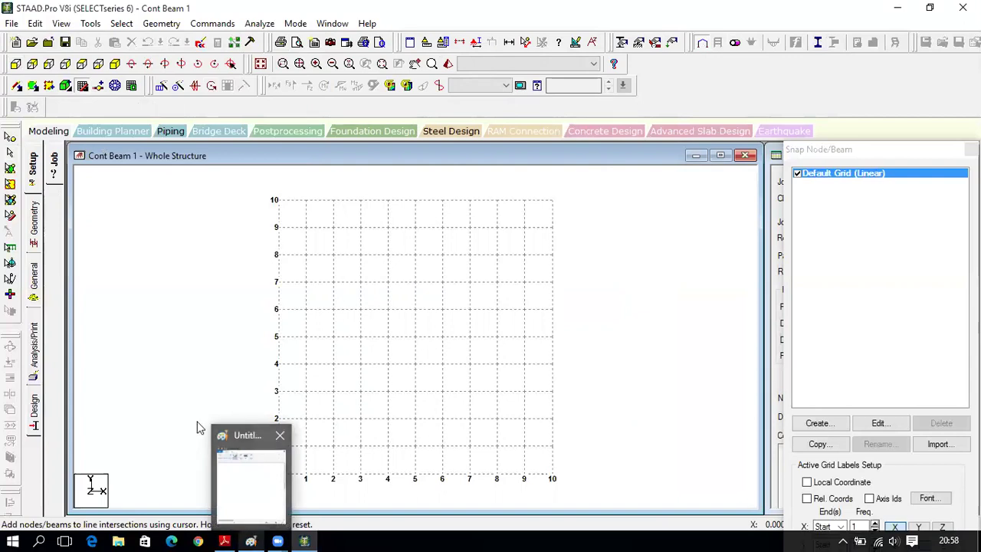
click(17, 68)
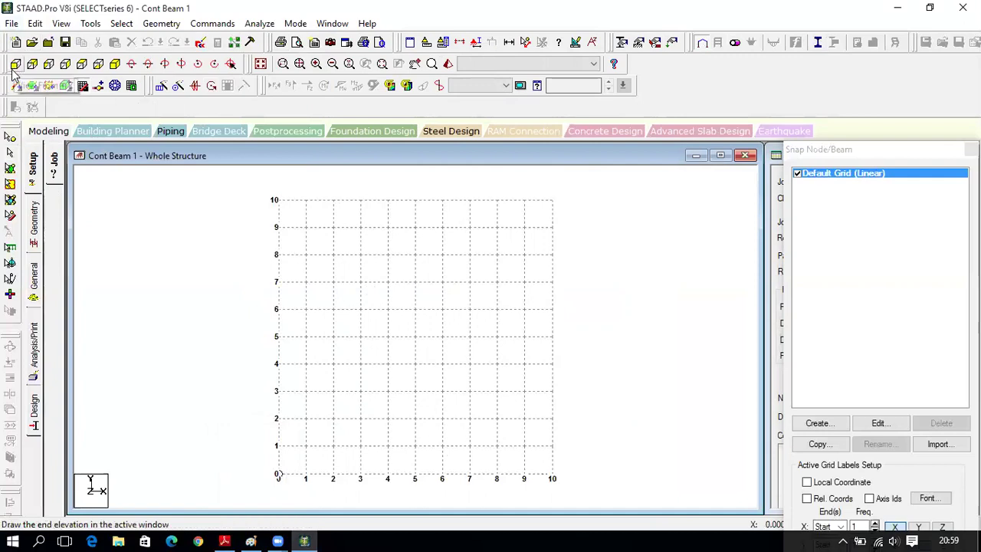
Step: Cycle the grid through the -Z, -X, +X and +Y views, ending on isometric
click(37, 67)
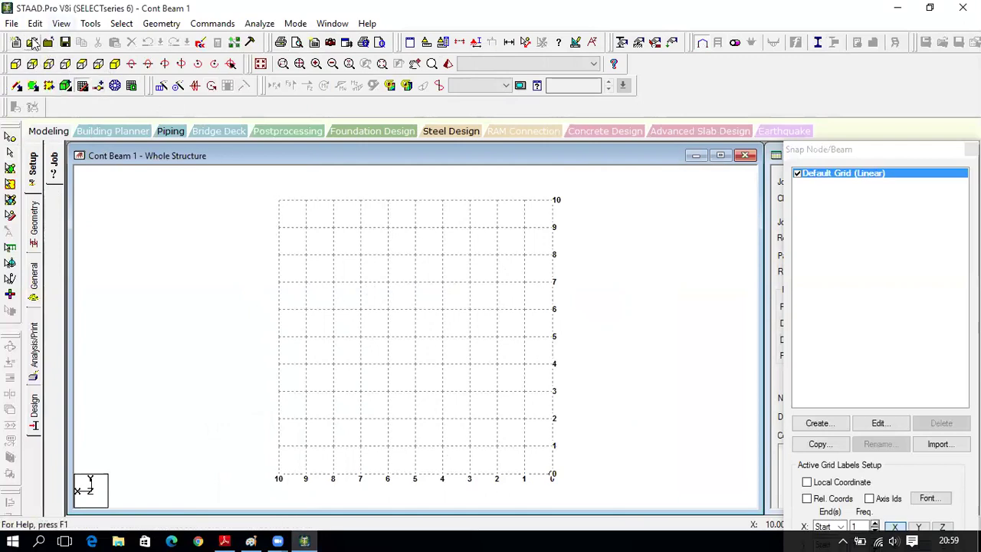
click(49, 65)
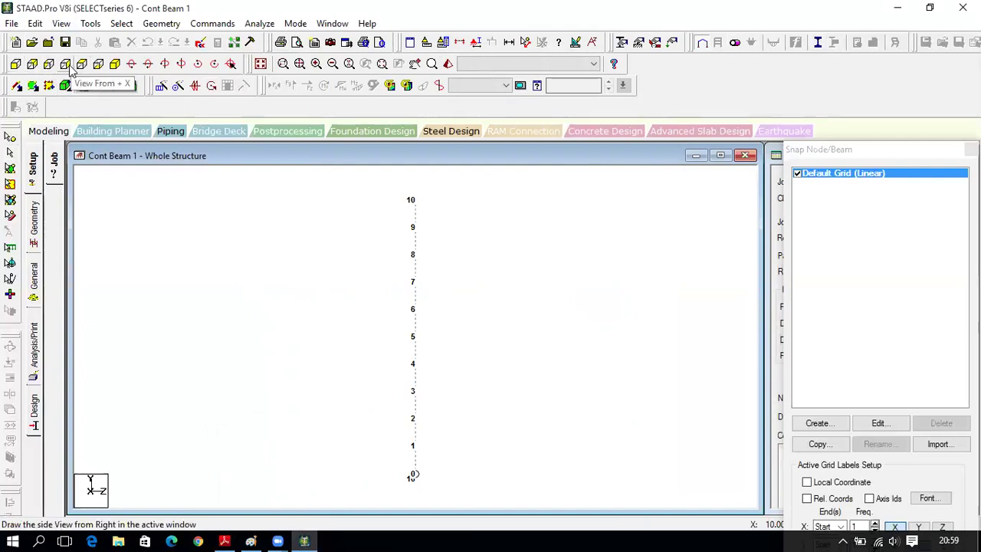
click(70, 67)
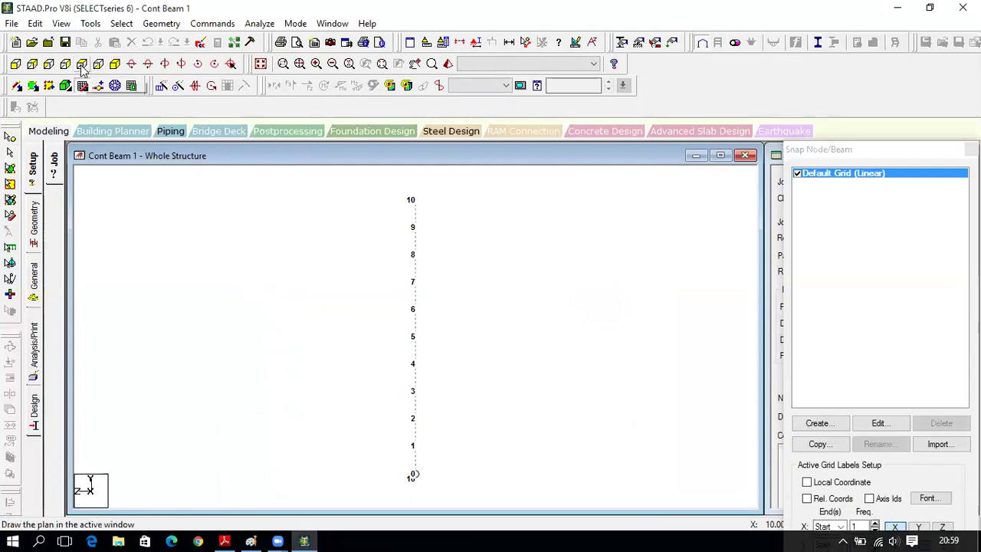
click(83, 68)
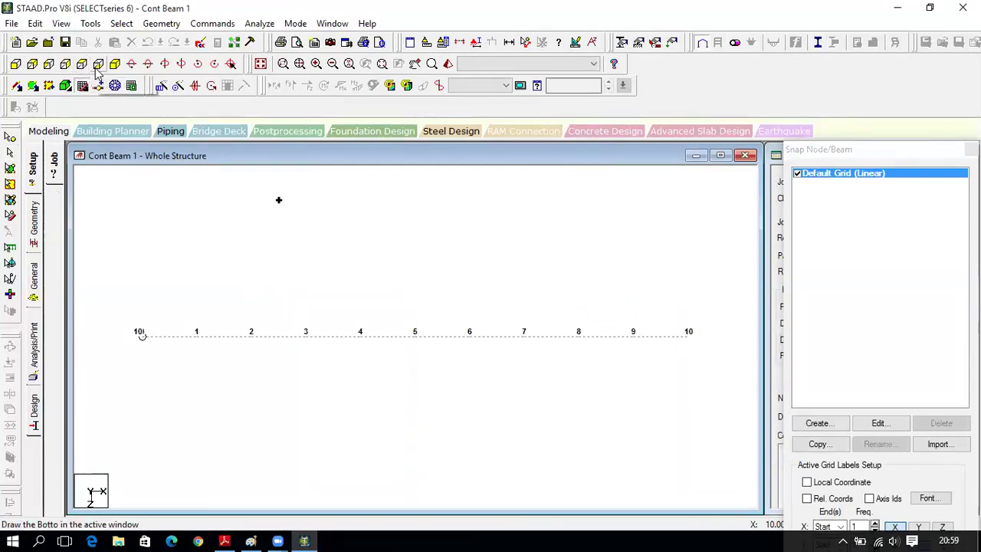
click(113, 66)
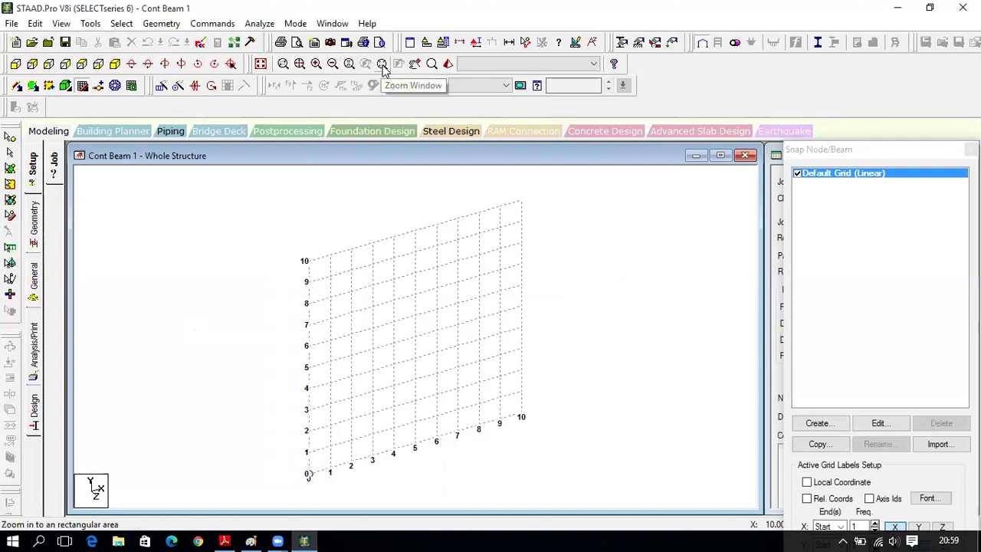
click(415, 64)
drag(445, 221, 443, 200)
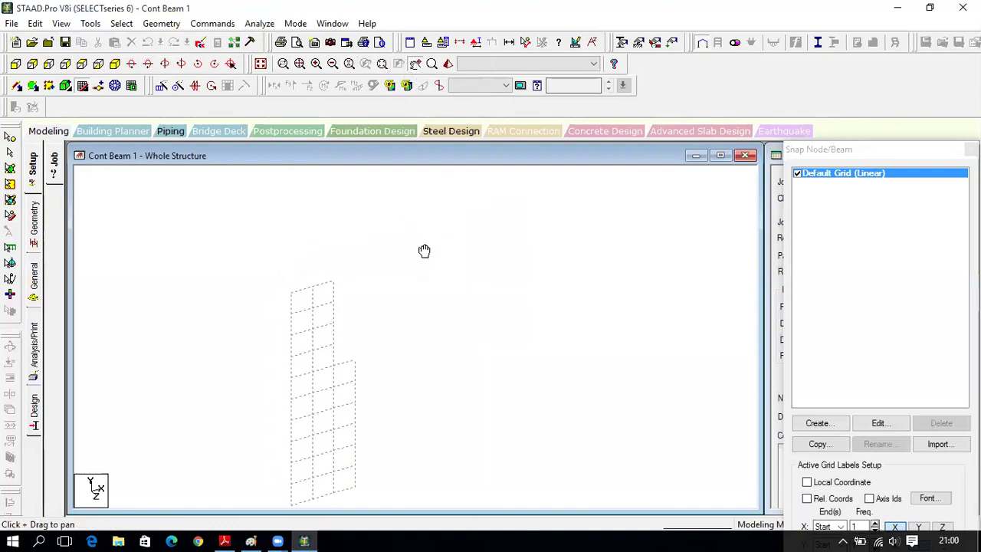
drag(381, 237, 403, 222)
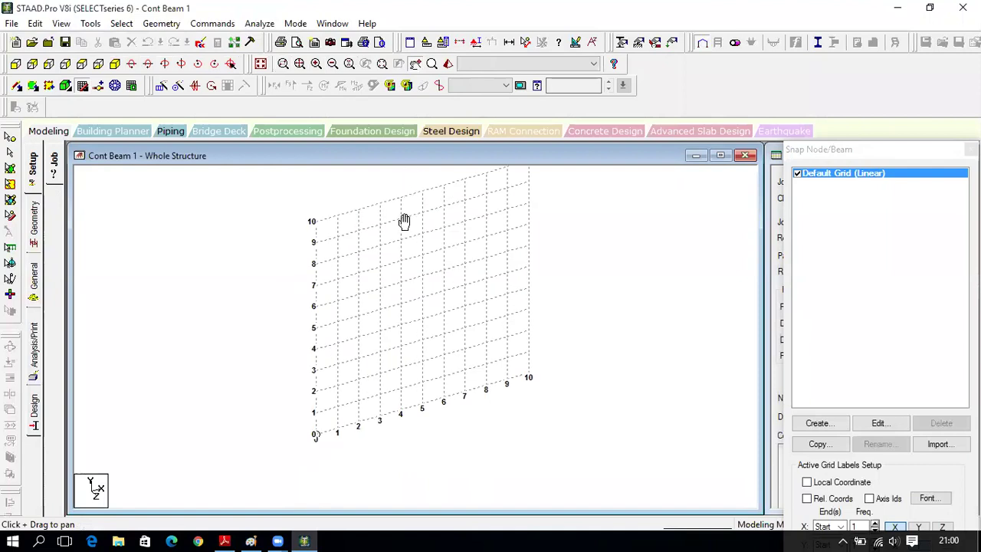
click(431, 67)
drag(411, 296, 453, 418)
drag(450, 383, 450, 383)
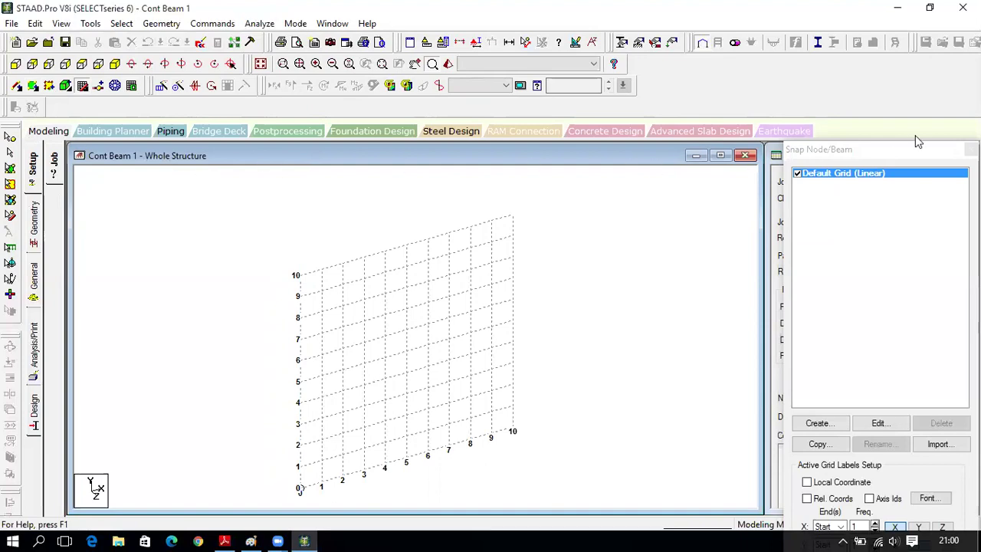
Step: Redisplay the Snap Node/Beam grid in front view and move its settings panel higher
click(971, 148)
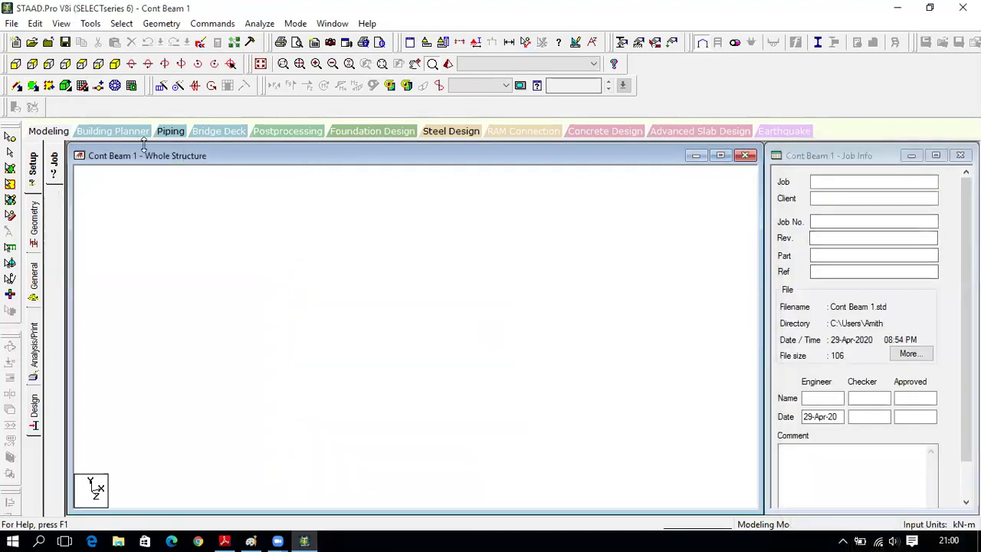
click(83, 87)
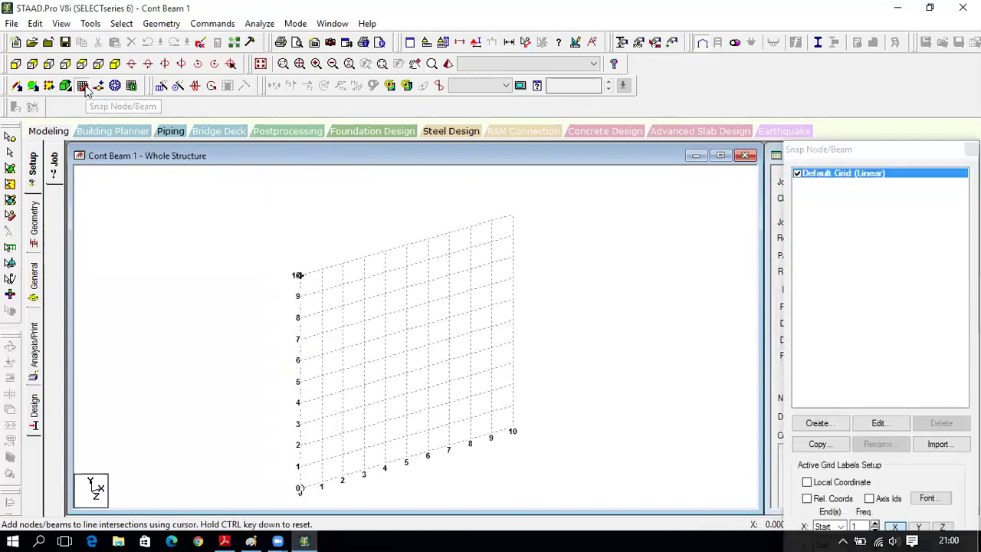
click(83, 87)
click(83, 87)
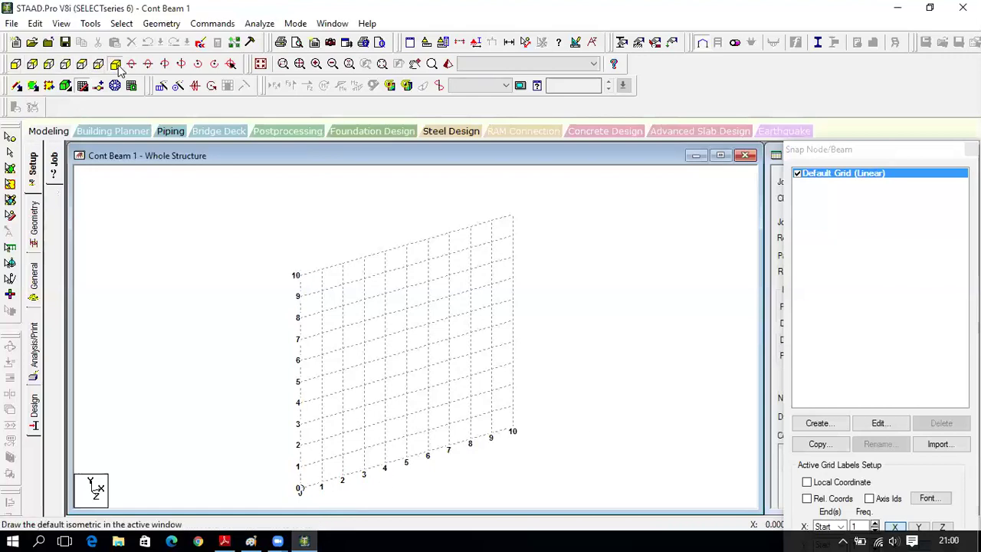
click(17, 63)
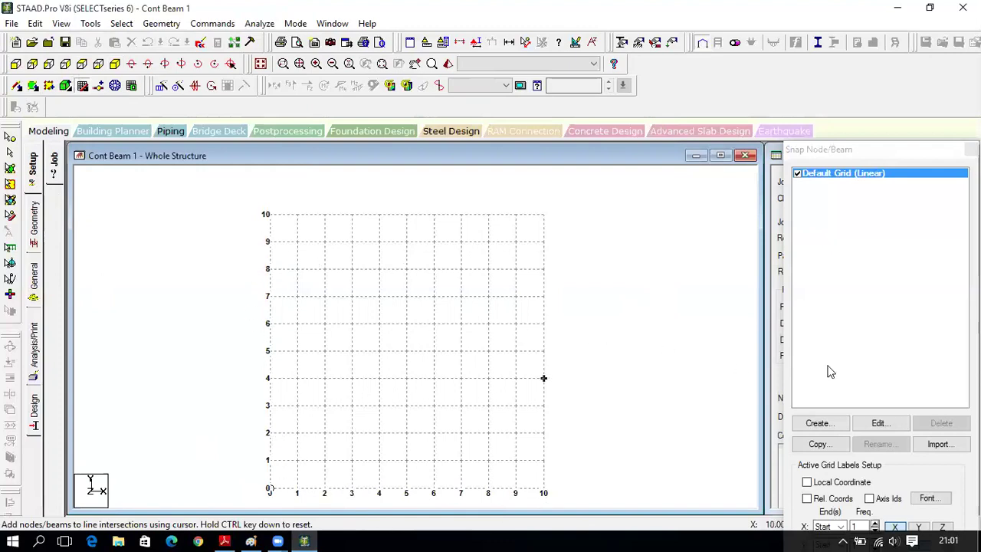
click(862, 150)
drag(862, 149, 830, 55)
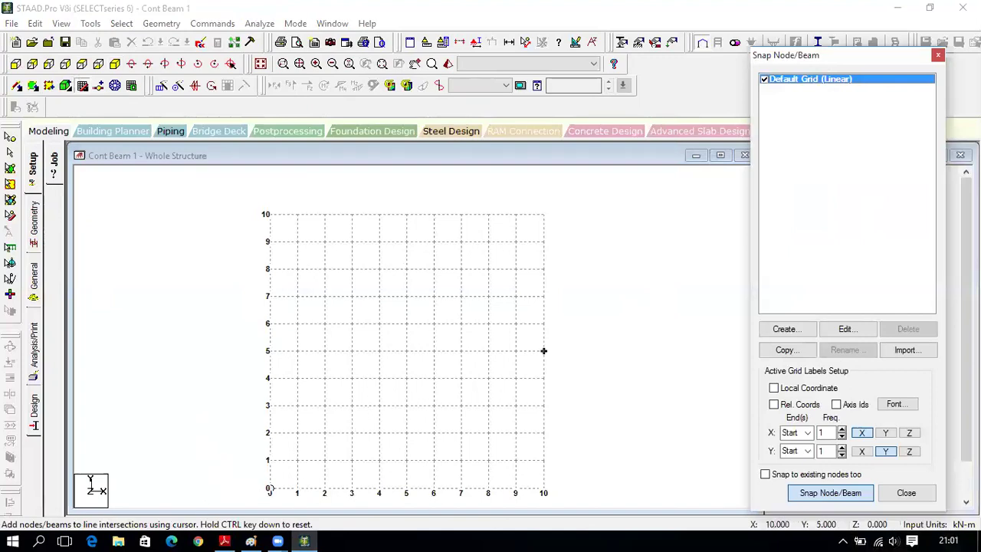
click(868, 332)
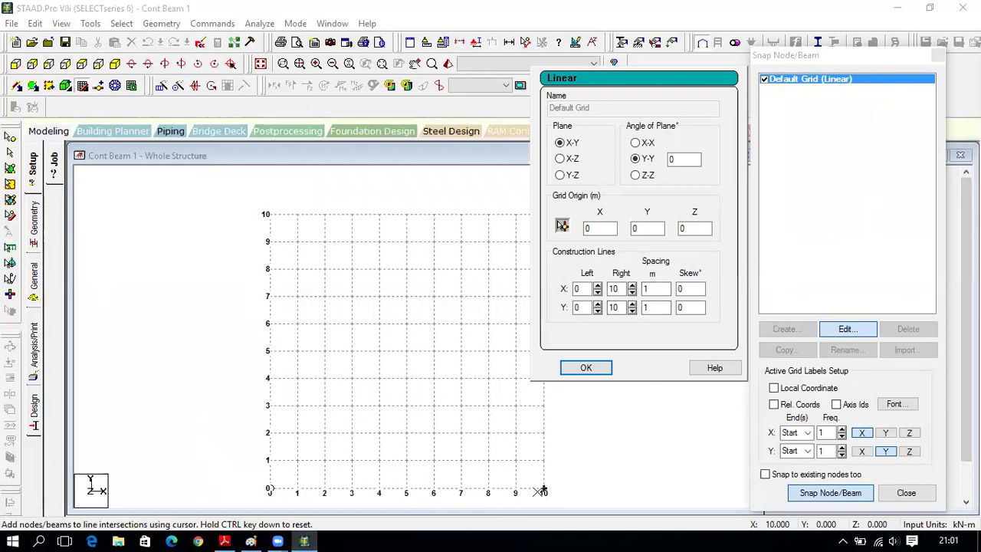
double_click(633, 285)
double_click(632, 285)
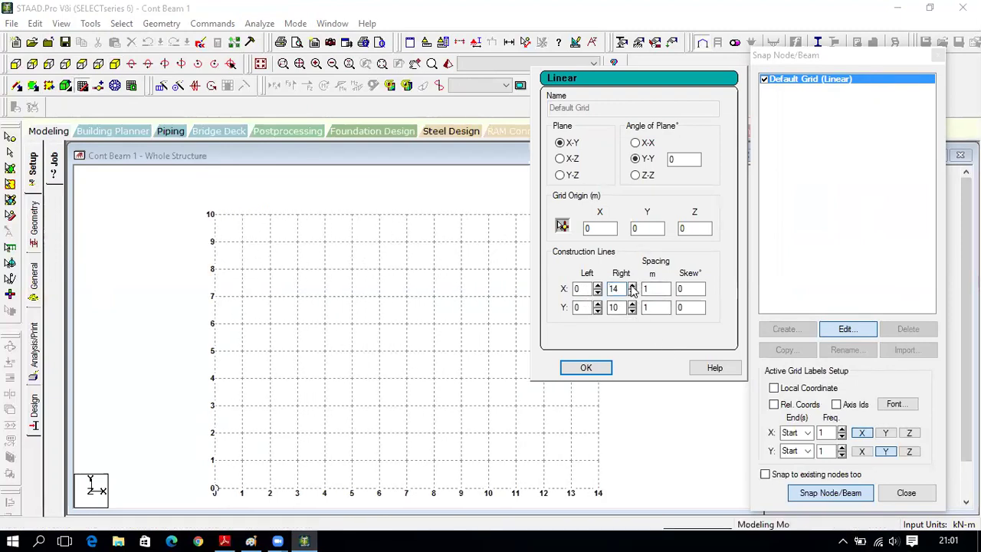
double_click(632, 292)
double_click(632, 292)
click(632, 292)
click(632, 285)
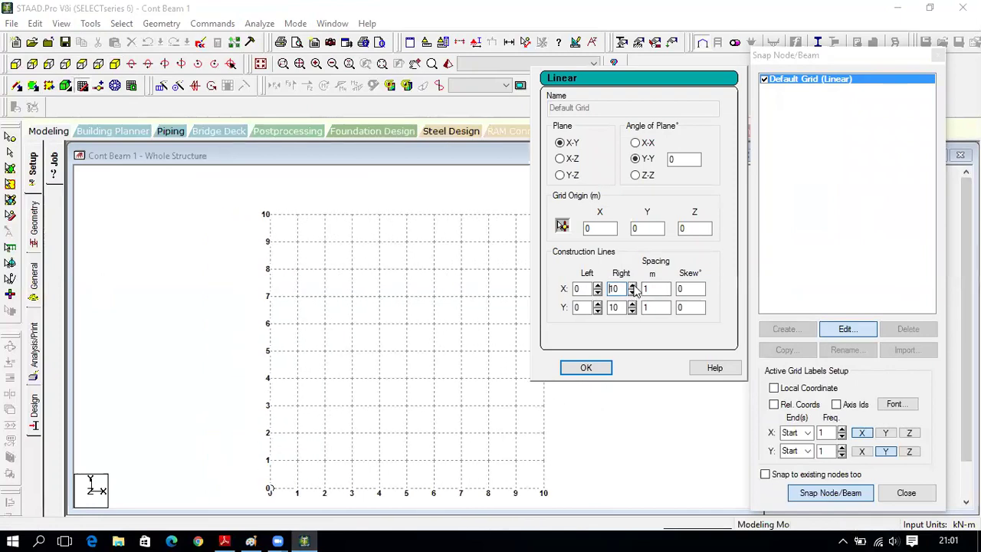
click(649, 289)
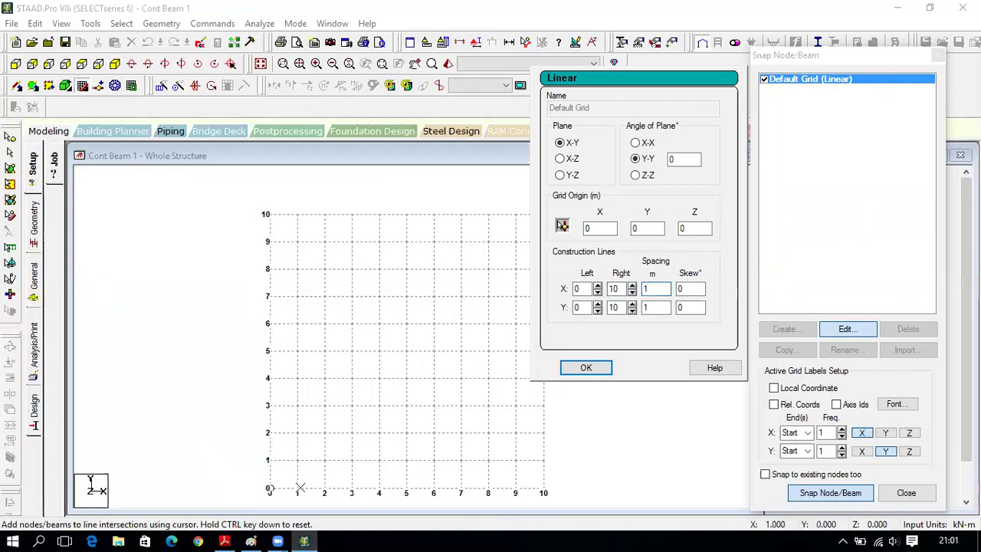
key(BackSpace)
text(2)
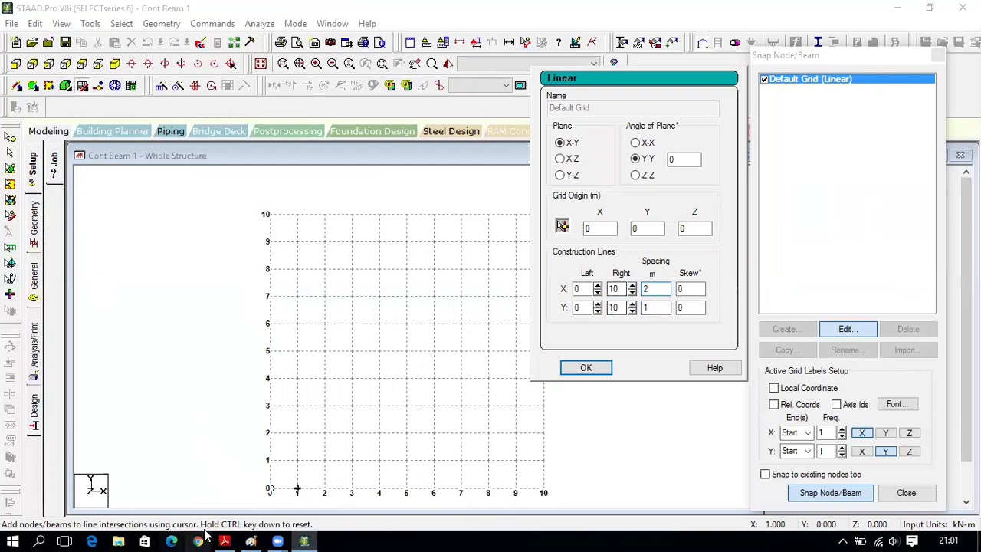
click(595, 367)
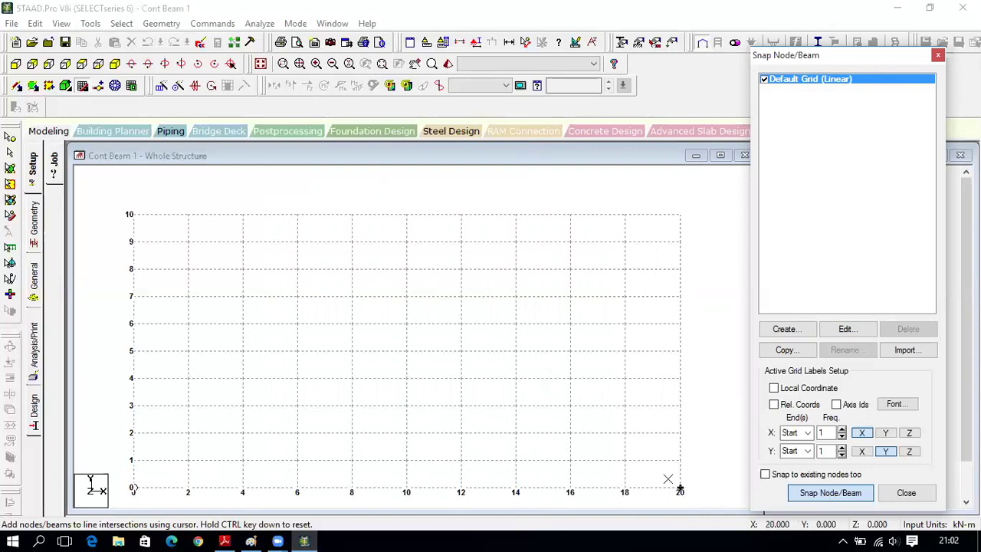
click(843, 331)
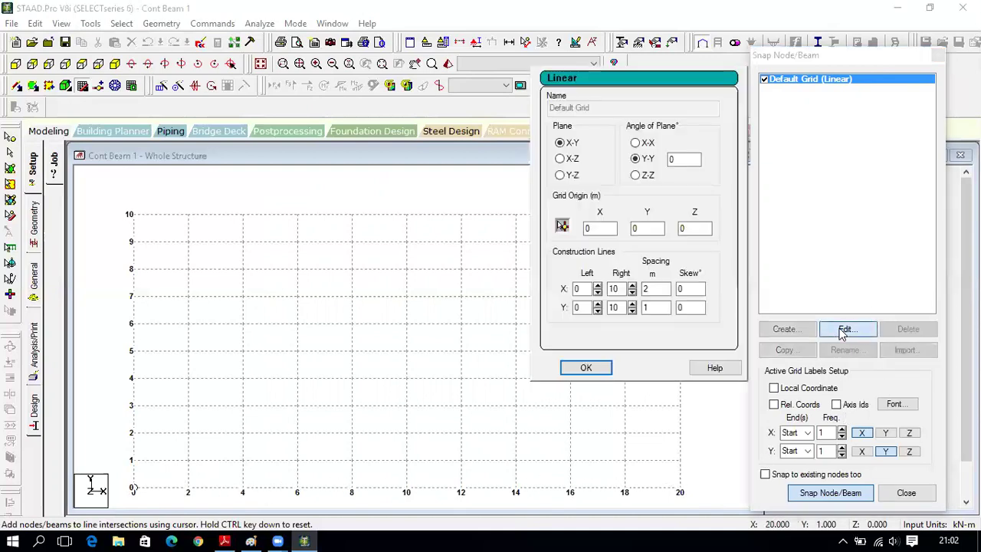
click(647, 289)
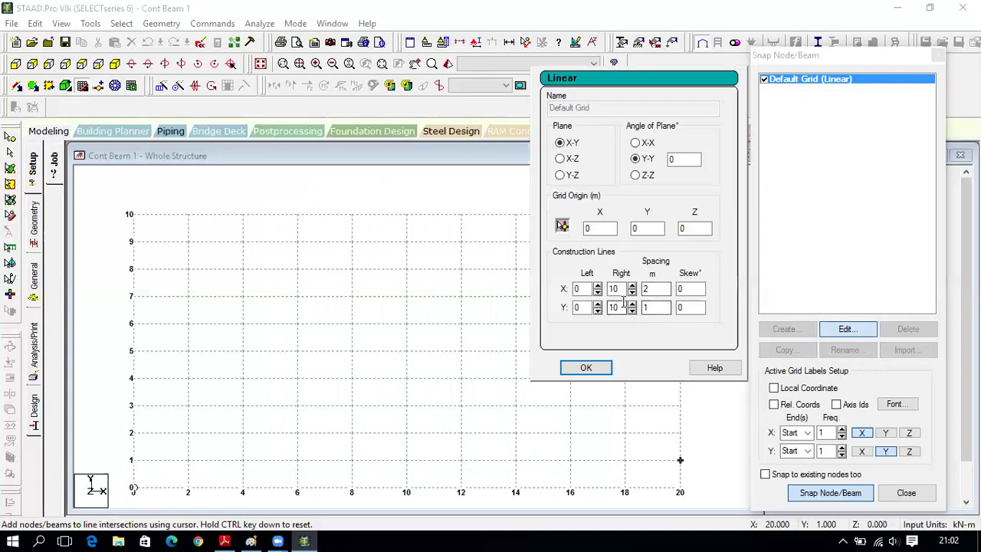
click(655, 290)
text(1.5)
click(604, 368)
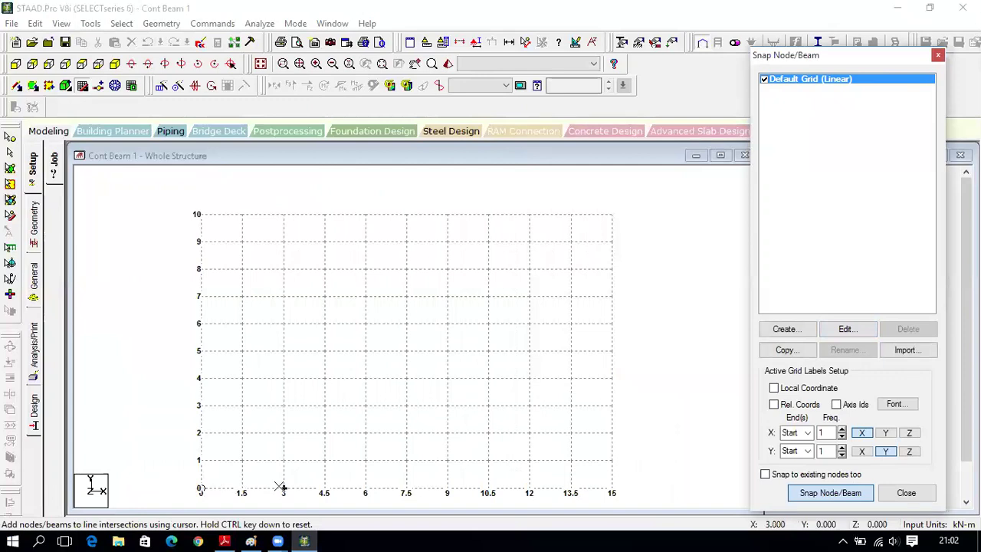
click(846, 328)
double_click(649, 289)
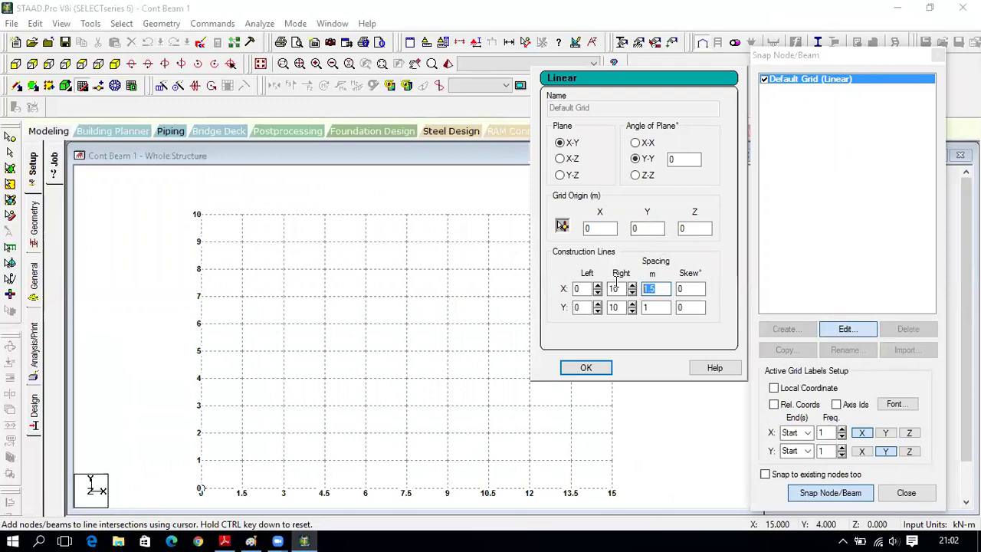
text(1)
click(599, 368)
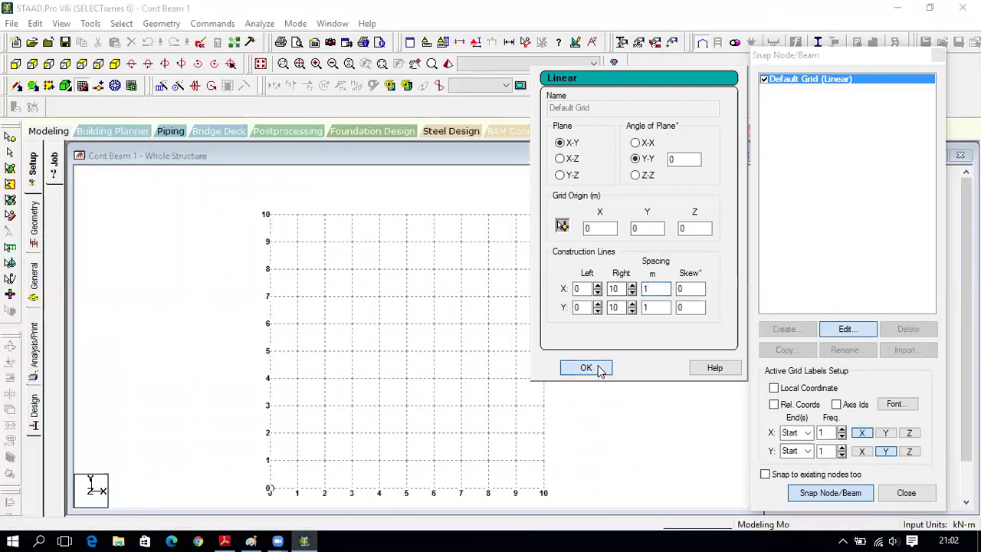
click(853, 333)
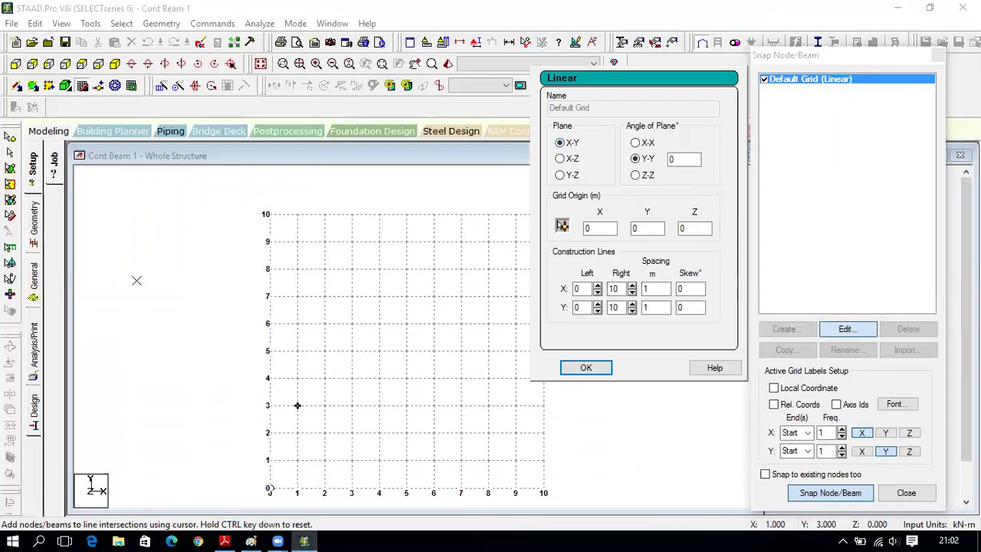
click(115, 64)
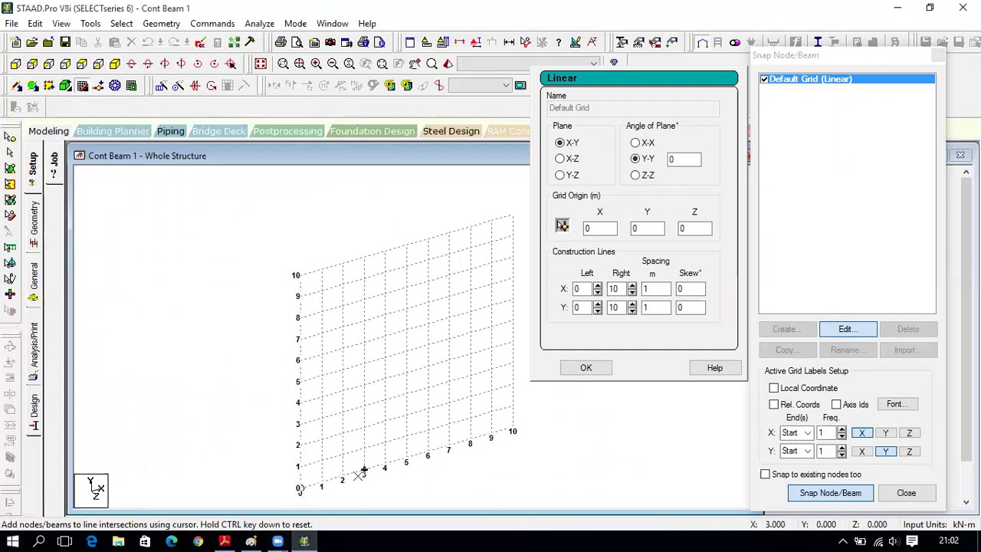
click(15, 66)
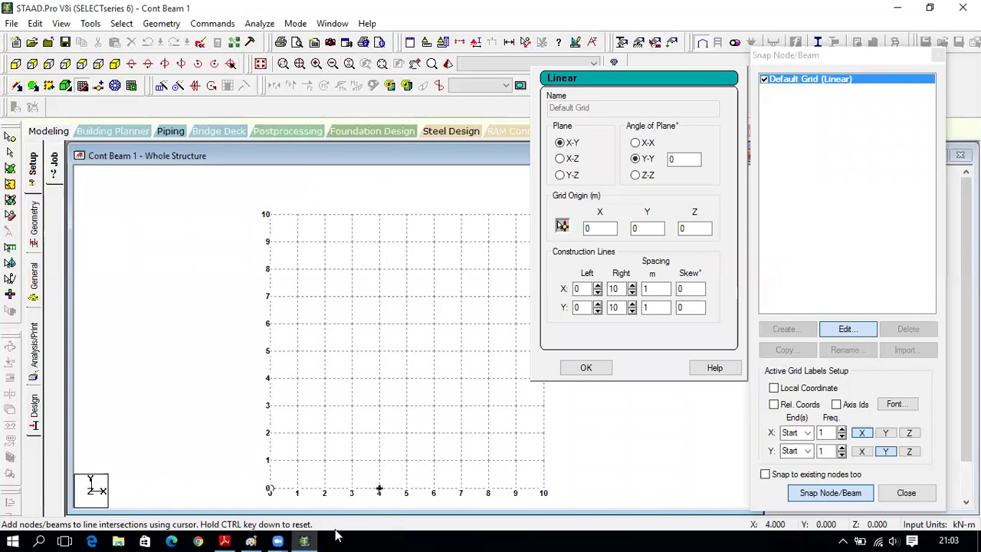
Step: In Paint, undo a stray stroke and draw two offset rectangles for the box
click(251, 537)
mouse_move(763, 240)
mouse_down()
mouse_move(689, 216)
mouse_move(398, 35)
mouse_up()
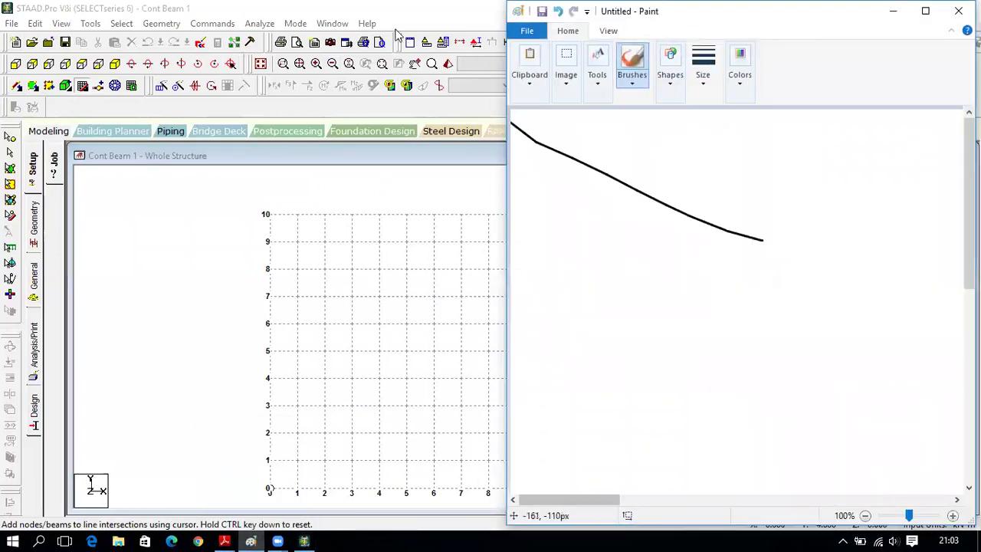
key(ctrl+z)
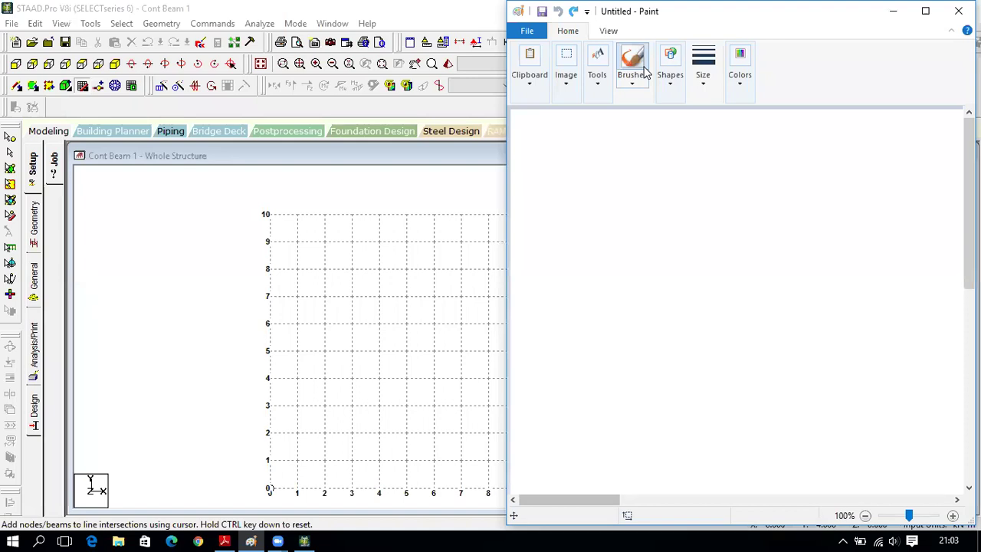
drag(614, 249, 742, 316)
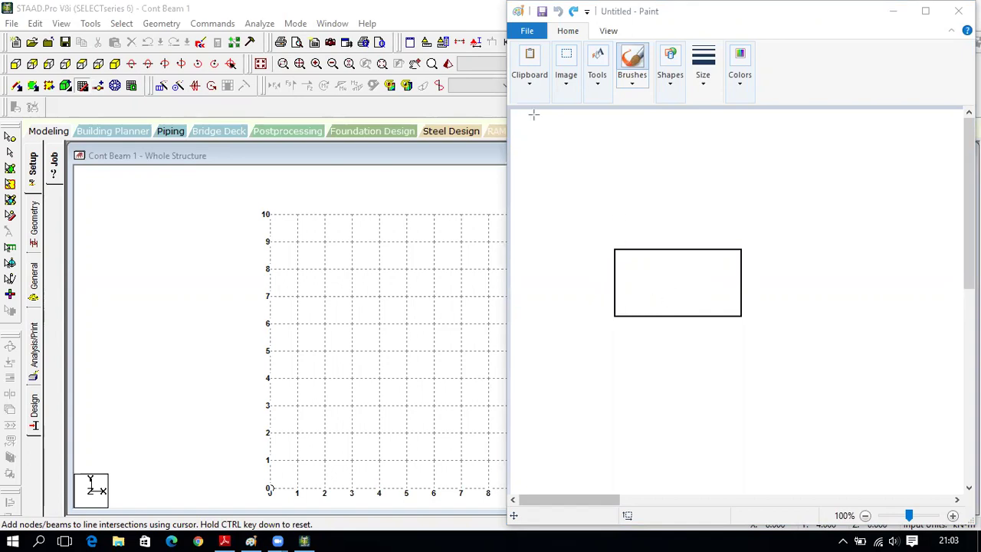
drag(562, 355, 695, 430)
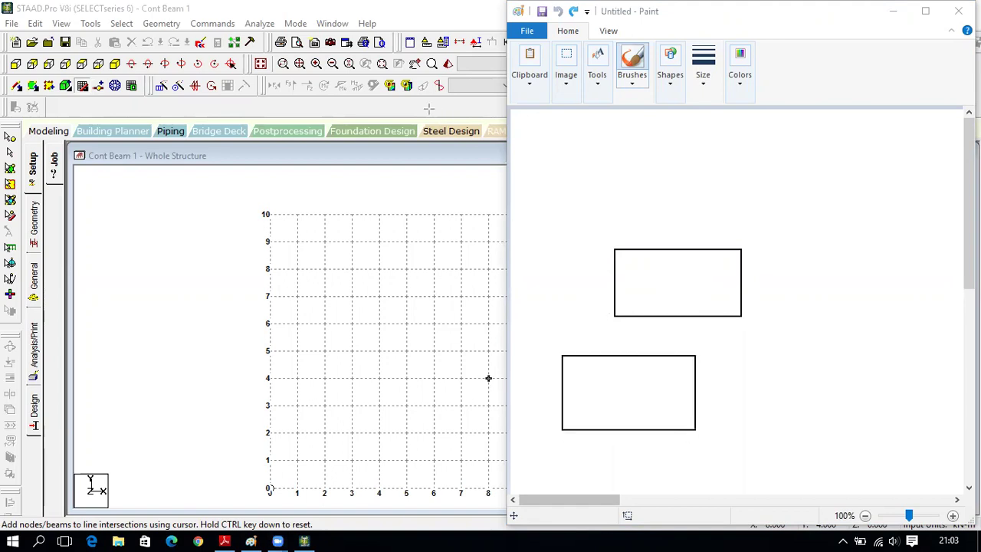
Step: Join the rectangles' four corners with edges and draw the first axis arrow beside the box
drag(614, 249, 563, 351)
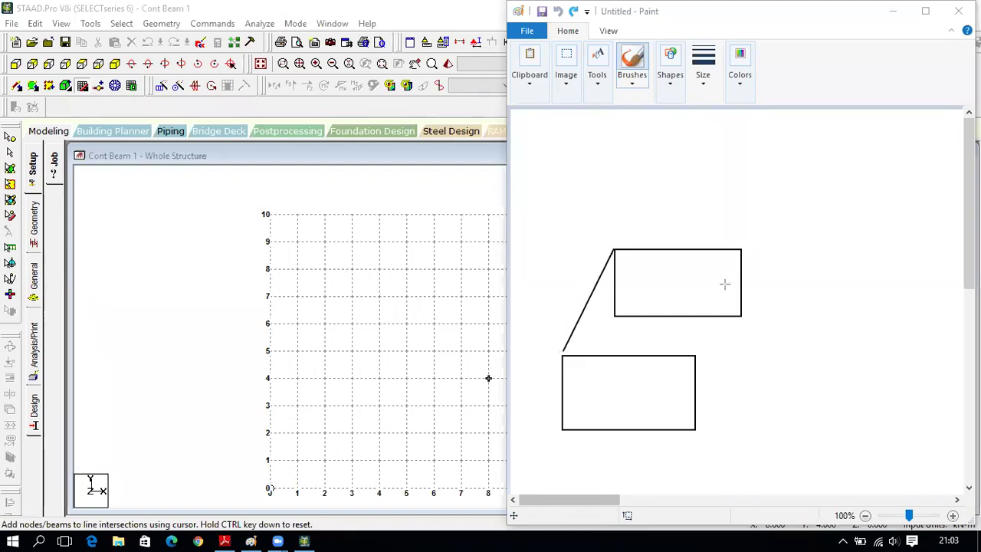
drag(742, 249, 695, 356)
drag(741, 316, 696, 430)
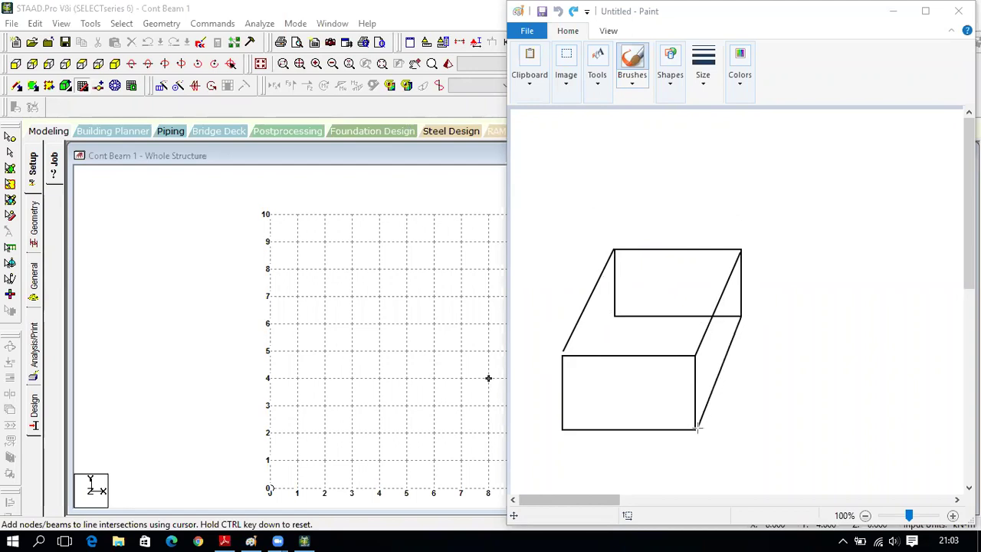
drag(615, 316, 568, 428)
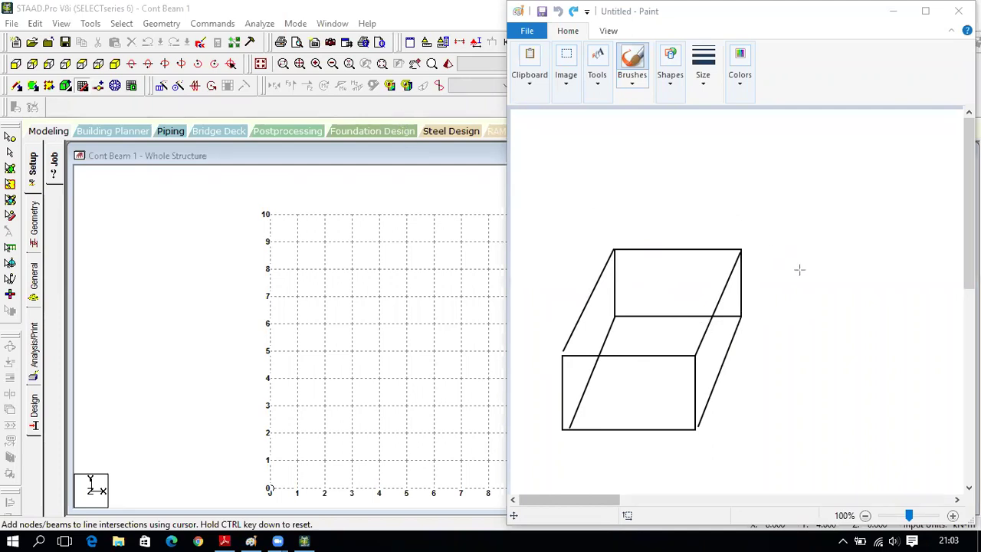
mouse_move(783, 318)
mouse_down()
mouse_move(841, 318)
mouse_move(788, 249)
mouse_up()
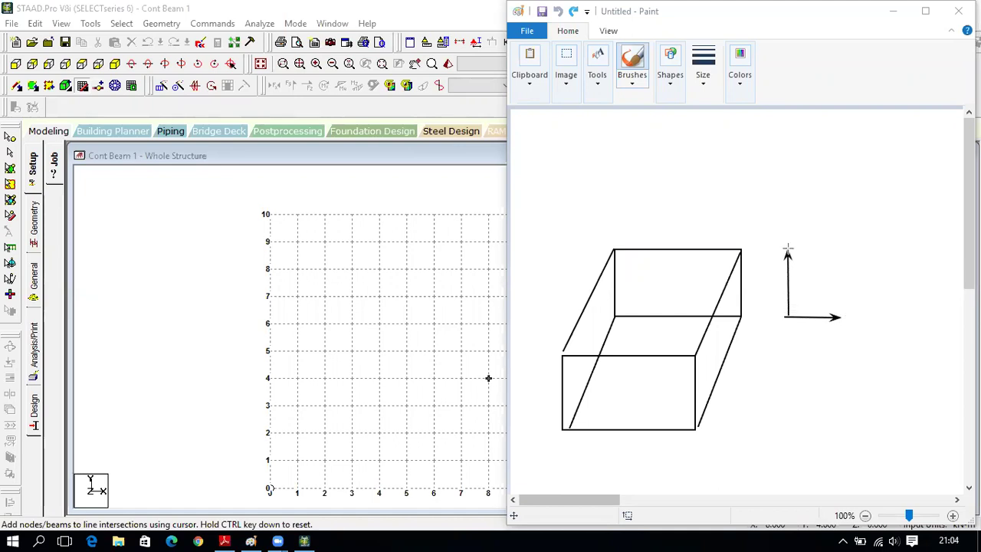
Step: Draw the diagonal third arrow and label the vertical arrow 'Y axis'
drag(788, 316, 769, 375)
click(783, 229)
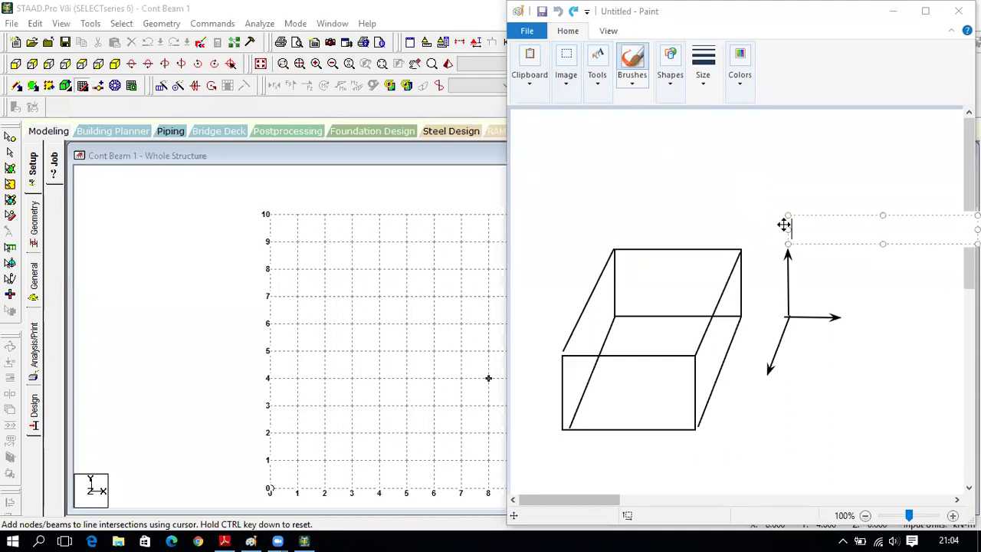
text(Y axis)
click(854, 322)
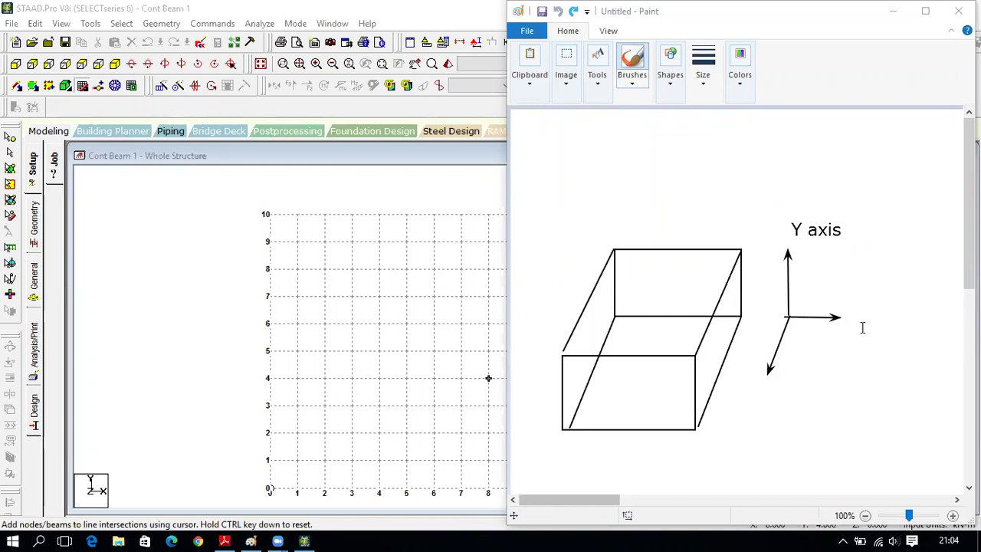
Step: Label the other arrows 'X axis' and 'Z axis', then return to STAAD.Pro
click(844, 316)
text(X)
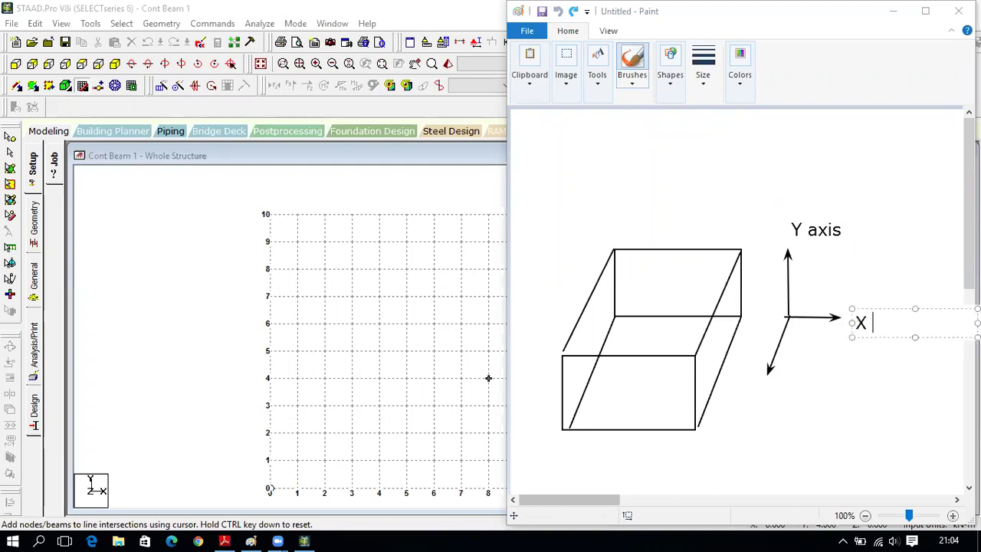
text( axis)
click(757, 386)
click(761, 380)
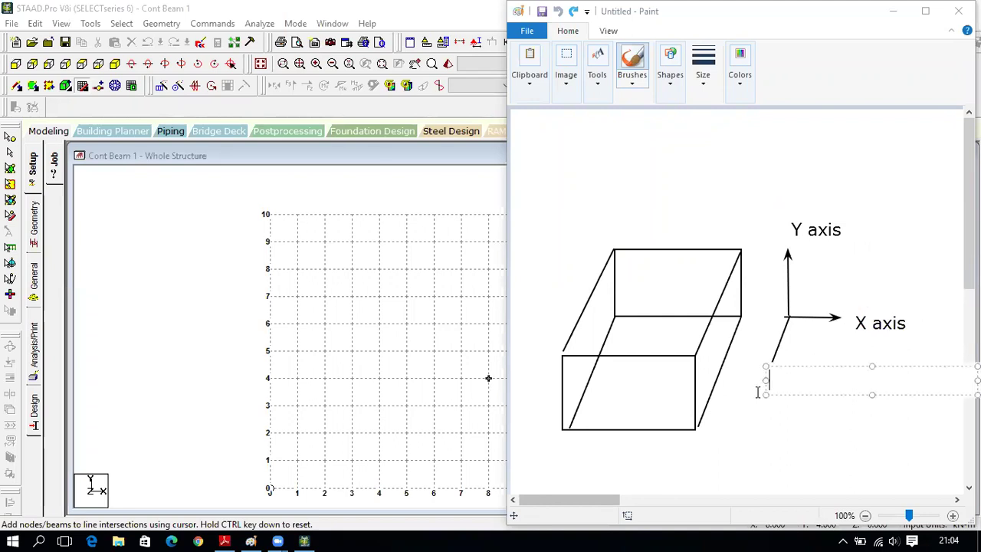
text(Z axis)
click(791, 453)
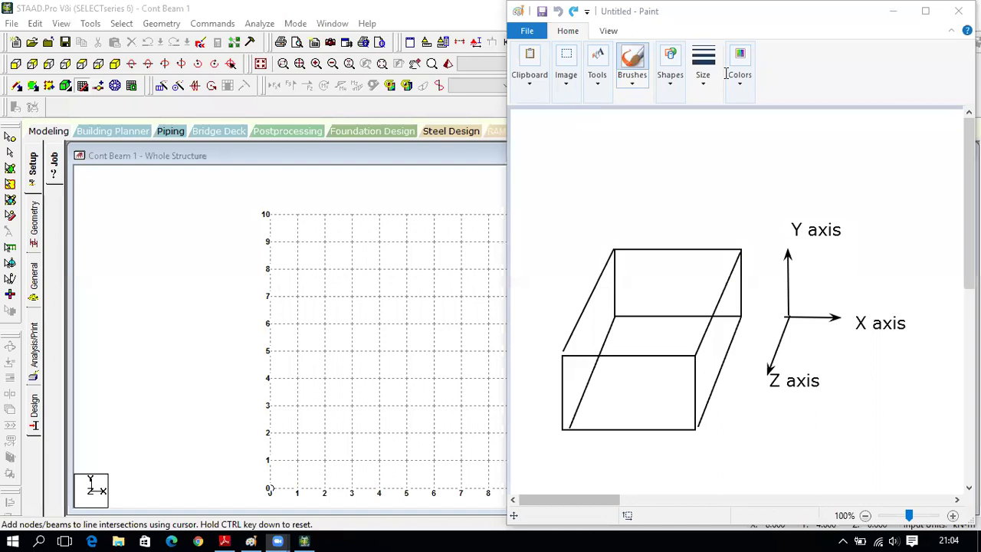
key(alt+Tab)
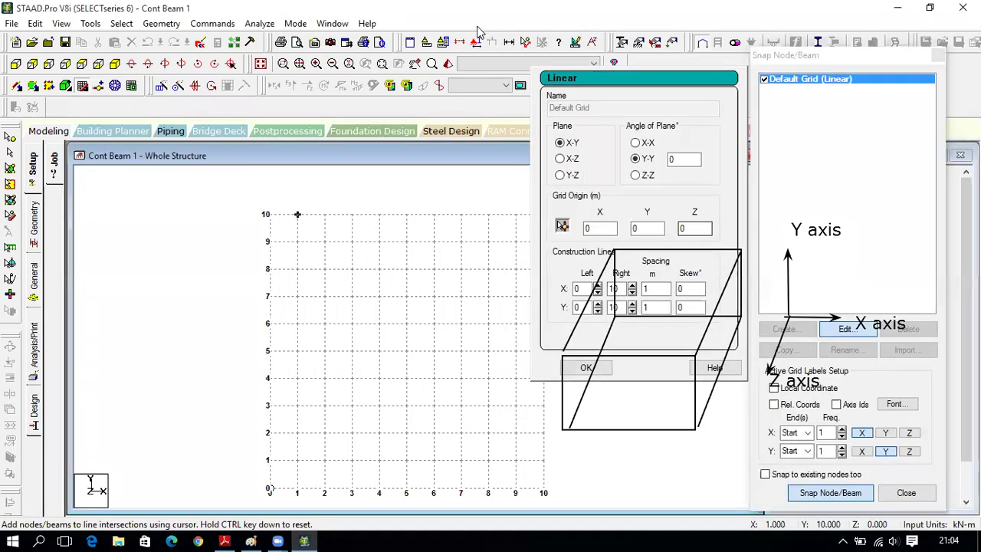
Step: Close the grid settings keeping values, raise the Snap Node/Beam panel, and show the beam problem PDF
mouse_move(604, 268)
mouse_down()
mouse_move(561, 334)
mouse_move(624, 253)
mouse_move(609, 374)
mouse_move(585, 341)
mouse_move(596, 345)
mouse_move(746, 244)
mouse_move(692, 395)
mouse_move(735, 312)
mouse_move(717, 417)
mouse_move(790, 233)
mouse_move(785, 387)
mouse_move(807, 318)
mouse_move(774, 357)
mouse_move(791, 333)
mouse_move(845, 317)
mouse_up()
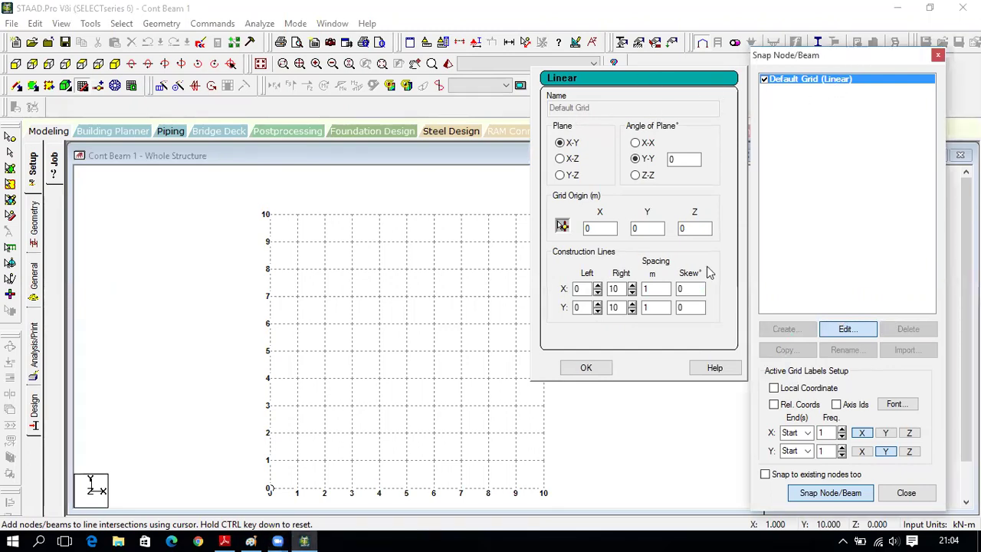
click(586, 367)
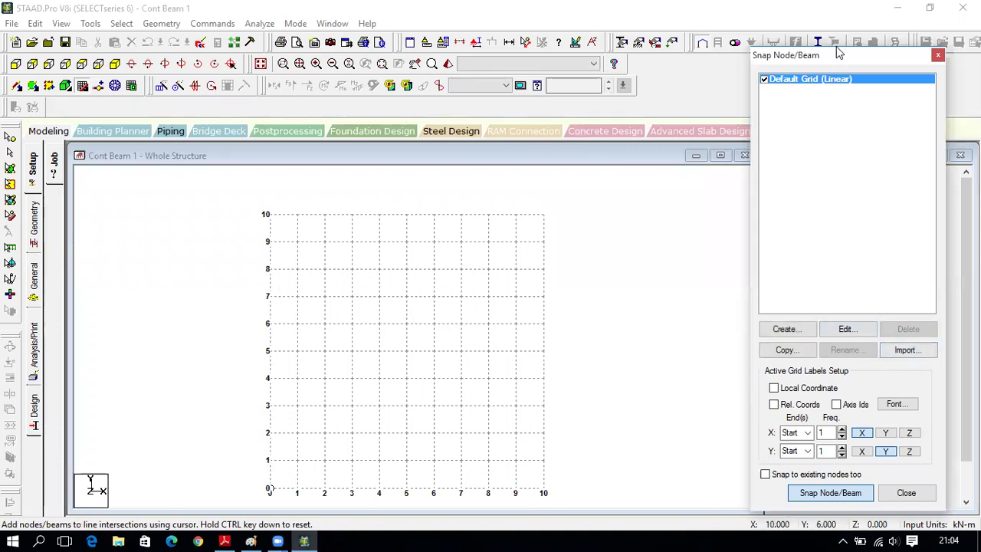
drag(840, 52, 844, 7)
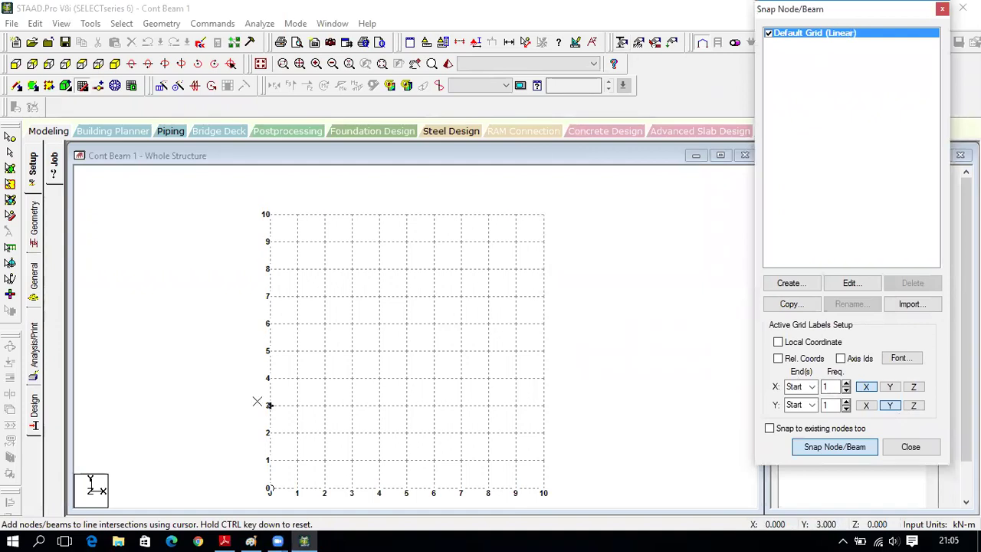
click(223, 539)
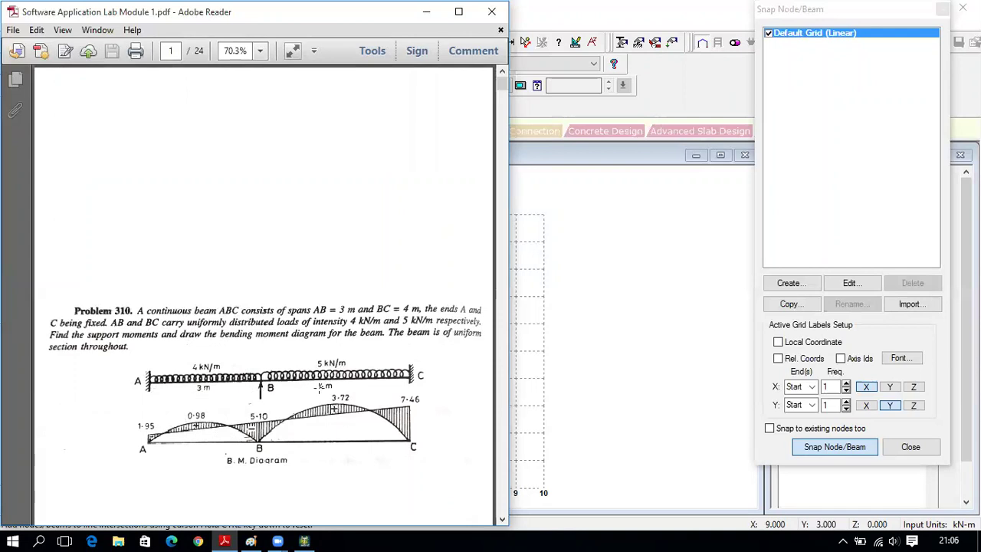
Step: Bring the STAAD.Pro Cont Beam 1 grid back in front of Adobe Reader
click(549, 25)
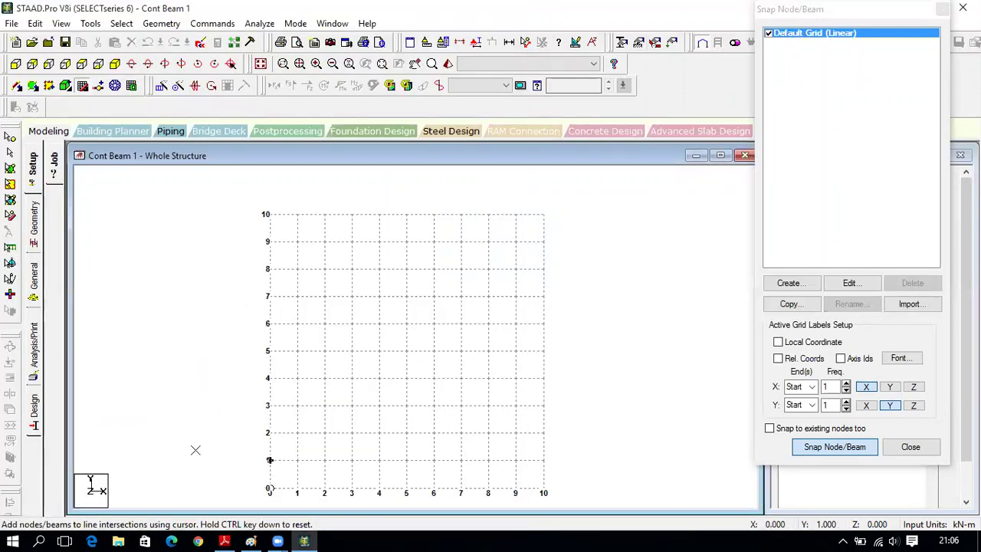
Step: Draw the two beam spans with nodes at x = 0, 3 and 7 m, then close the snap panel
click(271, 489)
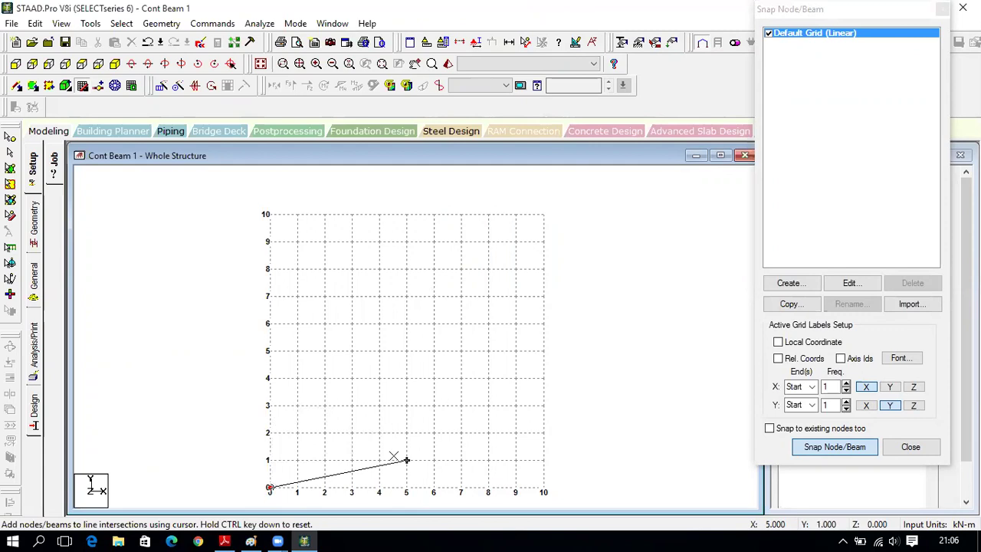
click(352, 489)
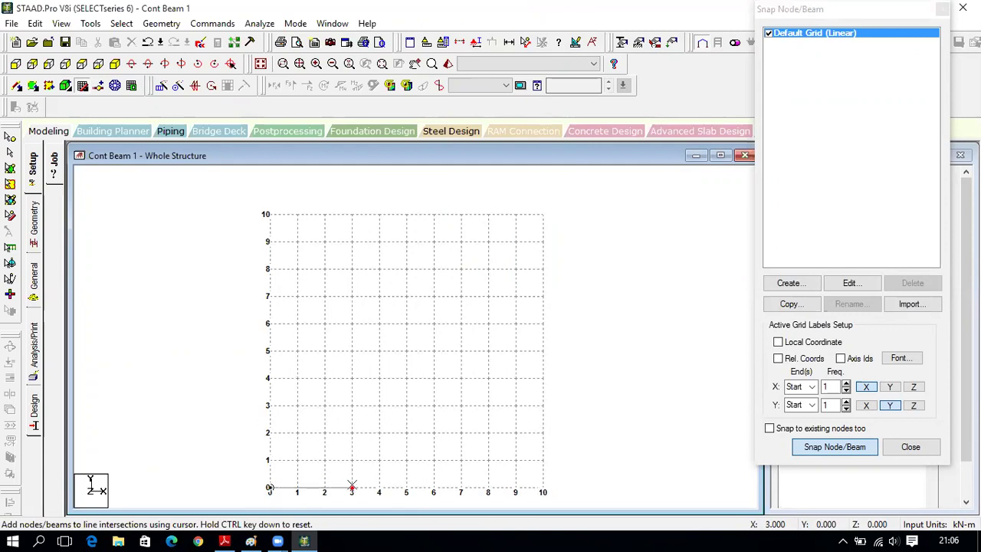
click(460, 482)
click(918, 450)
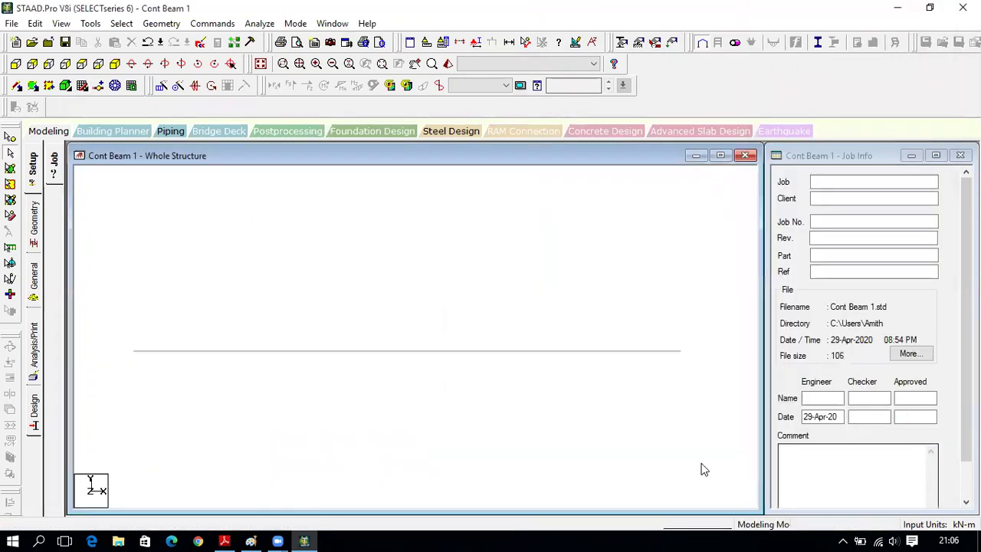
Step: Select each beam span in turn to check it, then clear the selection
click(298, 355)
click(420, 354)
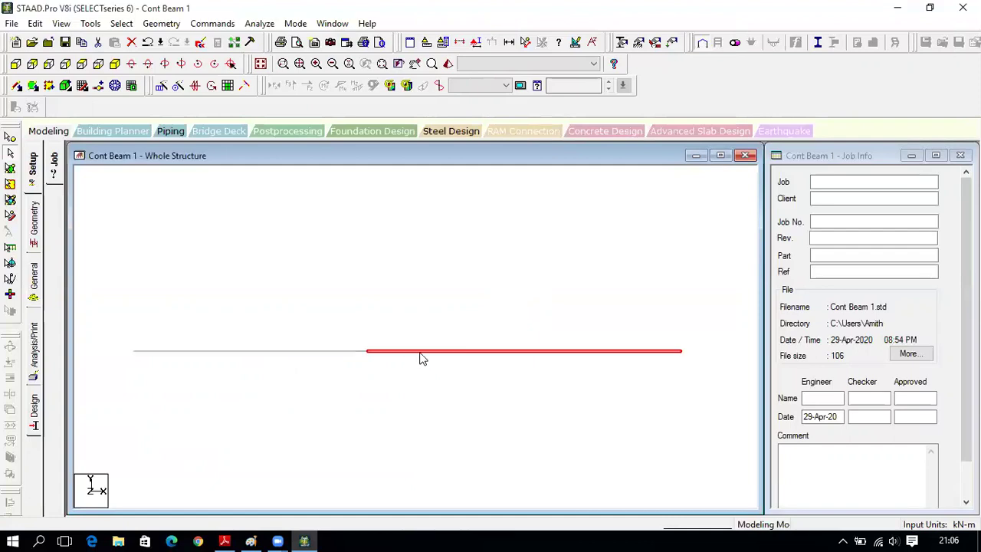
click(311, 333)
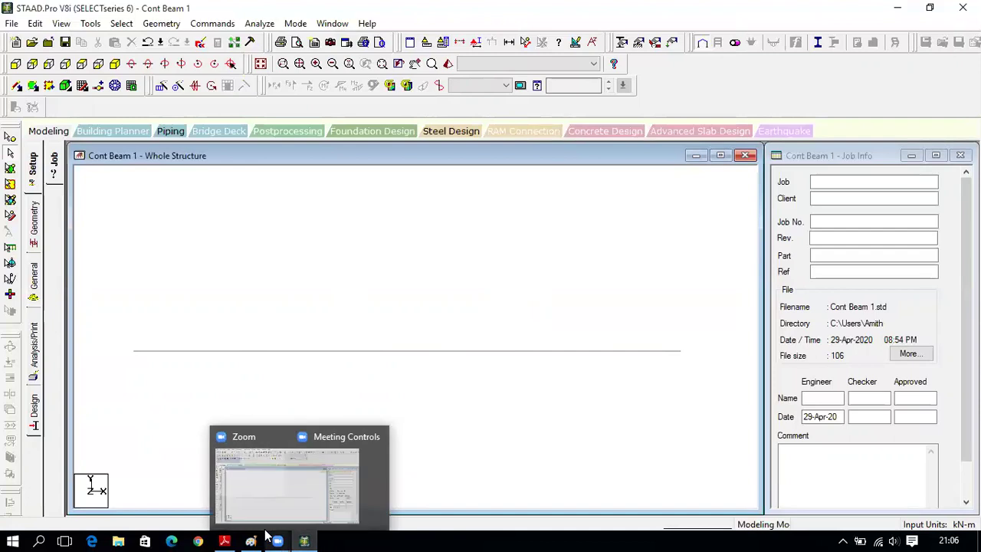
click(236, 537)
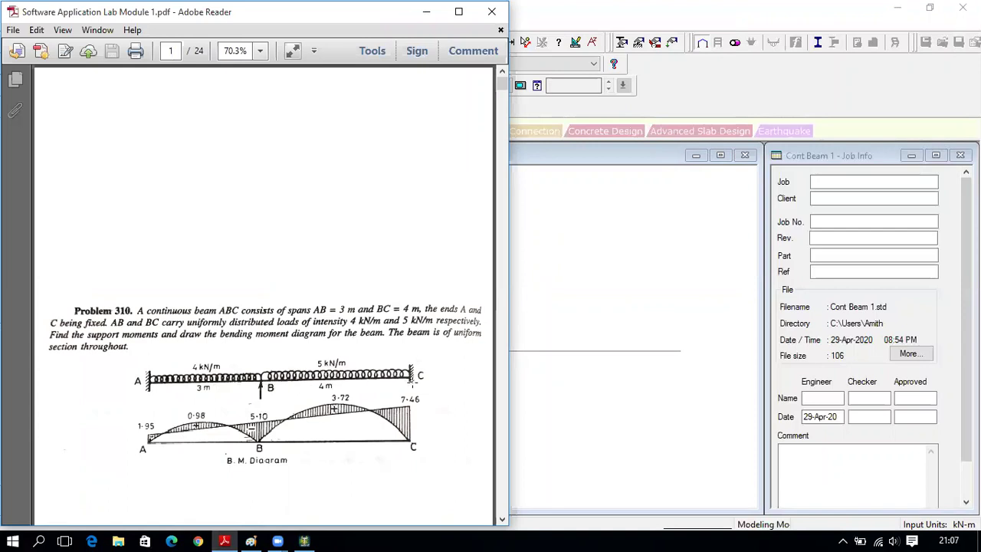
click(570, 332)
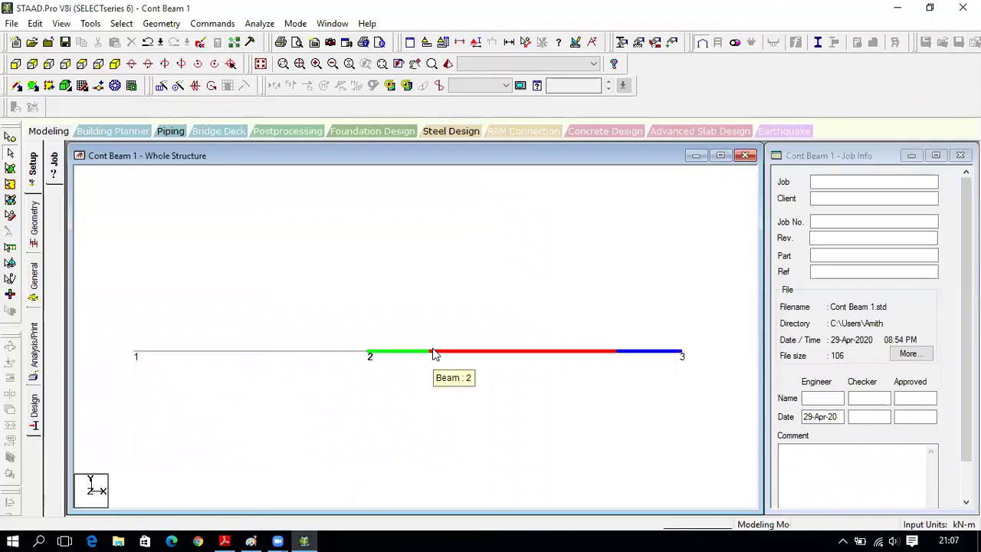
Step: Define a concrete Rectangle section with depth YD 0.4 m and width ZD 0.35 m
click(34, 285)
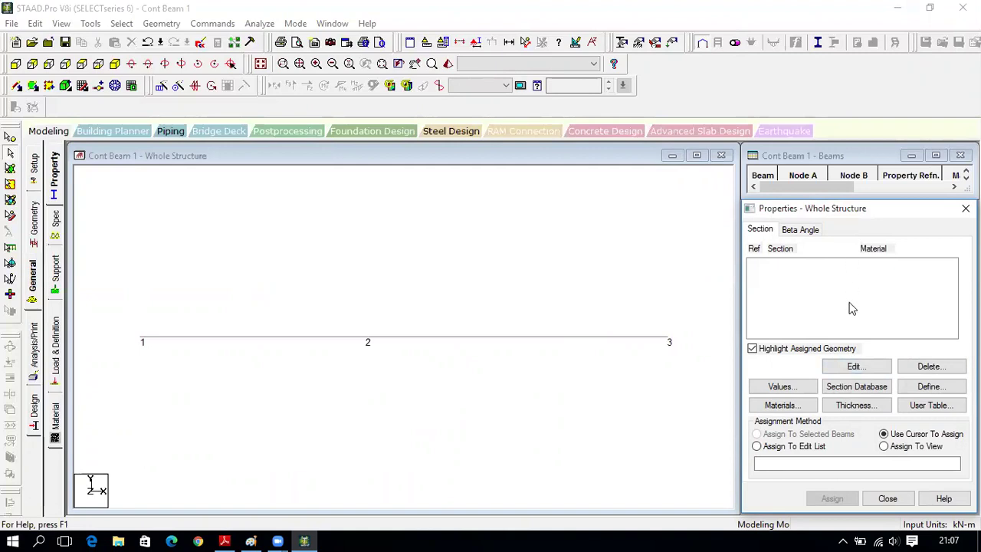
click(925, 387)
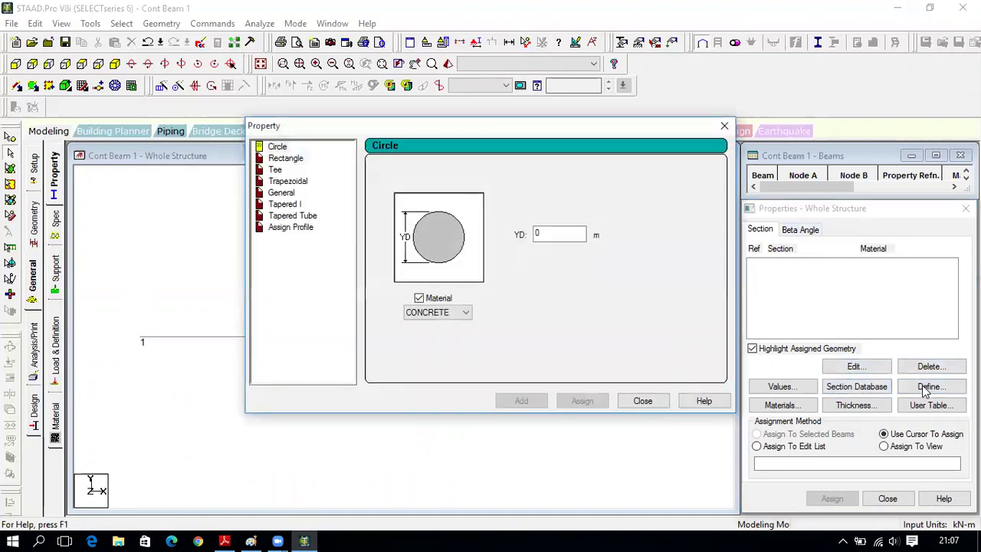
click(303, 161)
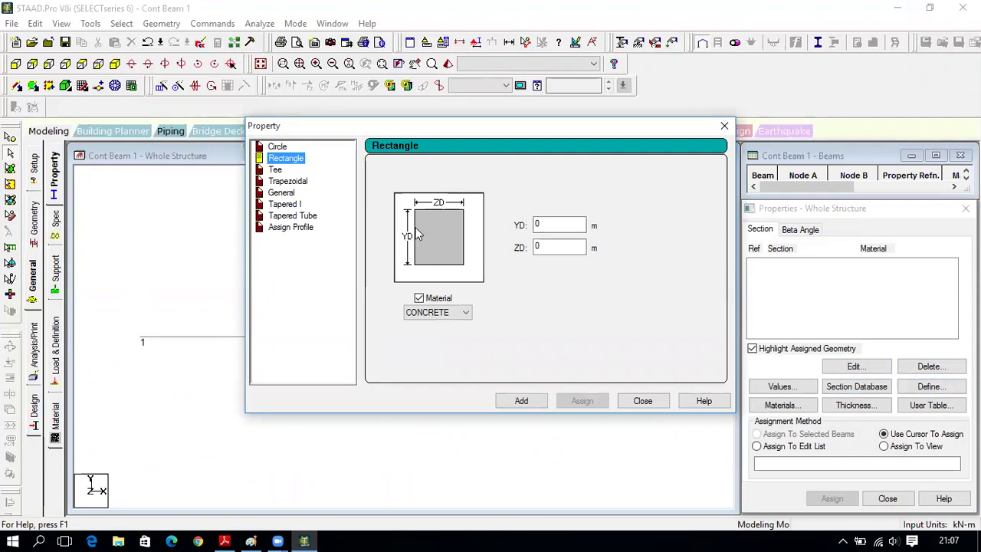
click(557, 223)
text(.4)
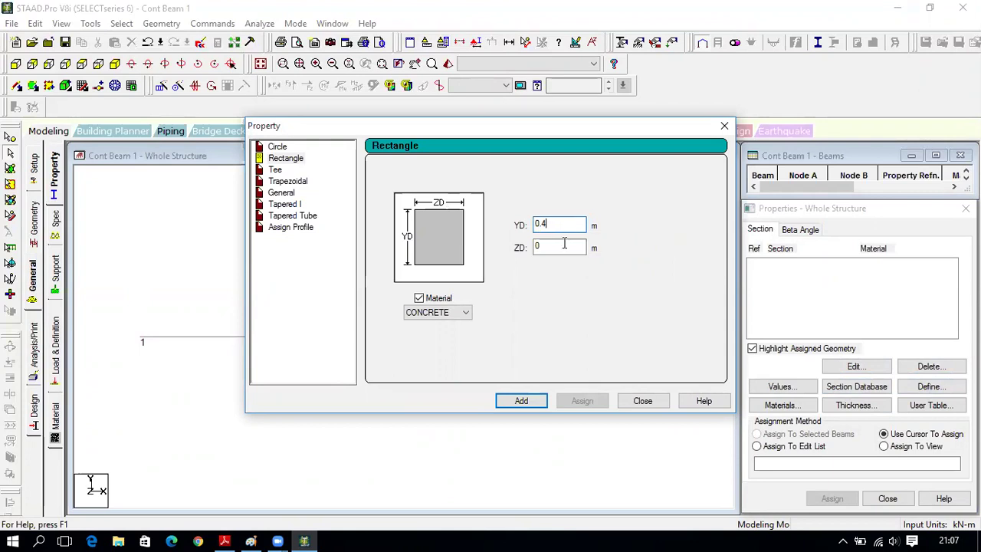
click(562, 245)
text(.35)
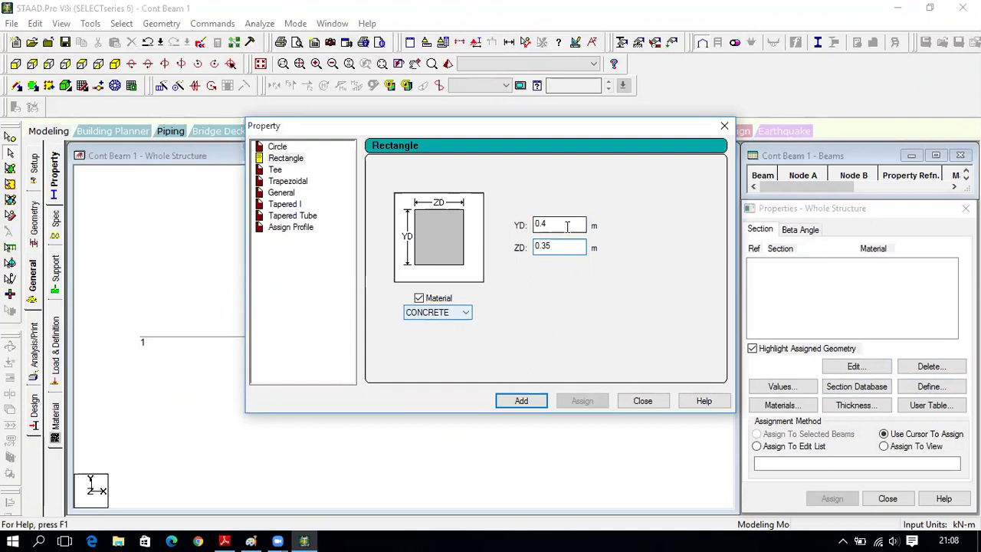
click(523, 401)
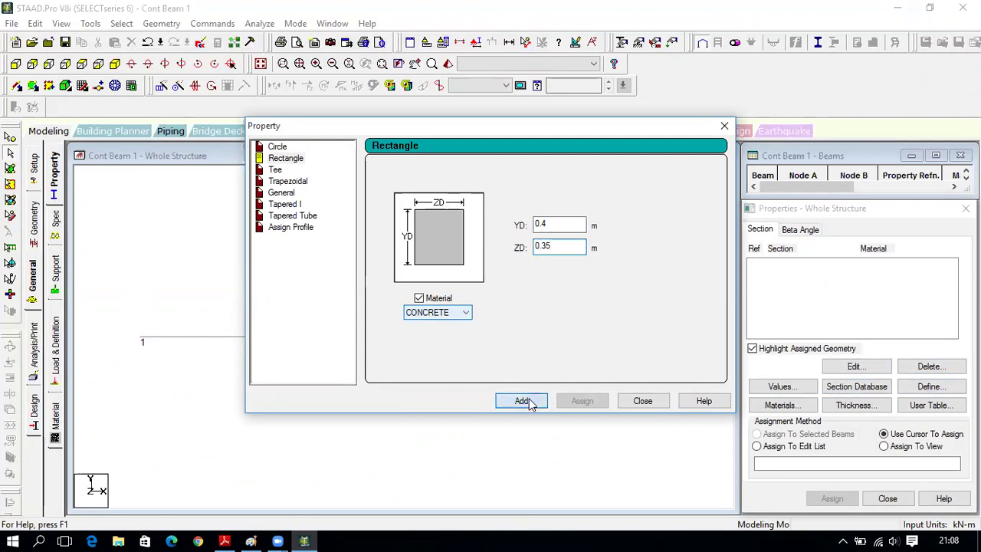
Step: Assign the Rect 0.40x0.35 section to both beam spans and close the properties panel
click(642, 401)
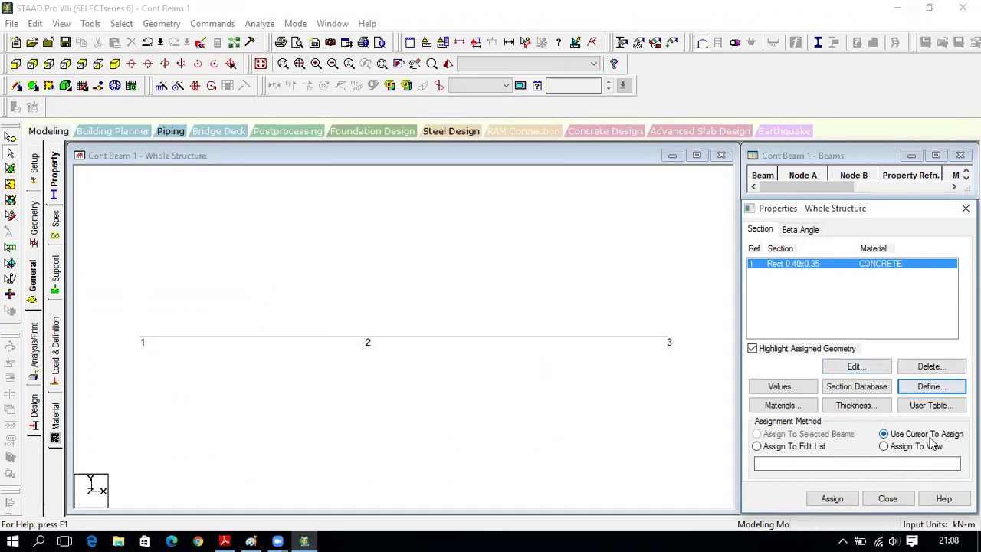
click(832, 500)
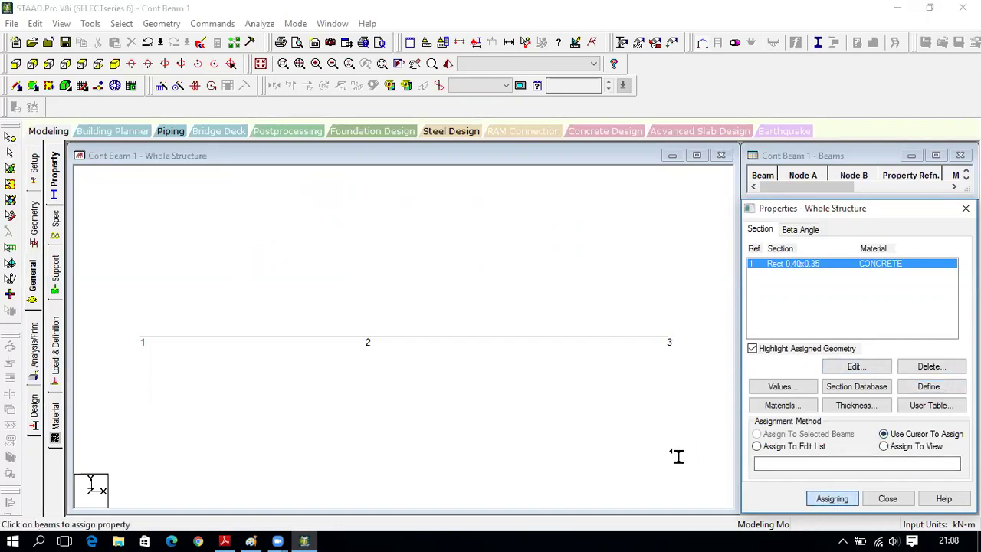
click(305, 341)
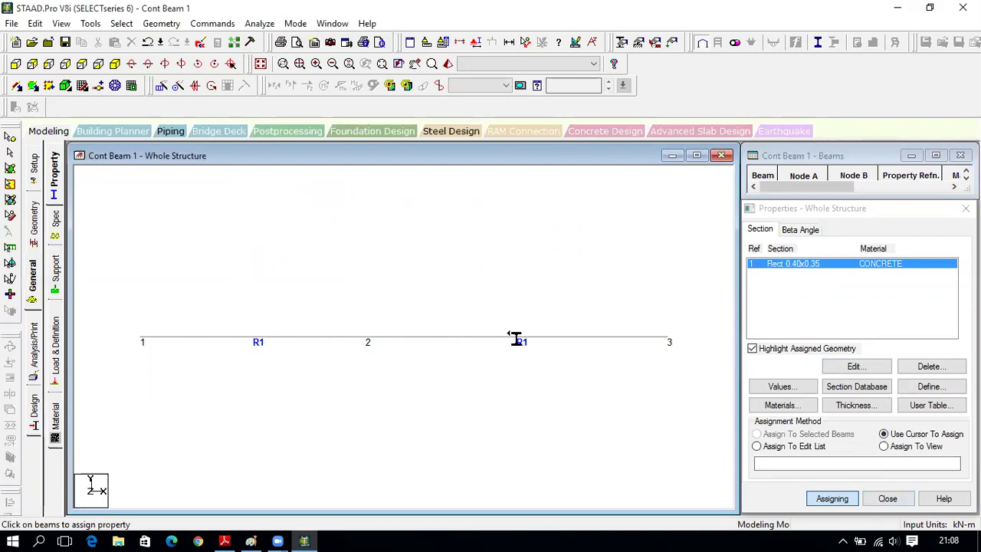
click(886, 499)
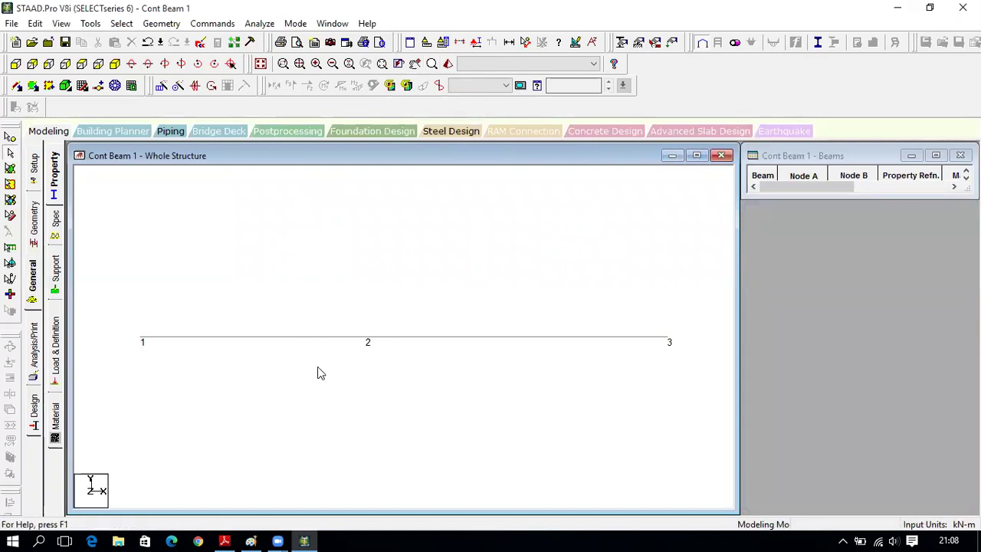
click(448, 64)
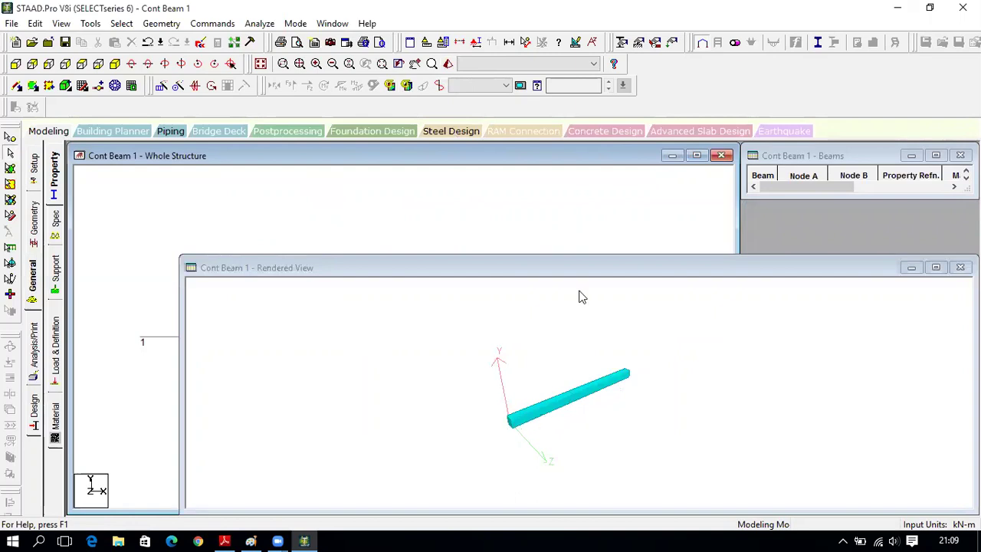
drag(627, 274, 538, 146)
scroll(420, 325, up, 5)
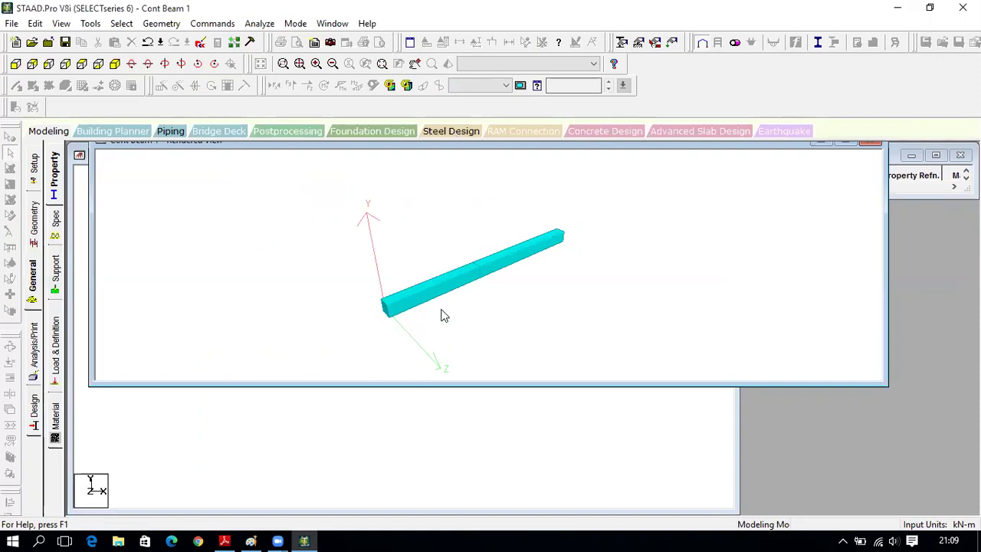
key(Left)
key(Left)
key(Left)
key(Left)
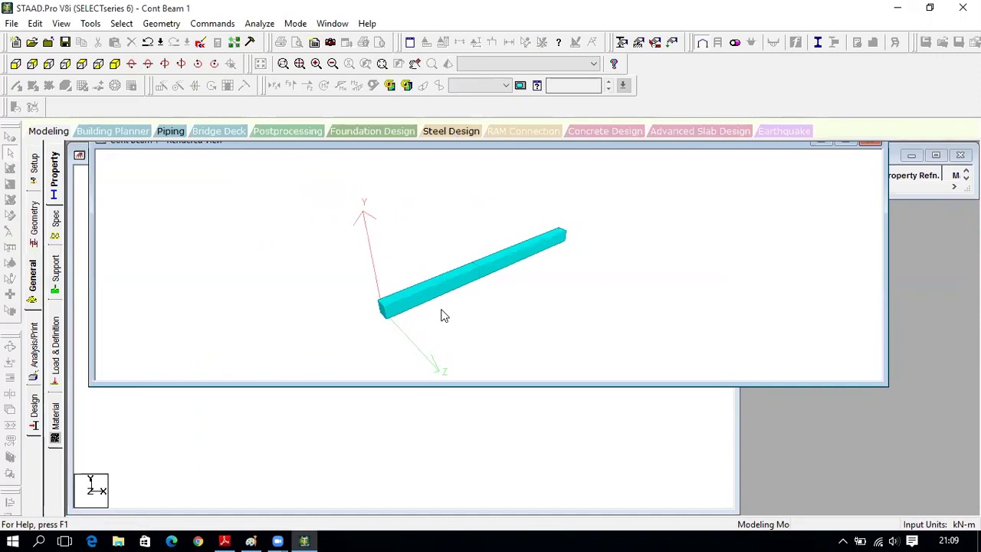
key(Left)
key(Left)
key(Left)
key(Left)
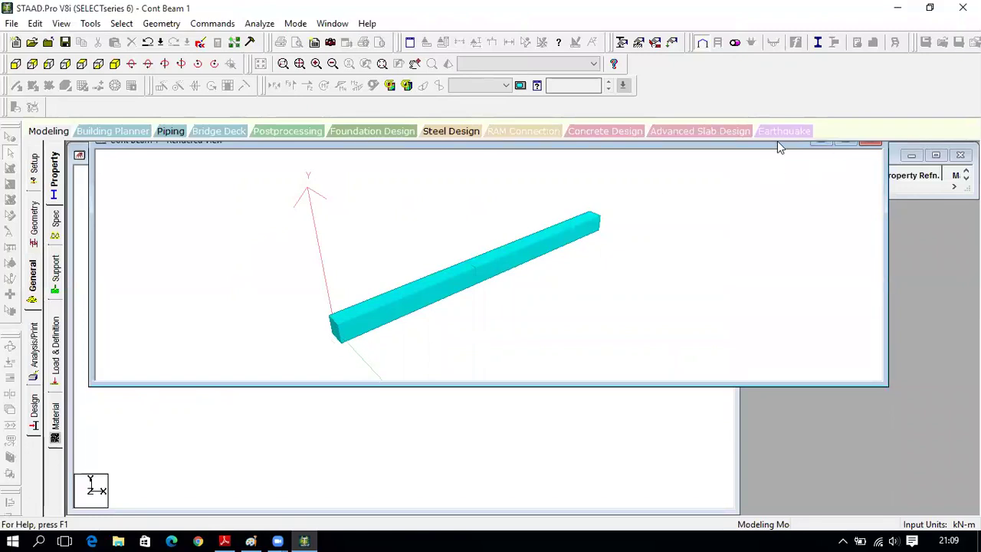
click(867, 168)
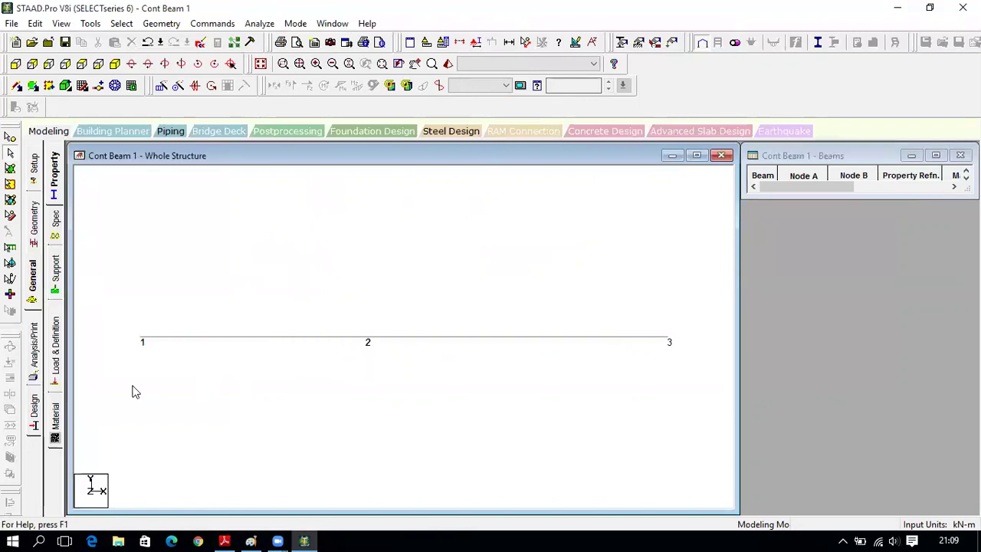
Step: Check the problem PDF, then create a Fixed support (Support 2) and a Pinned support (Support 3)
click(224, 540)
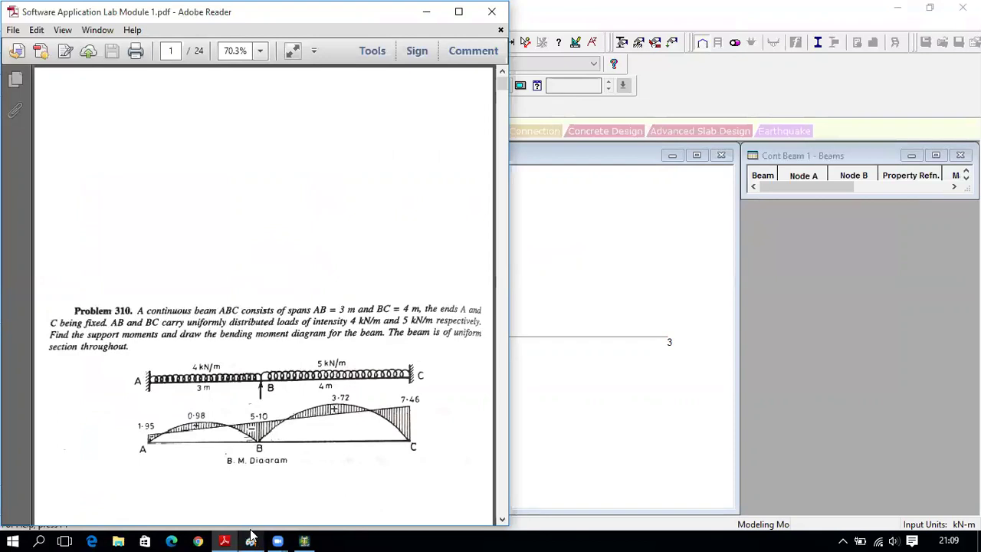
click(304, 541)
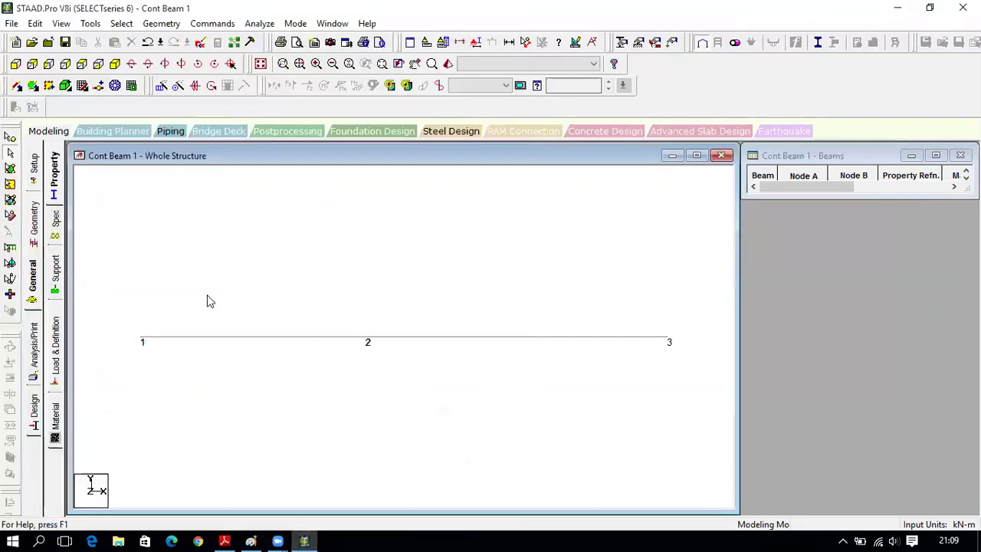
click(56, 284)
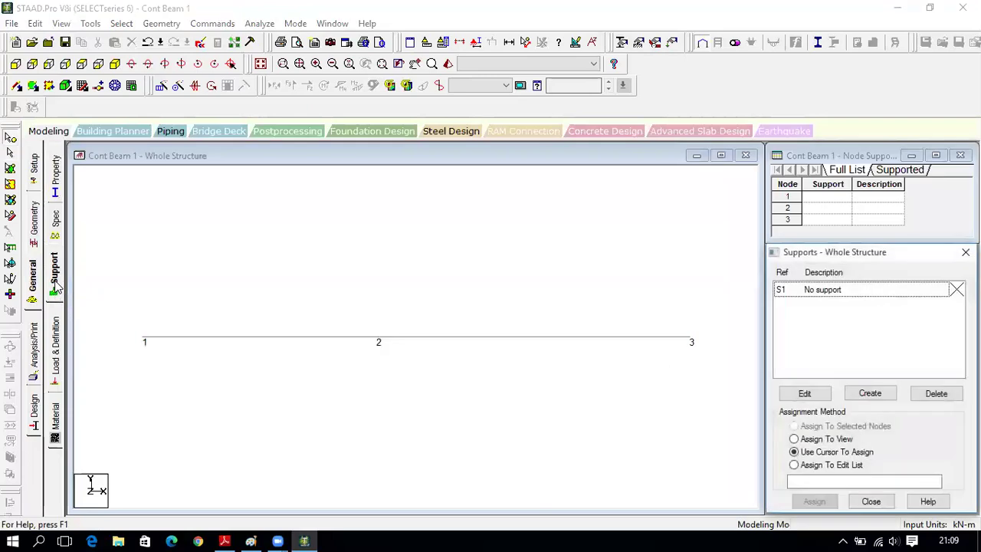
click(870, 393)
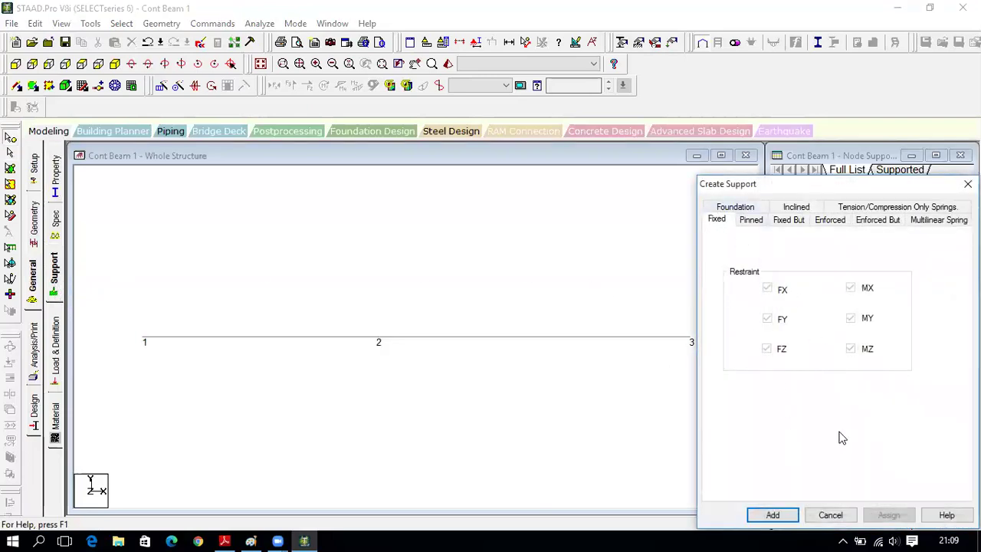
click(773, 515)
click(749, 222)
click(789, 517)
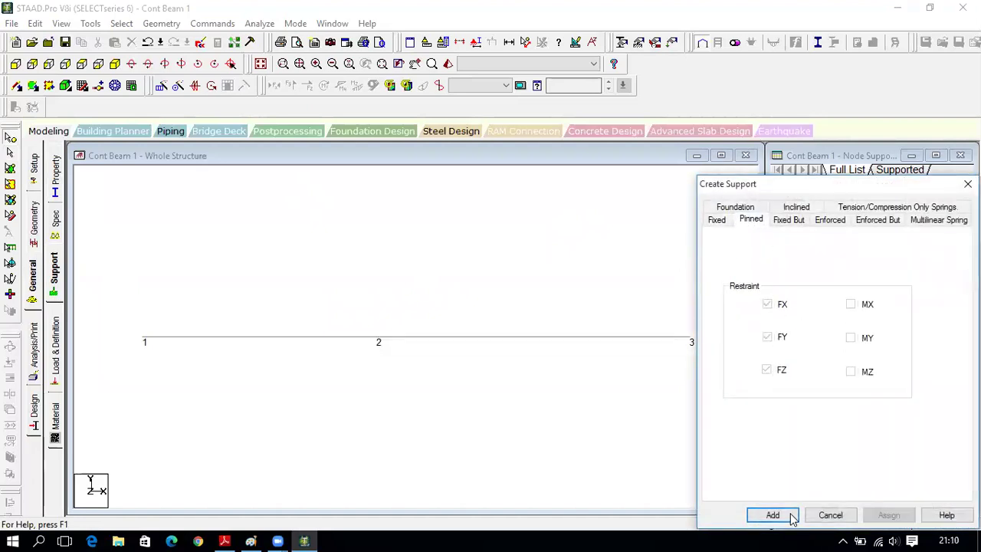
Step: Assign fixed Support 2 to end nodes 1 and 3, saving the file when prompted
drag(831, 257, 814, 185)
click(873, 233)
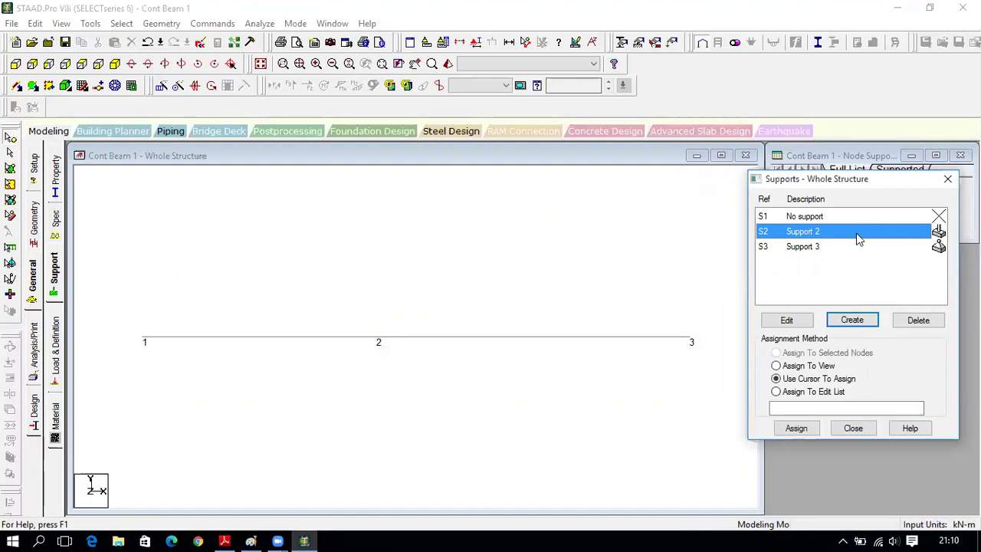
click(797, 429)
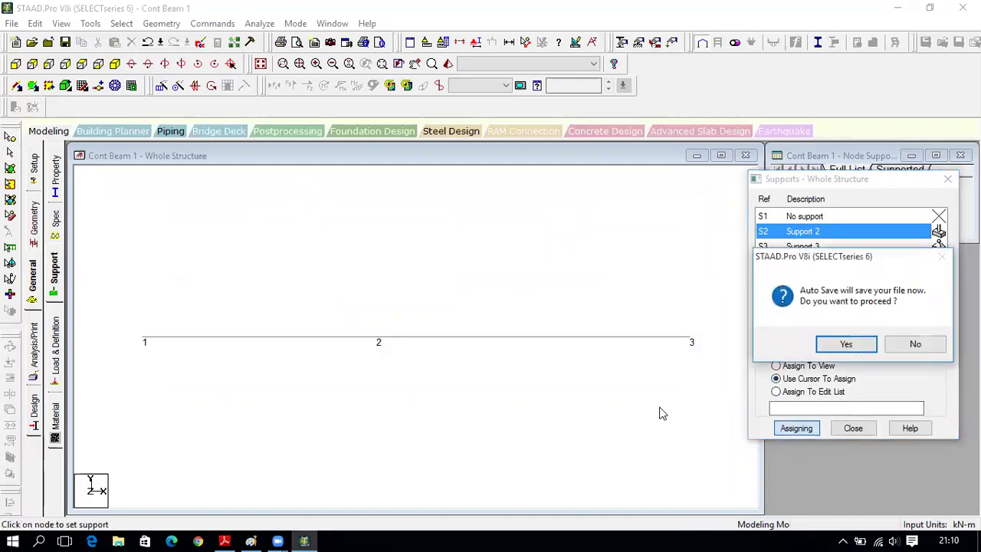
click(847, 346)
click(401, 292)
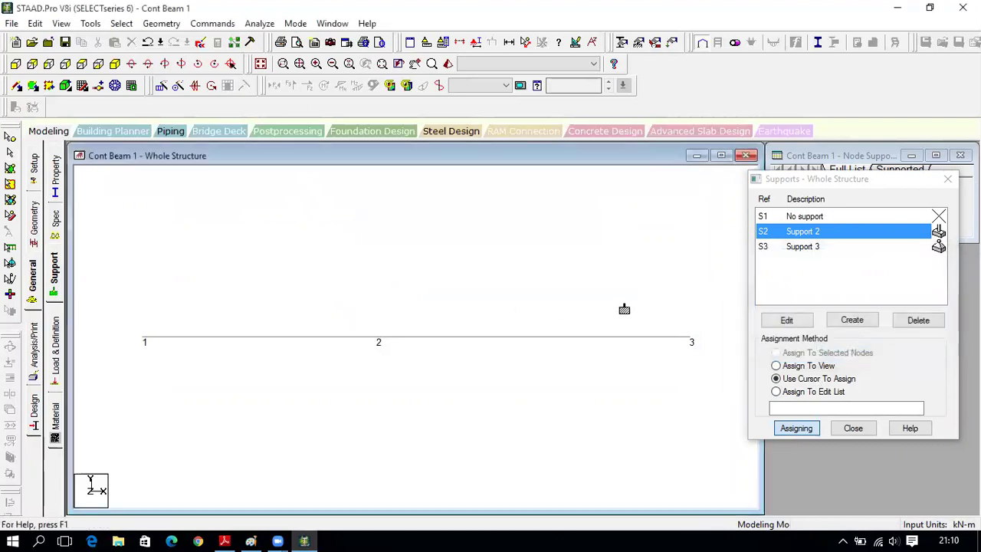
click(144, 341)
click(687, 342)
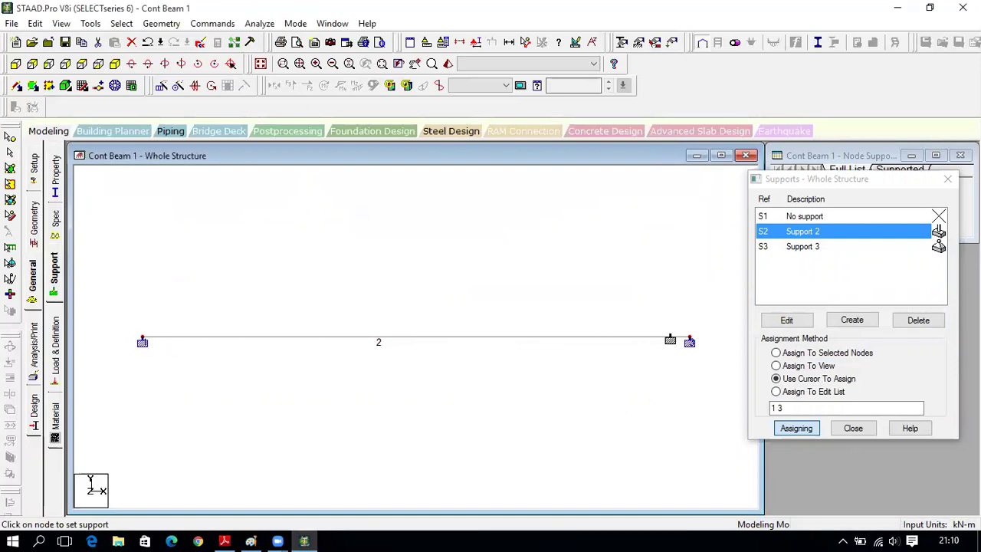
Step: Assign pinned Support 3 to middle node 2, close the supports window, and view the PDF
click(797, 251)
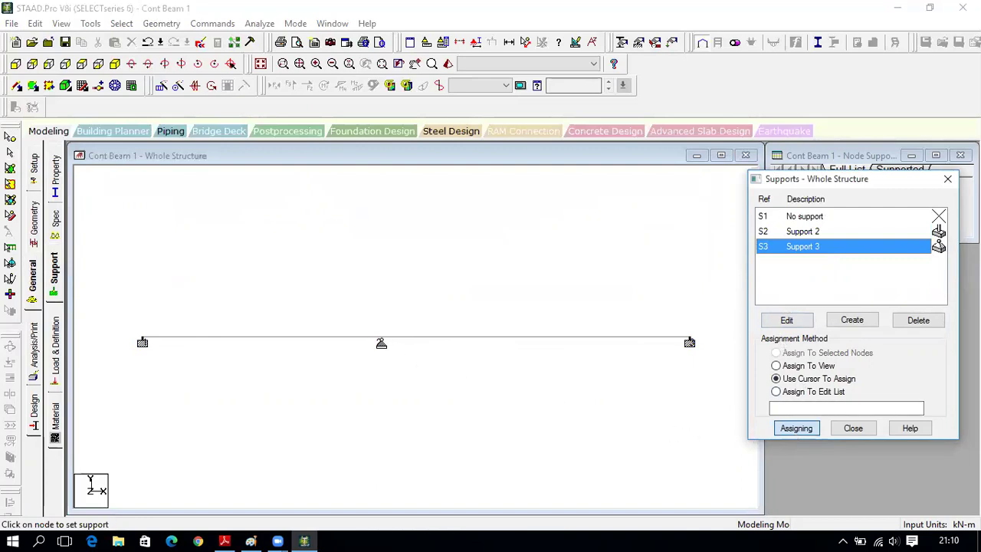
click(379, 342)
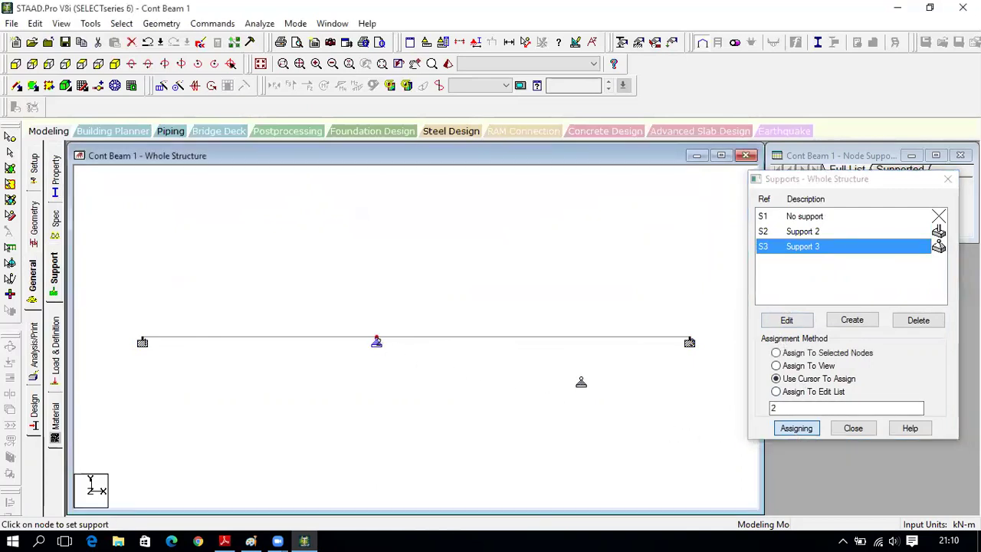
click(858, 431)
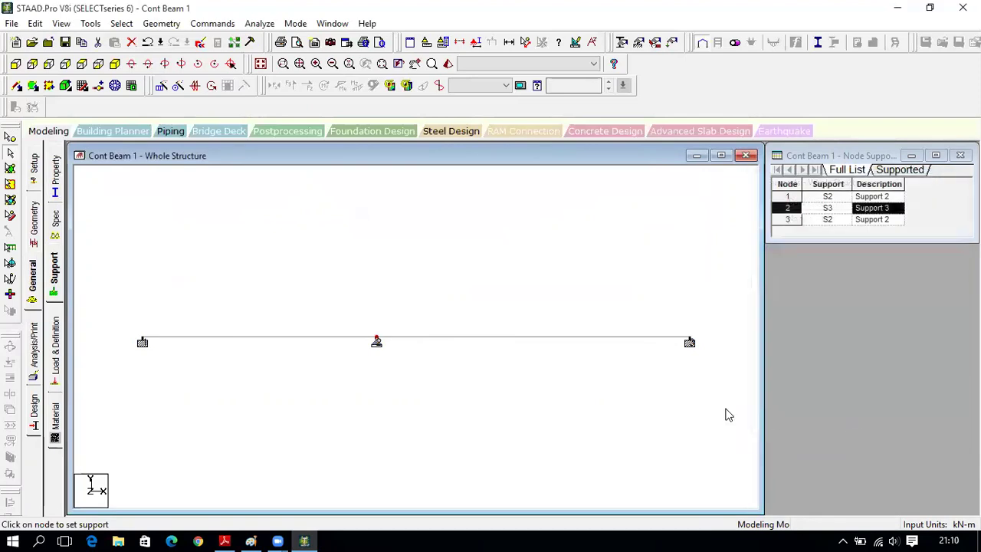
click(225, 542)
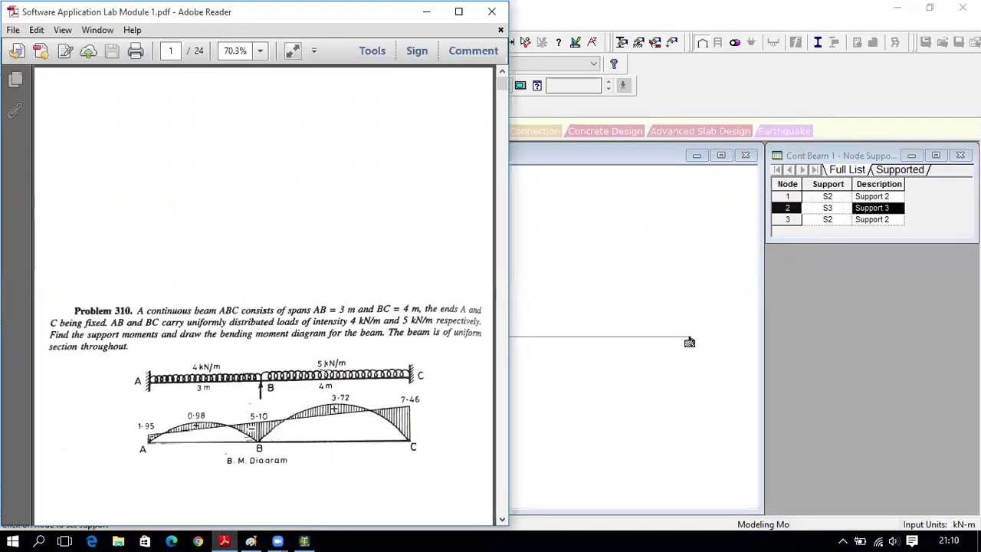
Step: Add a primary load case named LOAD CASE 1 under Load Cases Details
click(304, 539)
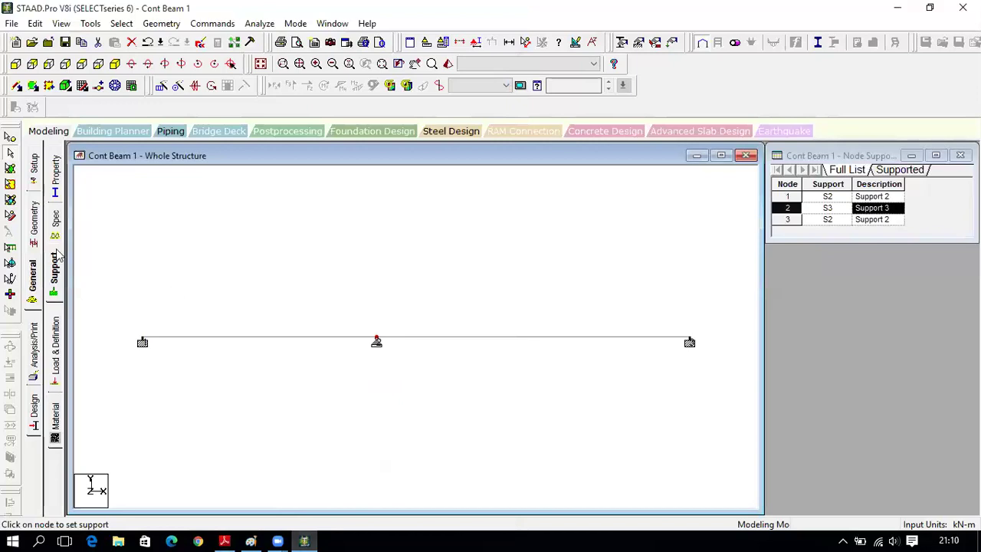
click(54, 337)
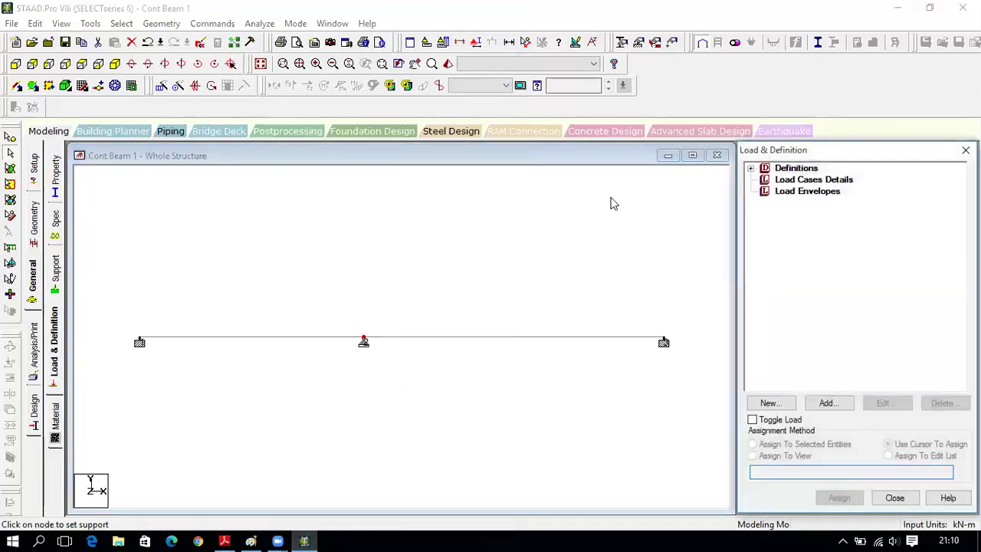
click(806, 181)
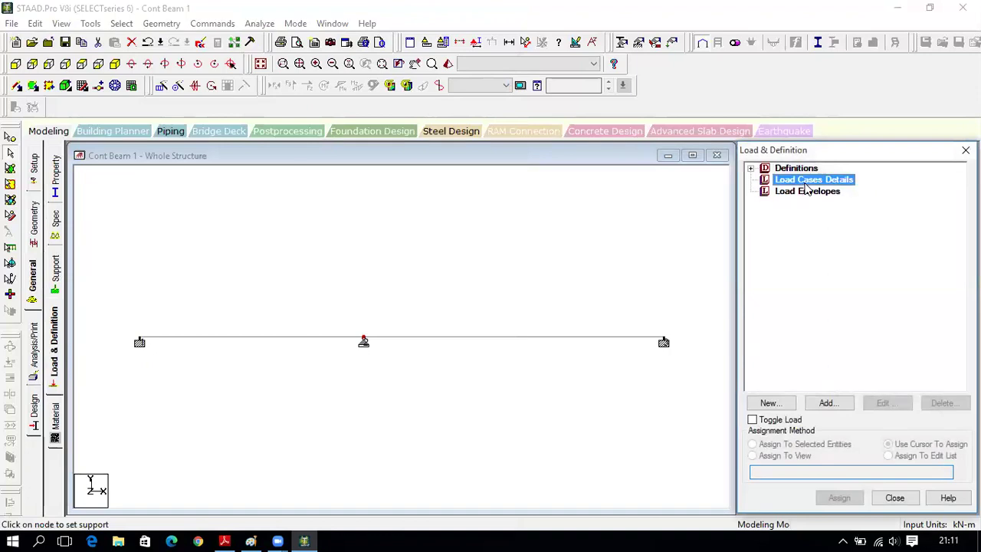
click(842, 407)
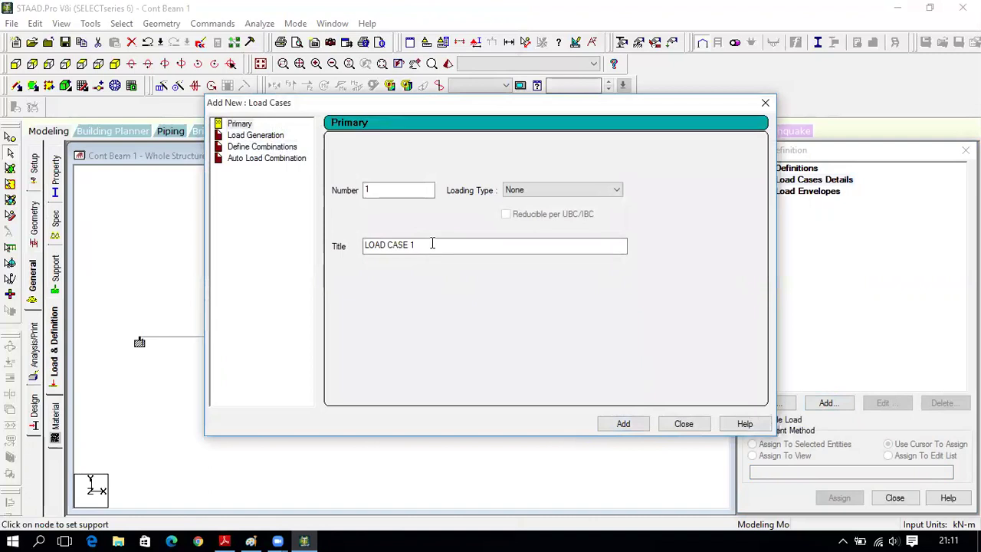
click(629, 430)
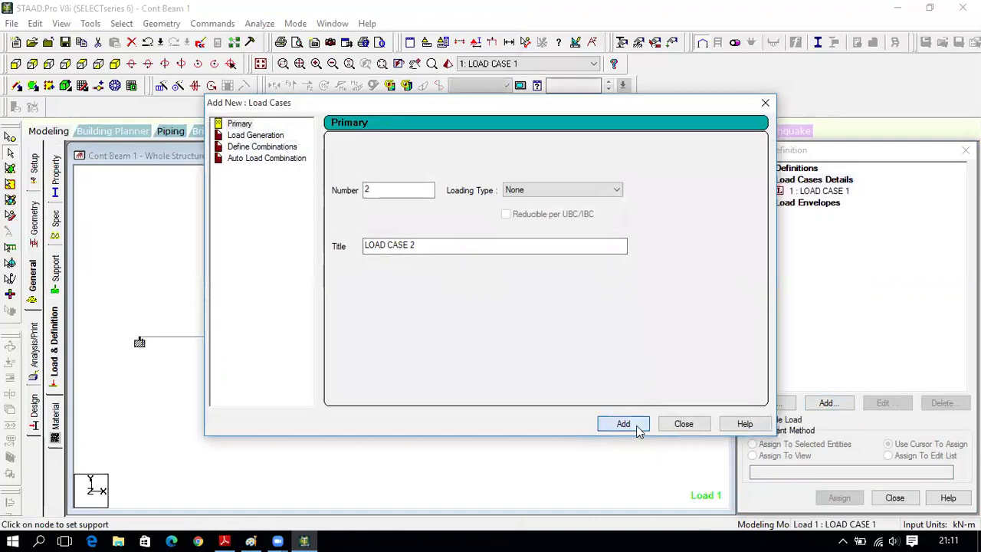
click(682, 426)
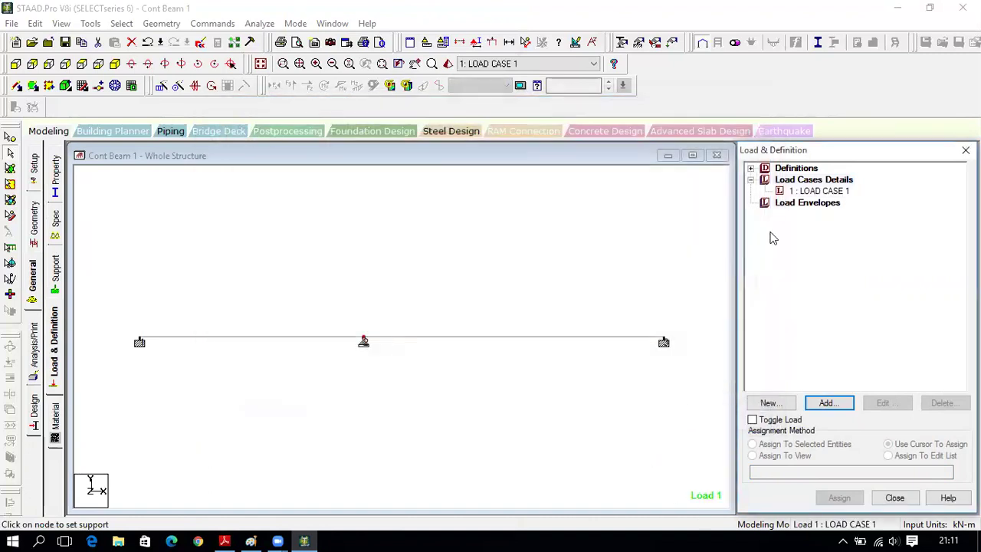
Step: Start adding a load item to LOAD CASE 1 while consulting the problem PDF and Paint
click(810, 192)
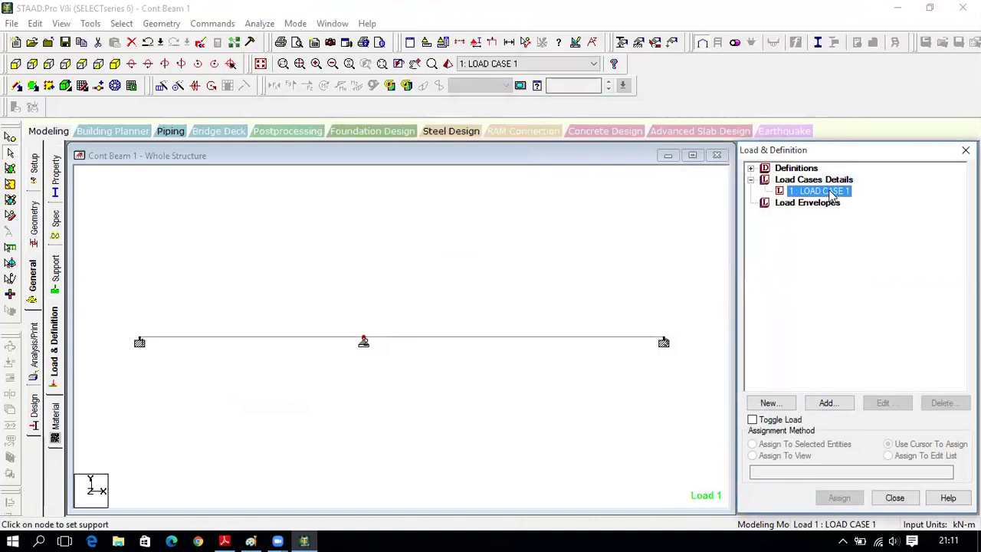
click(830, 404)
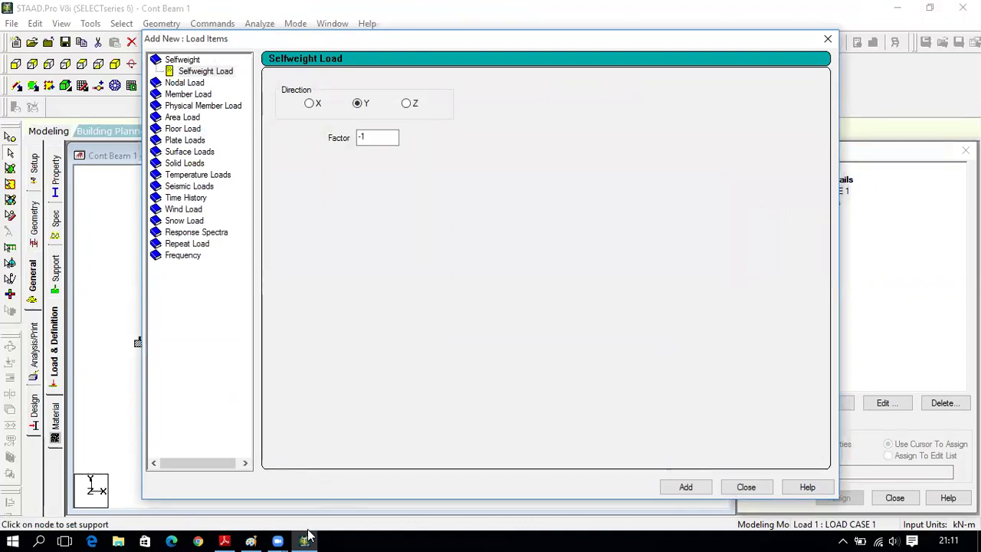
click(223, 542)
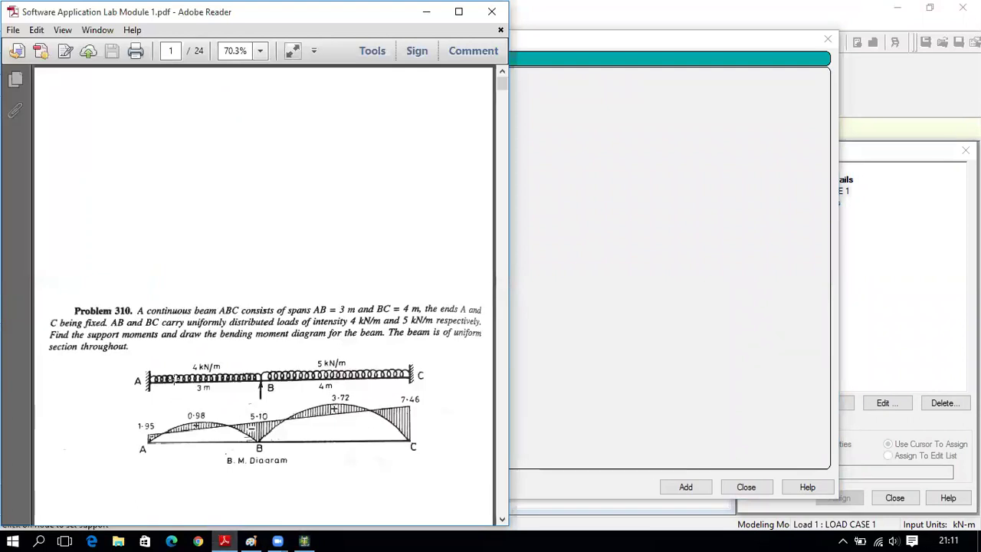
click(251, 541)
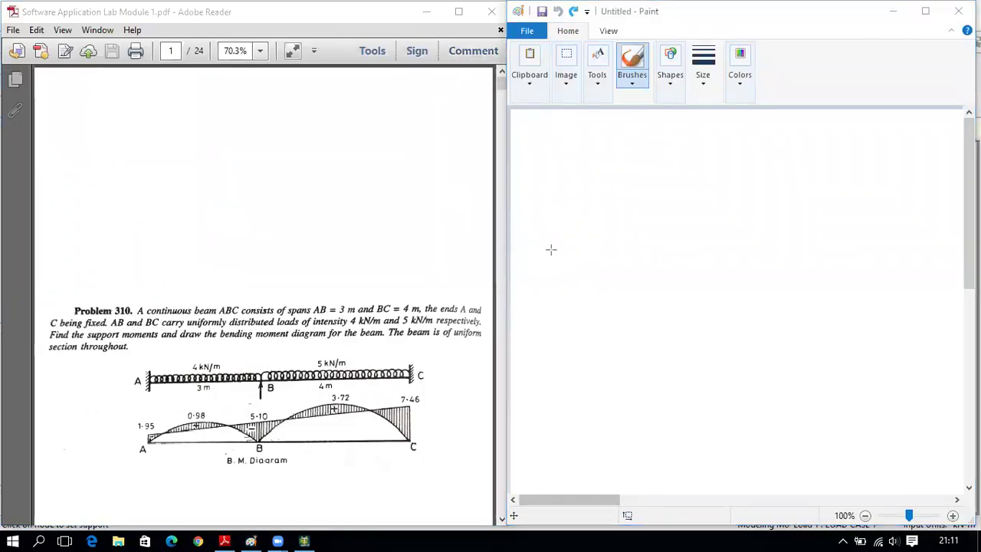
Step: Draw a vertical arrow down to support A and add a 20kN label above the beam
drag(552, 249, 859, 248)
key(Escape)
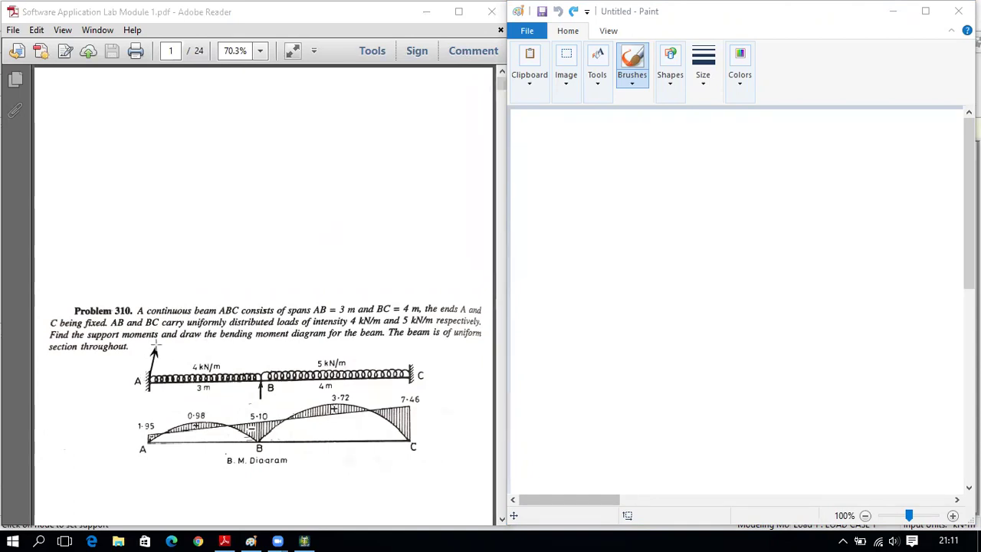
drag(150, 311, 150, 389)
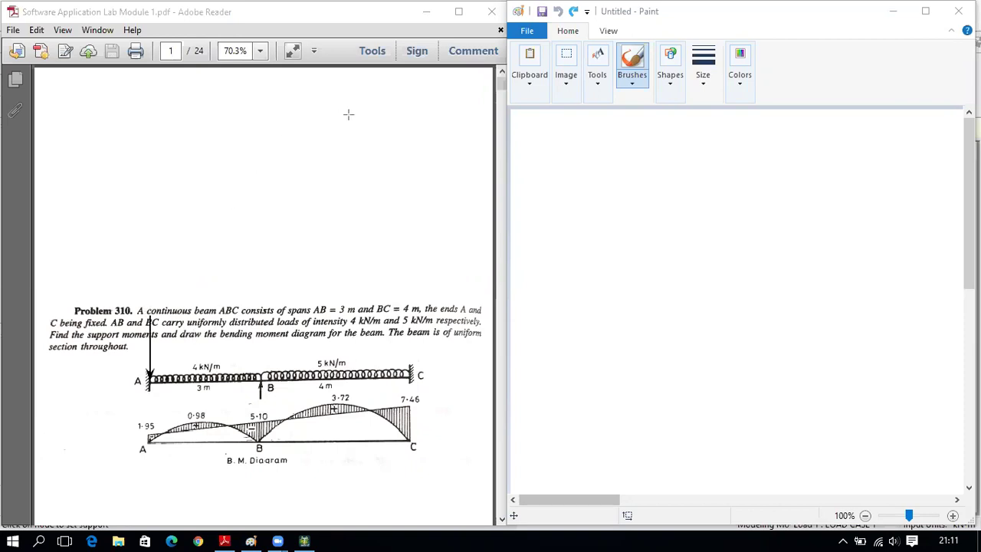
click(139, 288)
text(2)
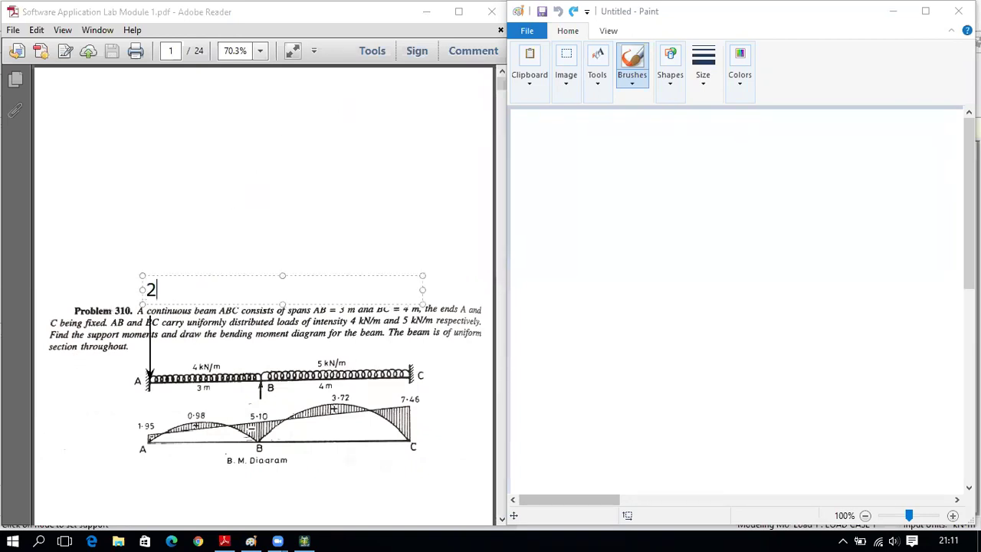
text(0k)
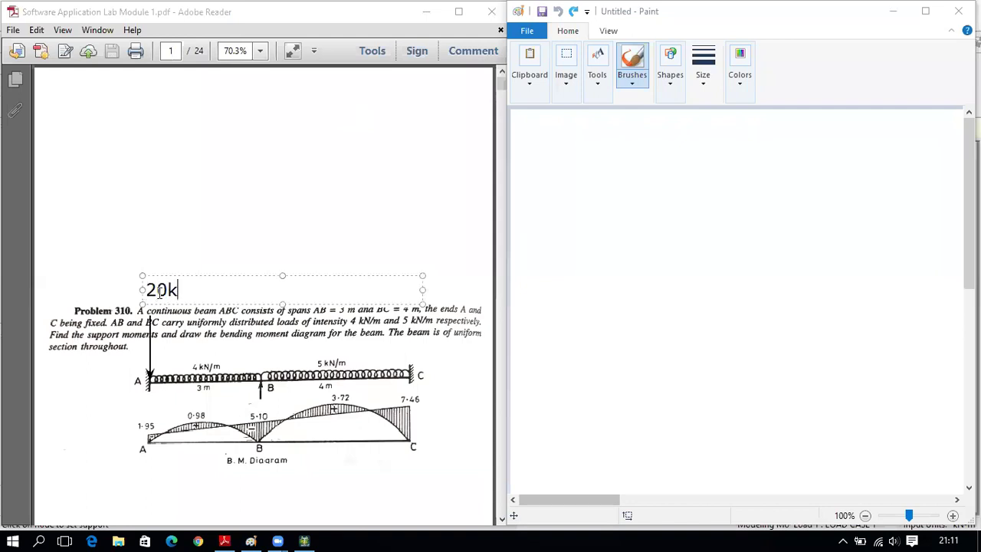
text(N)
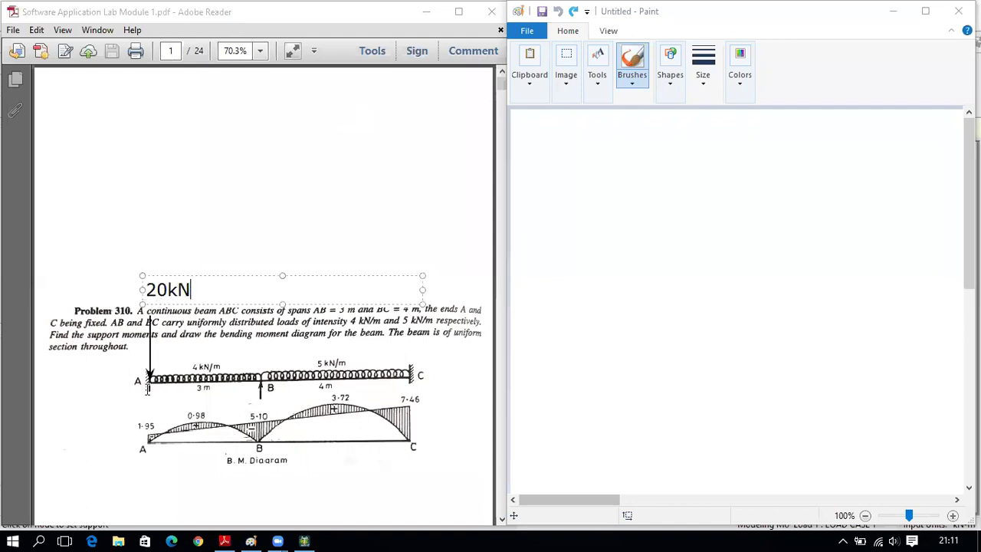
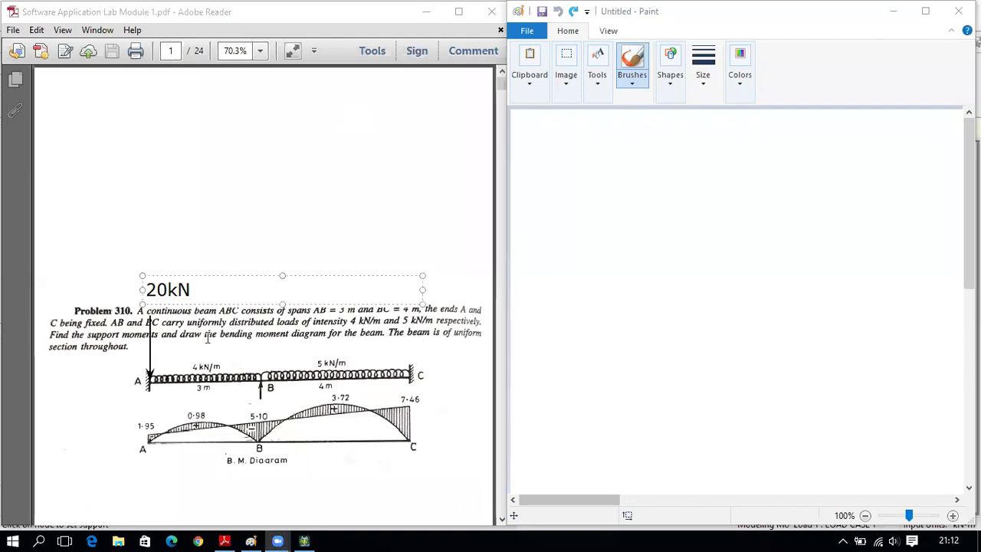
Step: Commit the 20kN label and draw pointer lines to support A, span AB and near B
click(282, 129)
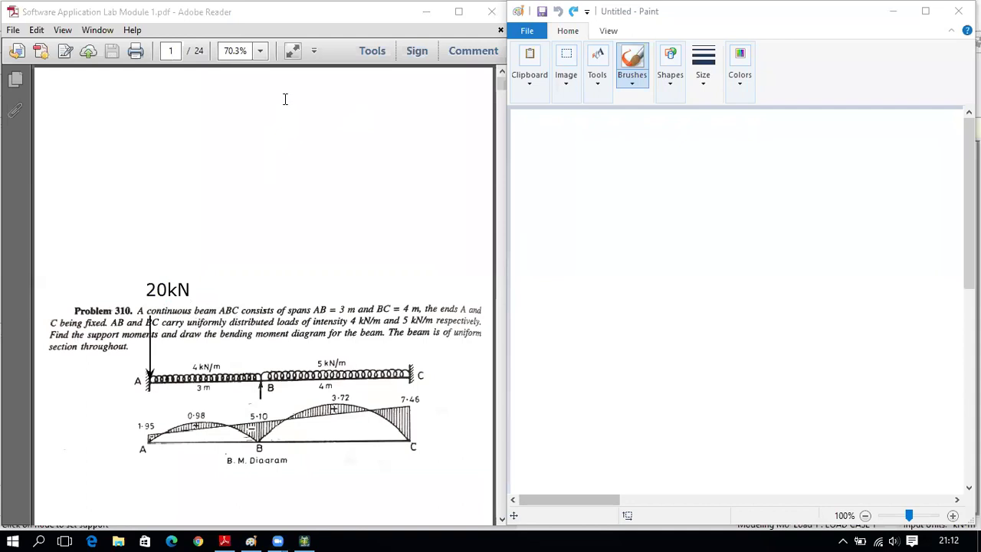
drag(70, 424, 350, 453)
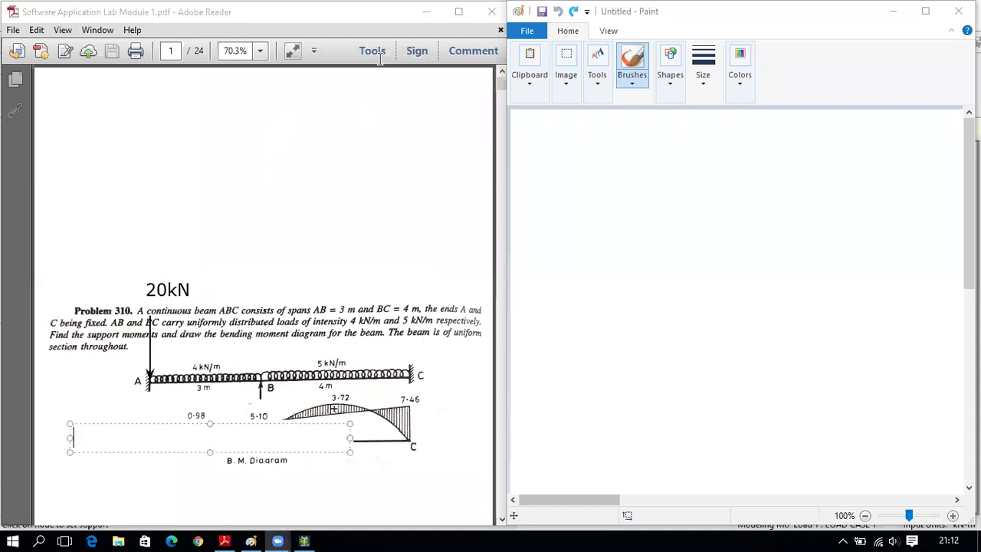
key(Escape)
drag(75, 424, 147, 383)
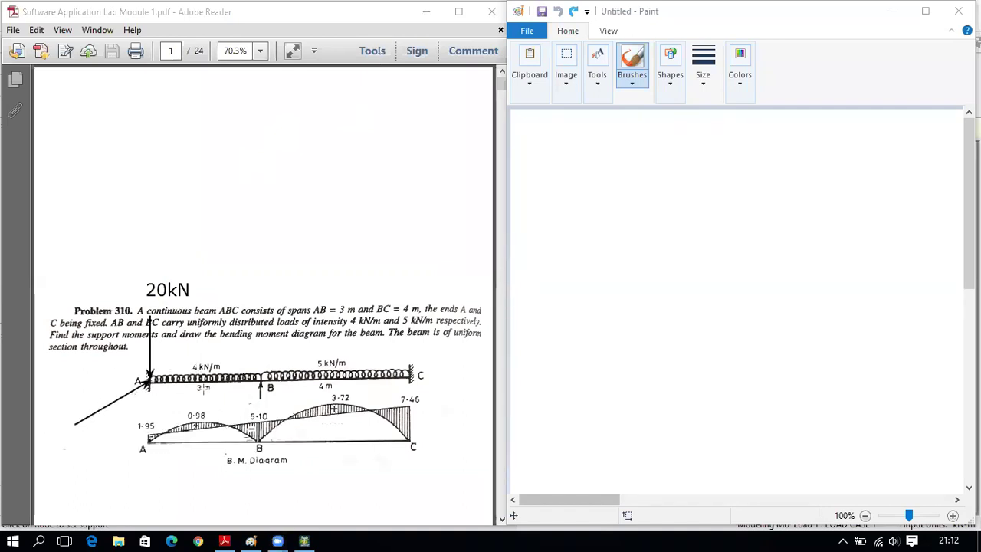
drag(109, 464, 186, 379)
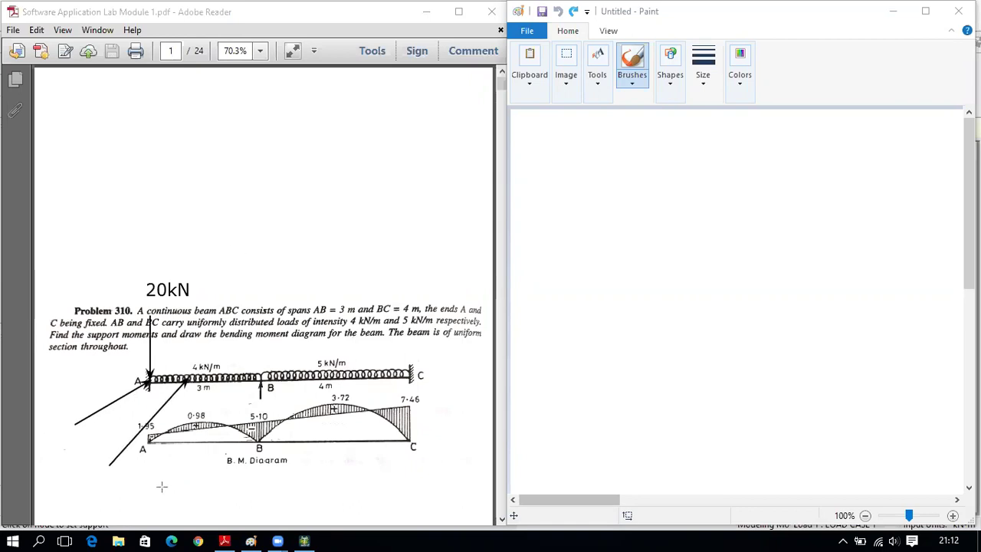
drag(111, 464, 272, 373)
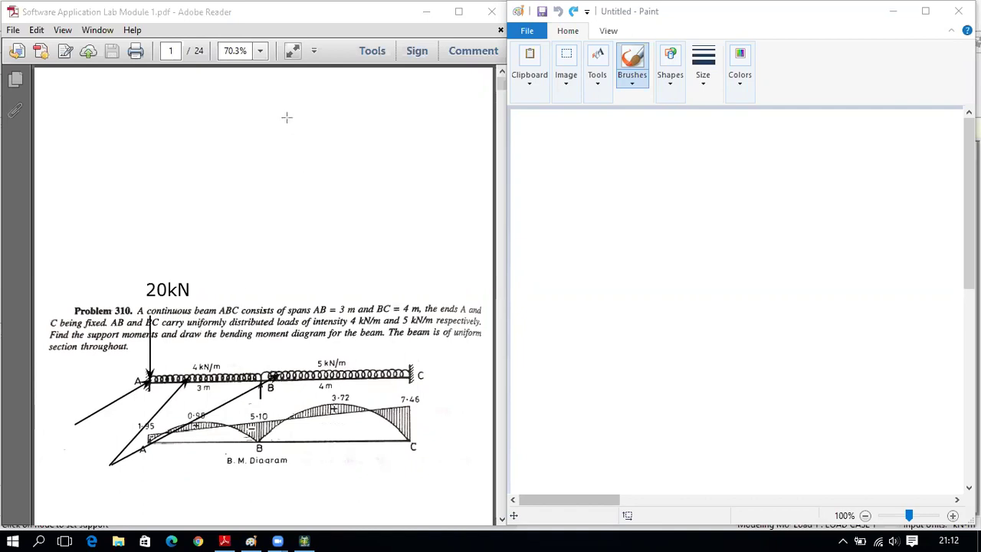
Step: Add 'Member Load' and 'Nodal Load' labels and an arrow at support B
click(95, 481)
text(Member Load)
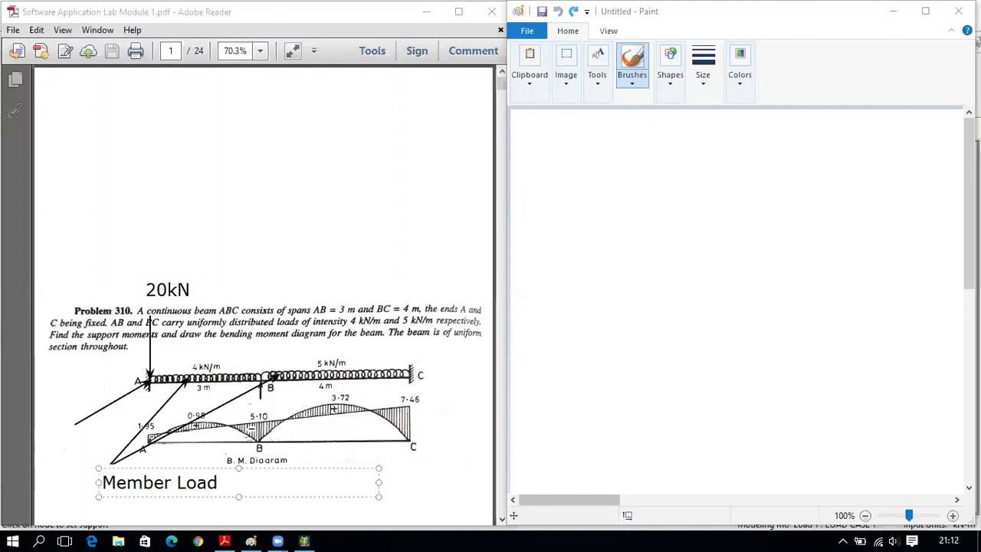
click(64, 428)
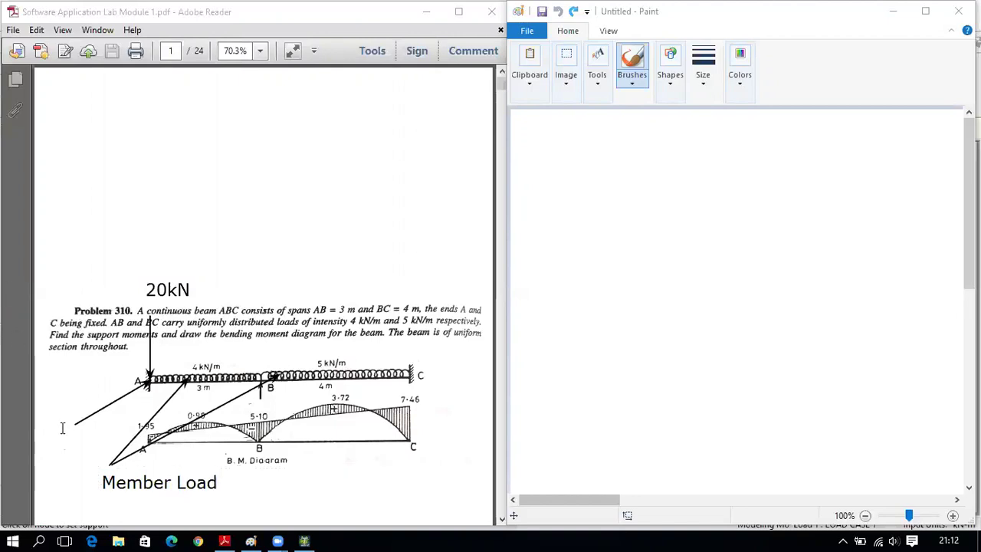
click(63, 427)
text(Nodal)
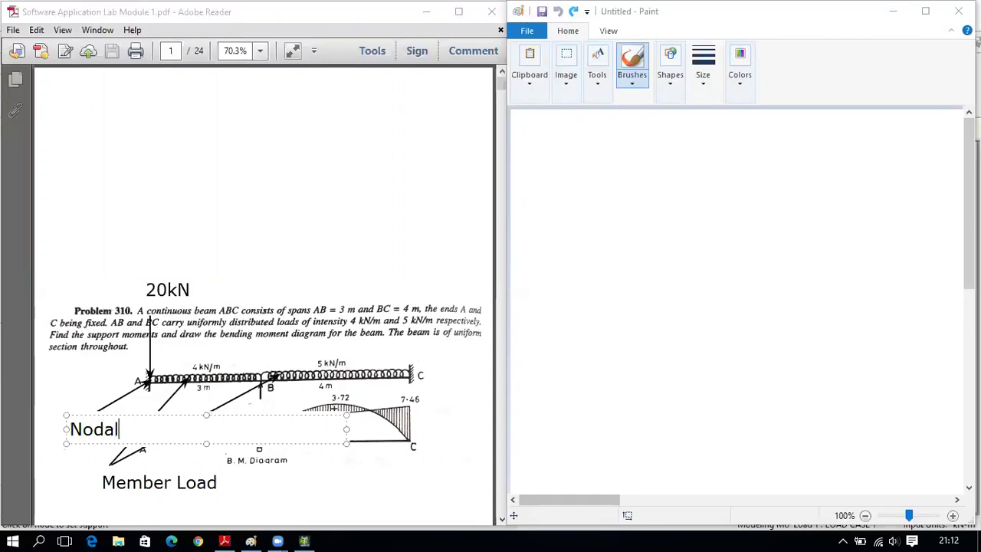
text( Load)
click(159, 452)
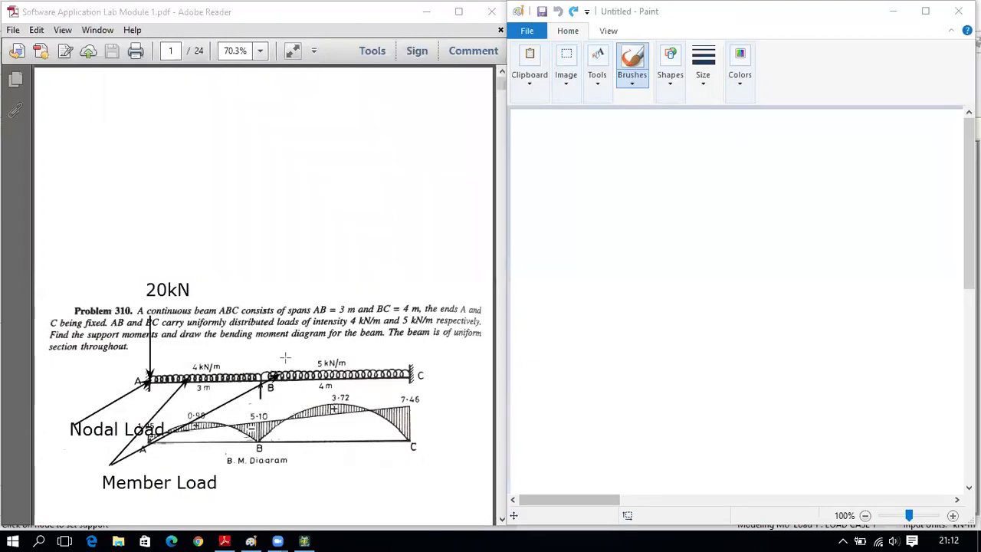
drag(261, 386, 261, 341)
Step: Draw more arrows at B, undoing one and linking Nodal Load to B
drag(258, 288, 260, 384)
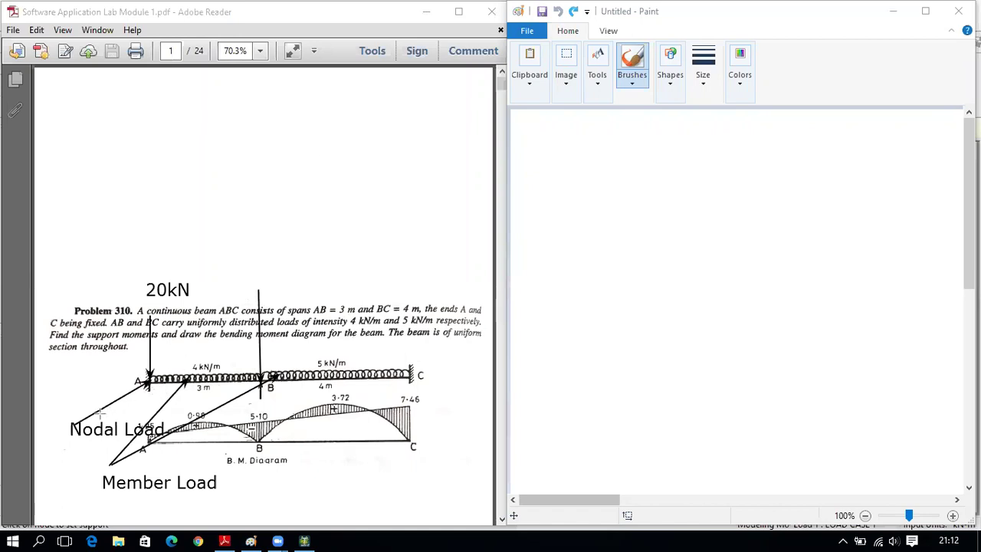
drag(261, 377, 123, 397)
key(ctrl+z)
drag(72, 424, 263, 376)
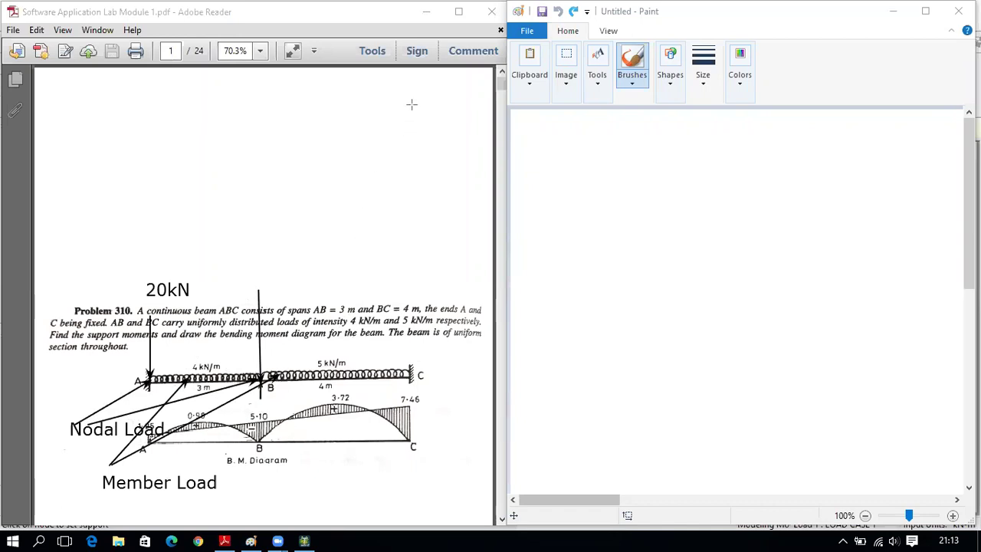
Step: Erase every label and arrow from the Problem 310 beam figure
mouse_move(139, 341)
mouse_down()
mouse_move(124, 431)
mouse_move(134, 416)
mouse_move(116, 458)
mouse_up()
drag(261, 278, 263, 347)
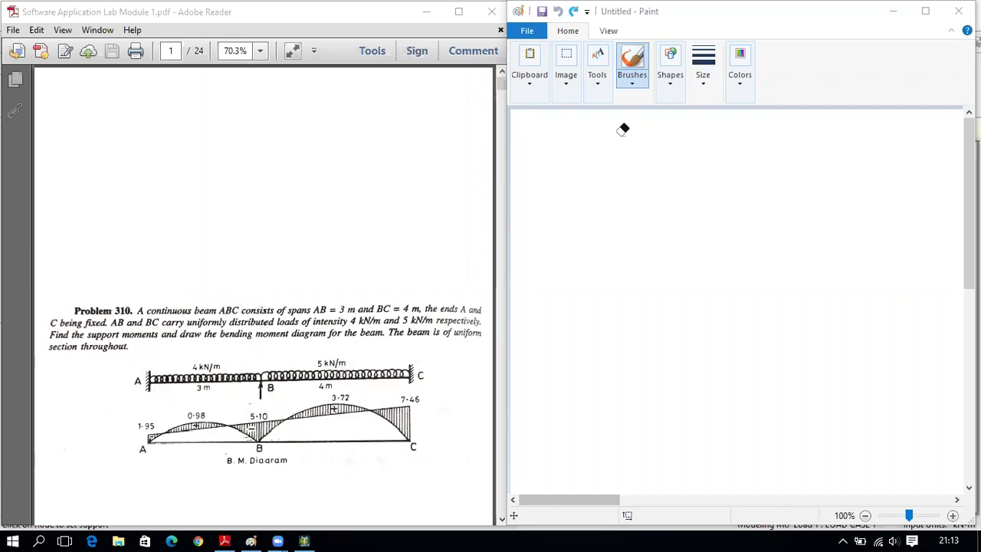
click(304, 541)
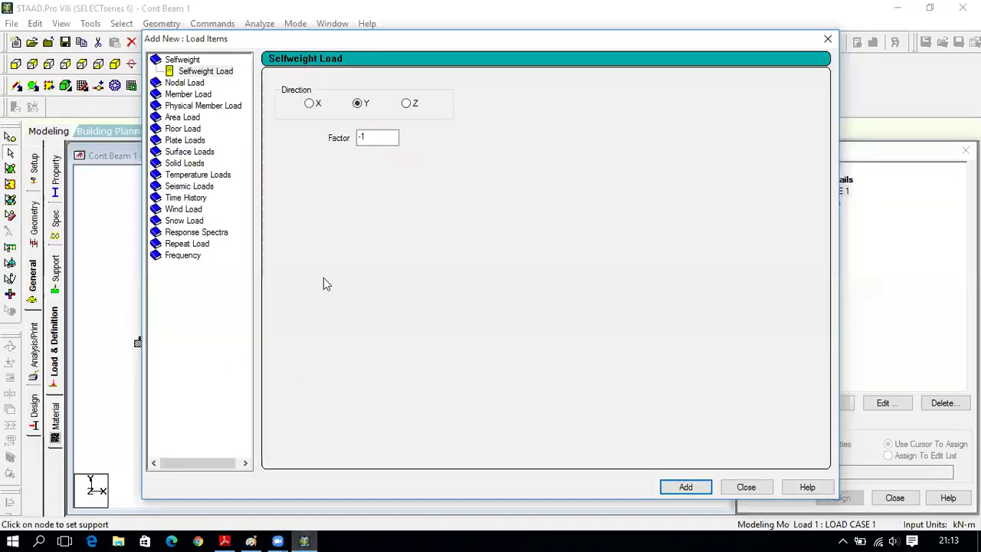
Step: Choose a Uniform Force member load and select its W1 value for replacement
click(197, 95)
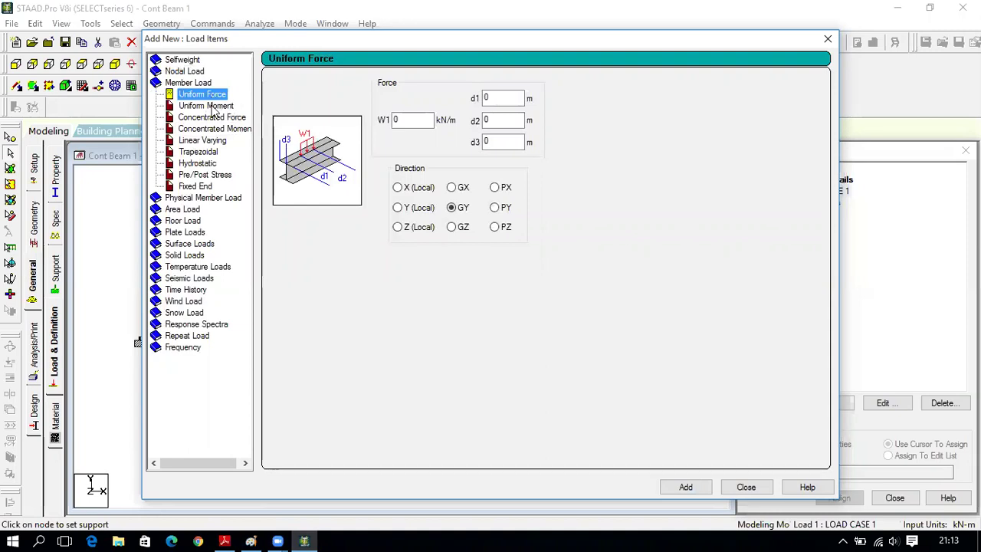
click(397, 121)
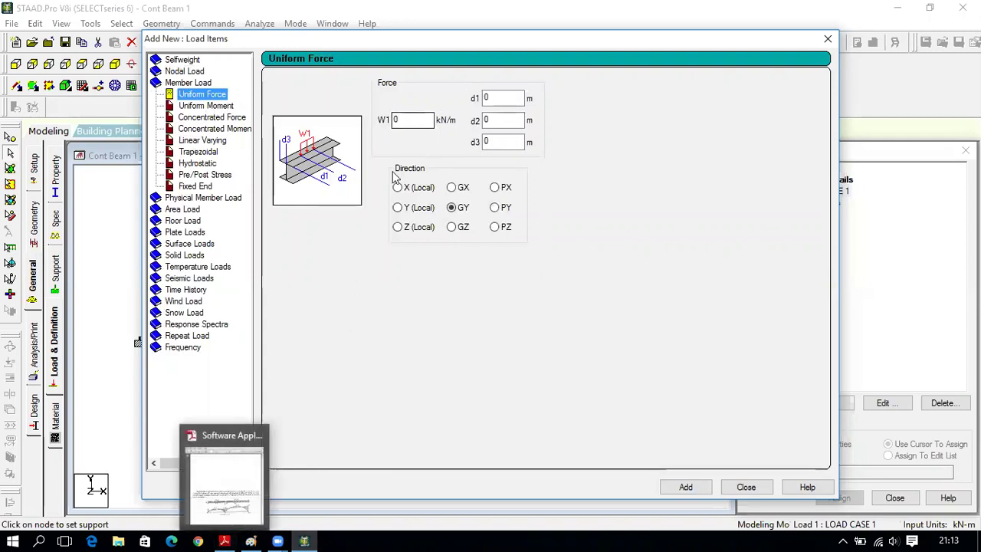
click(224, 541)
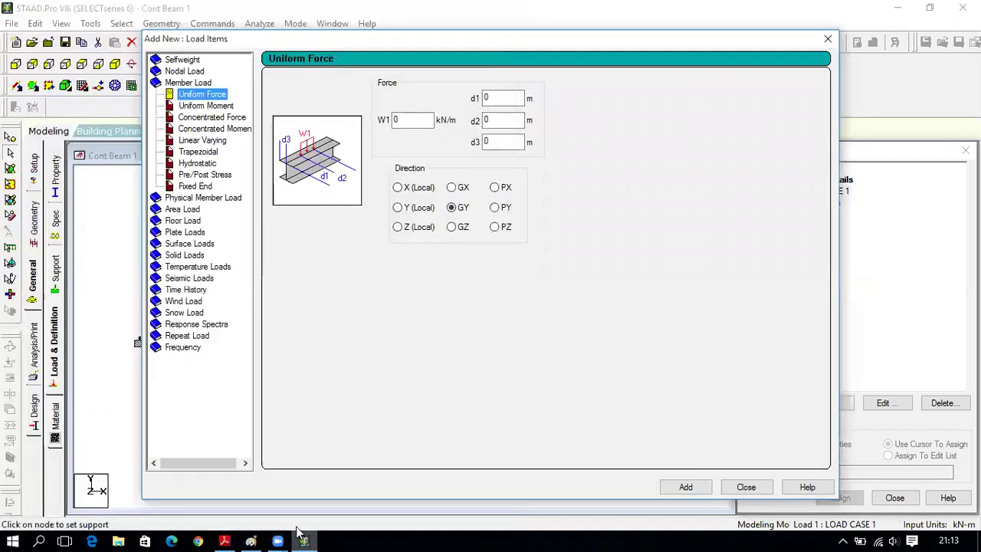
click(305, 542)
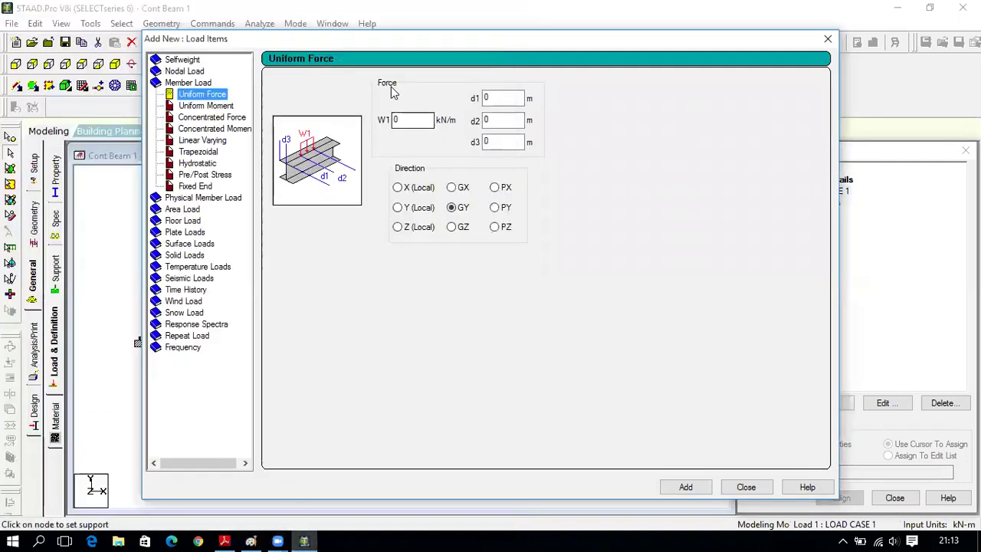
double_click(412, 120)
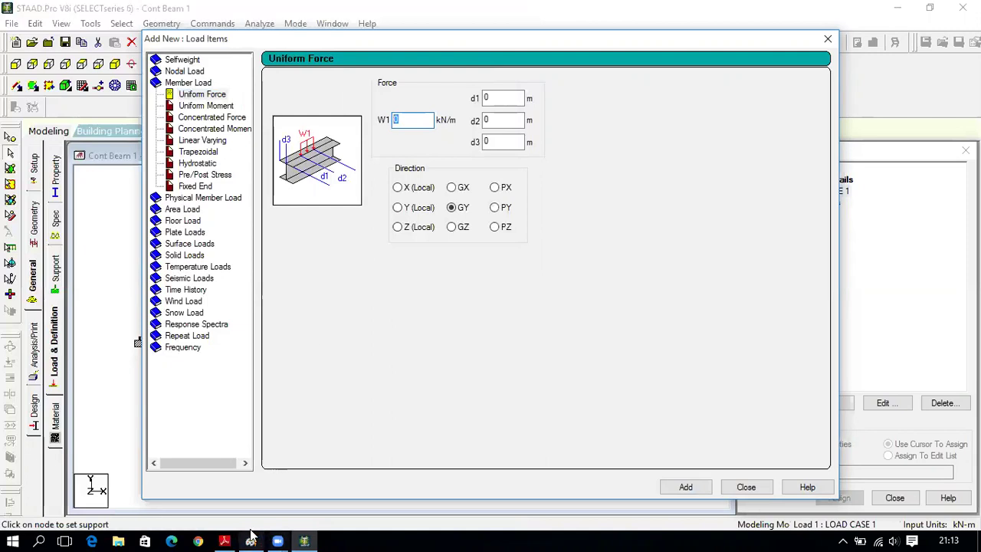
Step: Place the problem PDF and a blank Paint canvas side by side
click(224, 542)
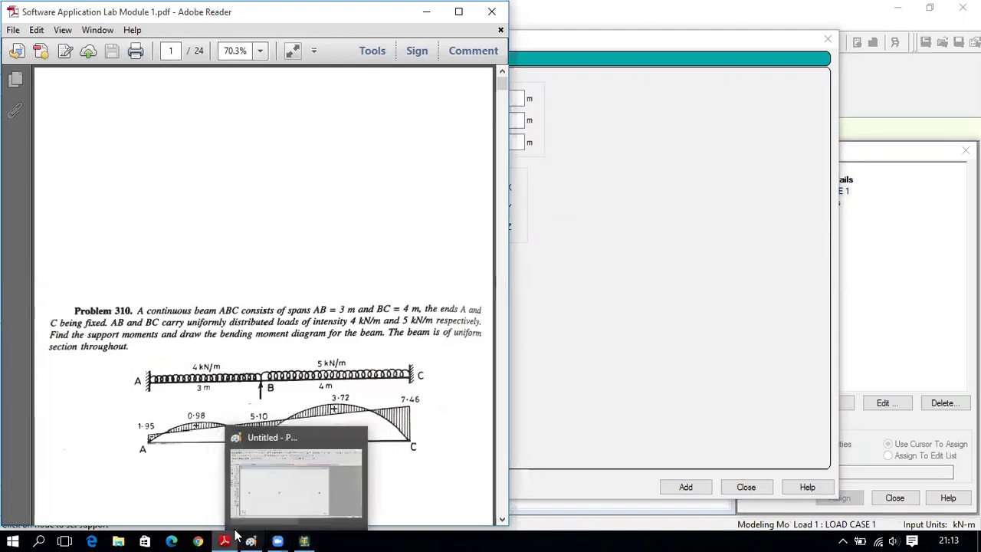
mouse_move(224, 542)
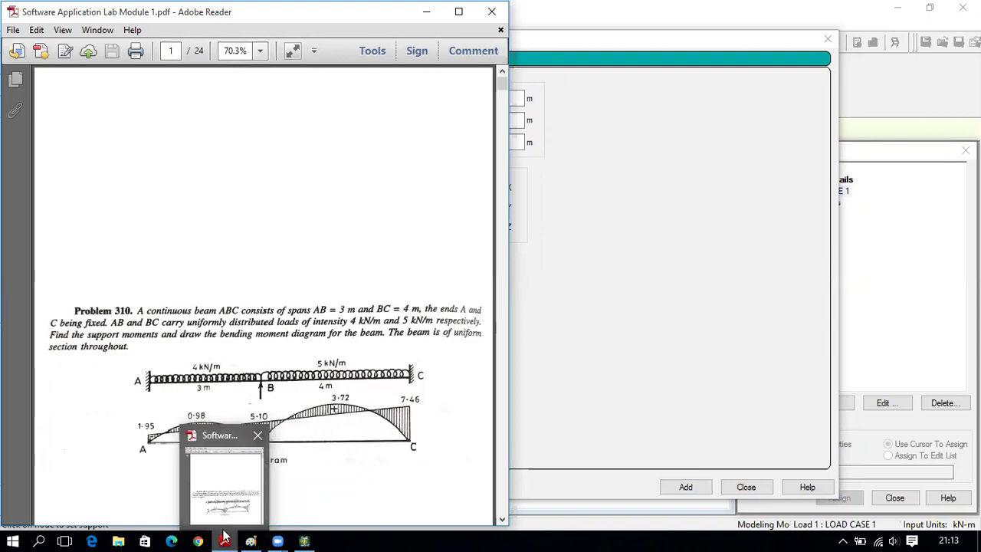
click(247, 539)
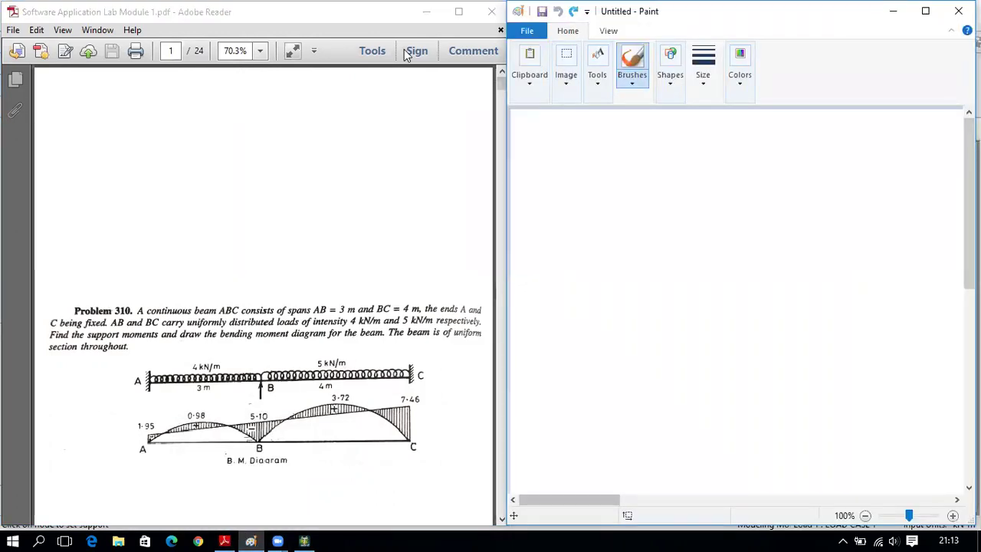
Step: Sketch an upward arrow labelled +ve and a downward arrow labelled -ve in Paint
drag(596, 257, 597, 165)
drag(685, 168, 685, 258)
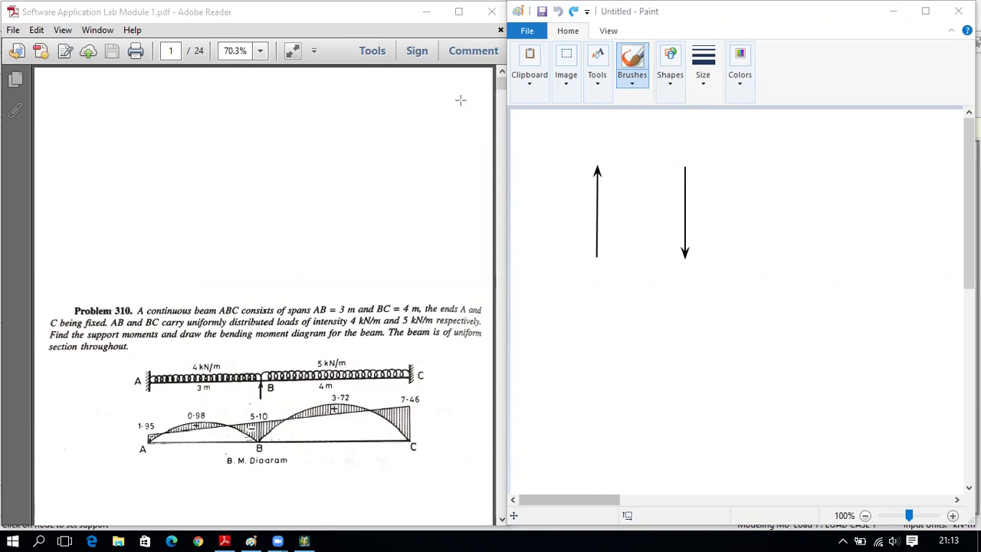
click(561, 125)
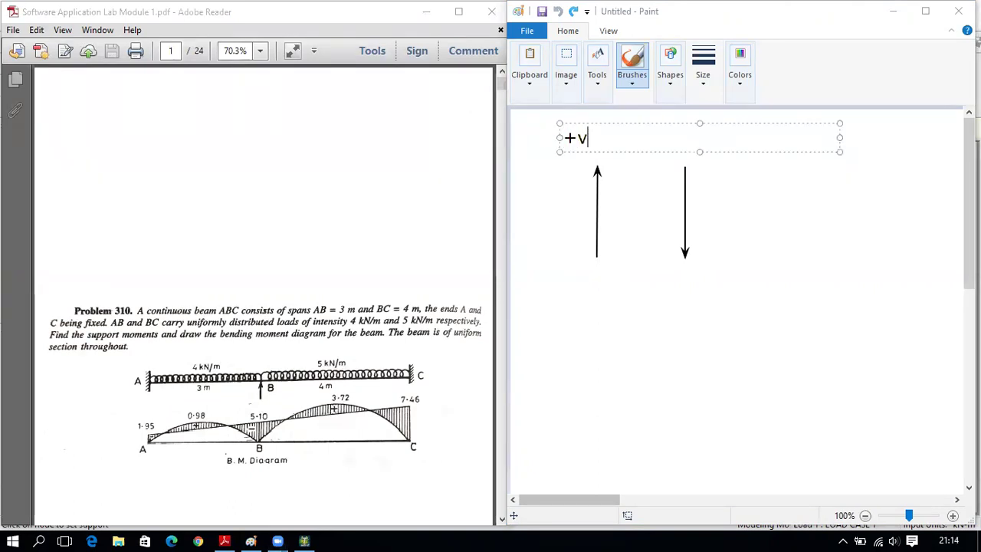
click(672, 167)
click(673, 151)
text(-ve)
click(767, 381)
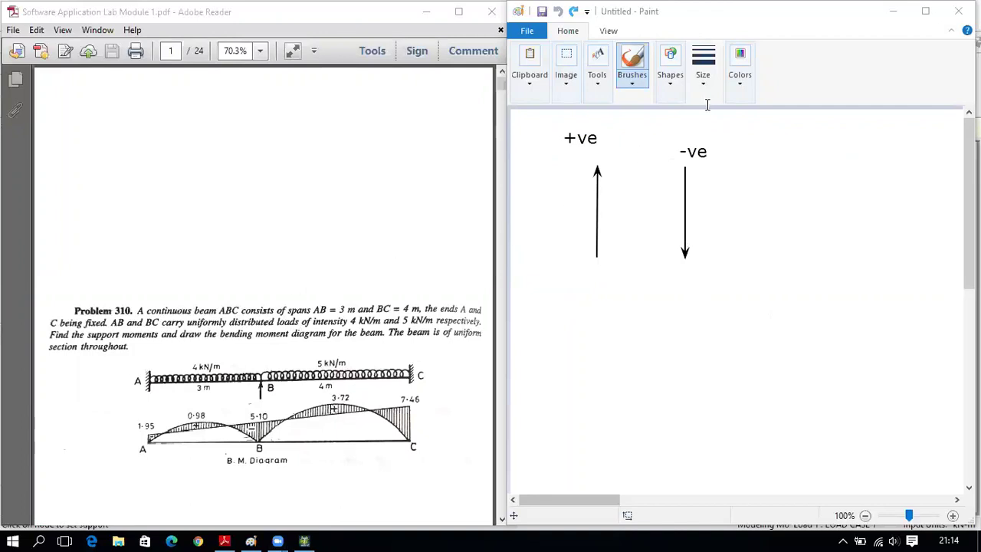
Step: Erase both sign-convention arrows and labels, and return to STAAD.Pro
drag(570, 136, 607, 199)
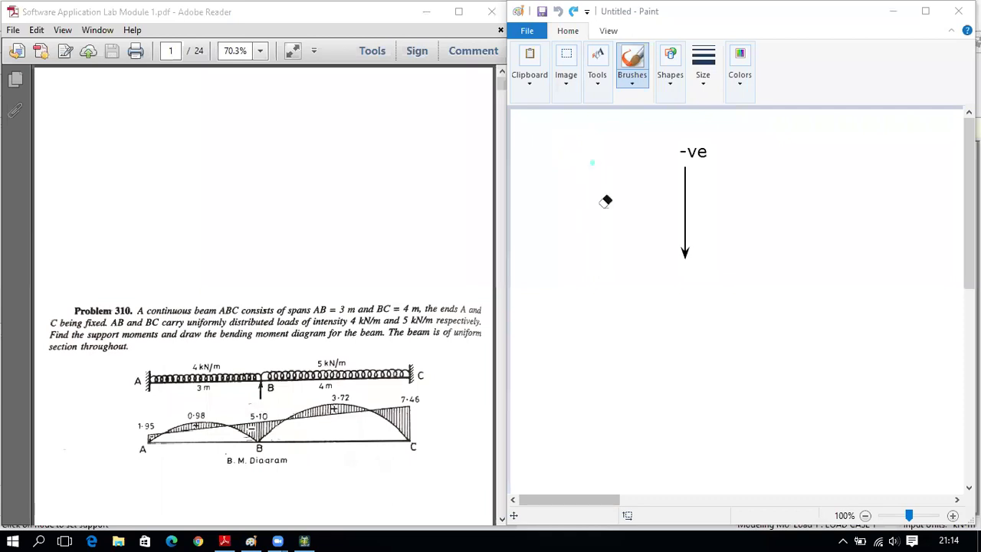
mouse_move(666, 159)
mouse_down()
mouse_move(707, 189)
mouse_move(697, 170)
mouse_move(700, 189)
mouse_up()
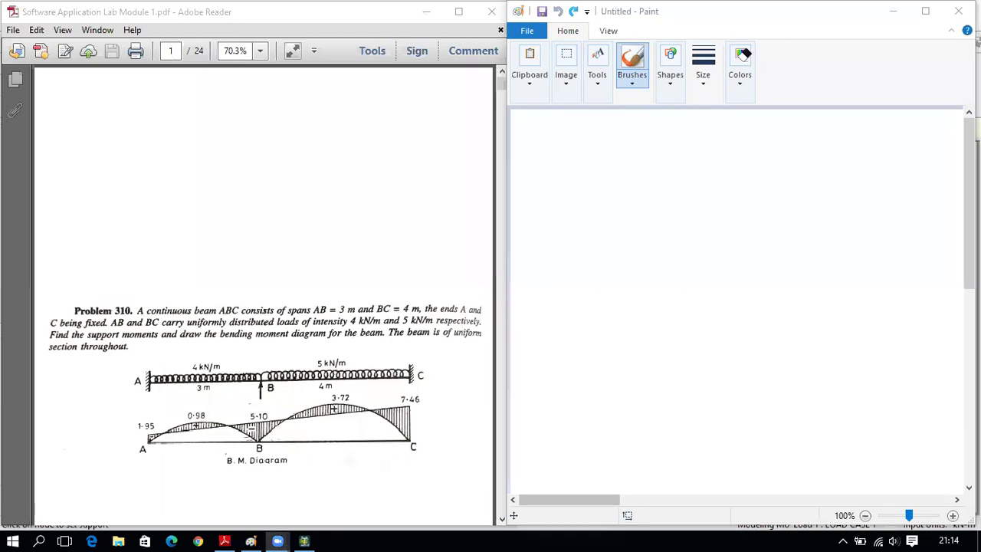
click(304, 542)
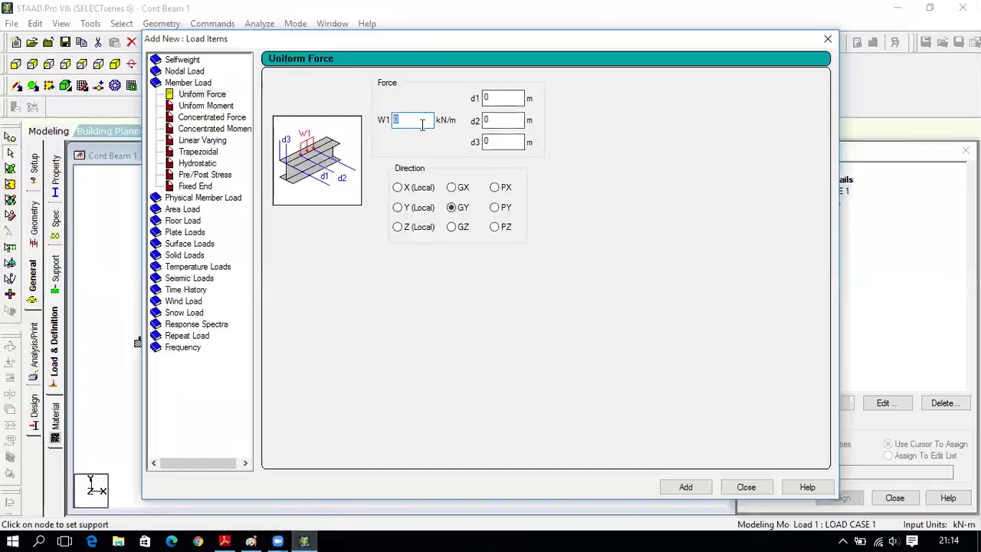
Step: Enter W1 = -4 kN/m in GY with d1–d3 at 0, checking the problem PDF
key(BackSpace)
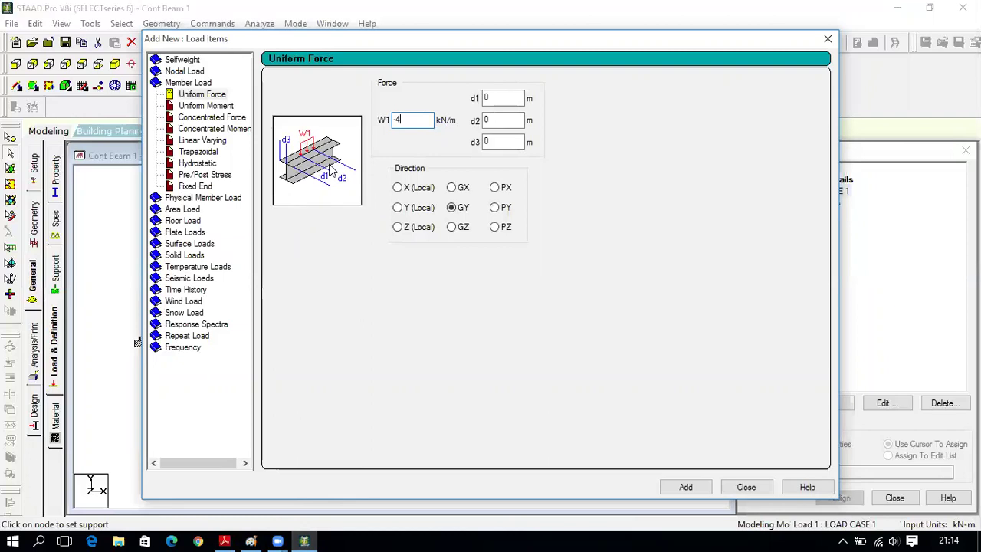
click(225, 541)
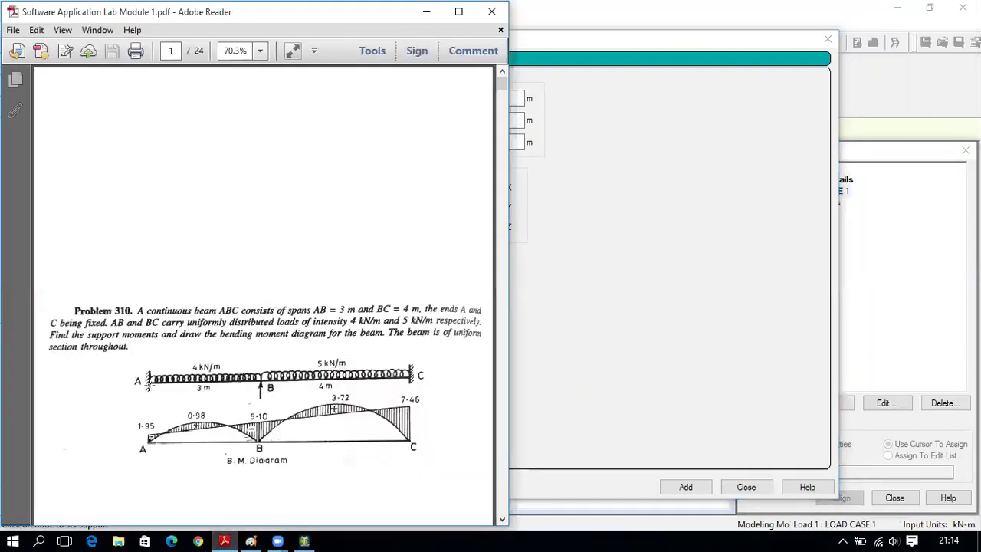
click(305, 541)
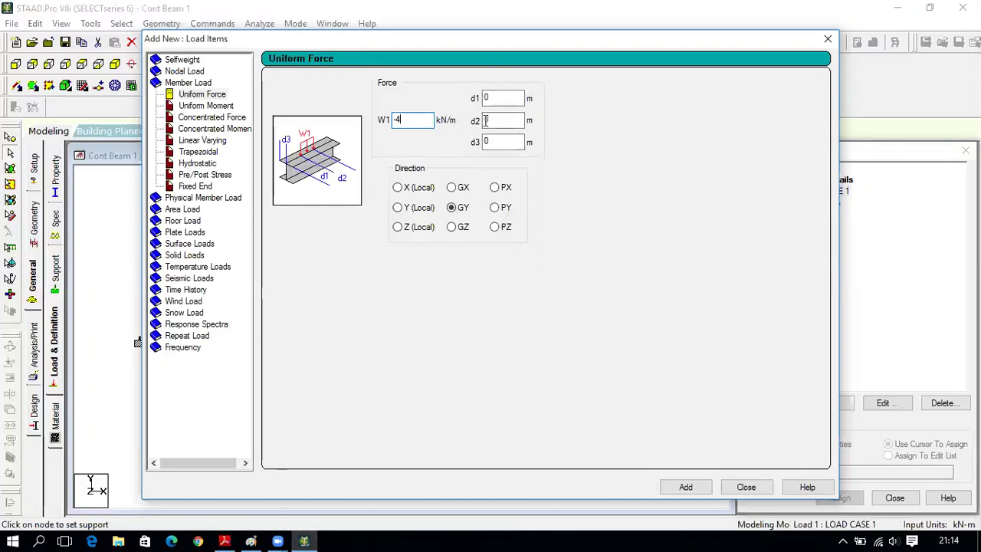
click(224, 541)
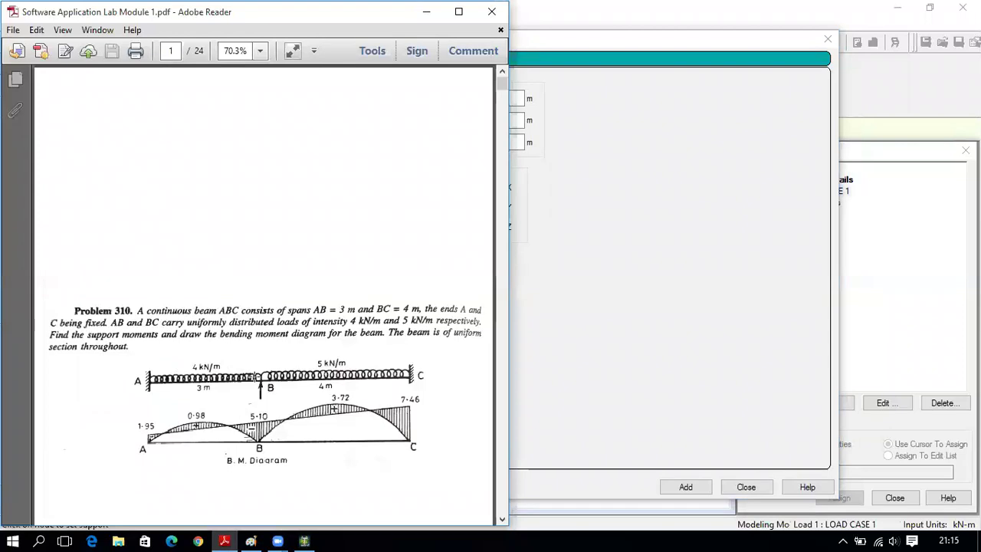
click(277, 541)
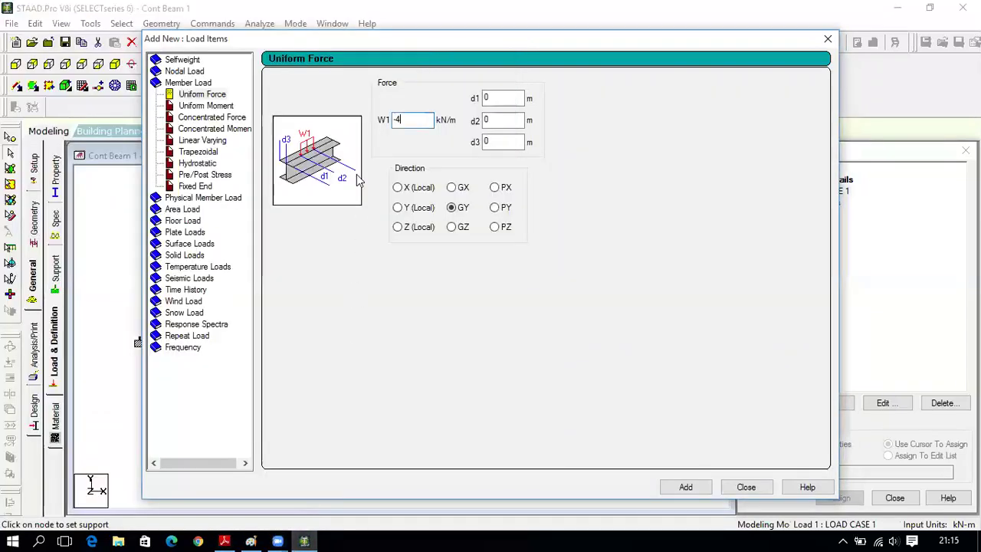
click(499, 119)
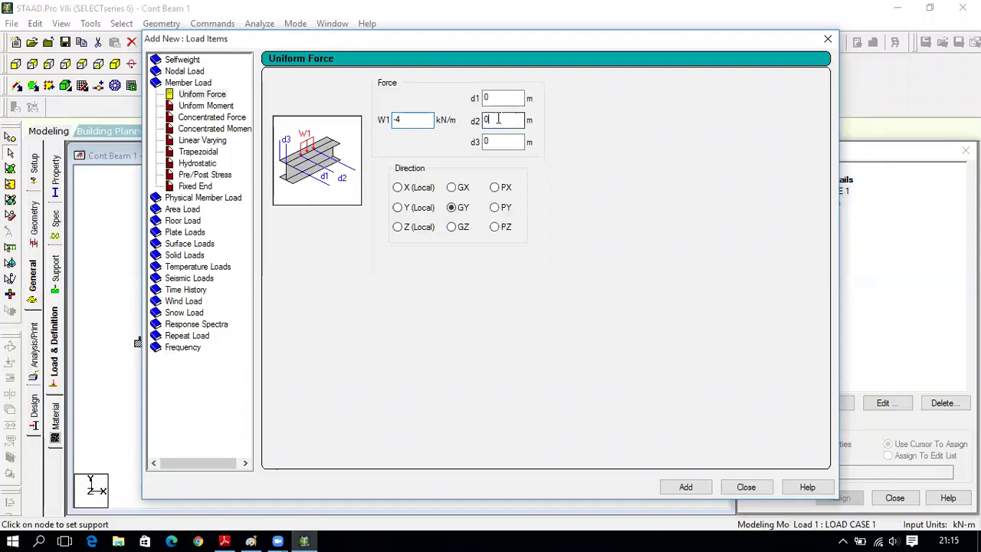
click(224, 541)
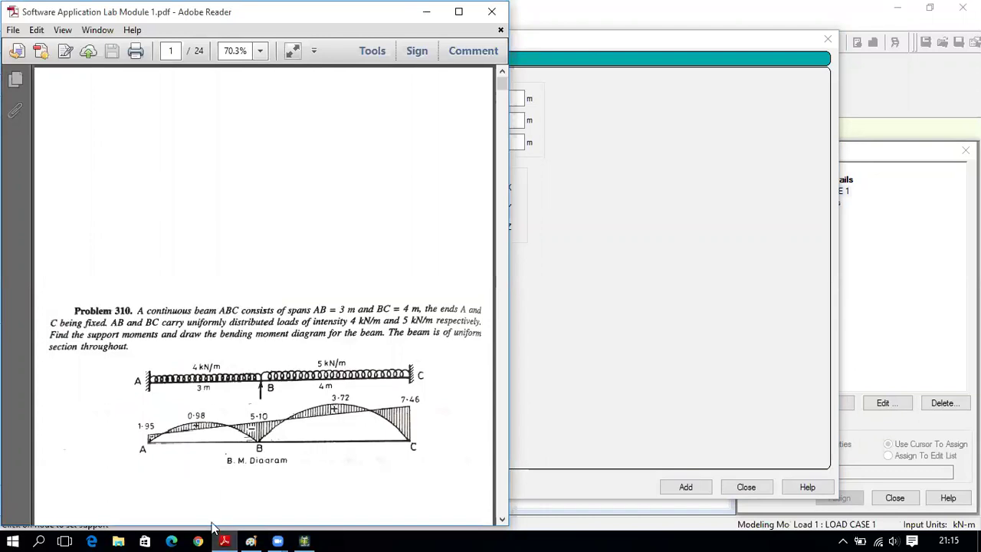
click(304, 541)
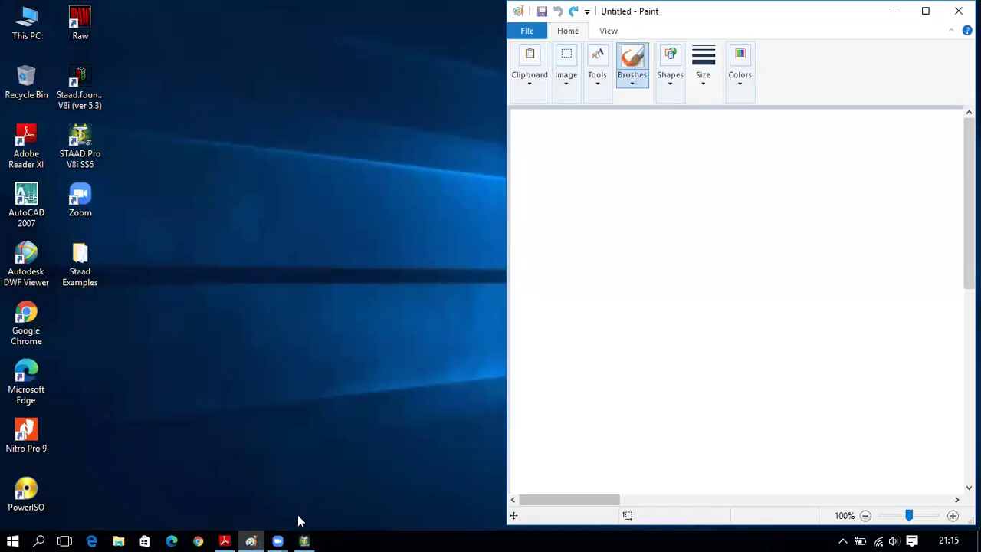
click(305, 541)
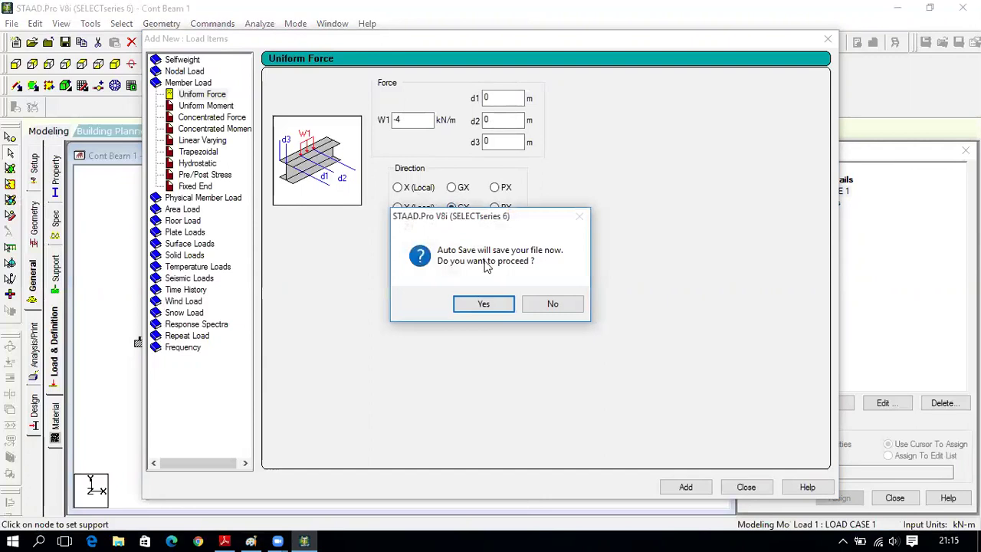
Step: Save the file, reset d2 to 0, and add the -4 kN/m GY uniform load
click(483, 305)
click(418, 294)
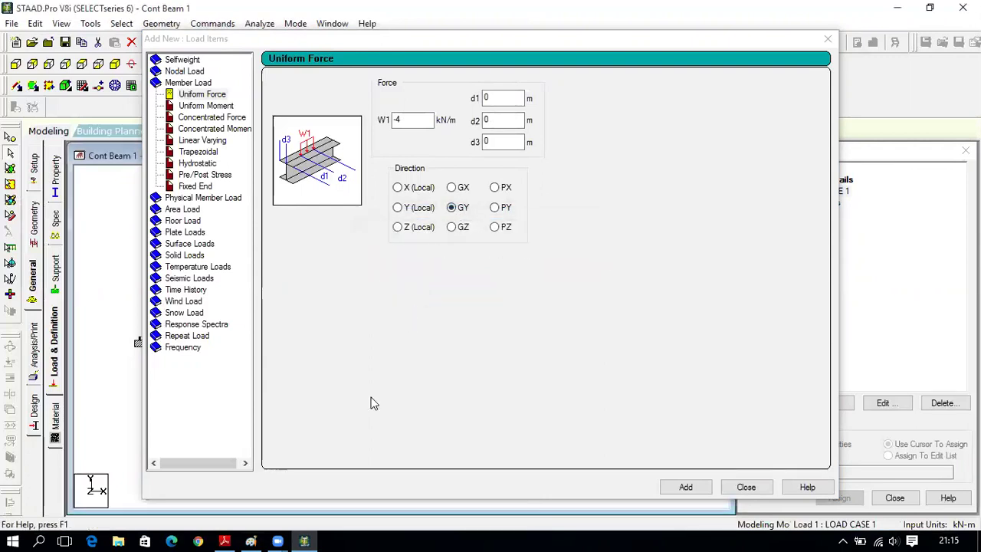
mouse_move(309, 535)
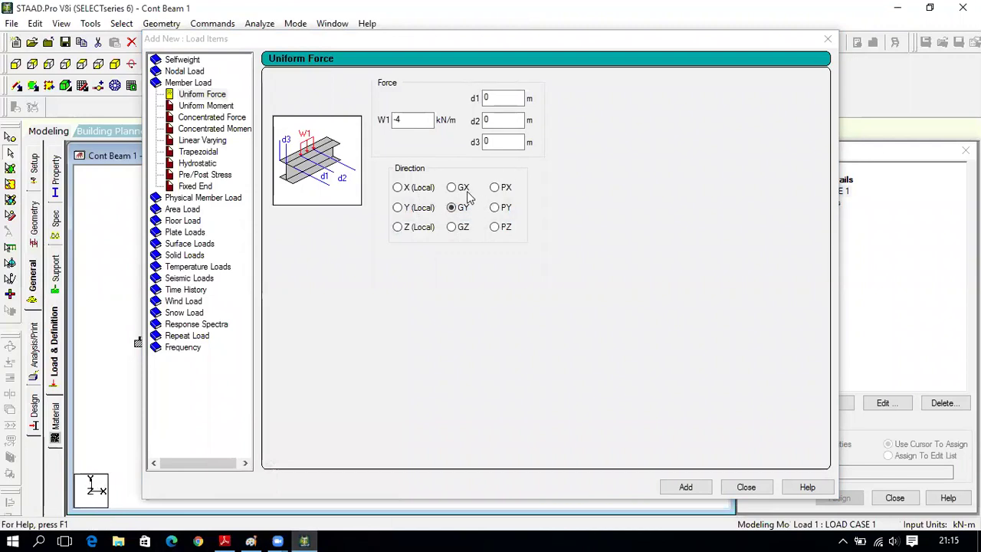
double_click(484, 121)
key(BackSpace)
text(0)
click(698, 487)
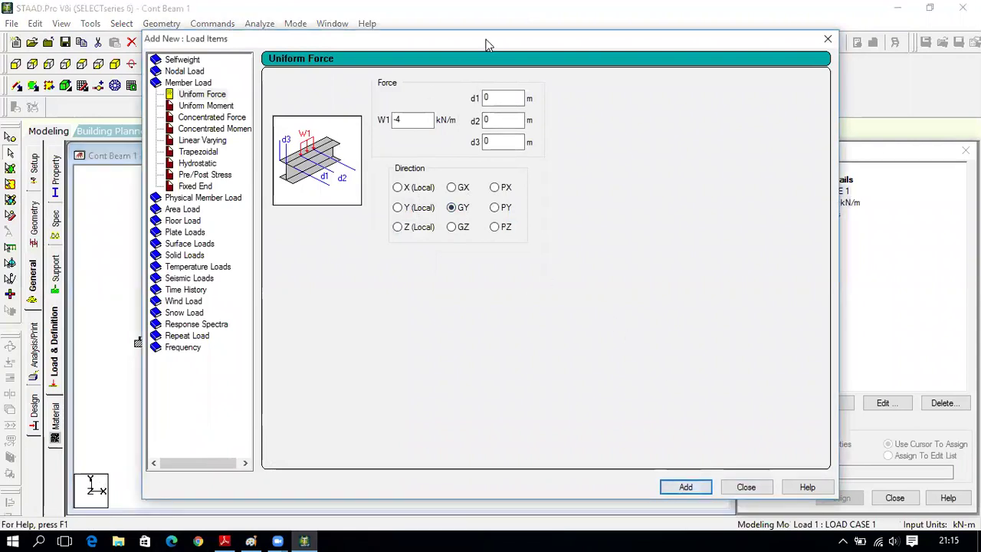
Step: Change W1 to -5 kN/m, add it as a second load, and close the dialog
drag(486, 40, 430, 40)
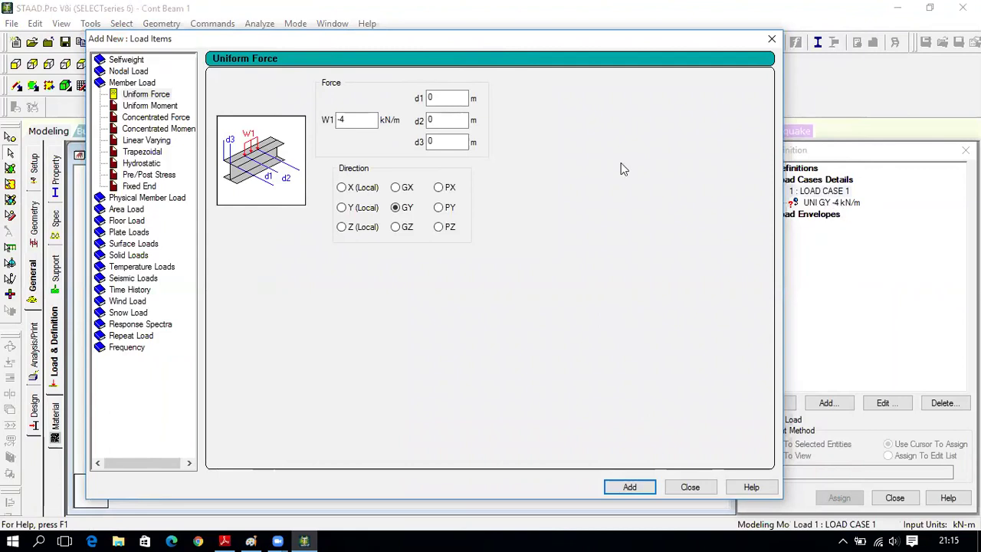
click(355, 121)
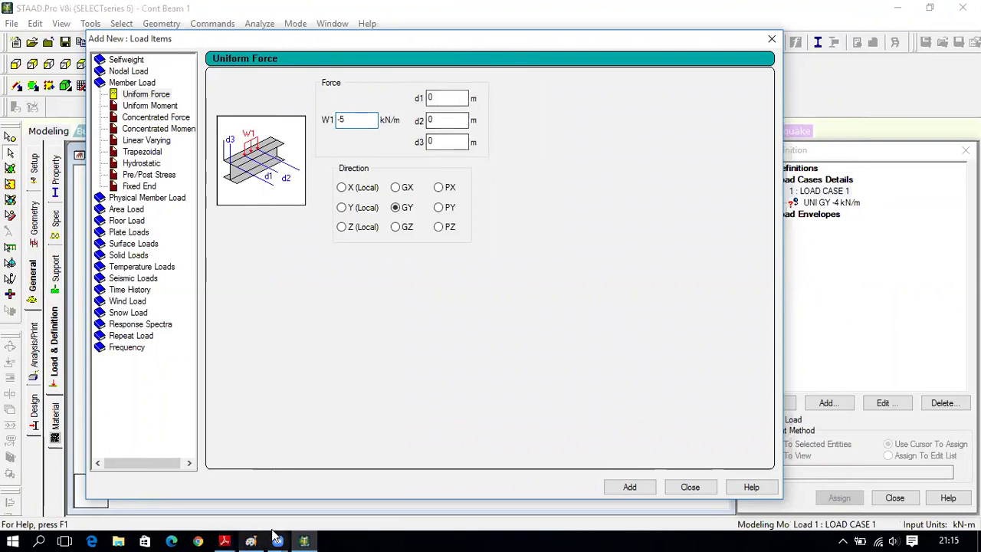
click(223, 541)
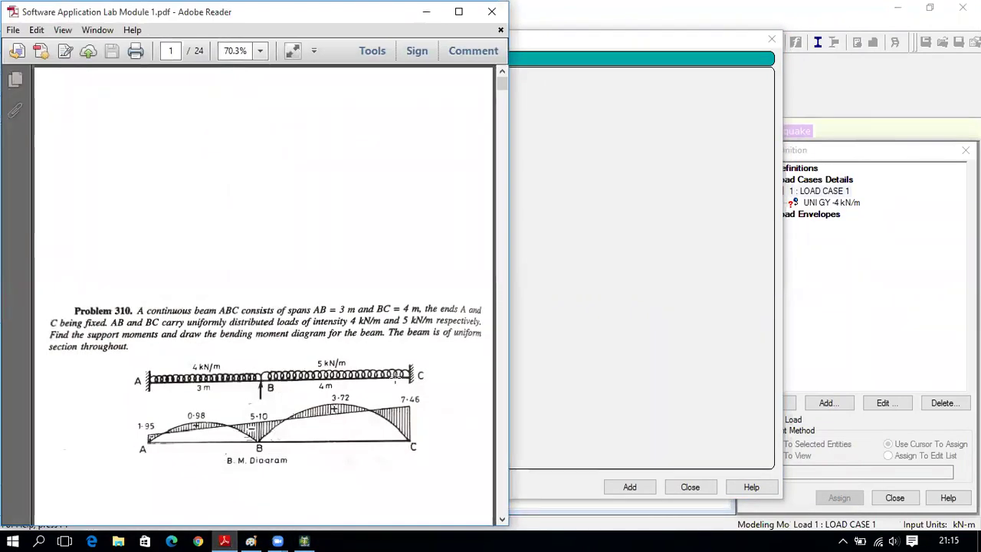
click(304, 540)
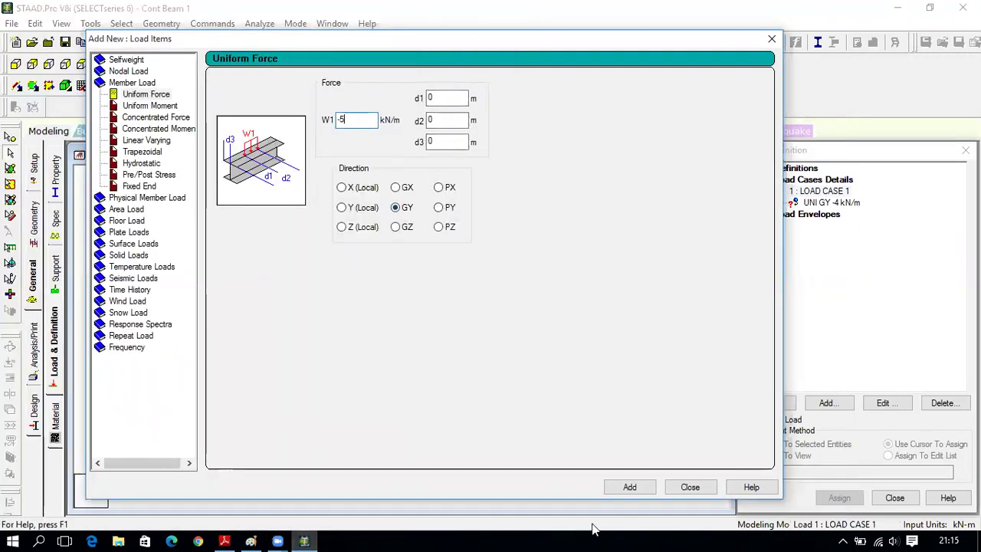
click(632, 488)
click(694, 487)
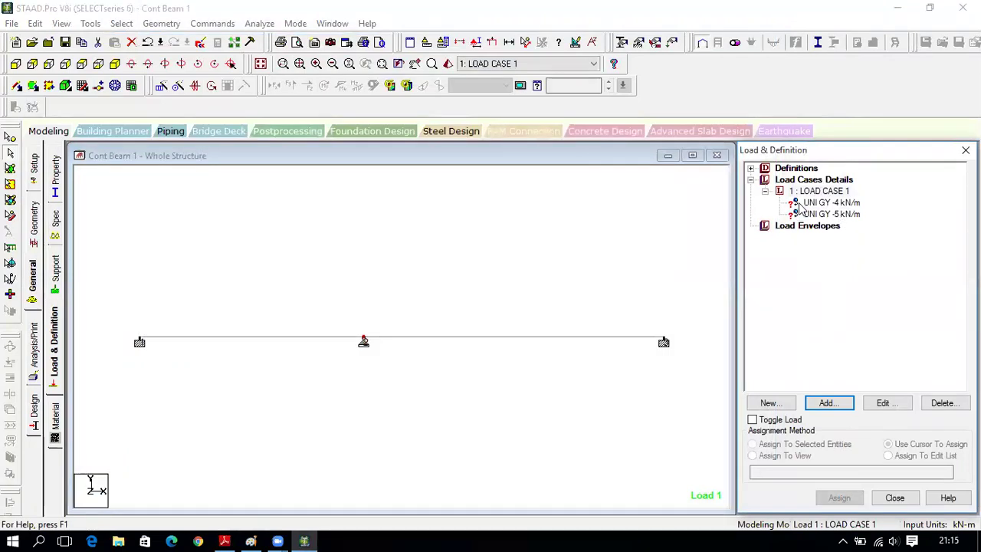
Step: Assign -4 kN/m to the left beam and -5 kN/m to the right beam, then close
click(814, 203)
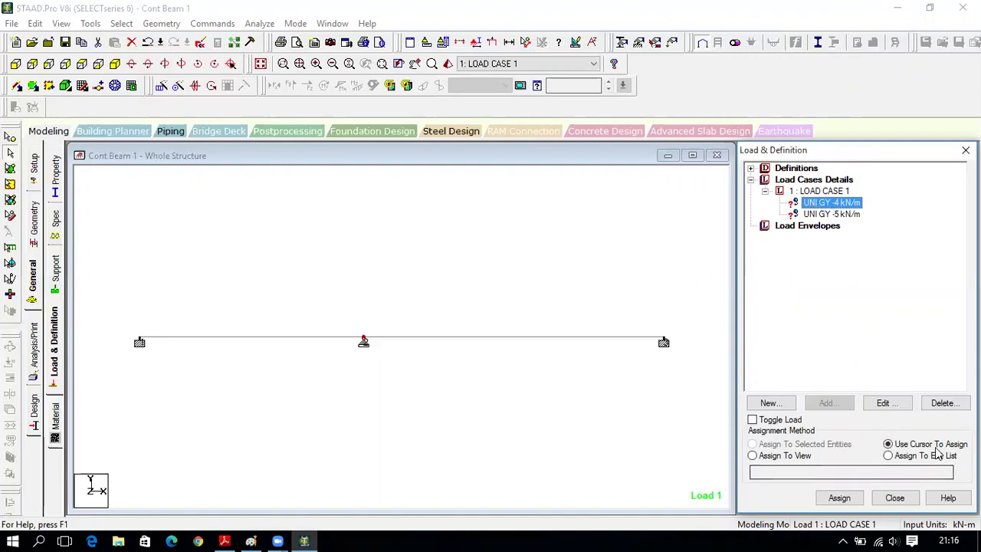
click(845, 499)
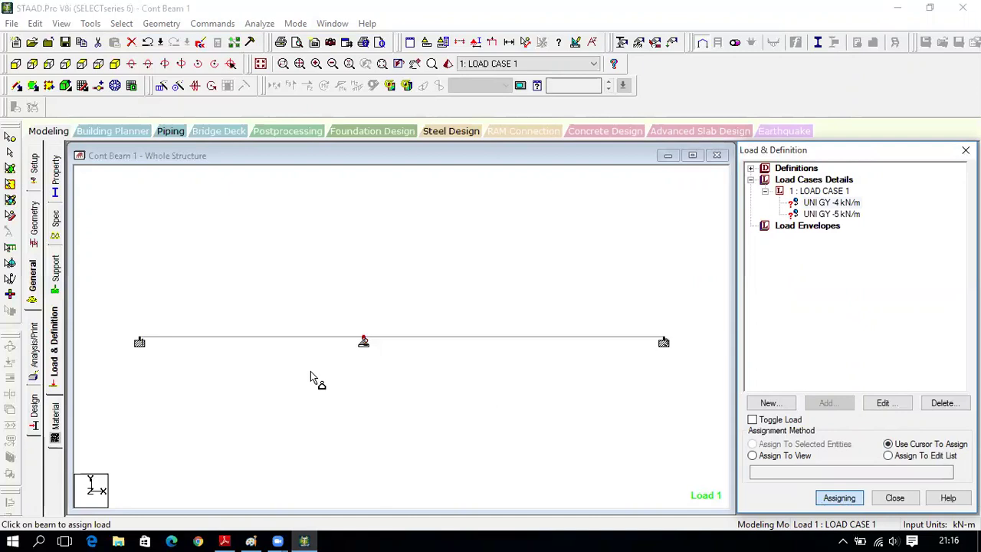
click(263, 340)
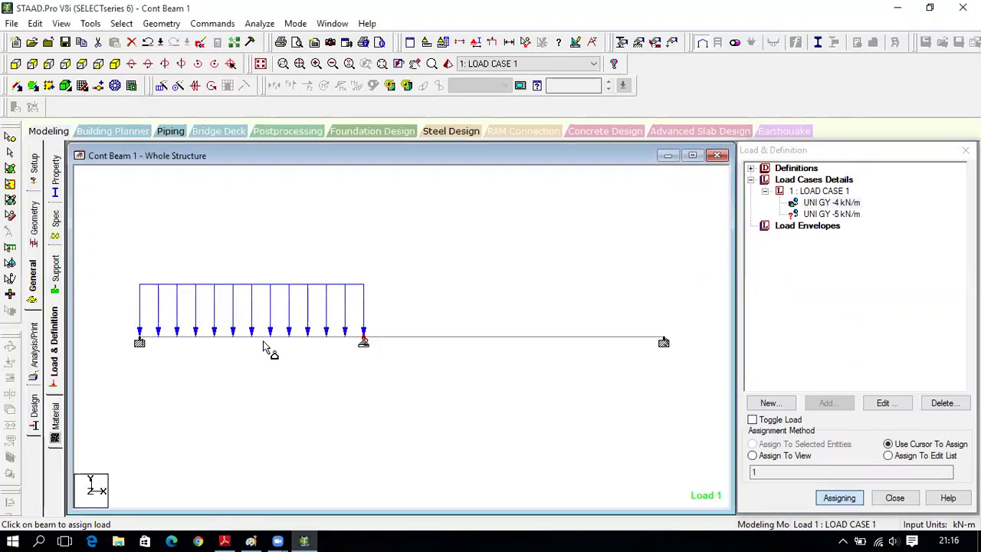
click(828, 214)
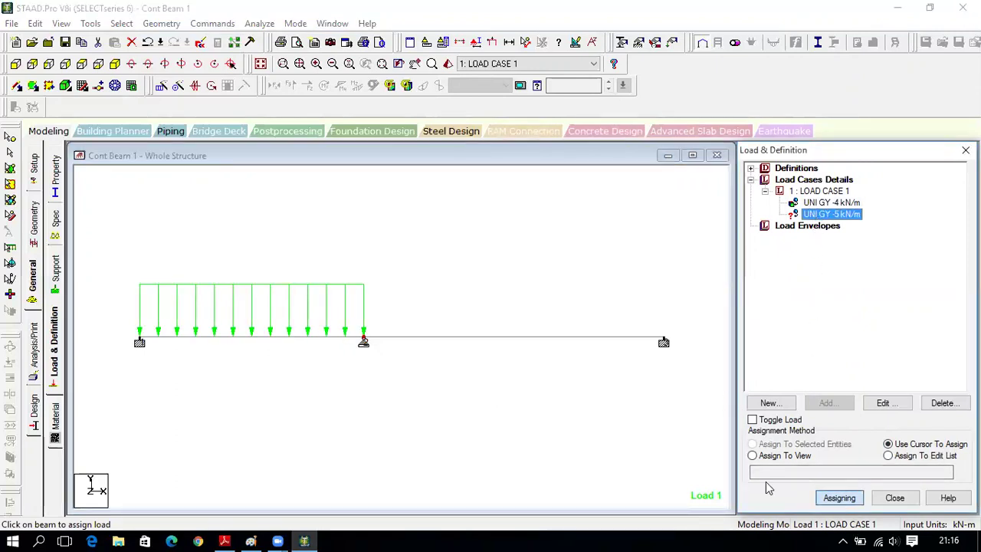
click(488, 341)
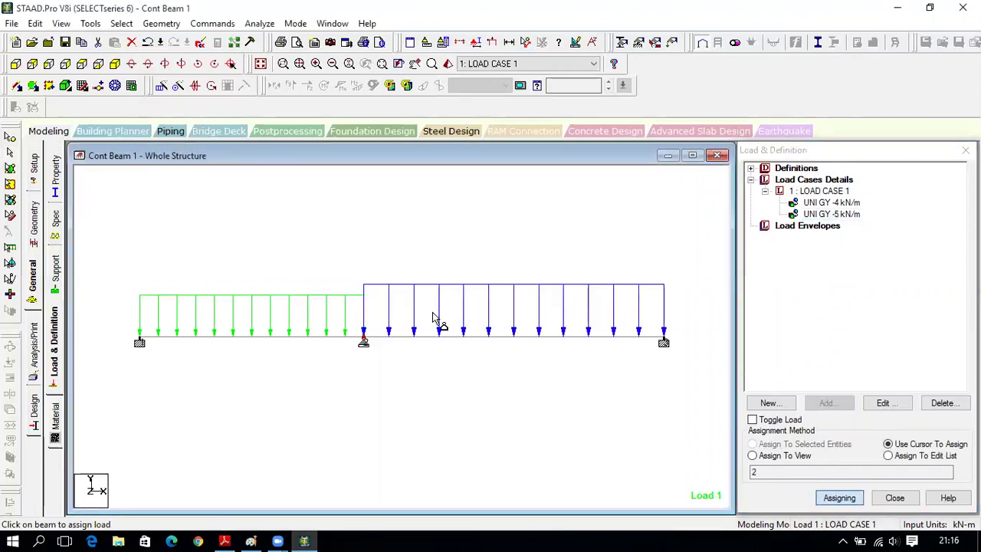
click(889, 498)
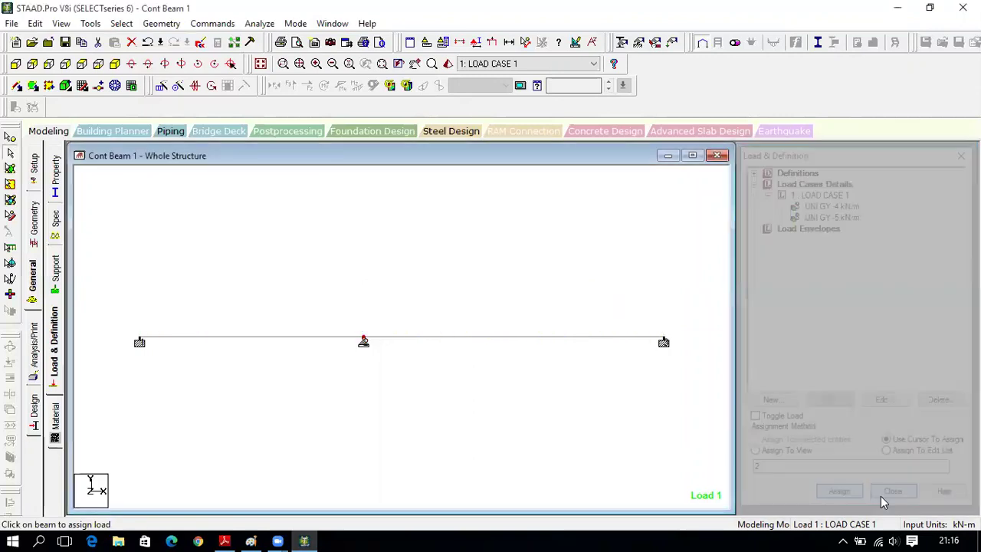
Step: Maximize the beam view, display loads, and label them with values -4.000 and -5.000 kN/m
click(691, 155)
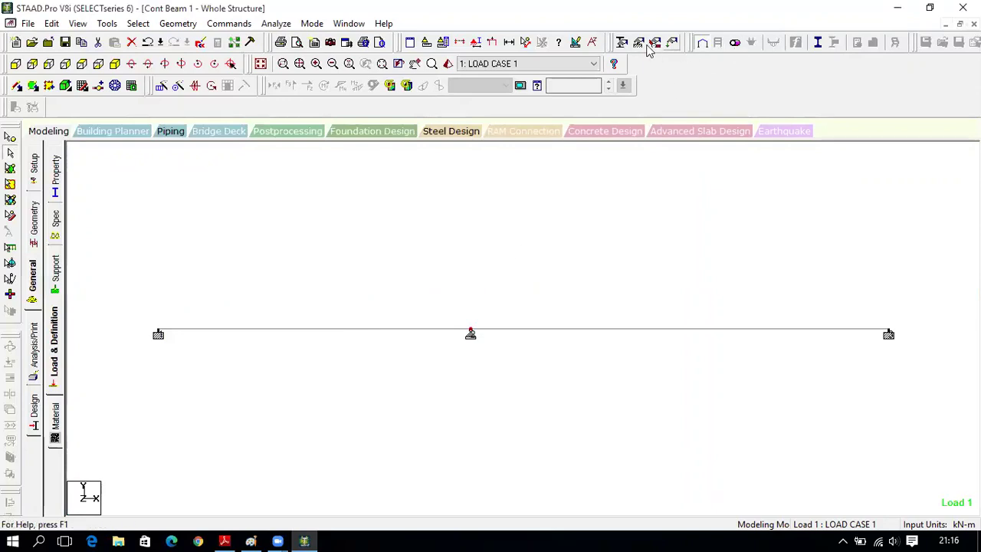
click(499, 44)
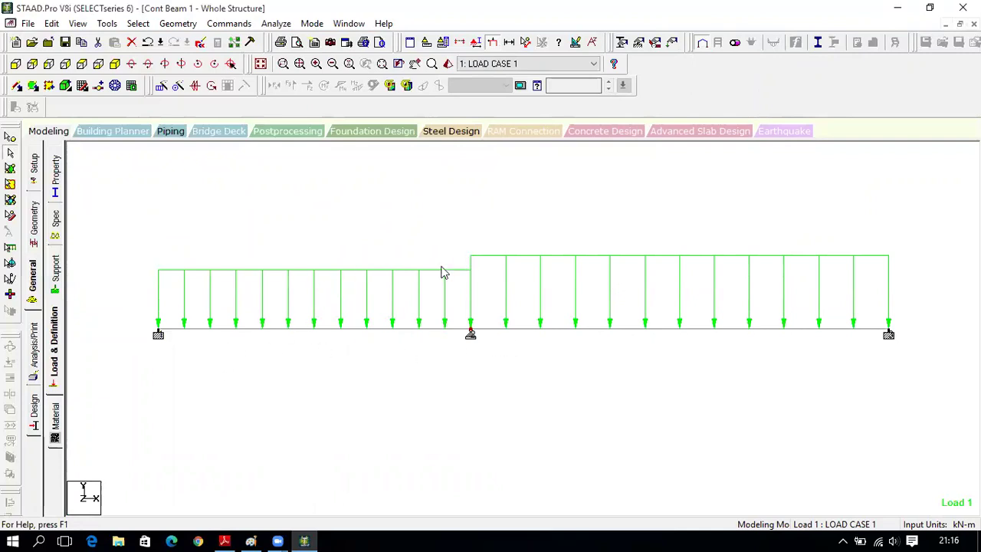
right_click(373, 374)
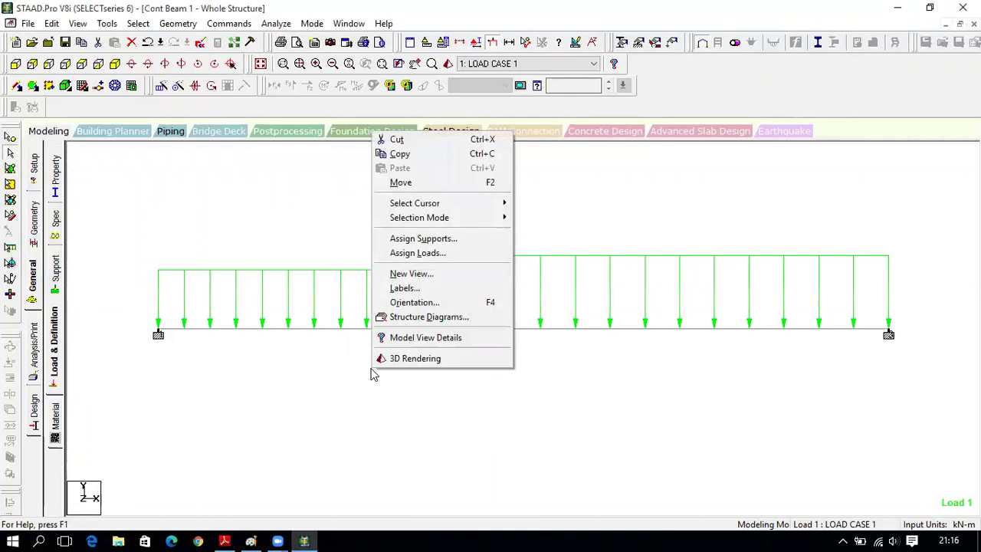
click(313, 383)
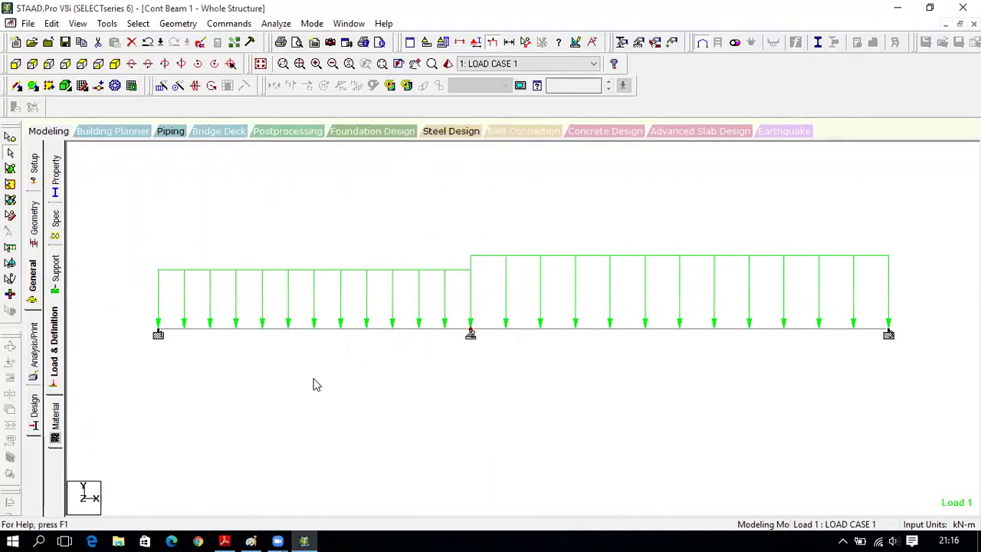
right_click(314, 383)
click(349, 303)
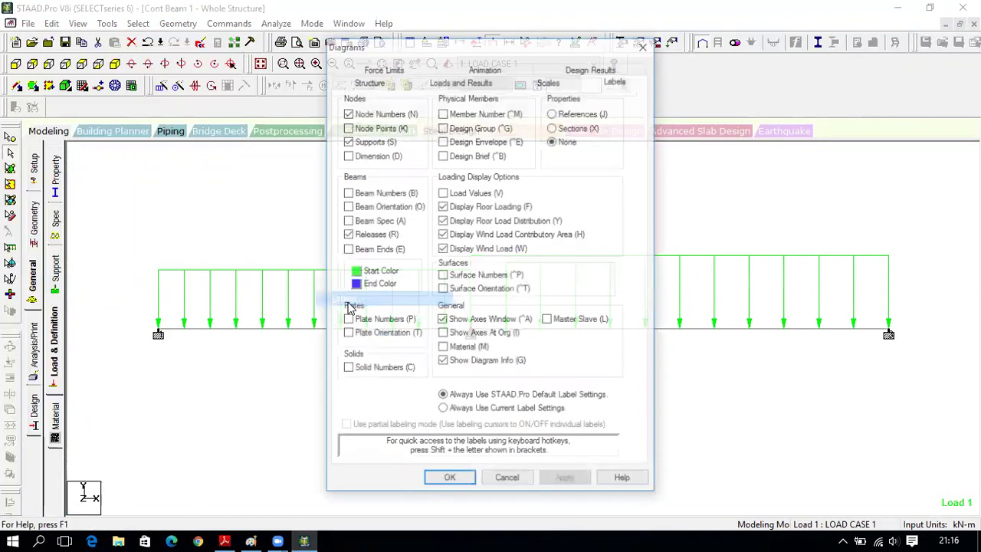
click(443, 193)
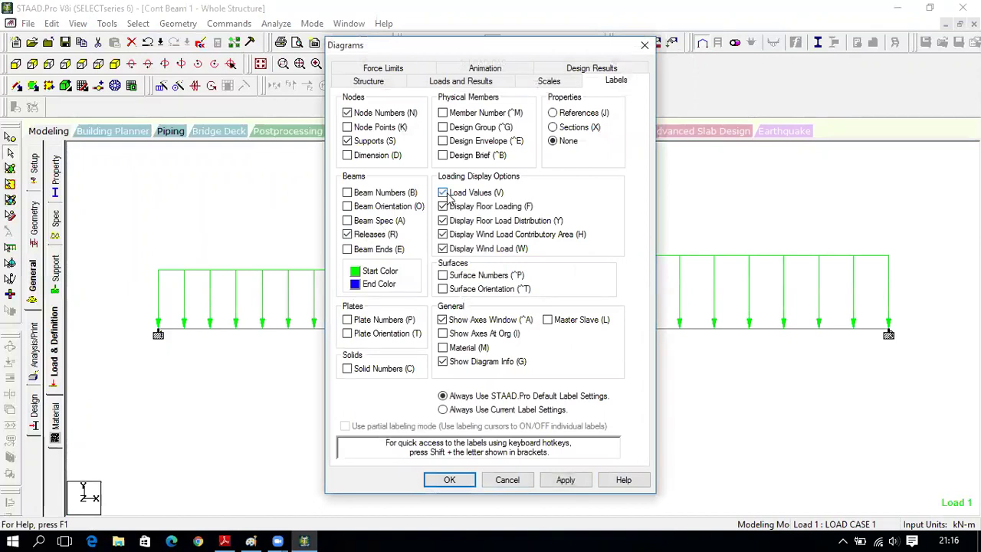
click(450, 480)
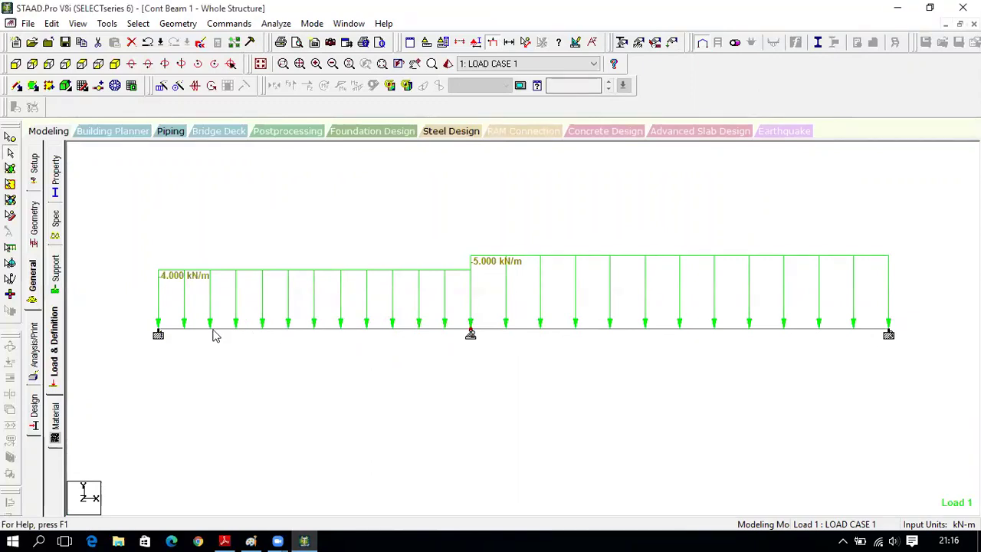
click(223, 540)
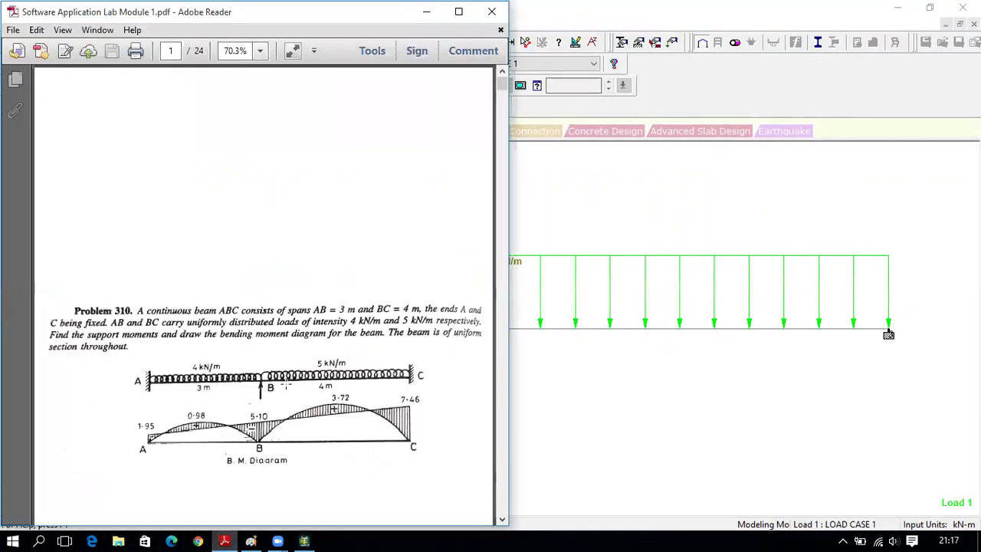
Step: Switch back to the STAAD.Pro beam model carrying the -4.000 and -5.000 kN/m loads
click(295, 533)
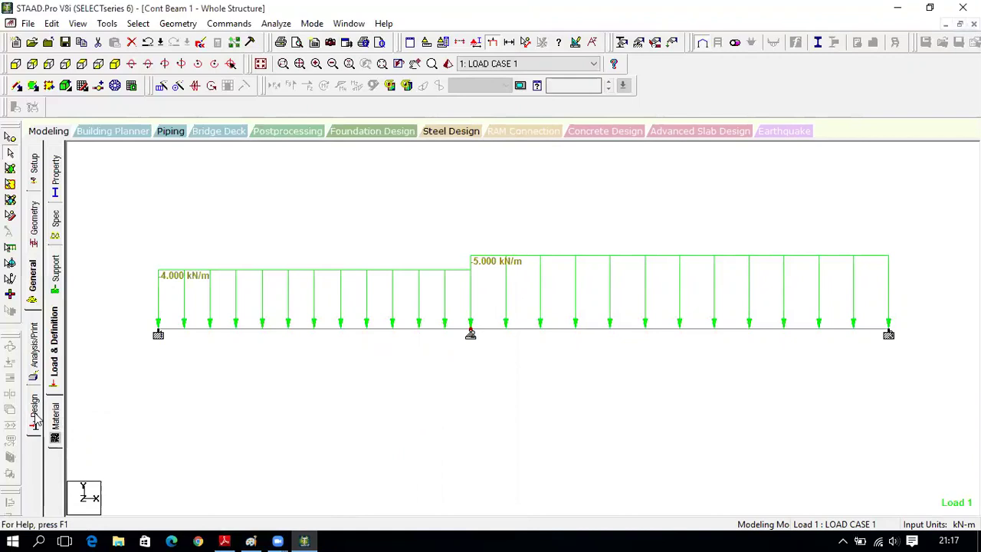
click(34, 360)
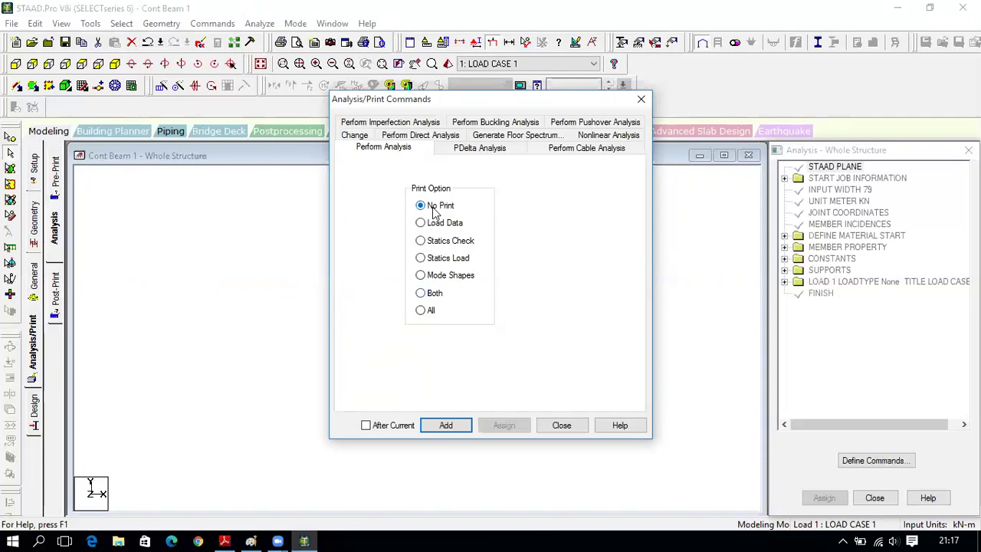
Step: Add a Perform Analysis (No Print) command and run the analysis, finishing with 0 errors
click(445, 426)
click(564, 426)
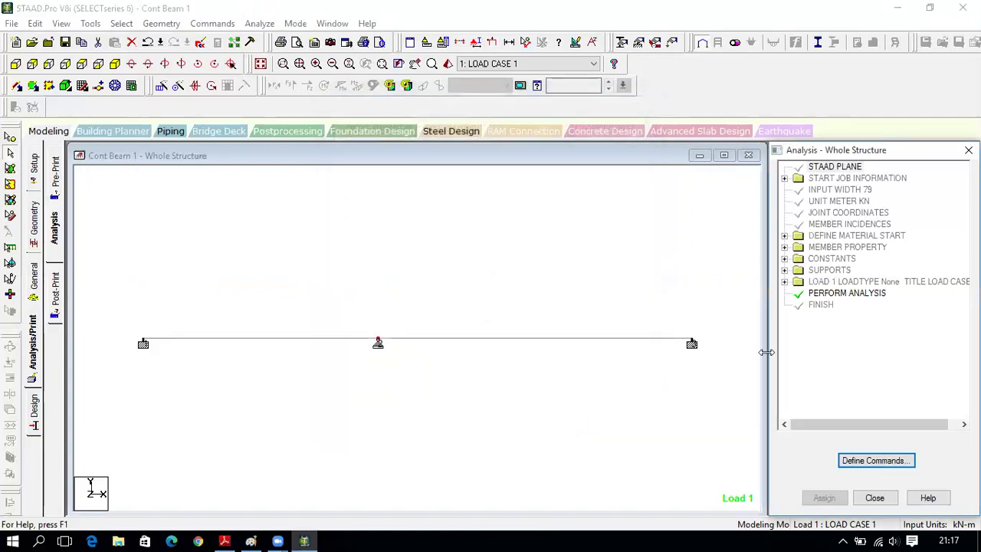
click(838, 296)
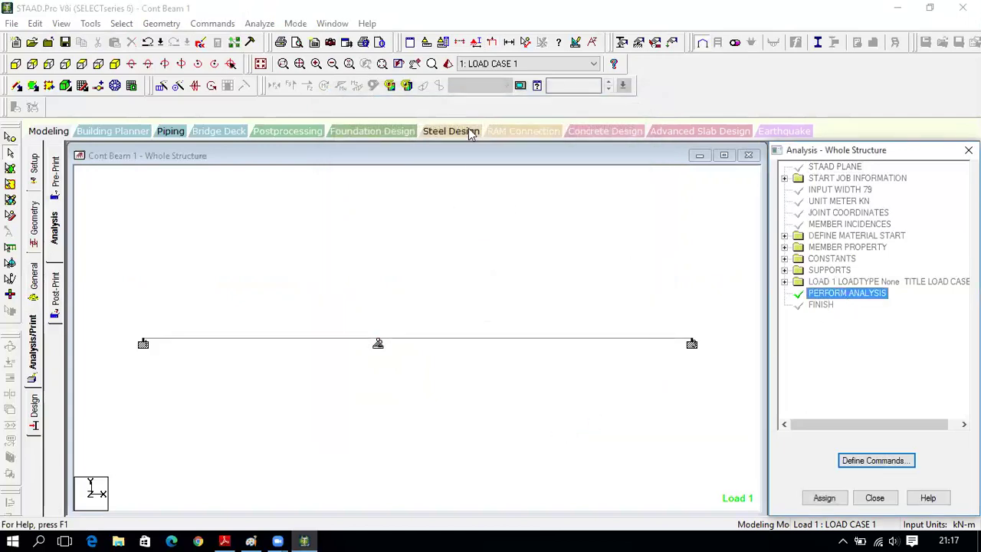
click(260, 25)
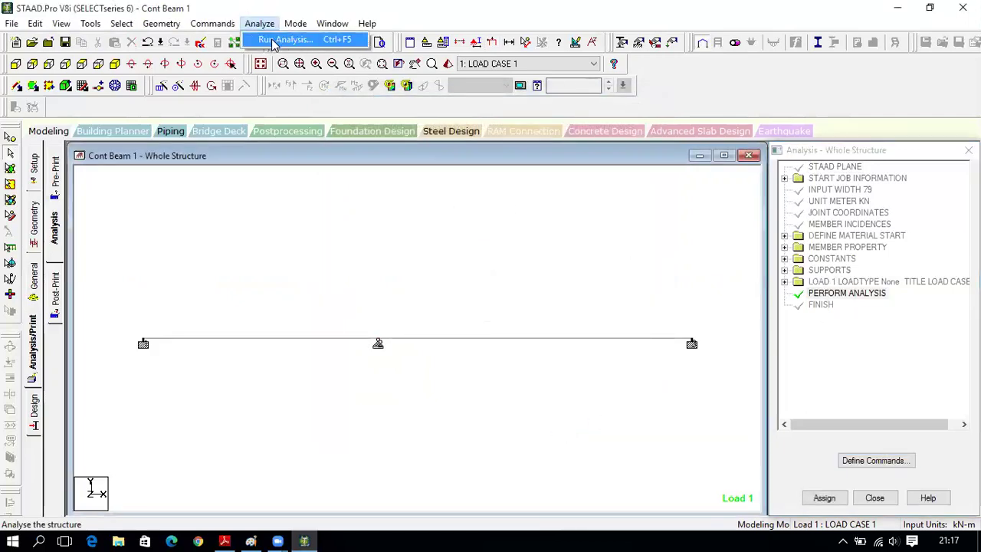
click(280, 40)
Step: Save and analyse beam ABC, then view Load Case 1 results in a maximized Postprocessing view
click(401, 293)
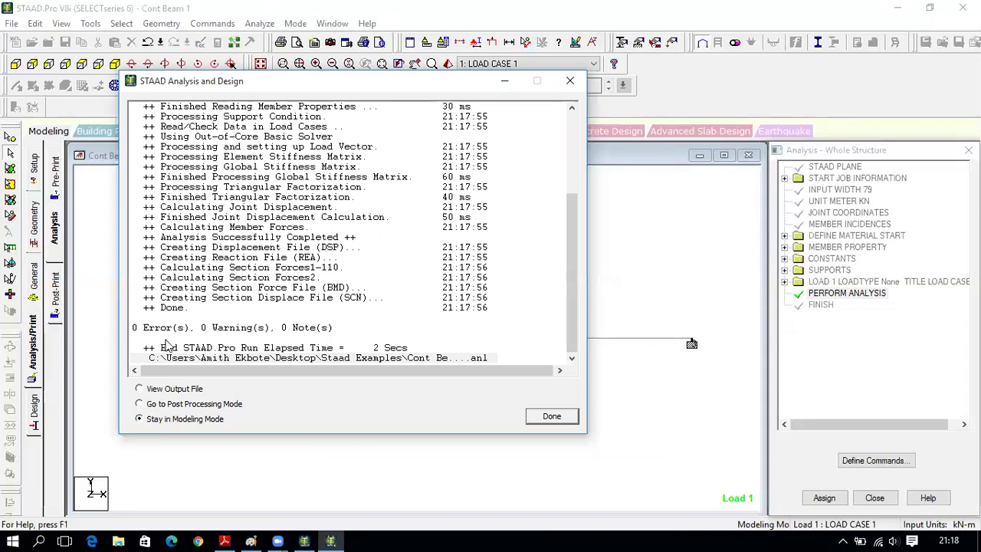
click(207, 406)
click(546, 416)
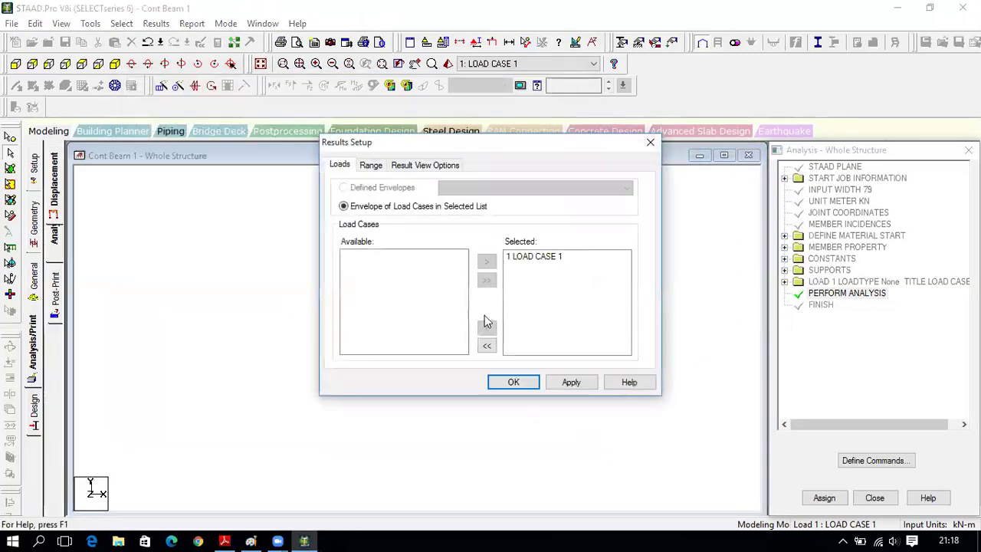
click(529, 258)
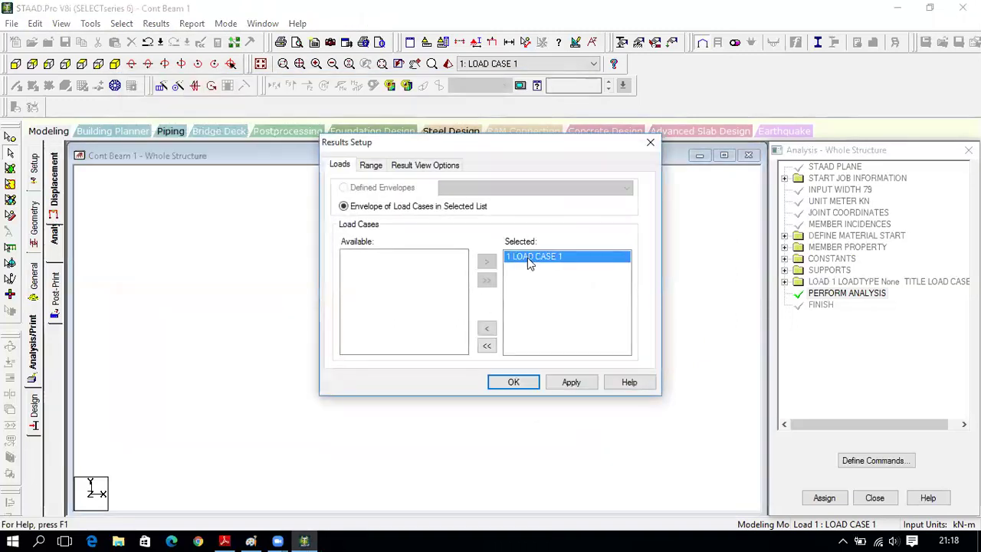
click(526, 383)
click(483, 159)
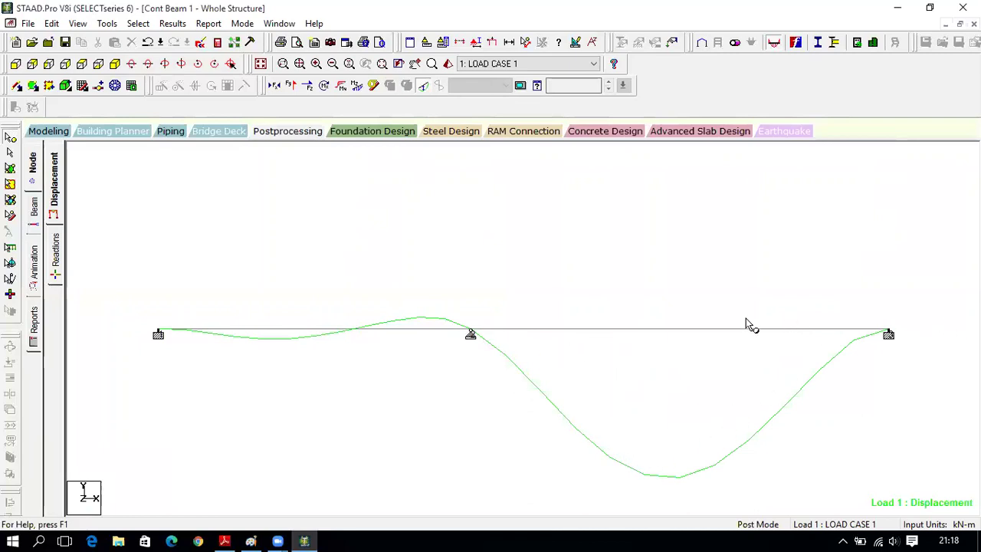
Step: Bring up the beam problem PDF to compare with the Load 1 deflected shape
click(223, 537)
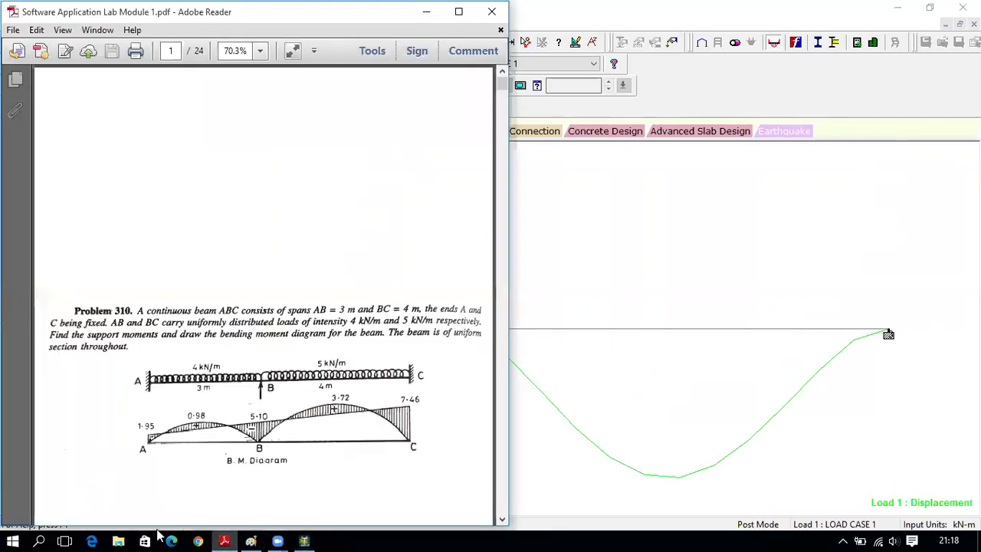
Step: In Paint, sketch a smiling face and, to its right, a frowning face
click(250, 541)
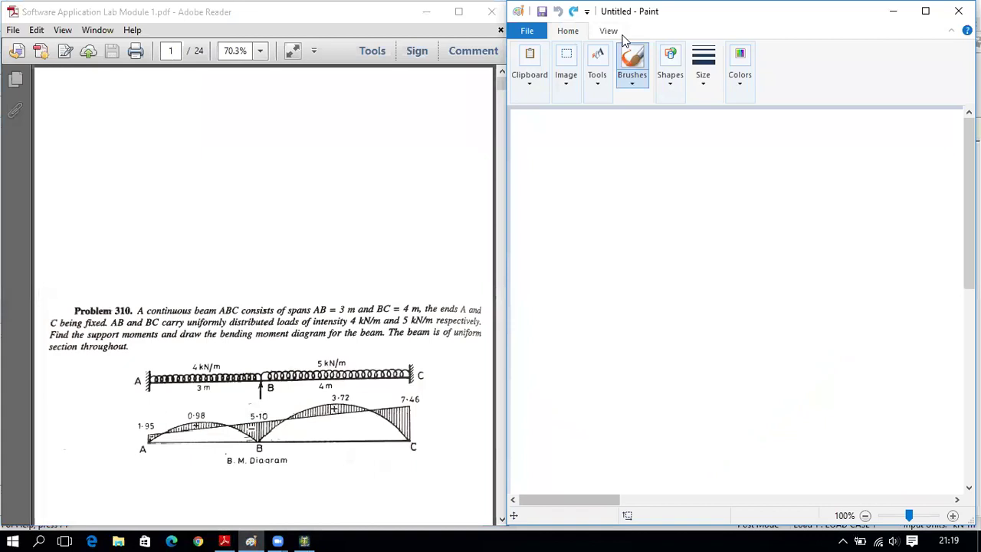
mouse_move(558, 193)
mouse_down()
mouse_move(614, 228)
mouse_move(648, 224)
mouse_move(672, 191)
mouse_up()
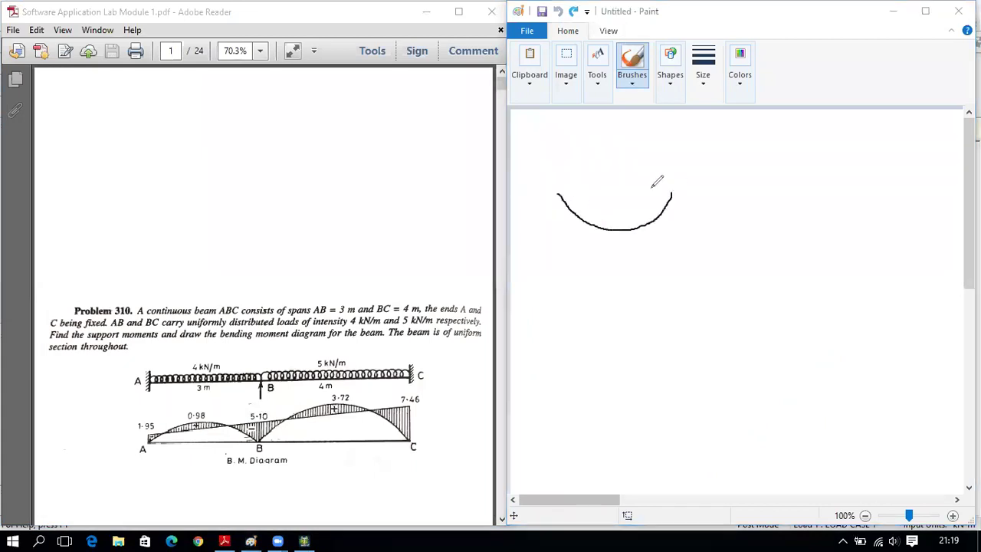
mouse_move(601, 159)
mouse_down()
mouse_move(581, 171)
mouse_move(604, 158)
mouse_move(641, 171)
mouse_move(645, 156)
mouse_up()
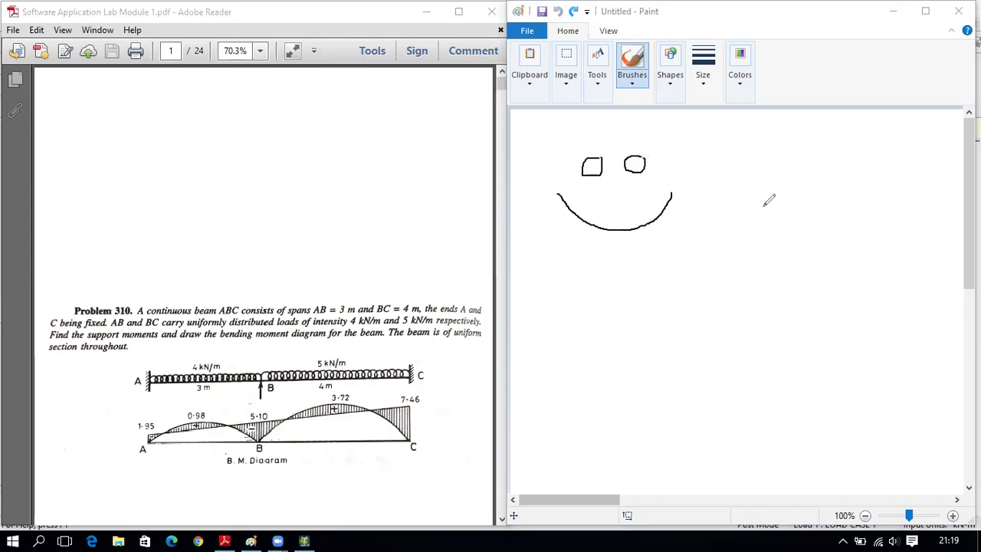
mouse_move(758, 226)
mouse_down()
mouse_move(807, 176)
mouse_move(831, 179)
mouse_move(864, 222)
mouse_up()
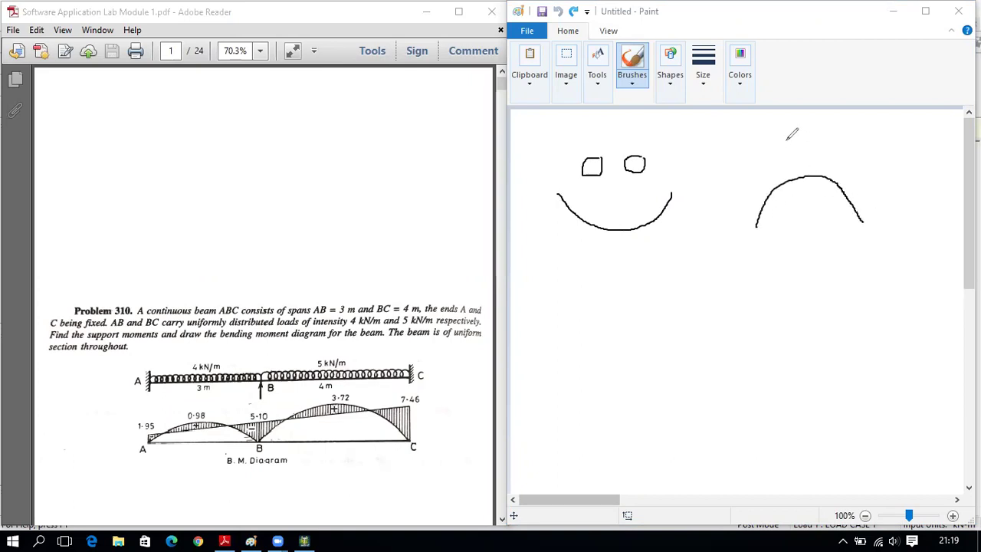
mouse_move(765, 141)
mouse_down()
mouse_move(781, 153)
mouse_move(779, 136)
mouse_move(836, 147)
mouse_move(836, 135)
mouse_up()
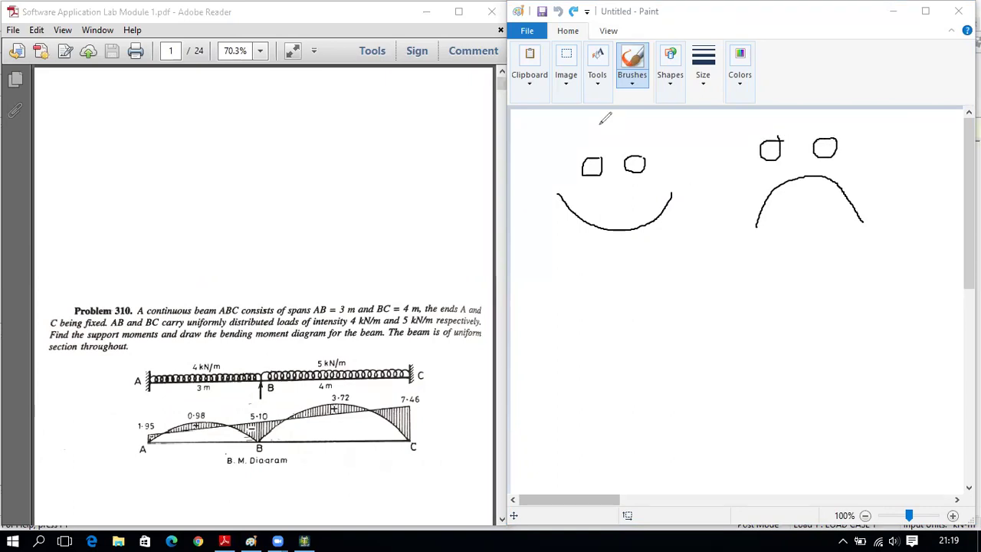
Step: Label the smiling face 'Sagging' and the frowning face 'Hogging'
click(562, 263)
text(Sa)
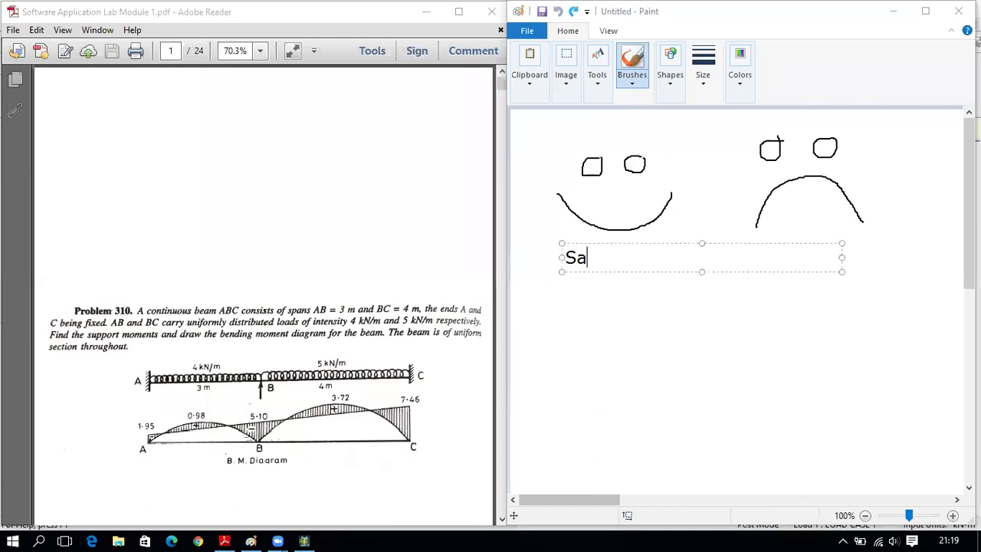
text(gging)
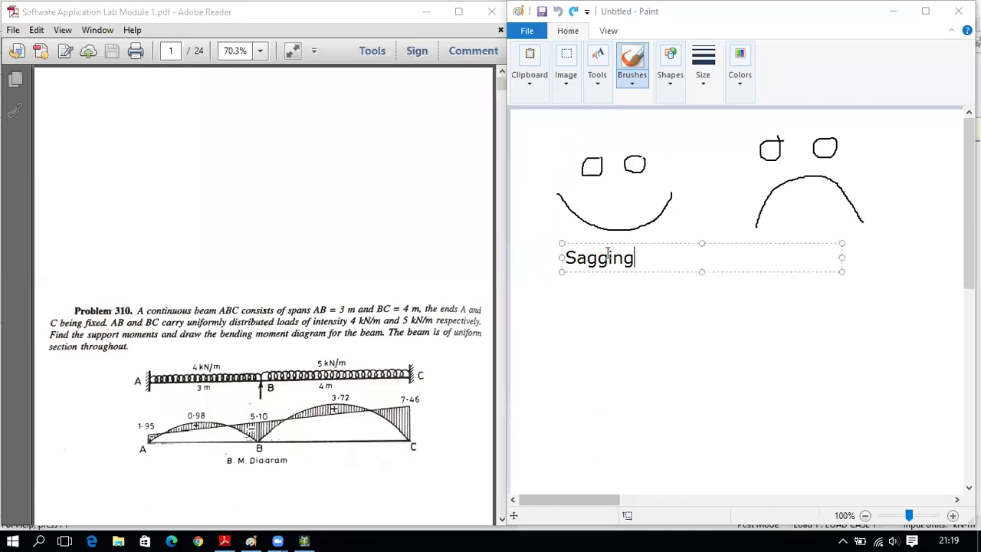
click(797, 289)
click(778, 253)
text(Hogging)
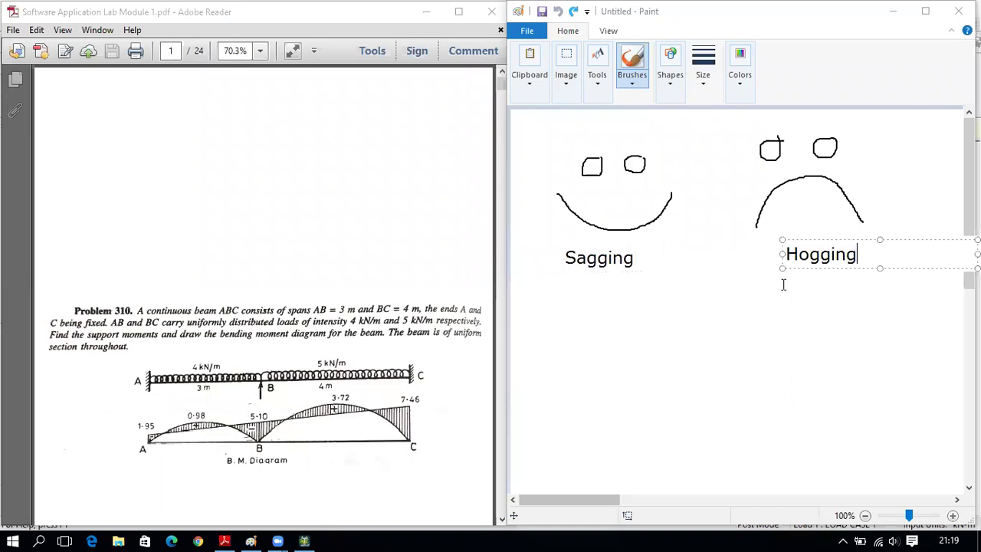
click(762, 310)
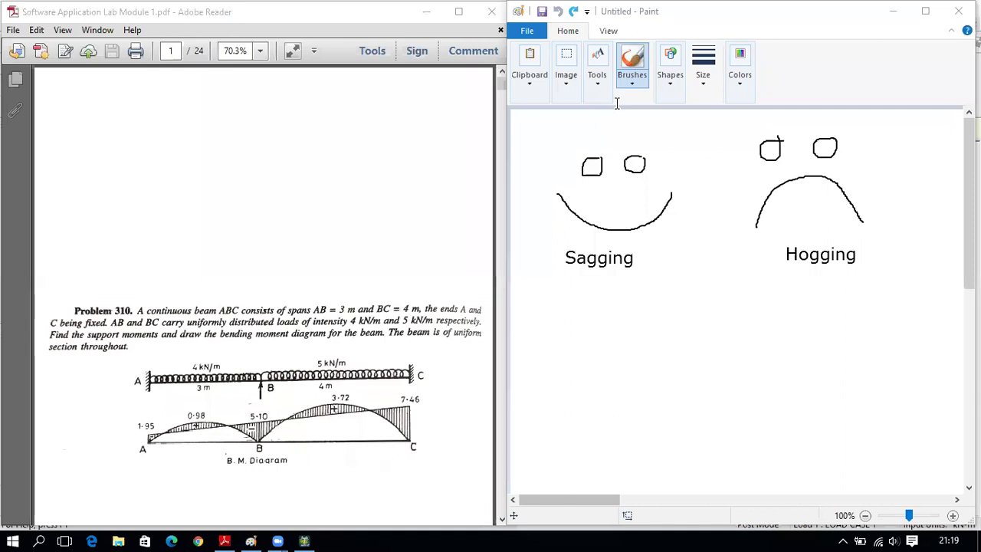
click(305, 540)
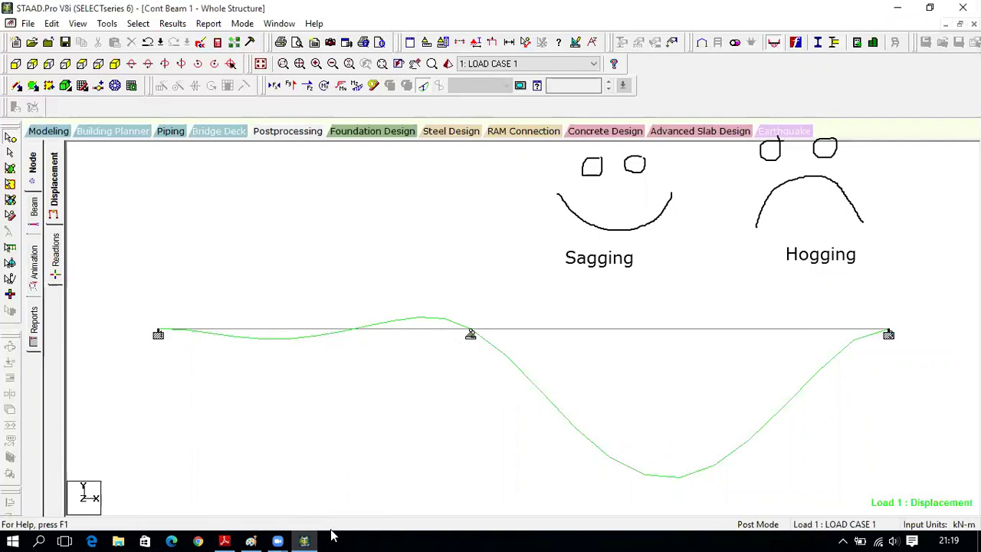
Step: Erase the Sagging and Hogging sketches drawn over the STAAD.Pro screen
click(277, 541)
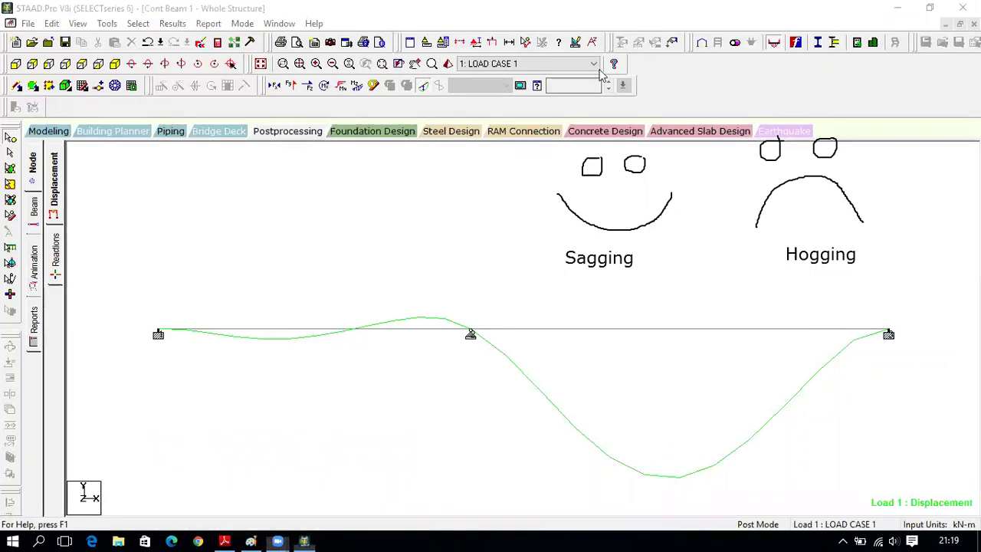
click(592, 167)
click(635, 164)
click(583, 218)
click(576, 256)
drag(721, 186, 830, 247)
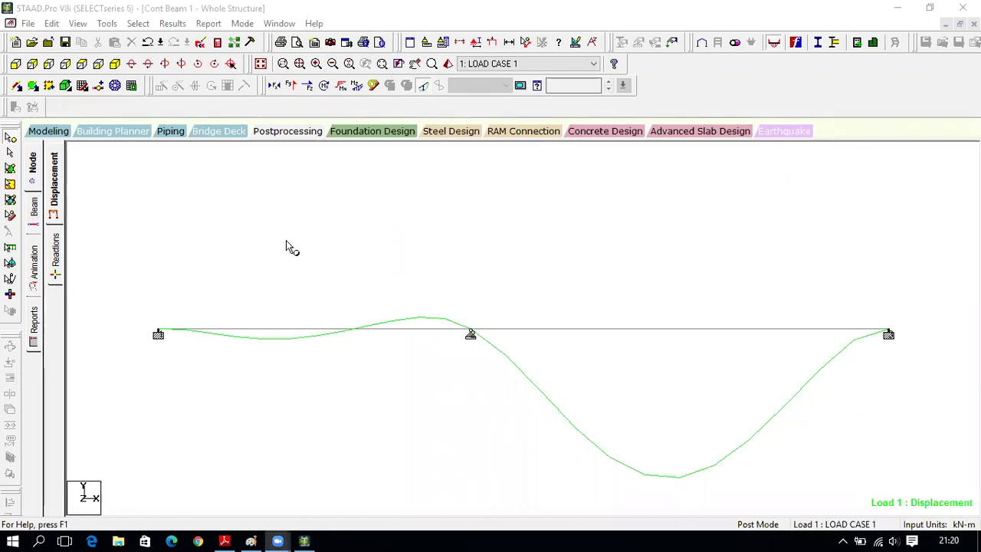
Step: Annotate the maximum resultant displacements (0.007 mm, 0.100 mm), then hide the deflection diagram
click(173, 24)
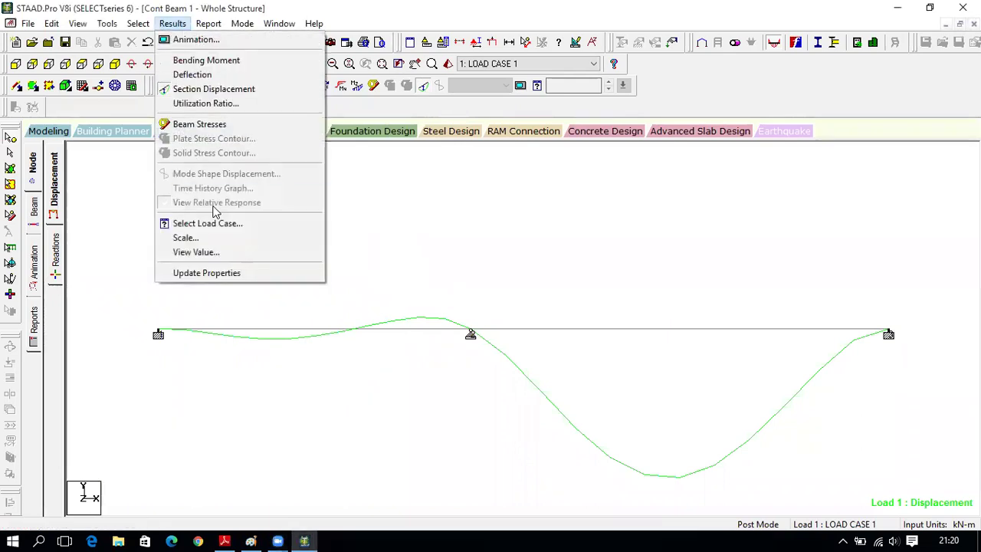
click(231, 257)
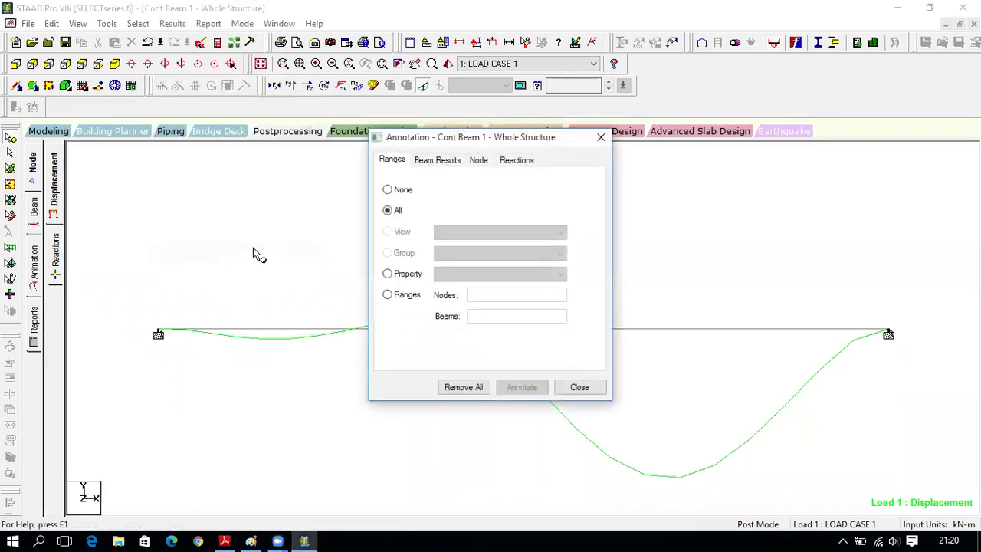
click(440, 160)
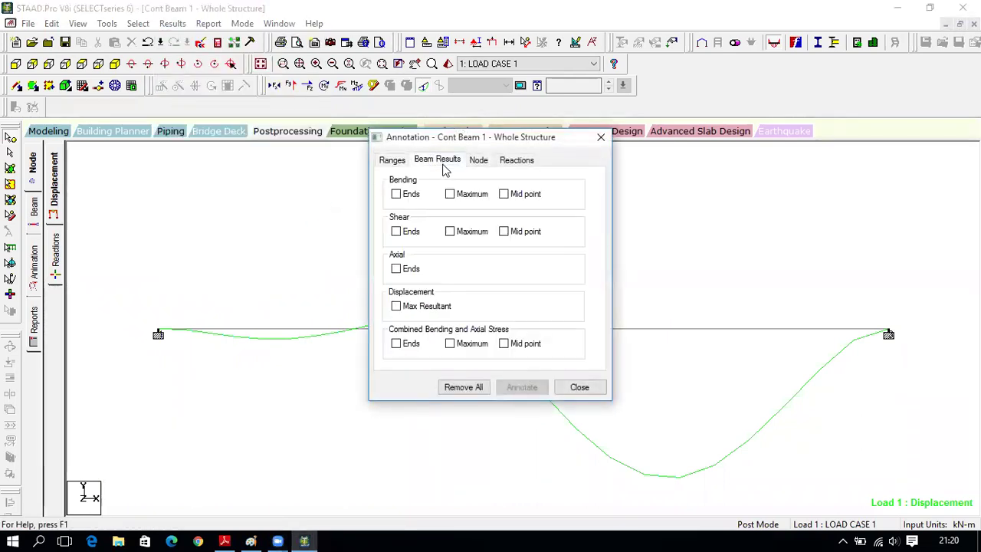
click(396, 307)
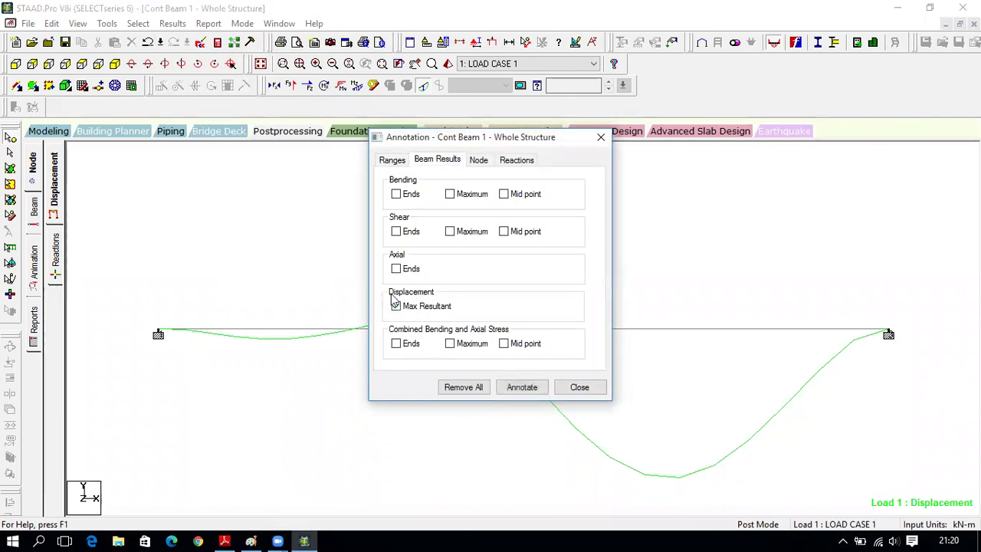
click(523, 388)
click(580, 387)
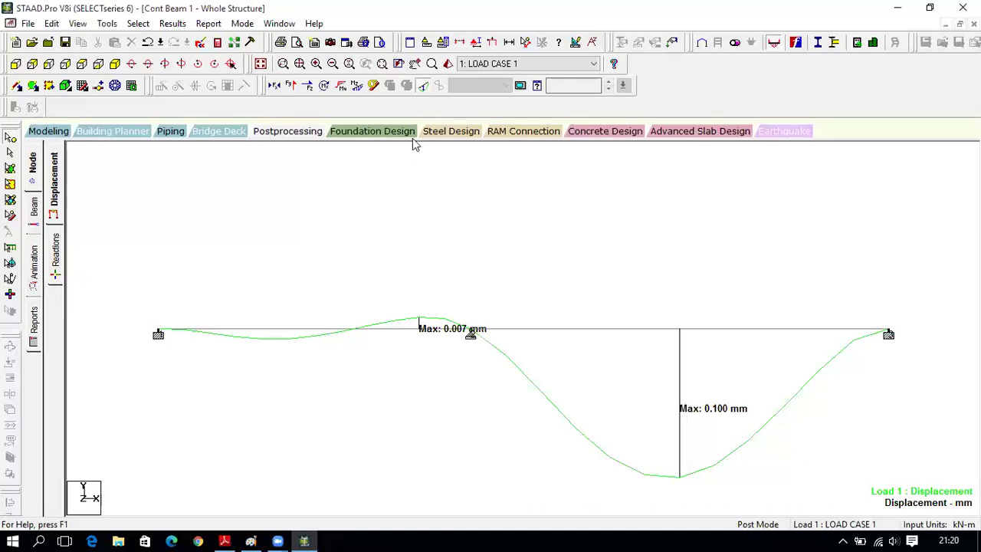
click(422, 87)
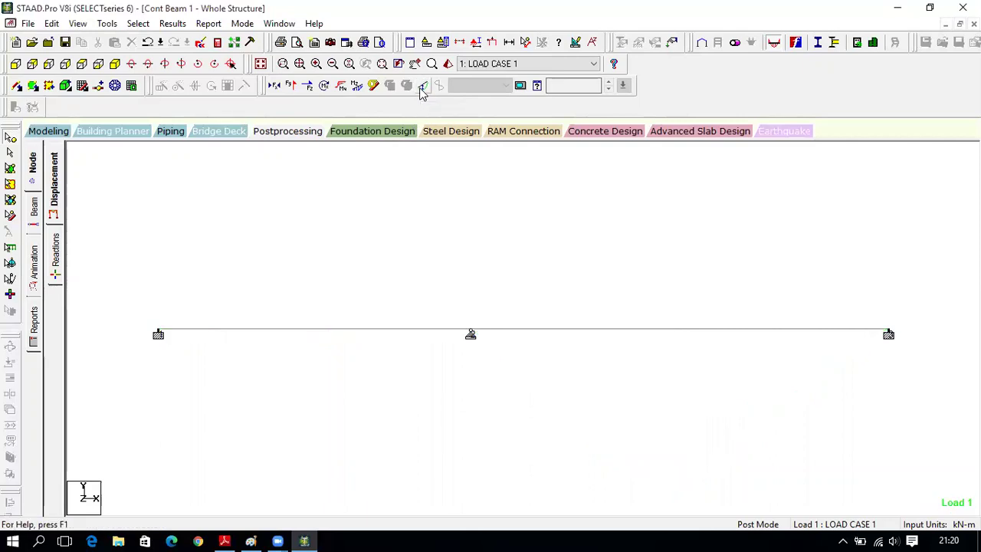
Step: Display Load 1's Bending Z moment diagram on beam ABC, then bring Paint forward
click(356, 86)
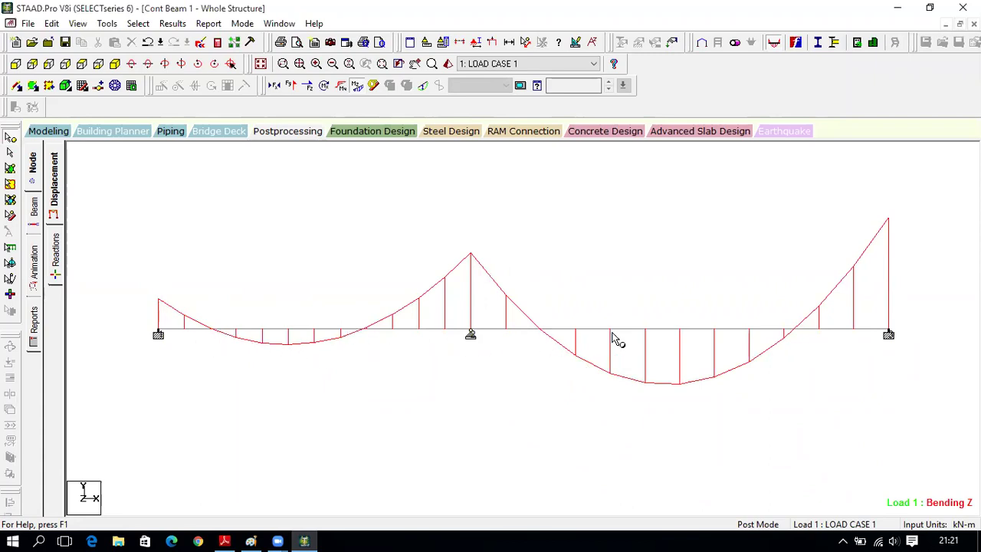
click(251, 541)
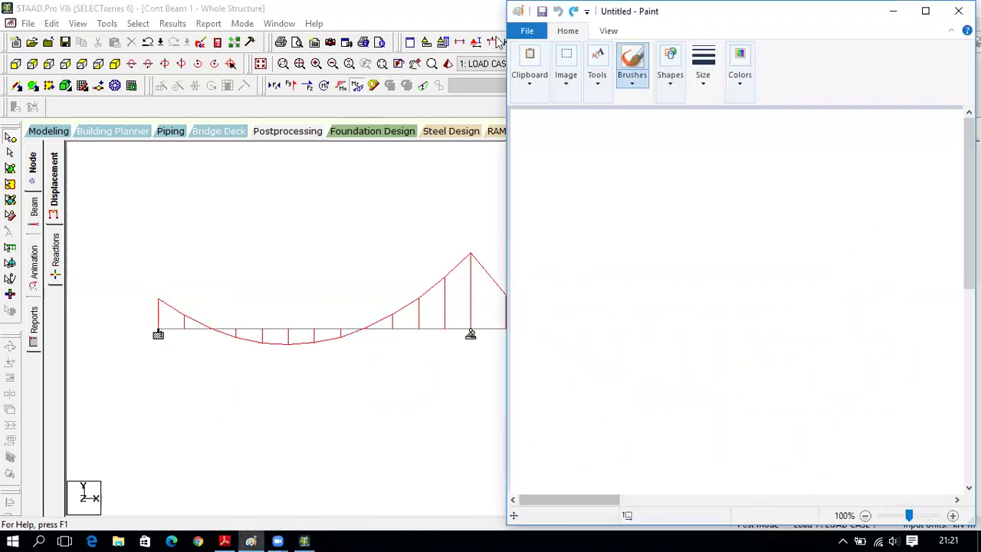
Step: Draw a wide rectangle outline, undoing the trial legs and inner lines sketched around it
mouse_move(547, 192)
mouse_down()
mouse_move(729, 253)
mouse_move(915, 263)
mouse_up()
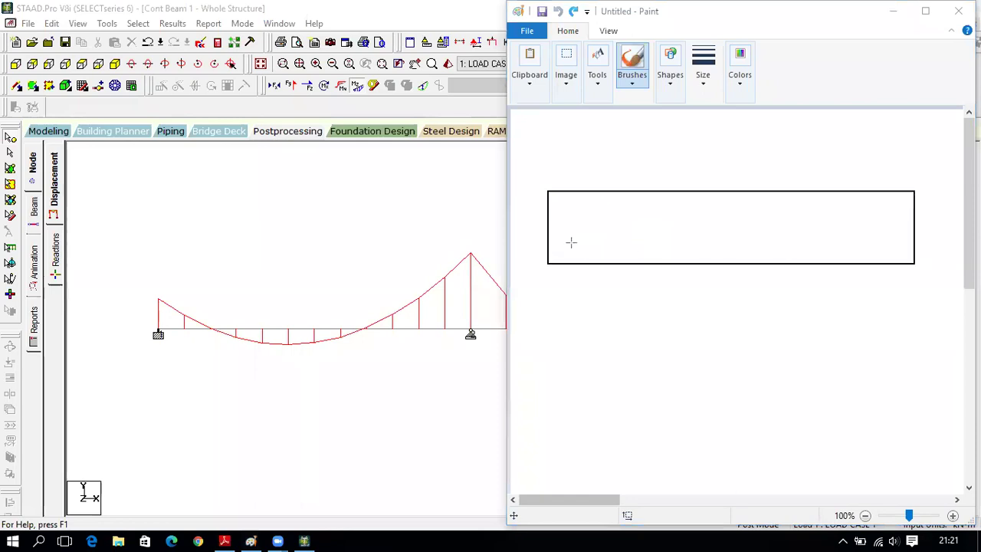
drag(547, 263, 575, 262)
key(ctrl+z)
mouse_move(547, 263)
mouse_down()
mouse_move(578, 345)
mouse_move(576, 395)
mouse_up()
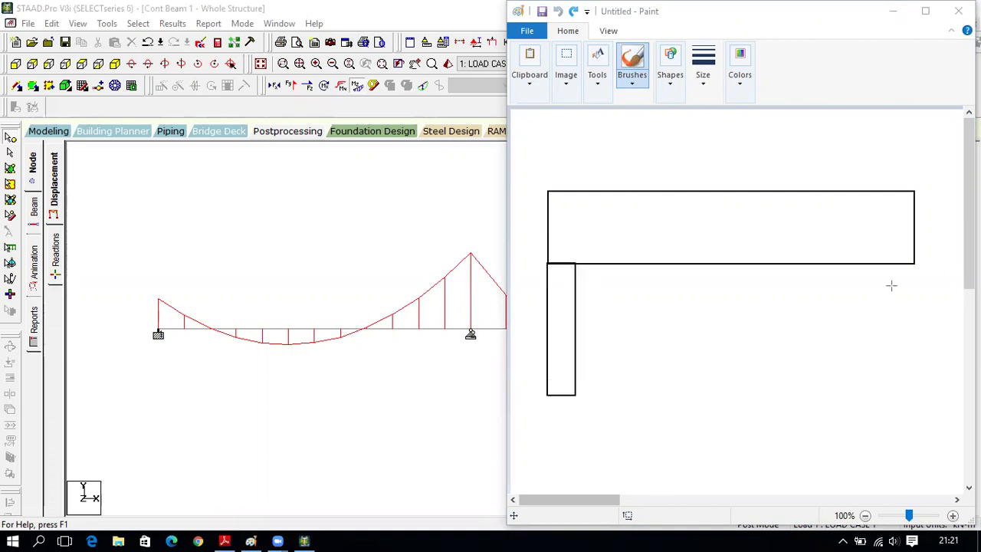
mouse_move(895, 264)
mouse_down()
mouse_move(920, 306)
mouse_move(915, 395)
mouse_up()
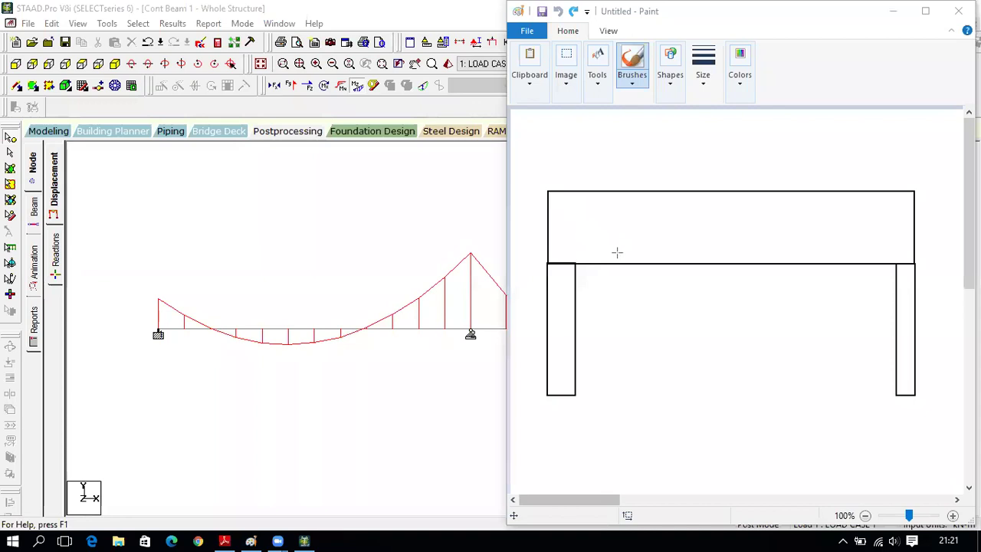
drag(644, 249, 855, 251)
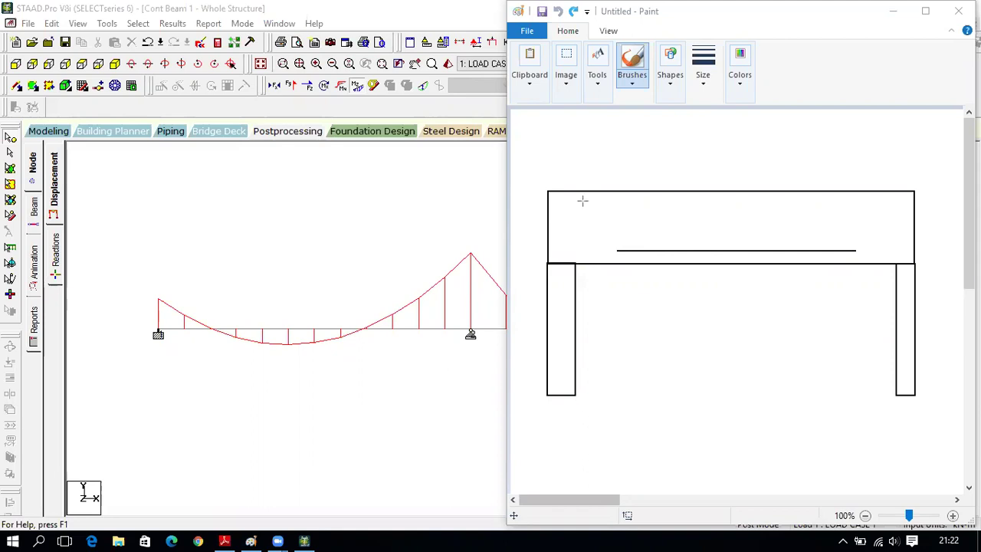
drag(577, 201, 893, 200)
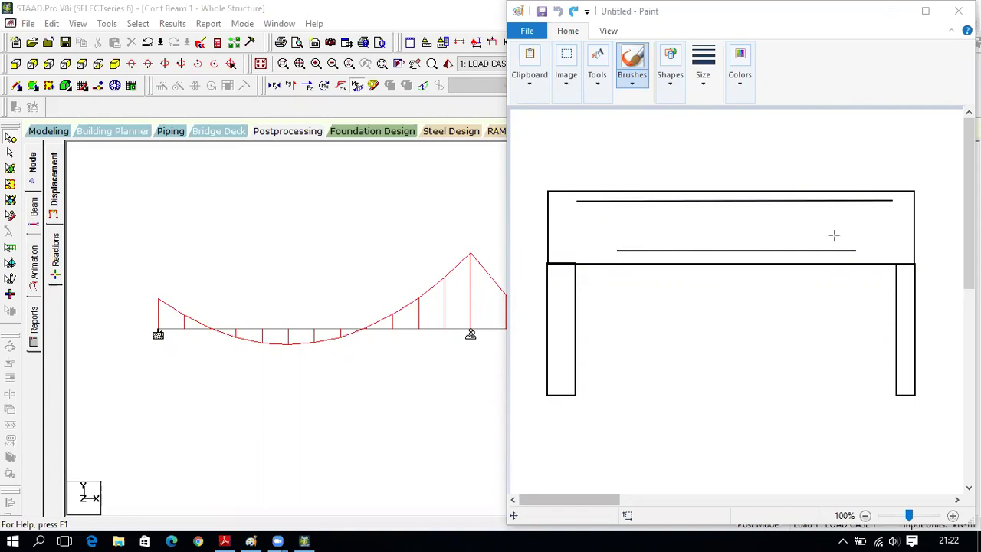
key(ctrl+z)
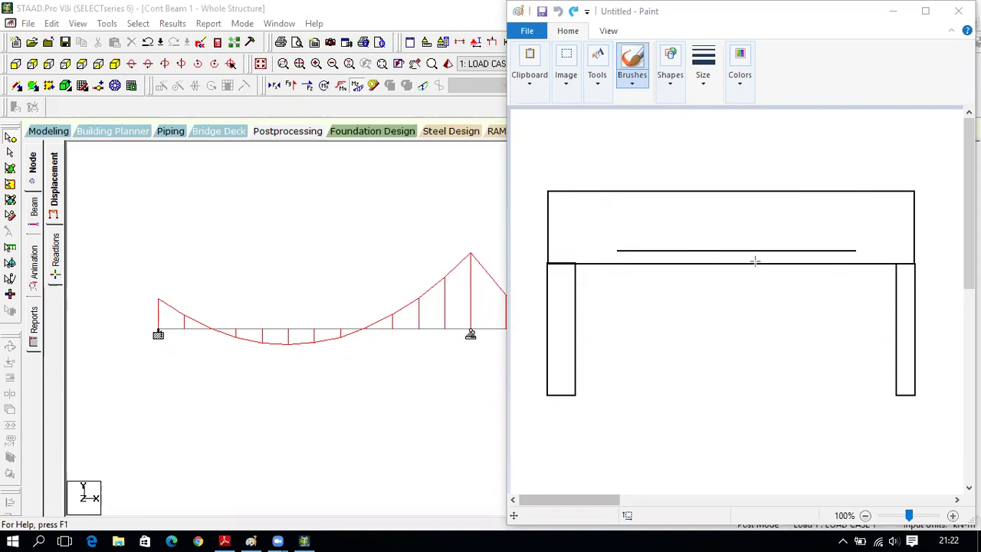
key(ctrl+z)
key(ctrl+z)
key(ctrl+z)
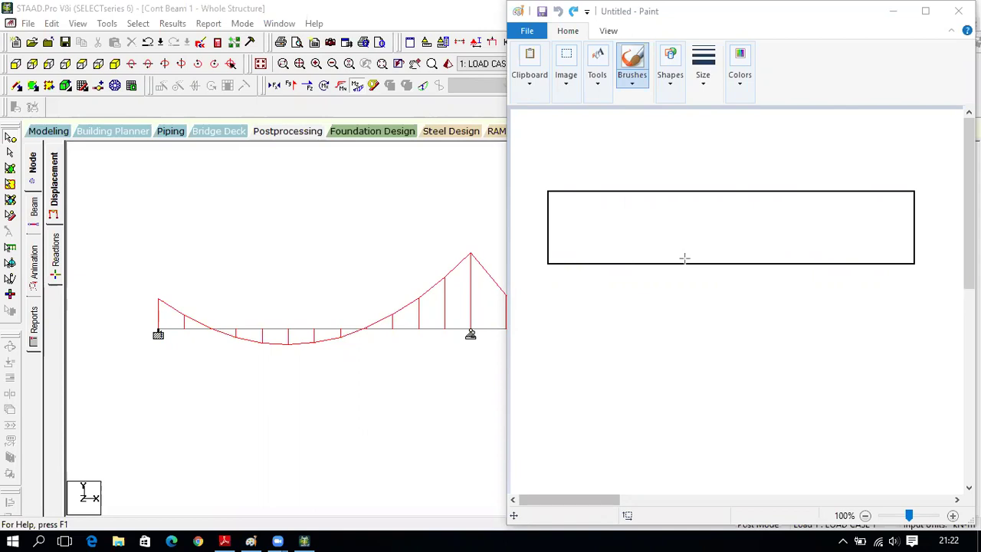
Step: Sketch three legs under the rectangle and two short dashes inside it
mouse_move(550, 263)
mouse_down()
mouse_move(547, 300)
mouse_move(569, 342)
mouse_up()
key(ctrl+z)
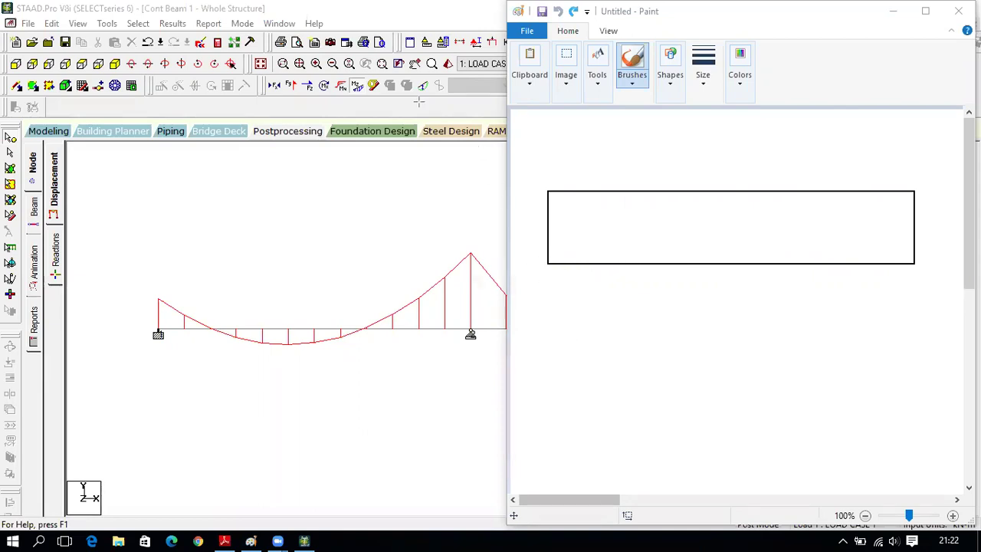
mouse_move(550, 265)
mouse_down()
mouse_move(570, 322)
mouse_move(570, 375)
mouse_up()
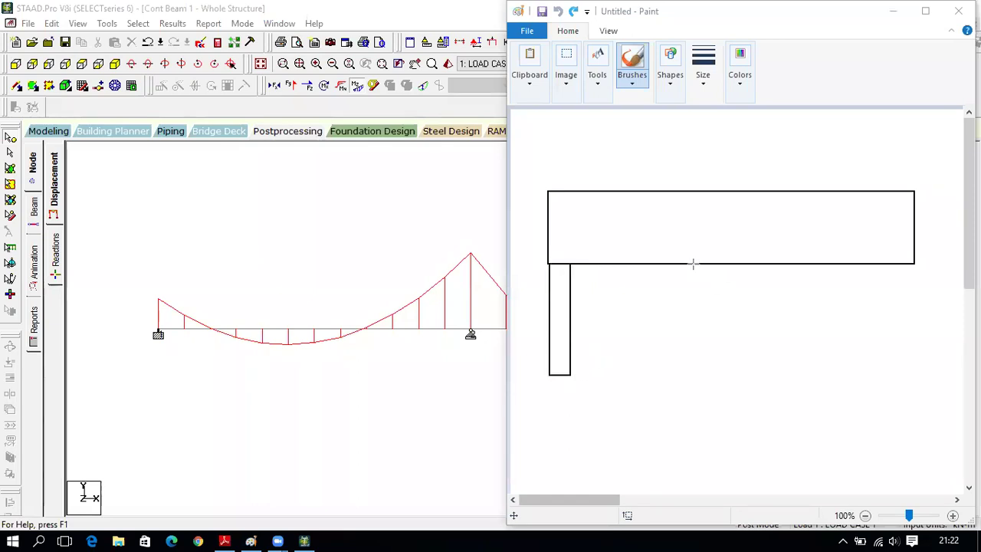
mouse_move(668, 264)
mouse_down()
mouse_move(694, 268)
mouse_move(700, 370)
mouse_up()
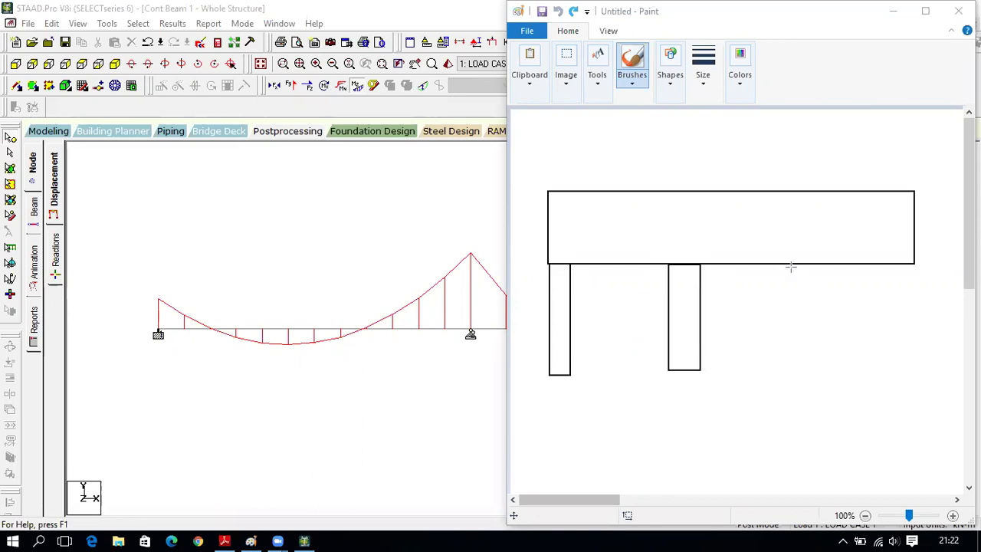
drag(803, 306, 814, 368)
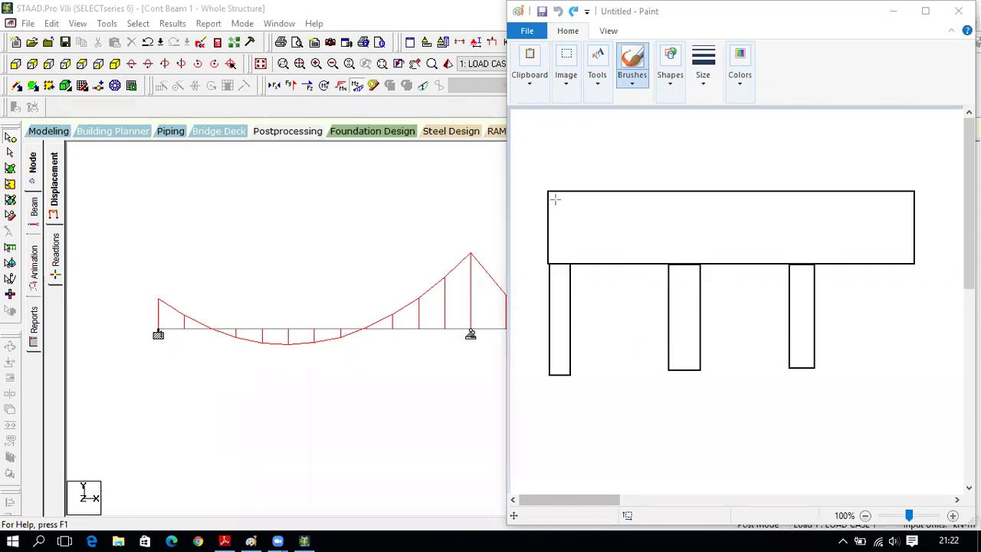
drag(586, 249, 646, 248)
drag(660, 203, 718, 203)
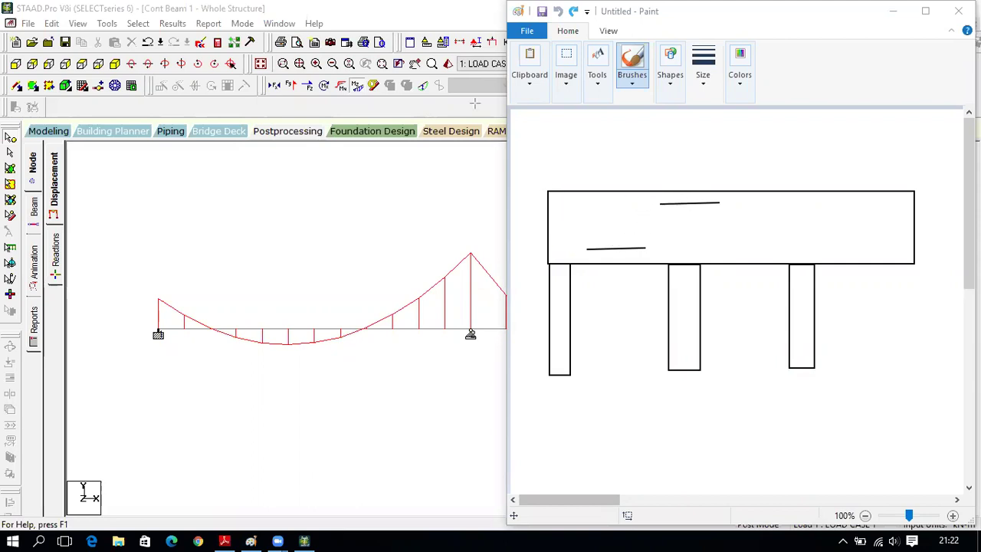
Step: Add two more short dashes, then erase the entire table sketch
mouse_move(545, 185)
mouse_down()
mouse_move(571, 218)
mouse_move(630, 257)
mouse_move(655, 239)
mouse_move(690, 185)
mouse_up()
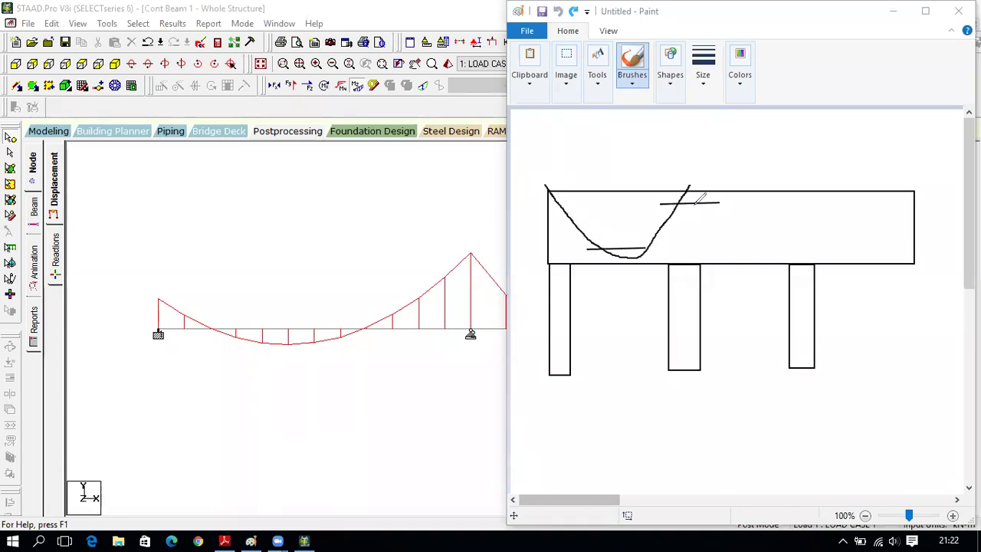
key(ctrl+z)
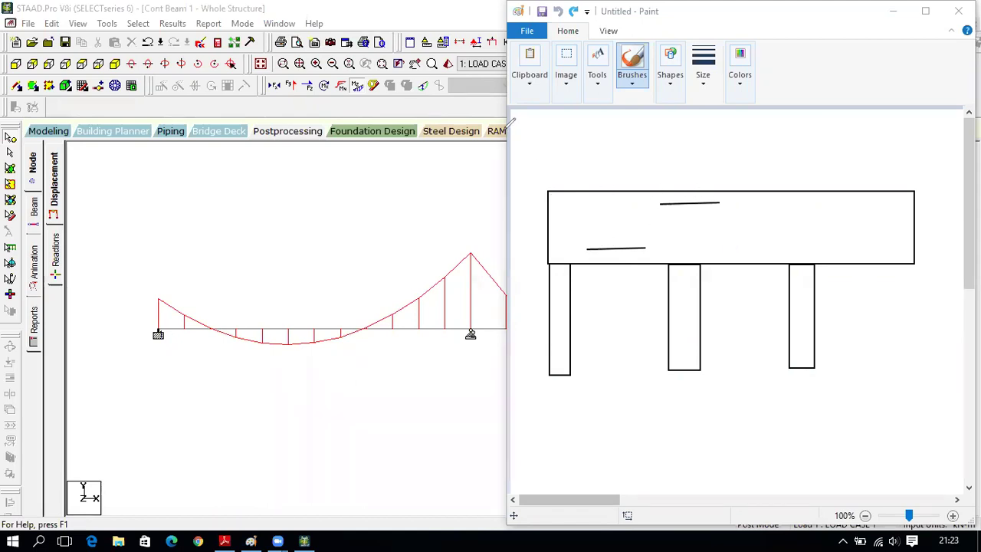
drag(716, 248, 771, 247)
drag(779, 205, 828, 205)
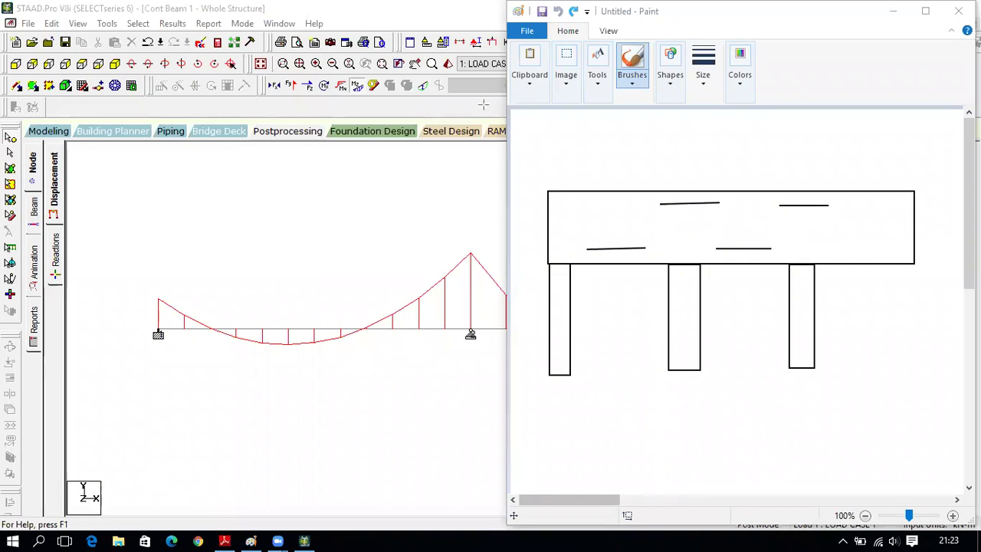
mouse_move(565, 164)
mouse_down()
mouse_move(564, 379)
mouse_move(756, 228)
mouse_move(776, 200)
mouse_move(569, 274)
mouse_move(644, 225)
mouse_move(695, 261)
mouse_move(643, 264)
mouse_move(781, 274)
mouse_move(801, 396)
mouse_up()
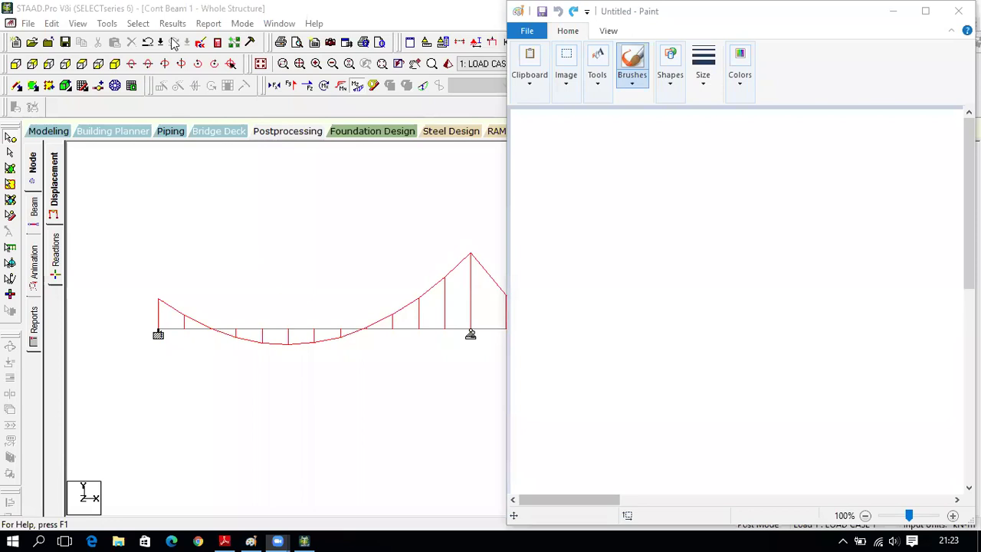
Step: Annotate end and mid-point bending moments (1.997 kNm at A, 0.961 kNm in AB) on the diagram
click(266, 246)
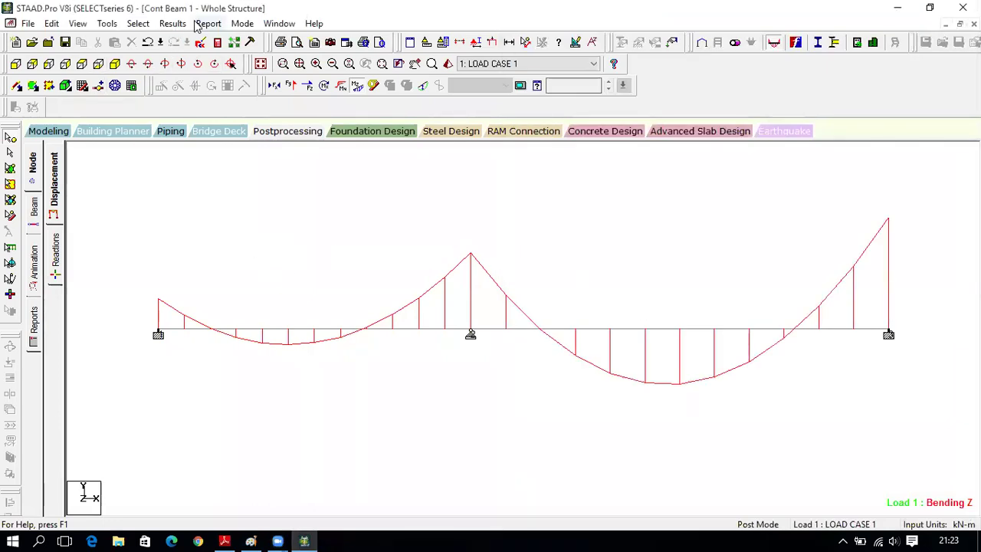
click(167, 23)
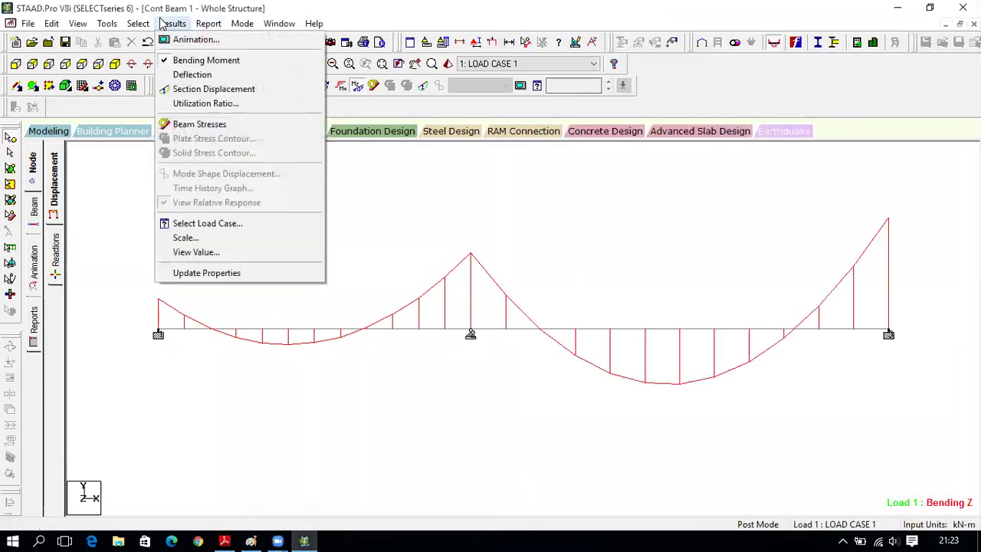
click(196, 252)
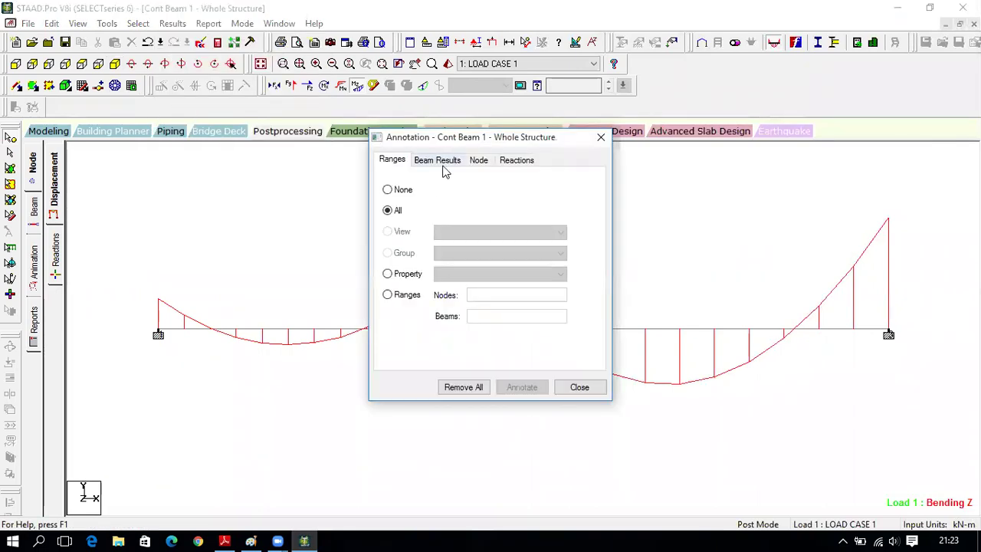
click(443, 162)
click(396, 307)
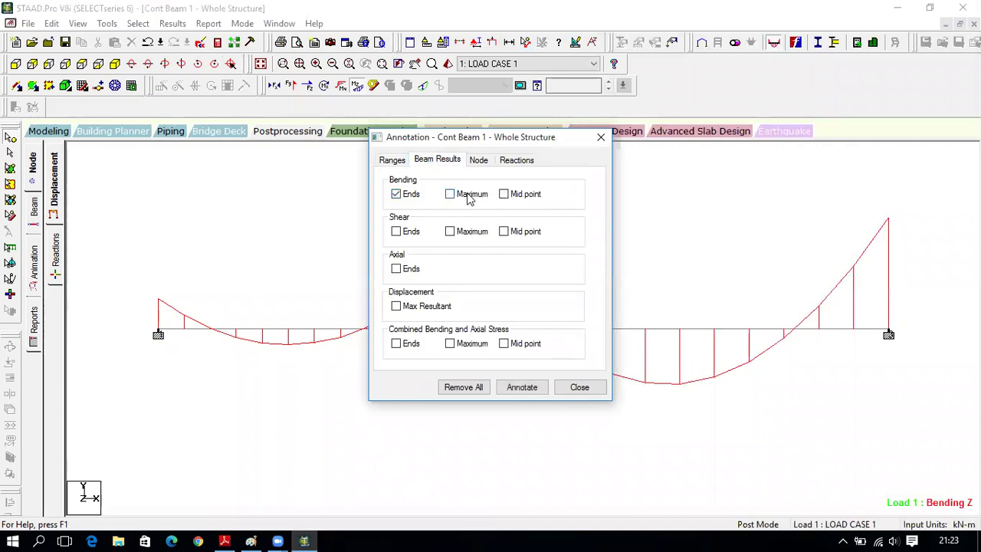
click(505, 195)
click(522, 388)
click(584, 388)
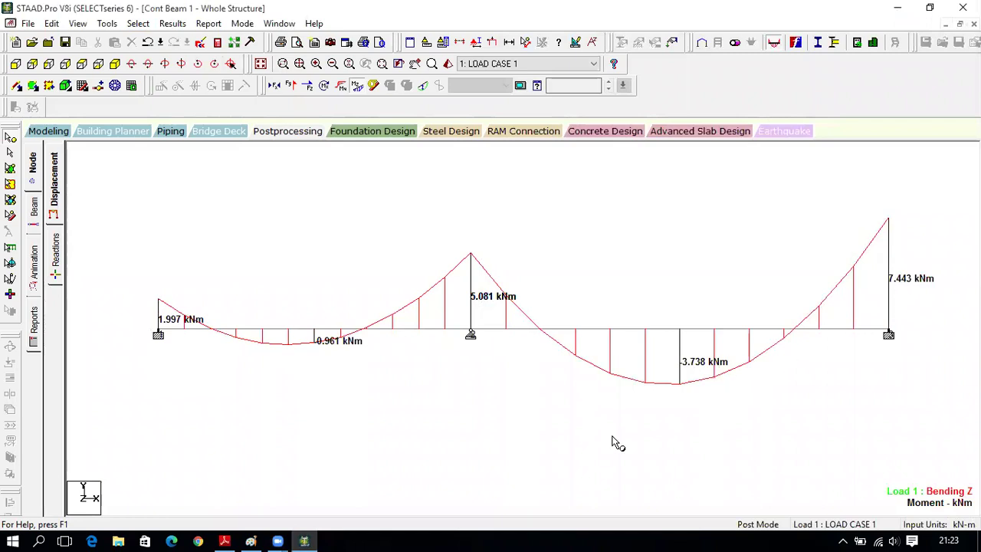
click(232, 537)
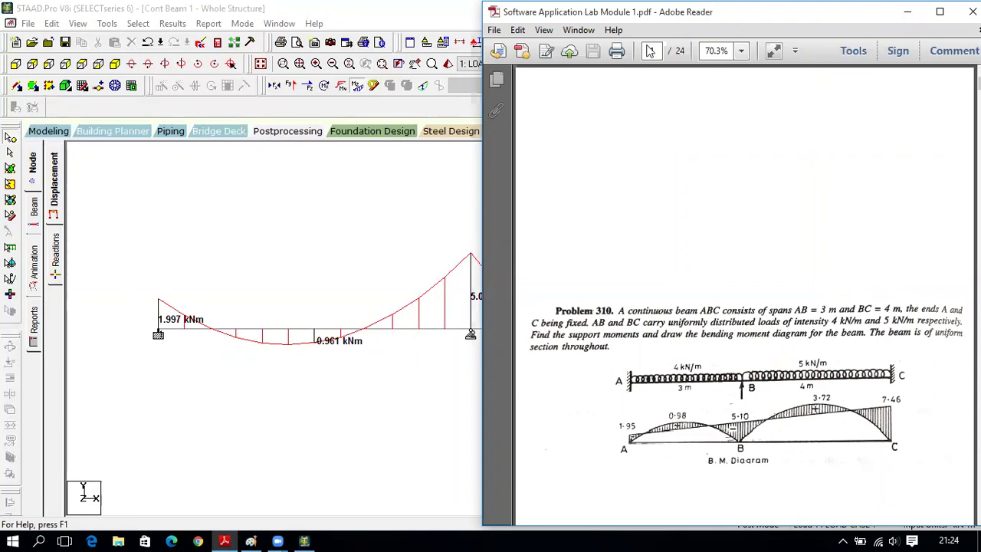
Step: Move the Problem 310 PDF aside to compare its B.M. diagram, then close it
drag(690, 14, 127, 68)
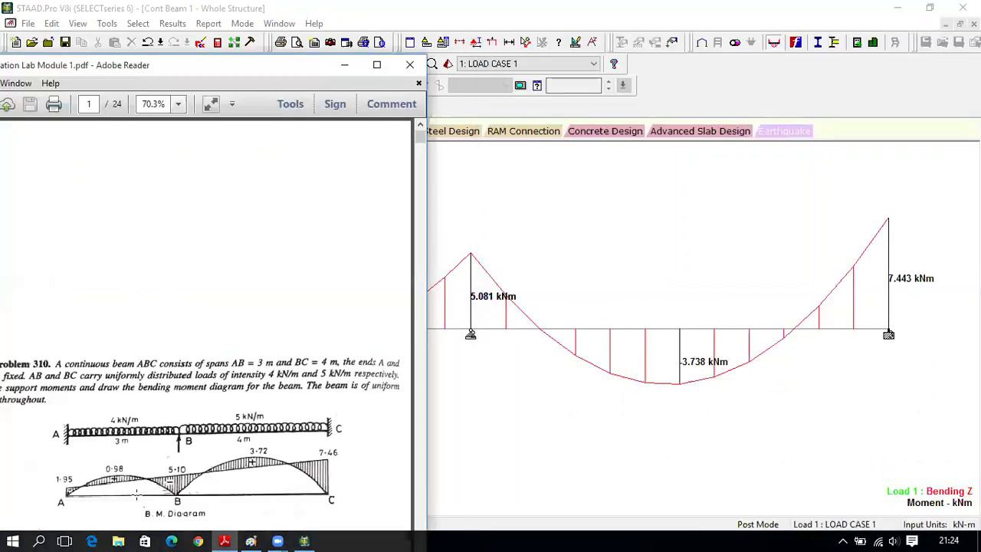
click(403, 72)
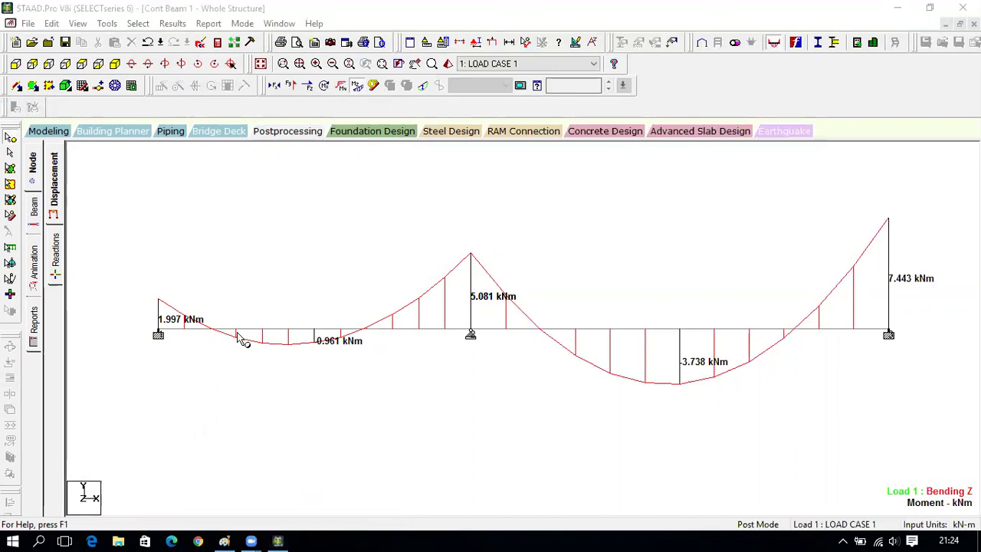
Step: Replace the moment diagram with Shear Y and label end shears, 4.972 kN to -10.590 kN
click(357, 86)
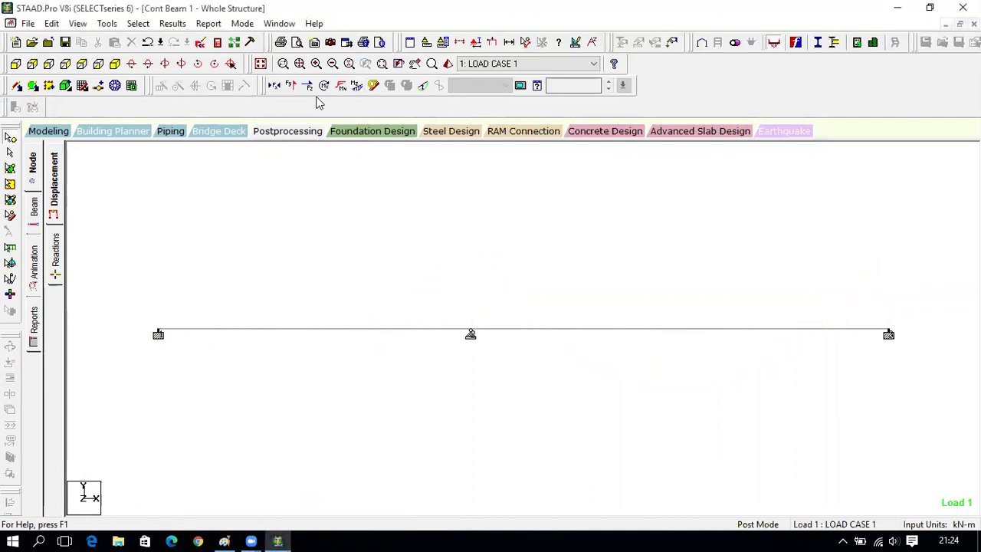
click(292, 85)
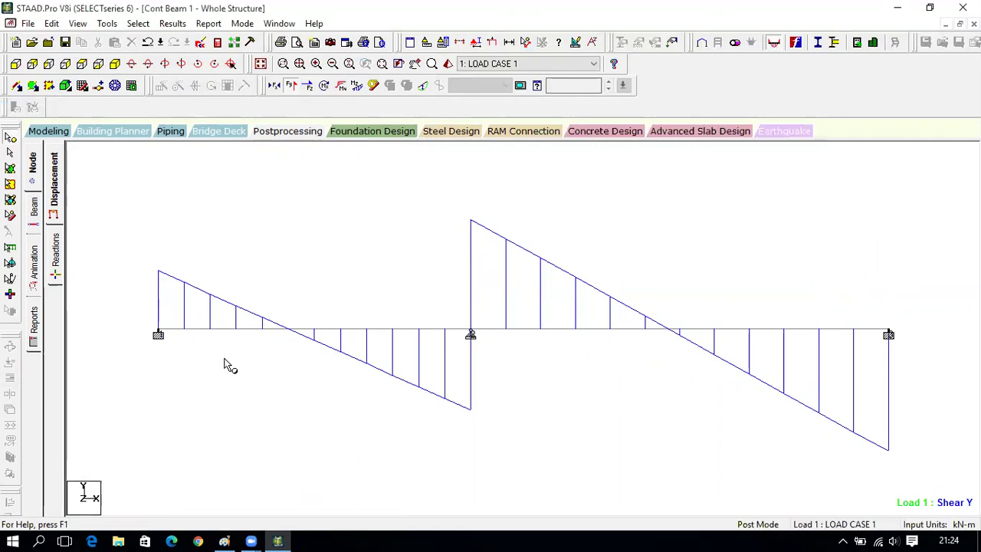
click(172, 23)
click(222, 257)
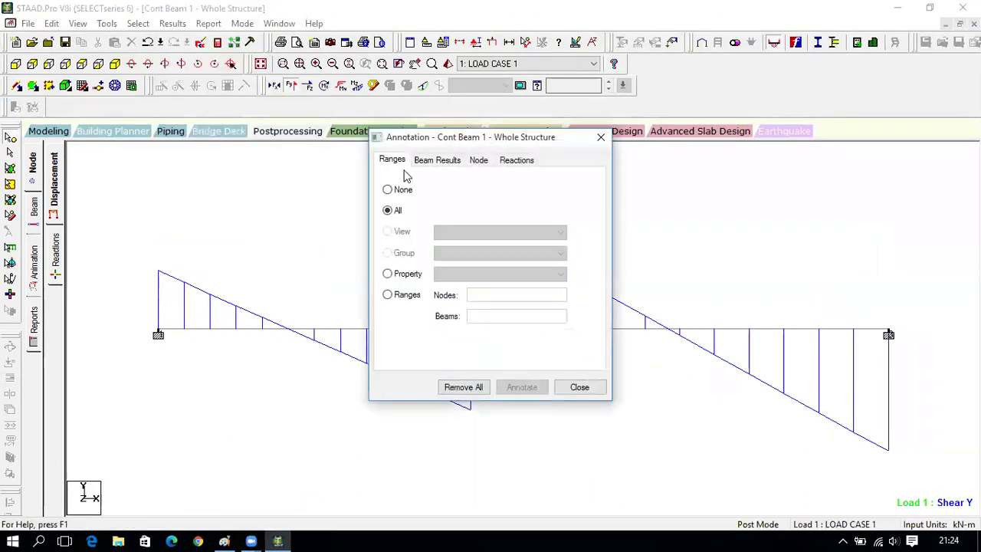
click(426, 160)
click(397, 196)
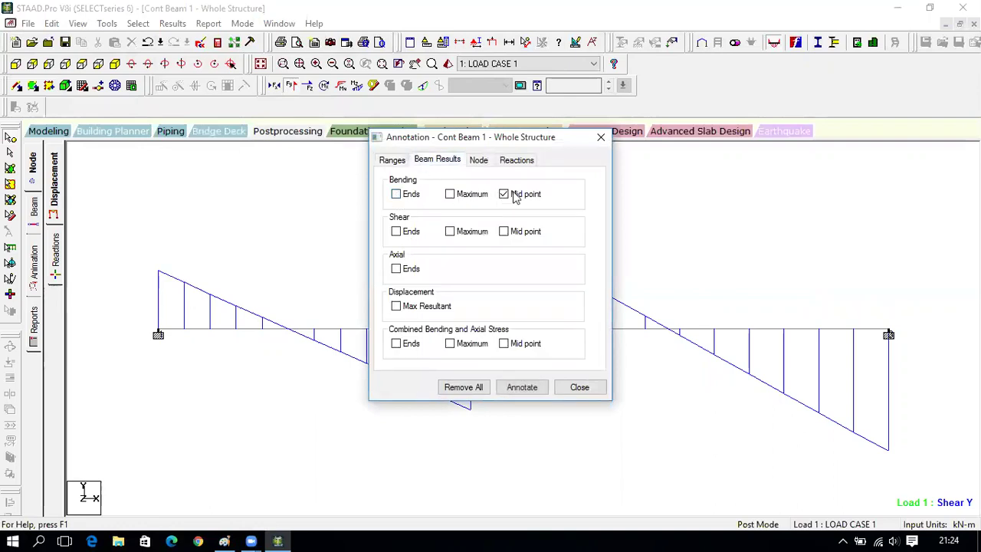
click(396, 233)
click(522, 387)
click(580, 387)
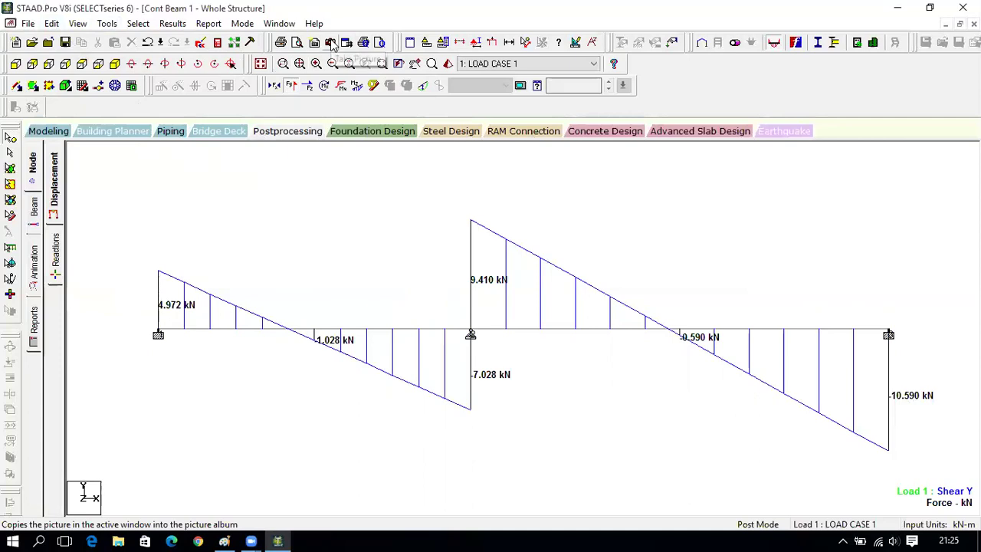
click(51, 23)
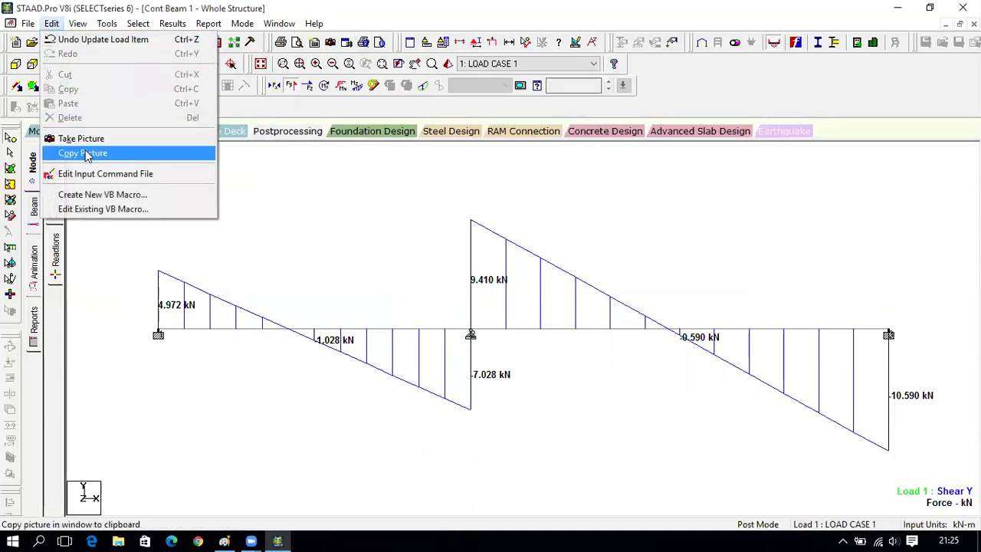
Step: Paste the Load 1 Shear Y diagram (4.972 to -10.590 kN) into a maximized Paint window
click(130, 156)
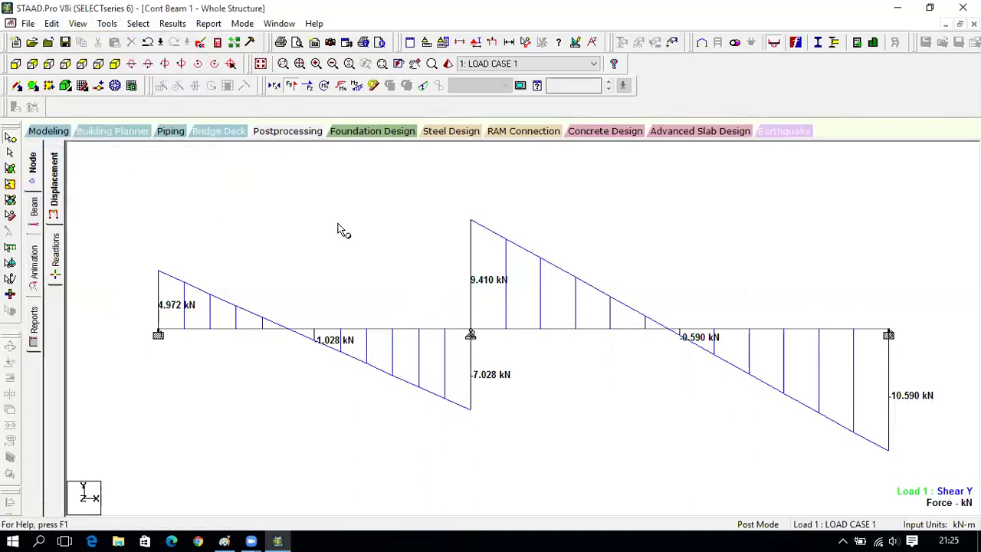
click(224, 541)
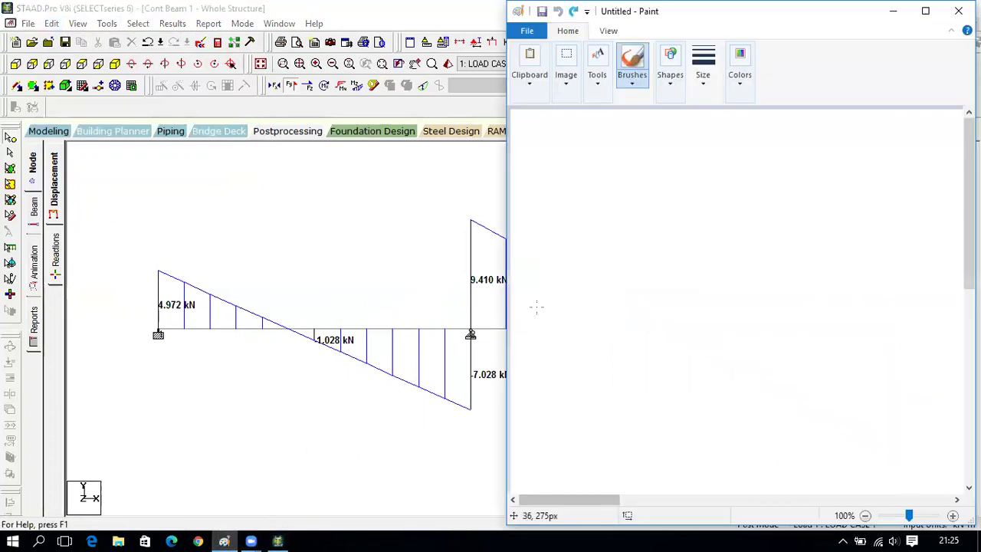
key(ctrl+v)
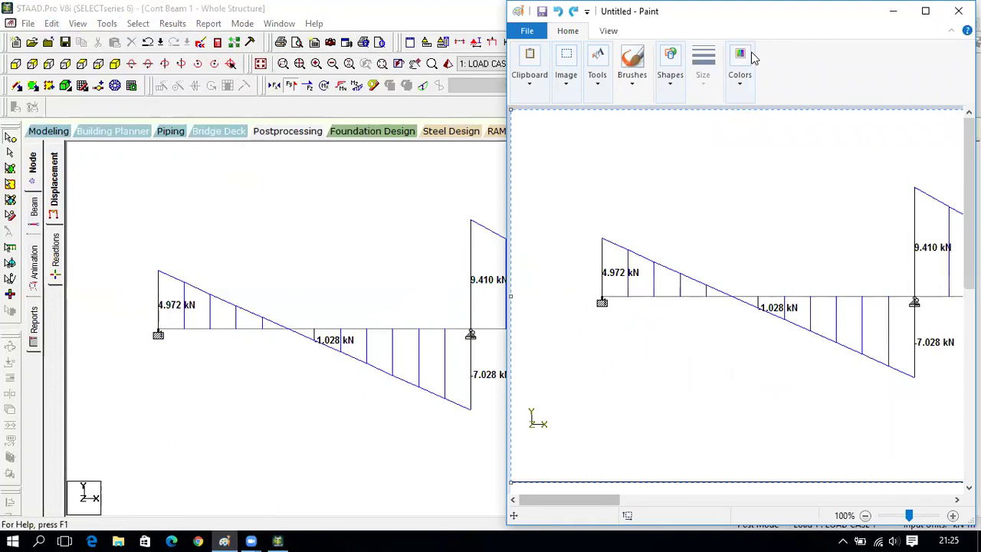
mouse_move(759, 11)
mouse_down()
mouse_move(593, 28)
mouse_move(752, 4)
mouse_up()
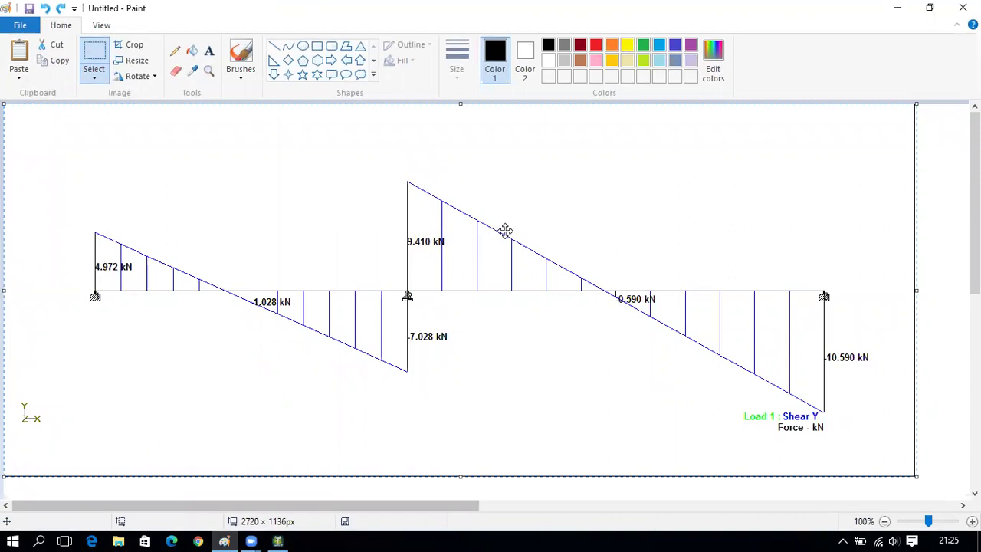
Step: Re-paste the shear diagram onto the canvas and choose Save as JPEG picture
key(Delete)
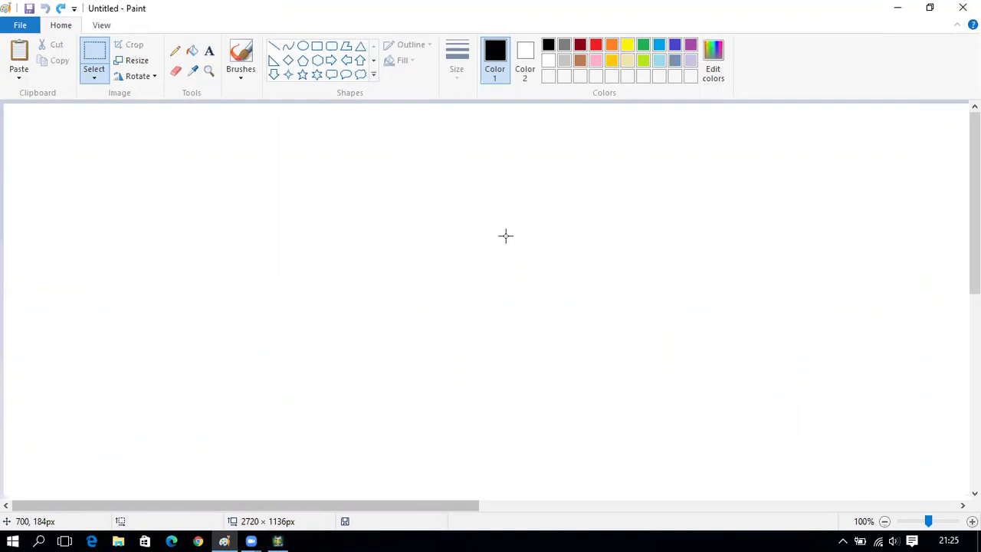
key(ctrl+v)
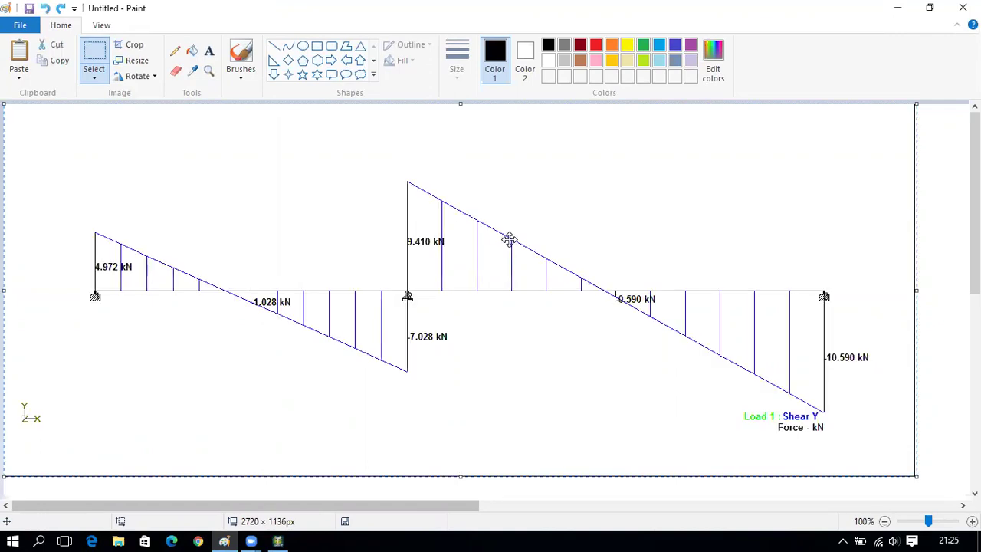
click(22, 25)
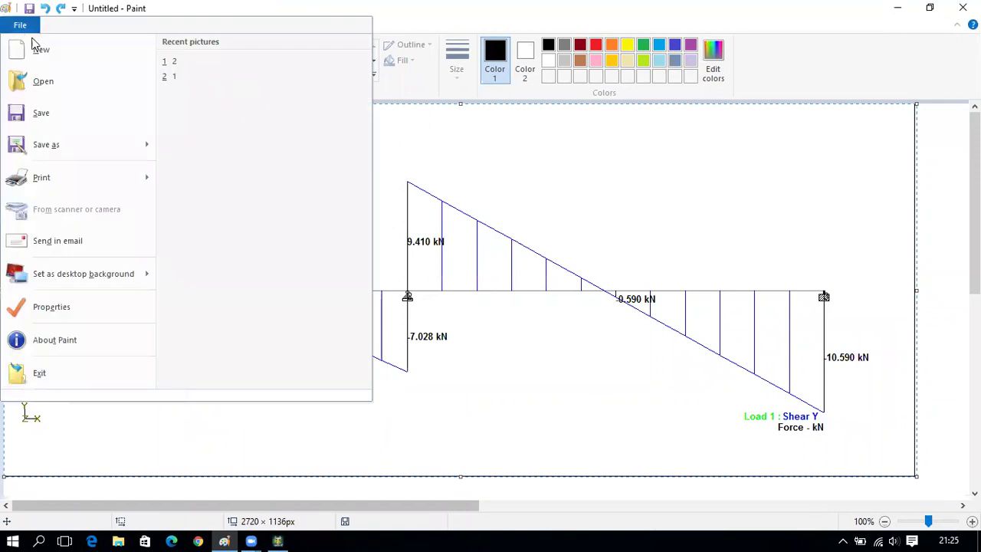
mouse_move(105, 147)
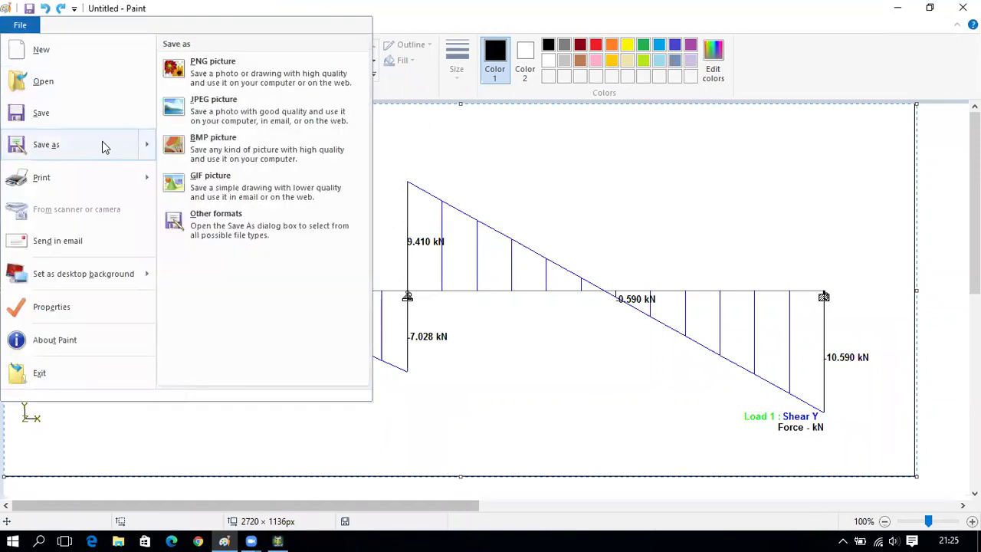
click(208, 116)
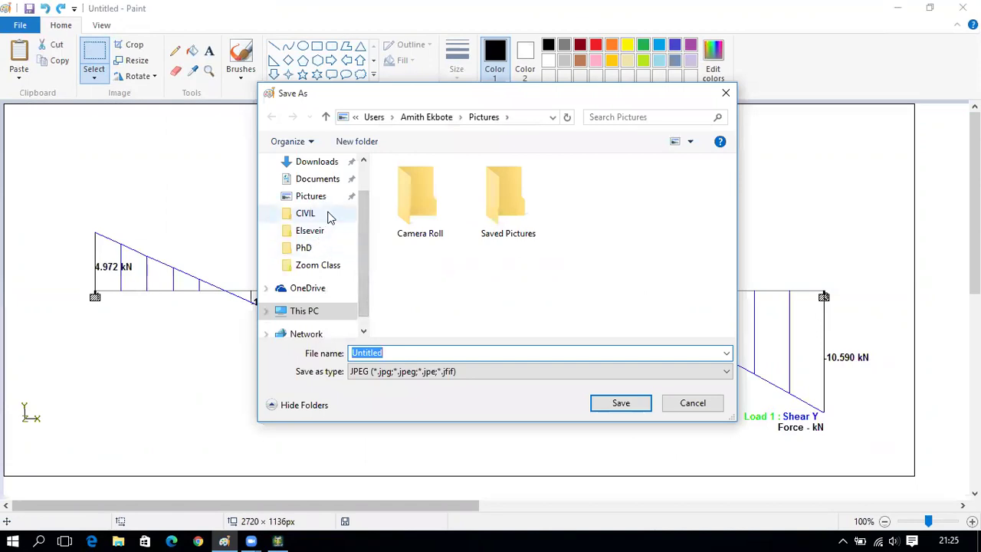
Step: Save it as 'Cont beam 1 Shear force' in the Desktop's Staad Examples folder
scroll(337, 223, up, 1)
click(320, 185)
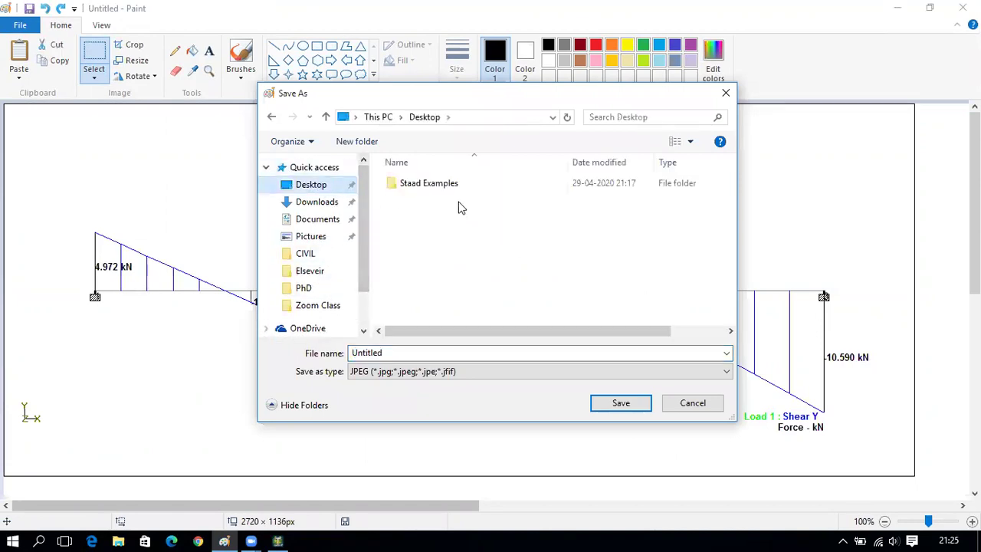
double_click(455, 184)
double_click(429, 352)
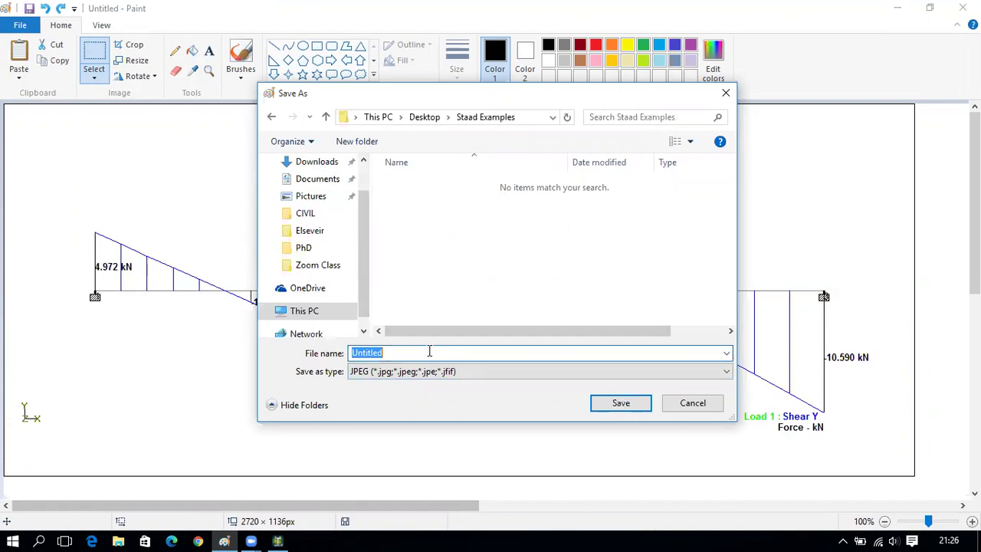
text(Con)
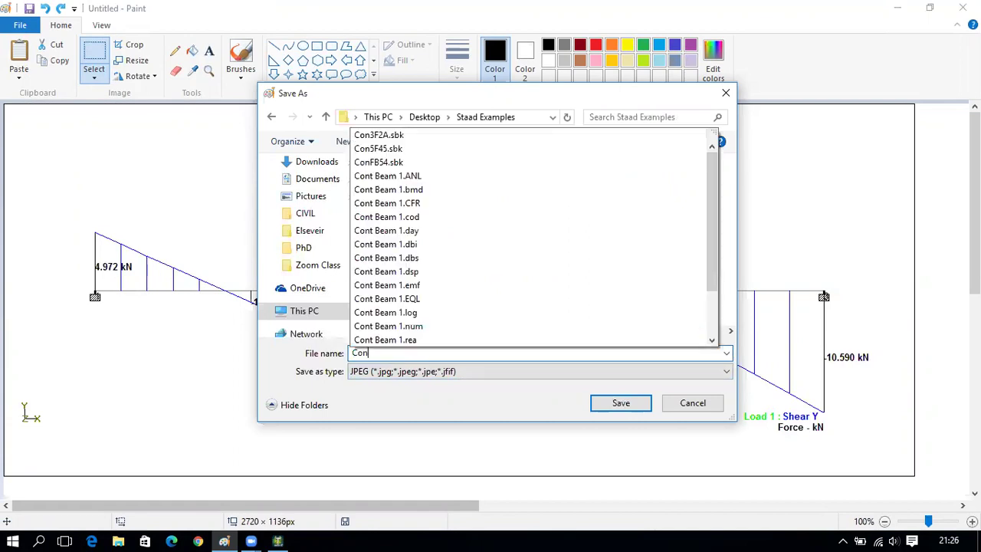
text(t bea)
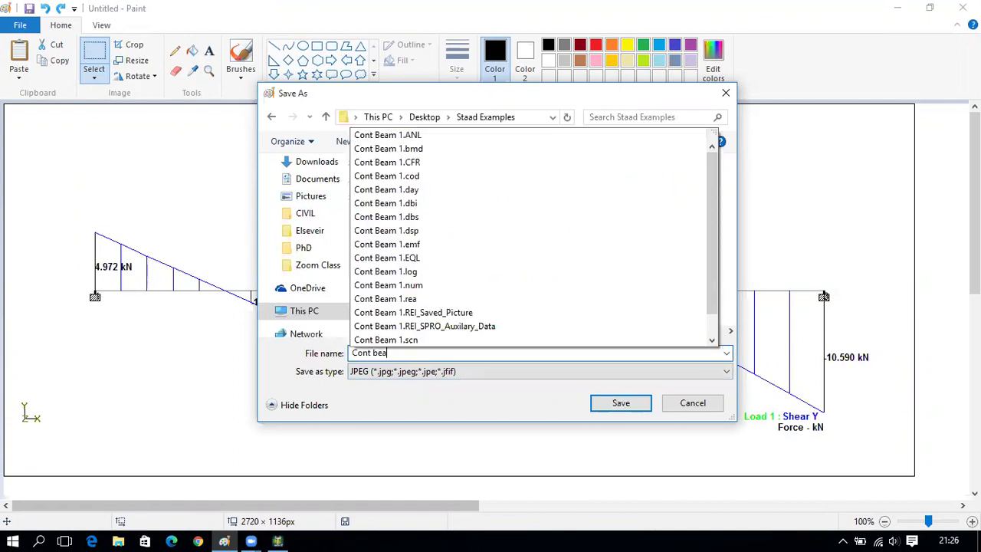
text(m 1 Shear force)
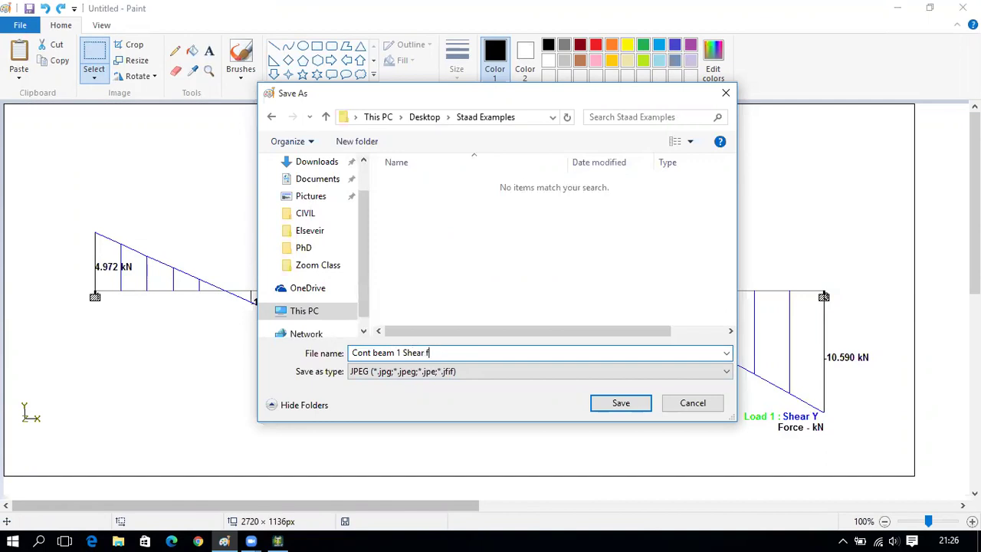
click(619, 402)
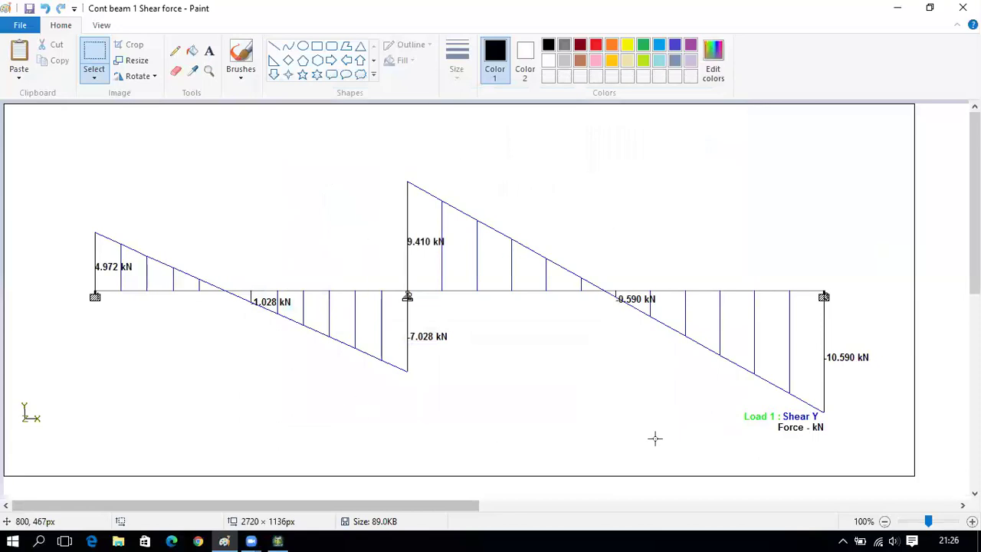
Step: Close Paint and display Load 1's Bending Z moment diagram
click(962, 8)
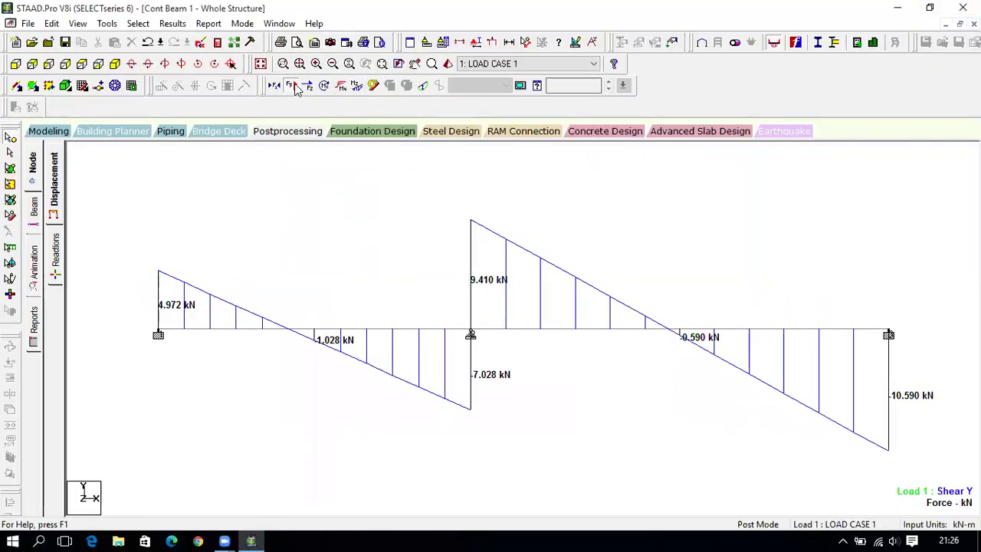
click(297, 89)
click(357, 85)
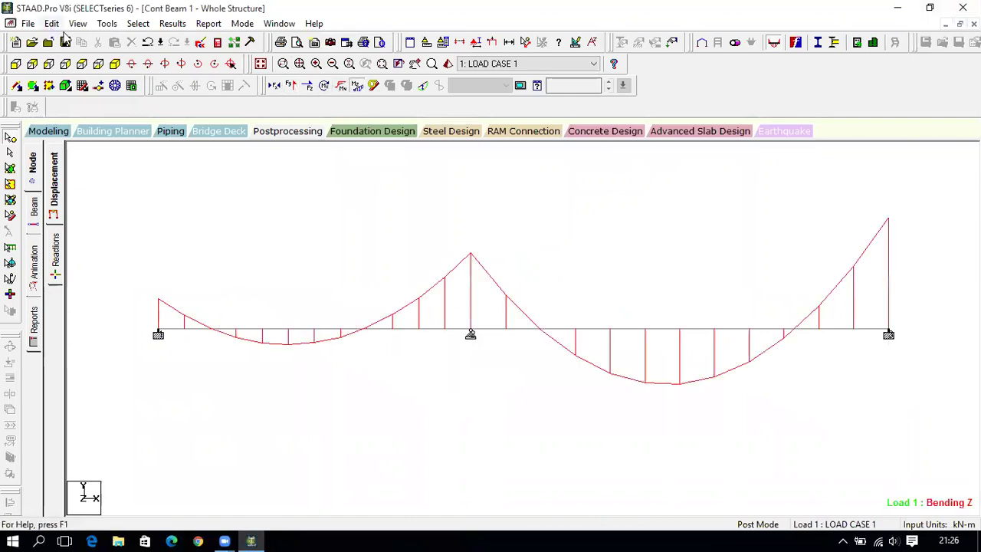
Step: Label bending moments instead of shear values, then copy the labelled moment diagram picture
click(172, 23)
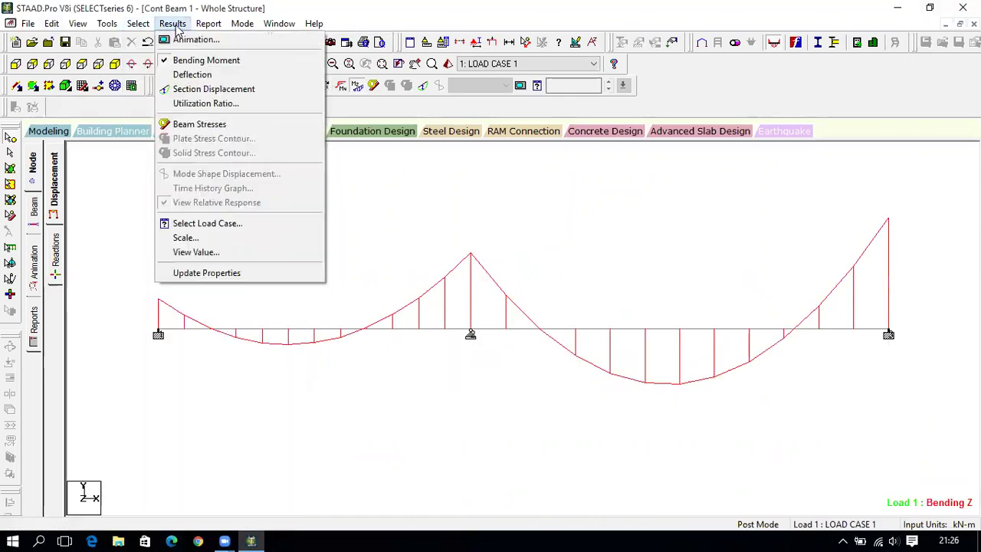
click(196, 252)
click(427, 163)
click(397, 232)
click(515, 235)
click(414, 196)
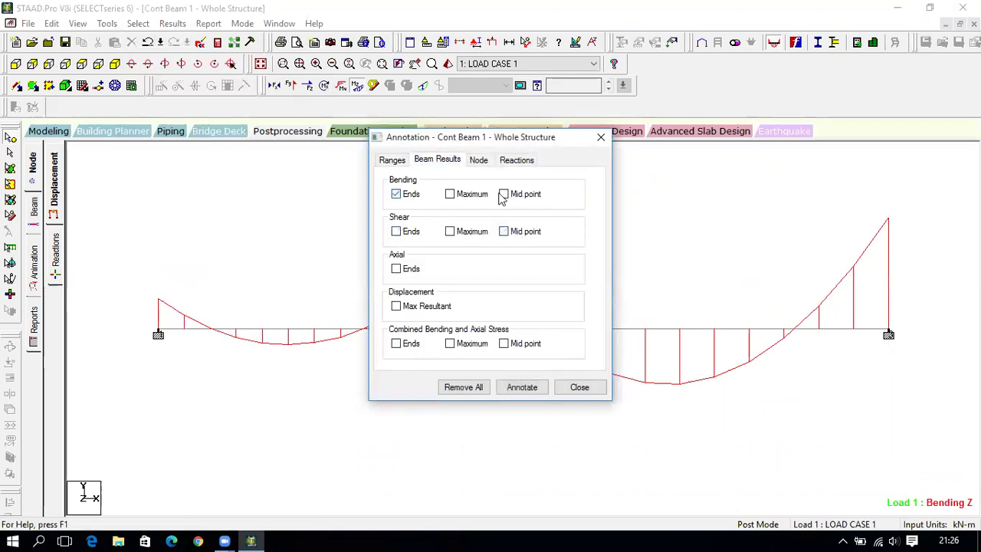
click(529, 389)
click(579, 388)
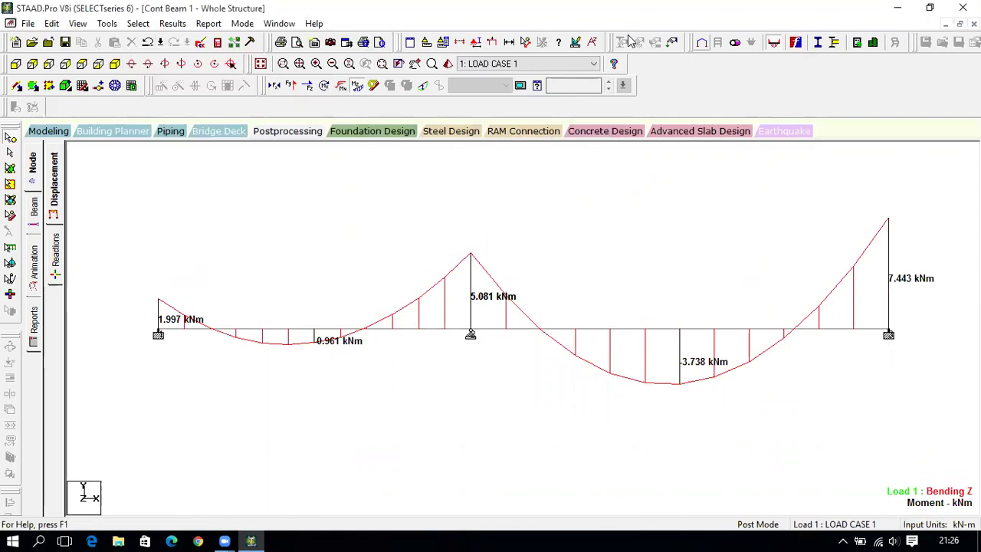
key(alt+e)
click(87, 156)
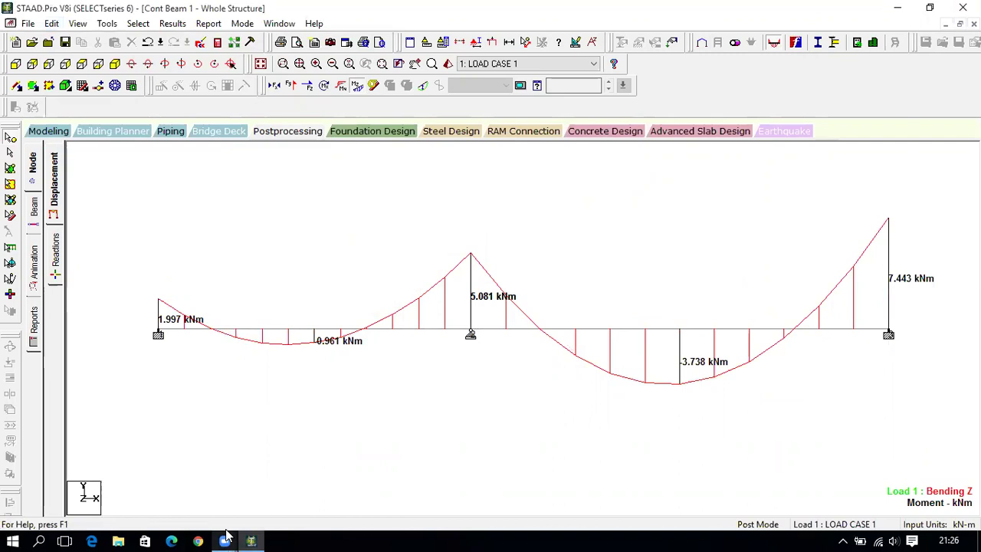
Step: Relaunch Paint and paste the bending moment diagram onto a blank canvas
key(super)
text(paint)
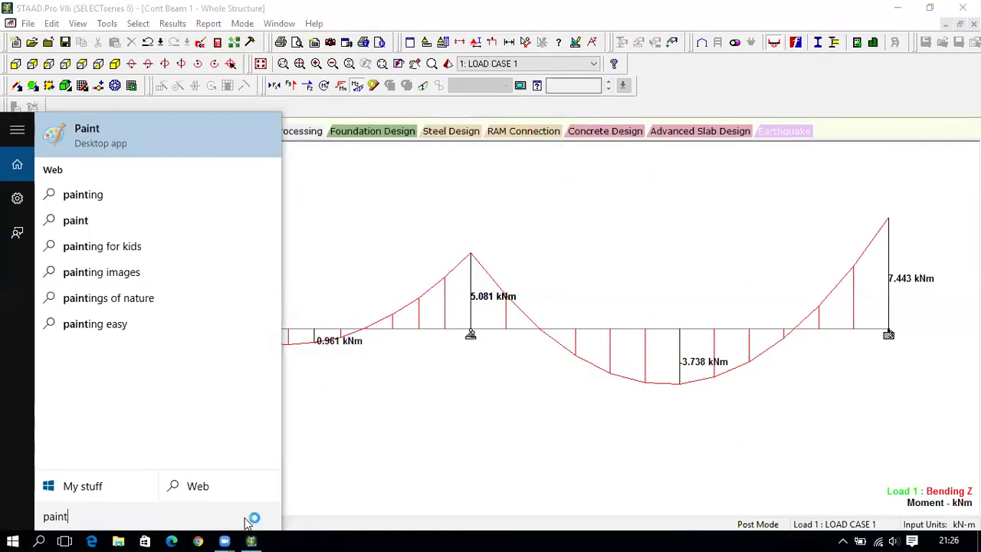
key(Return)
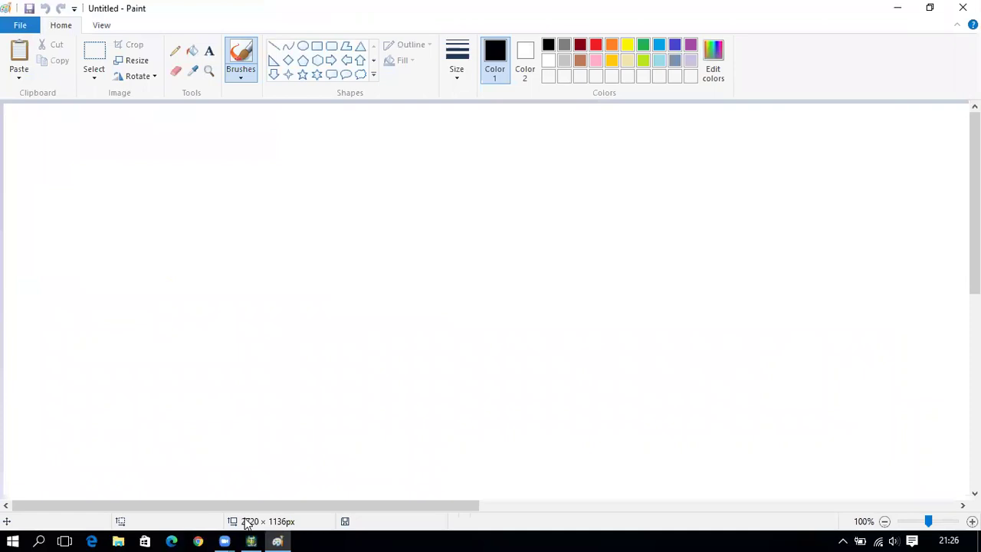
key(ctrl+v)
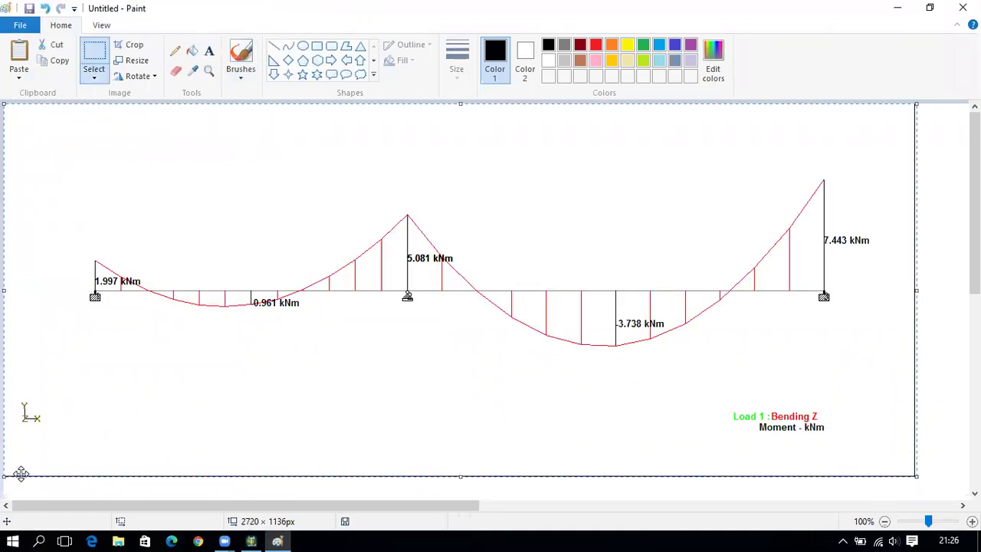
Step: Save the picture as JPEG 'Cont beam 1 BM' in Staad Examples
click(17, 27)
mouse_move(71, 144)
click(299, 119)
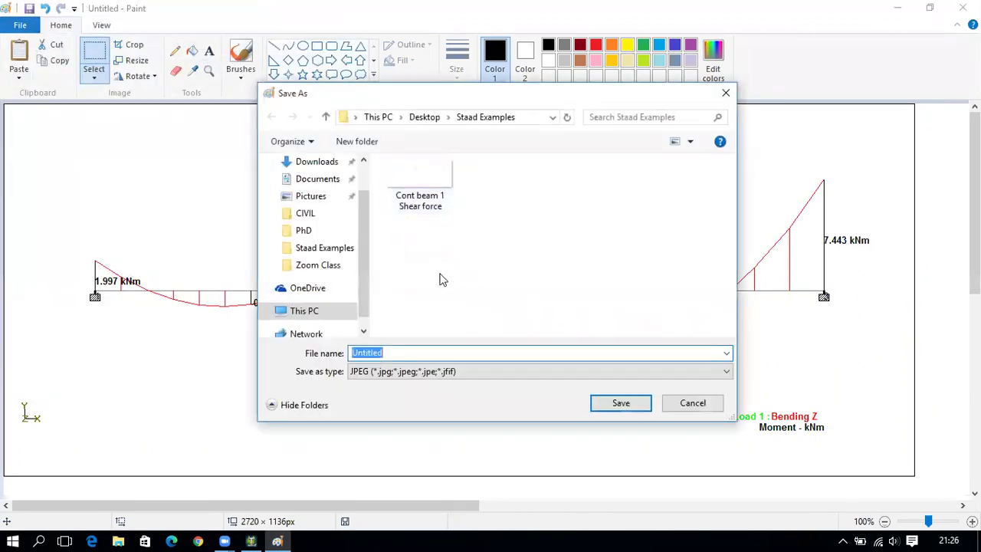
click(421, 204)
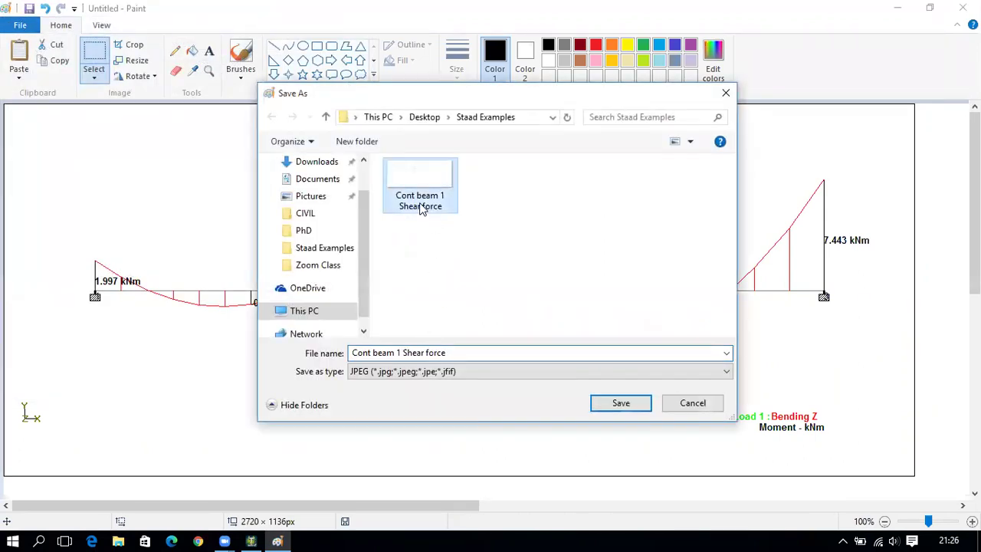
click(433, 356)
drag(456, 355, 409, 354)
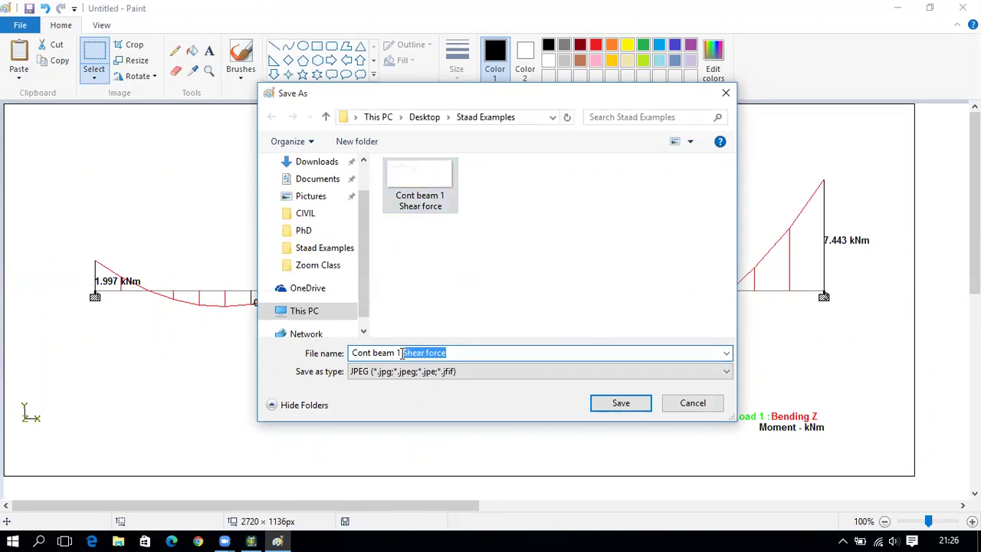
key(BackSpace)
text(BM)
click(611, 411)
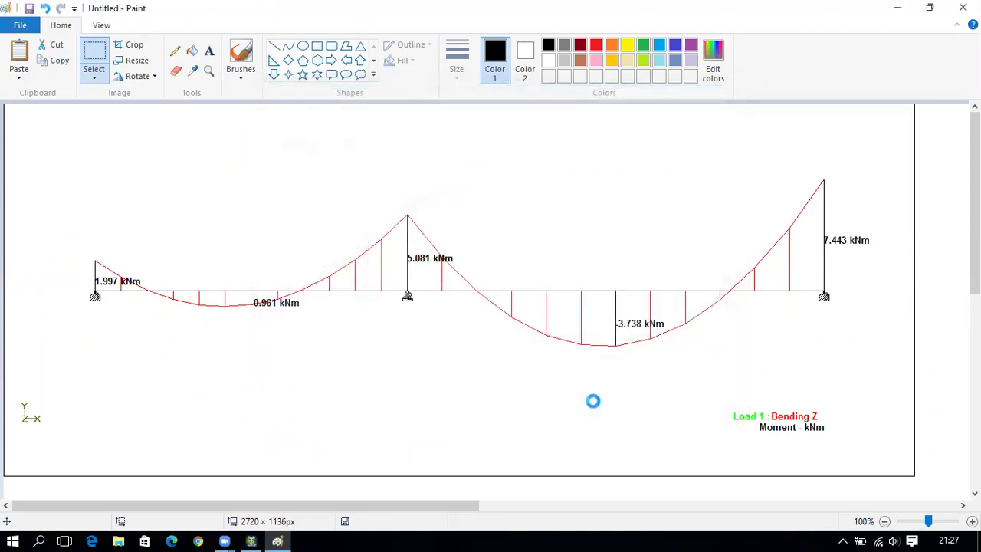
click(251, 541)
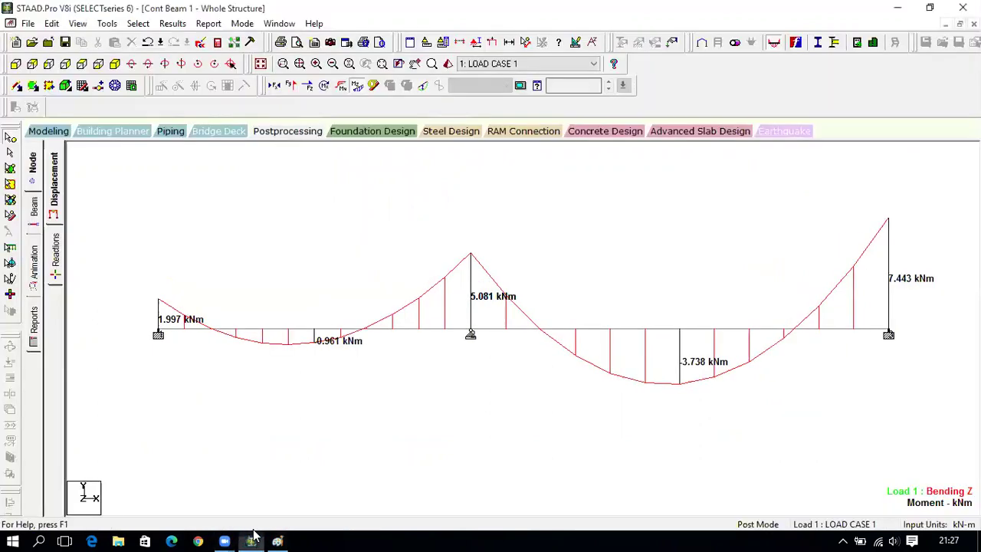
Step: Show the deflected beam labelled with maximum resultant displacements 0.100 mm and 0.007 mm, and copy it
click(354, 85)
click(426, 86)
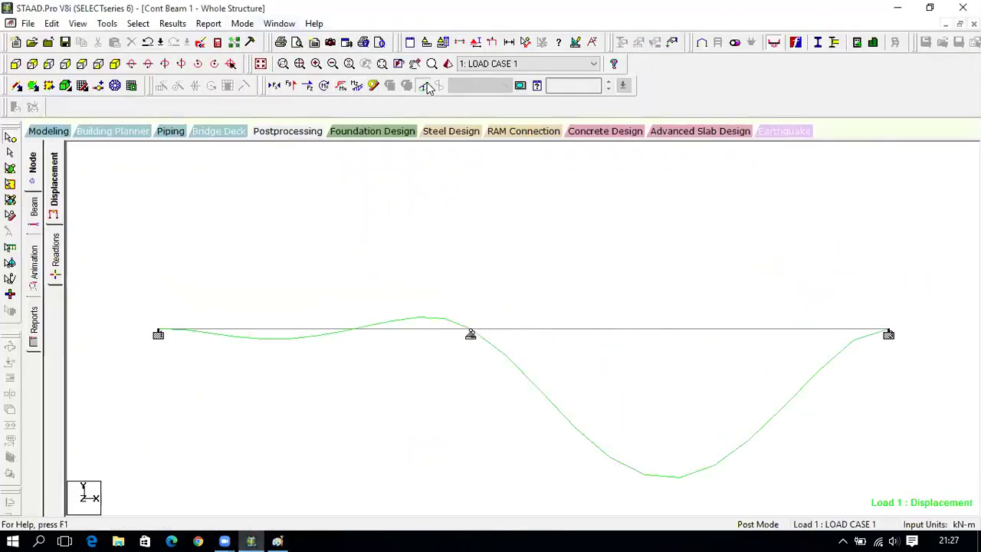
click(173, 23)
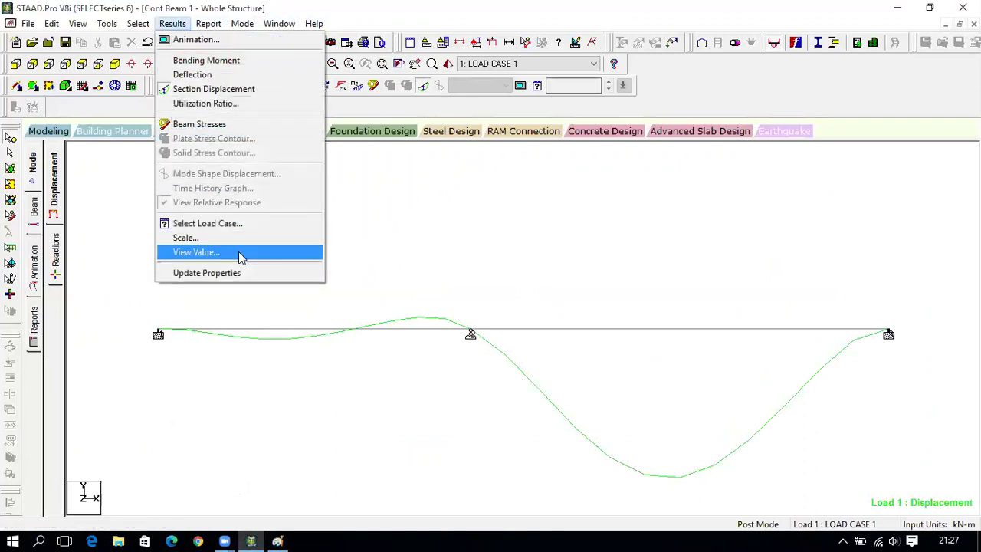
click(197, 252)
click(426, 160)
click(396, 194)
click(430, 305)
click(521, 387)
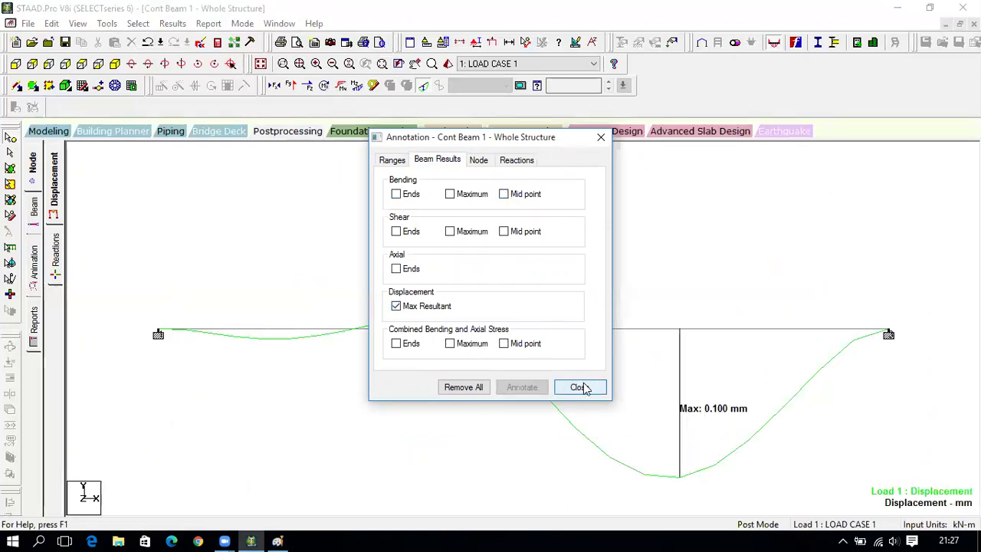
click(580, 387)
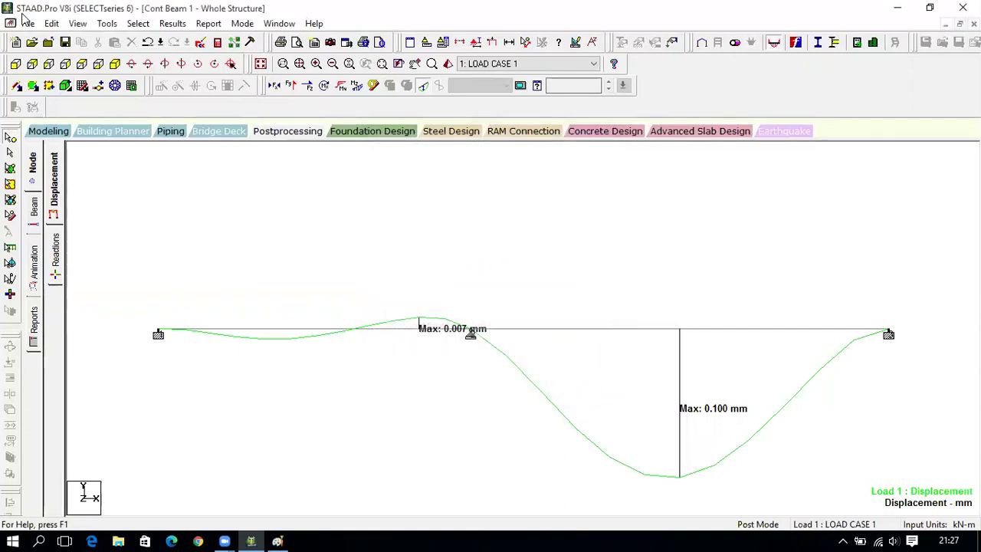
click(51, 23)
click(90, 152)
Step: Replace the old bending moment image in Paint with the displacement diagram
click(278, 541)
key(ctrl+a)
key(Delete)
key(ctrl+v)
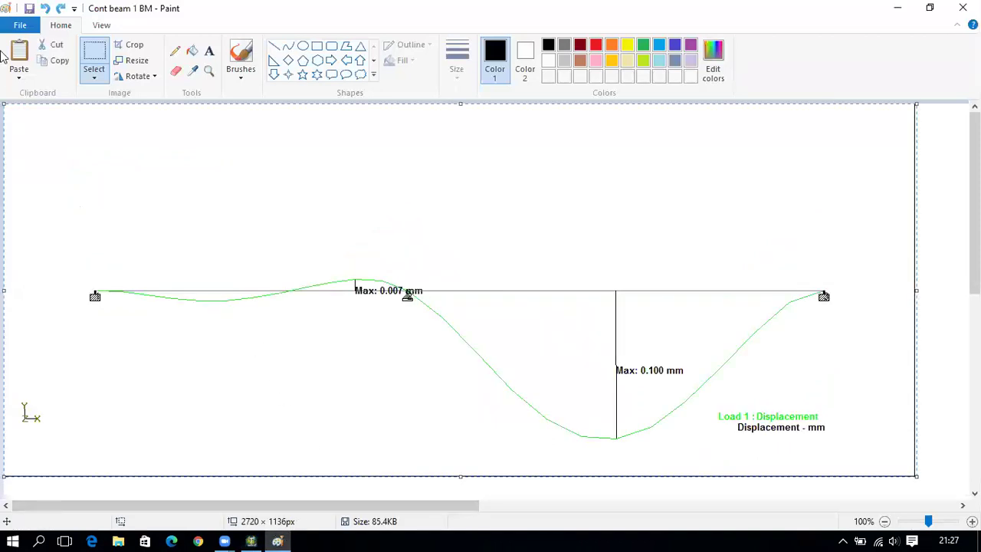
Step: Save the displacement picture as JPEG 'Cont beam 1 DEFLECTION'
click(19, 26)
mouse_move(93, 150)
click(193, 108)
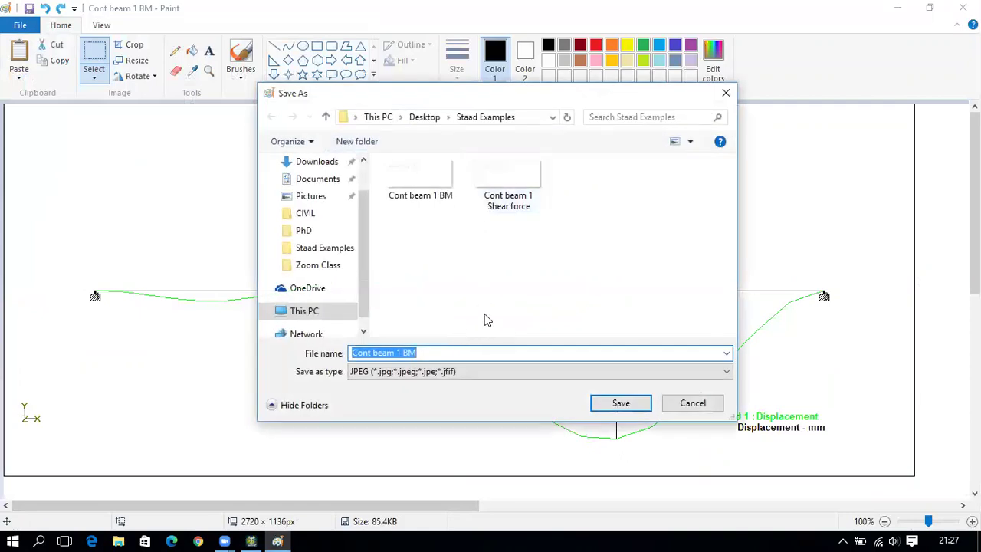
click(474, 356)
key(BackSpace)
key(BackSpace)
key(BackSpace)
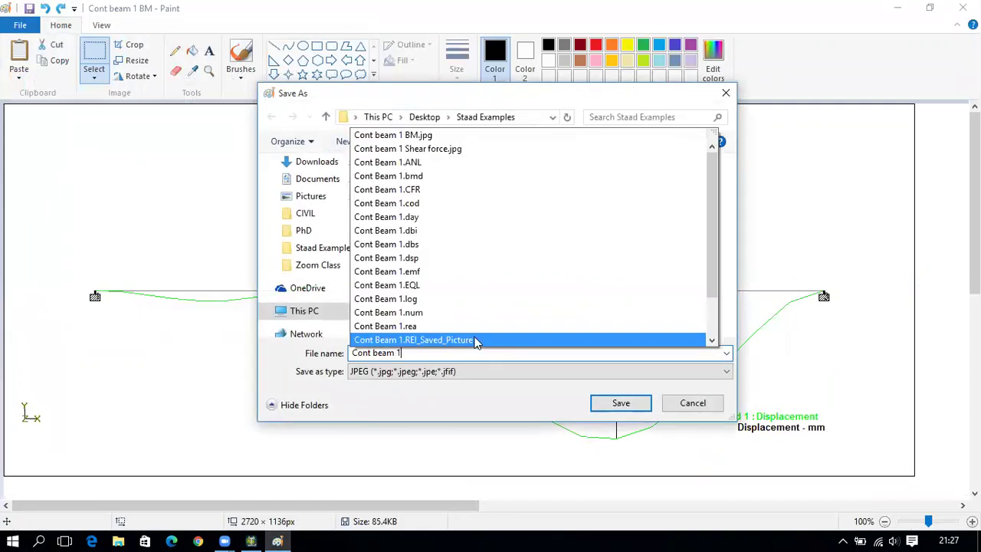
text(DEF)
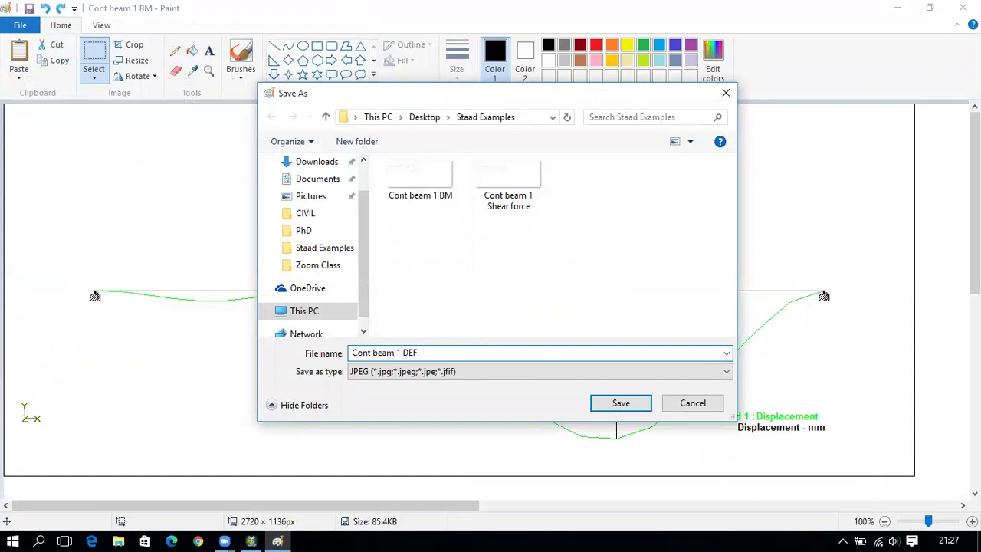
text(LECTION)
key(Return)
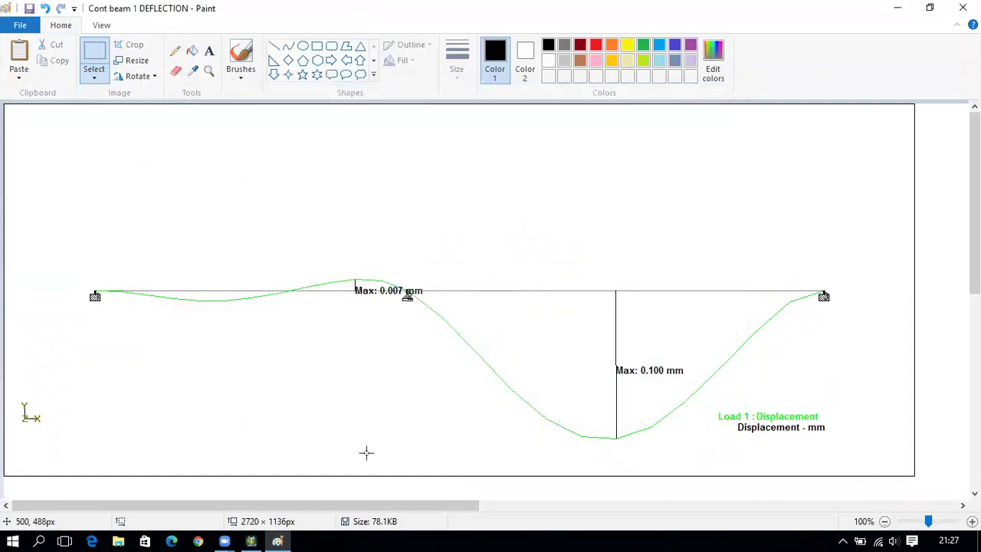
click(250, 541)
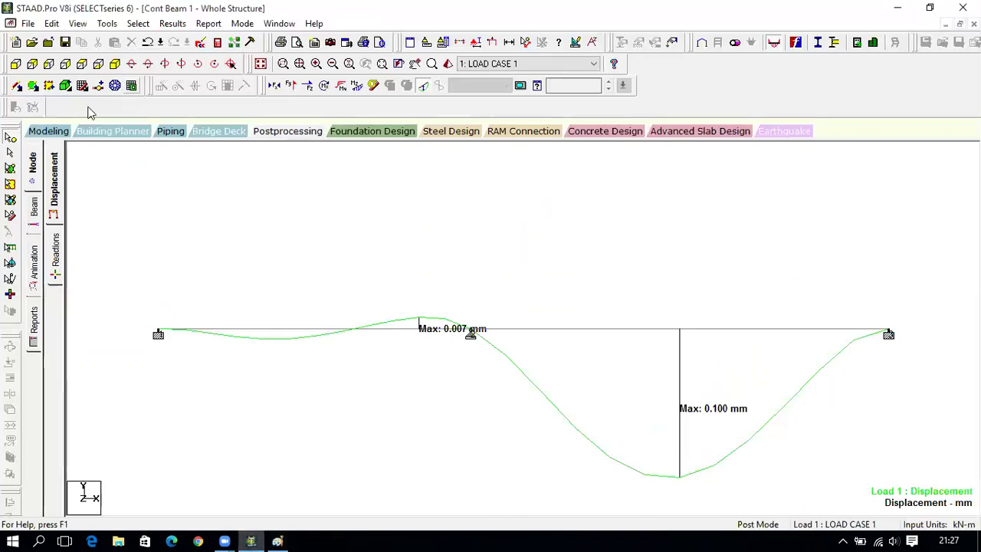
Step: Copy the Modeling view of the beam with its -4.000 and -5.000 kN/m span loads
click(55, 131)
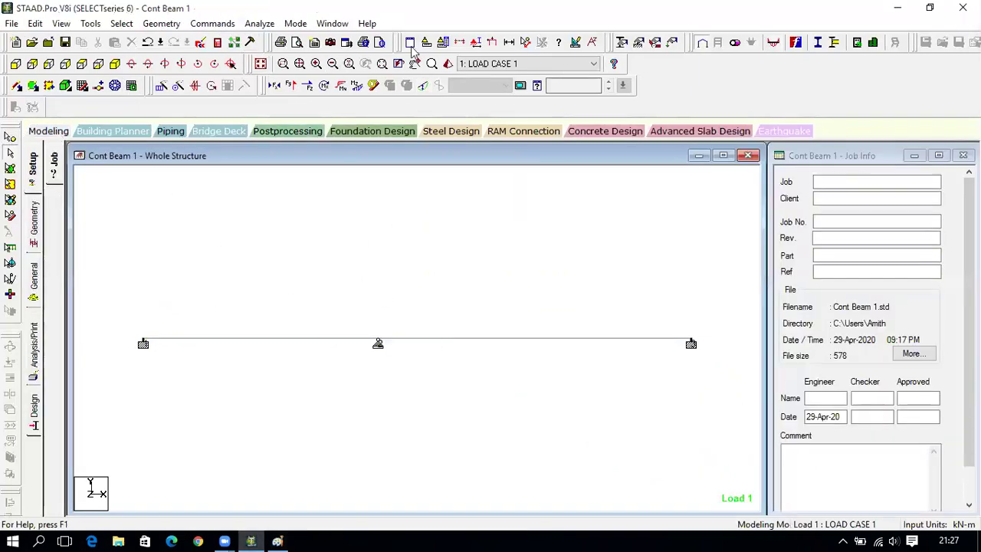
click(493, 42)
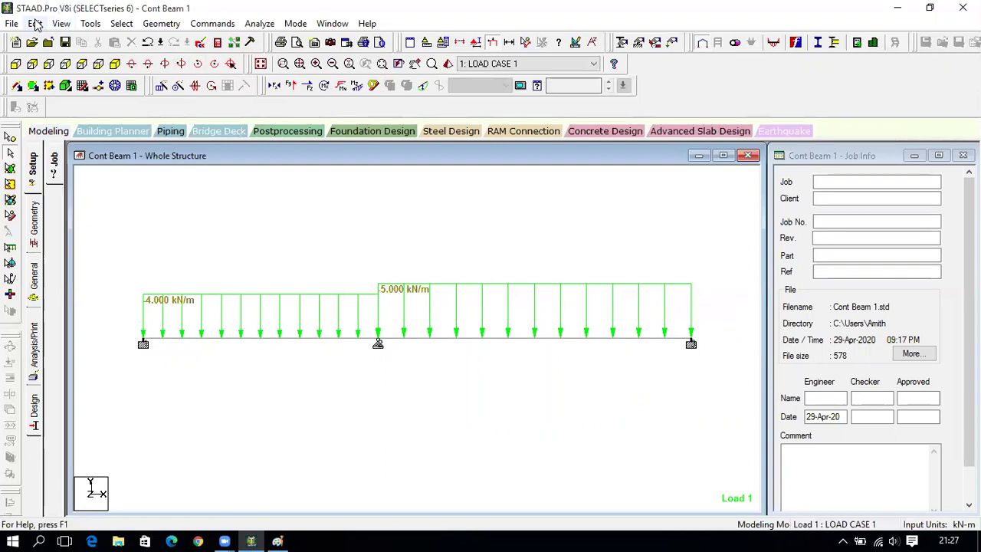
click(36, 23)
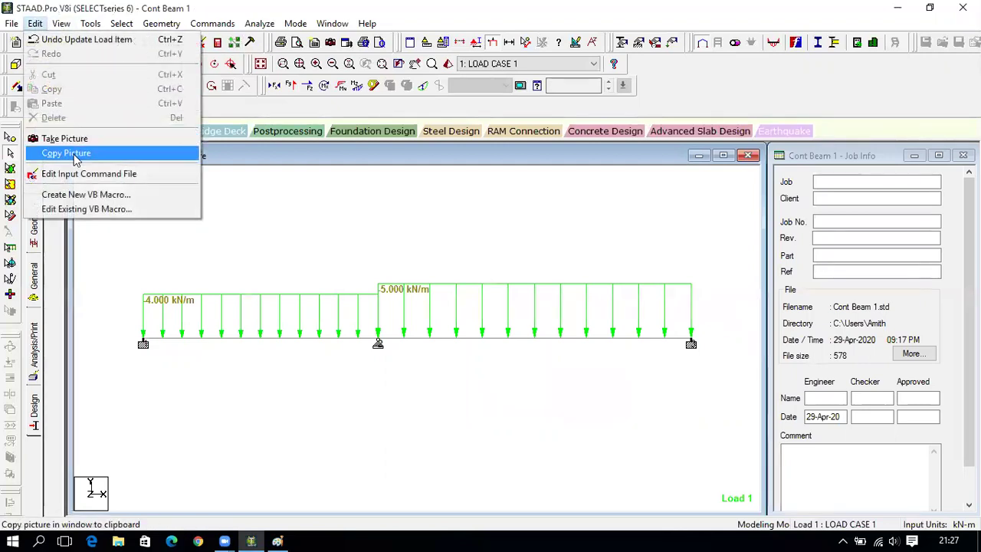
click(74, 155)
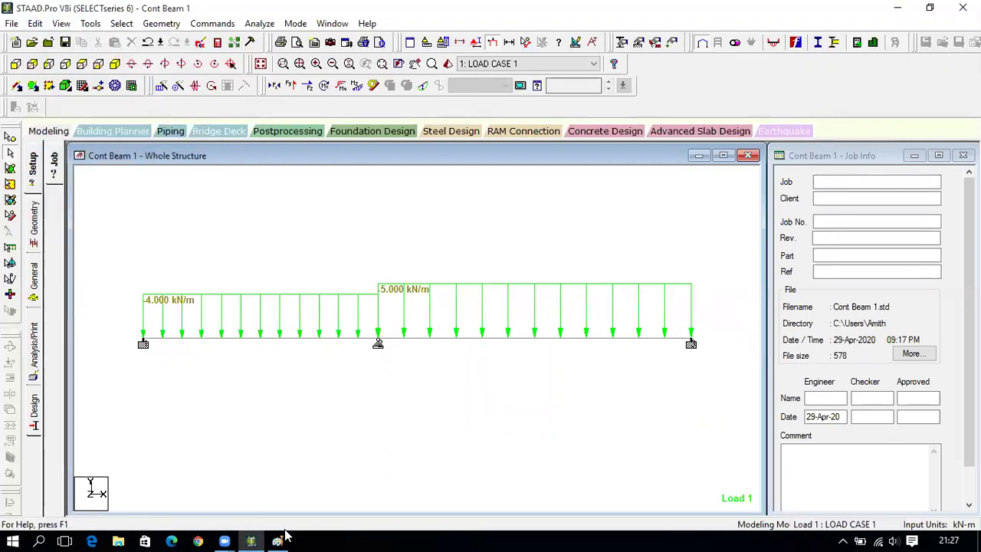
click(279, 540)
Step: Paste the loaded beam picture, save it as JPEG 'Cont beam 1 PROBLEM', and close Paint
key(ctrl+v)
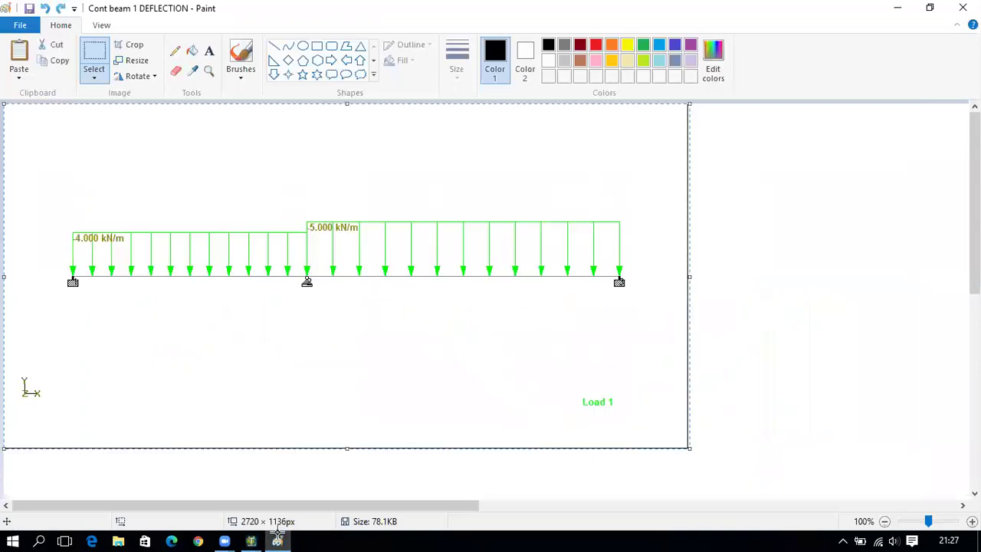
click(17, 28)
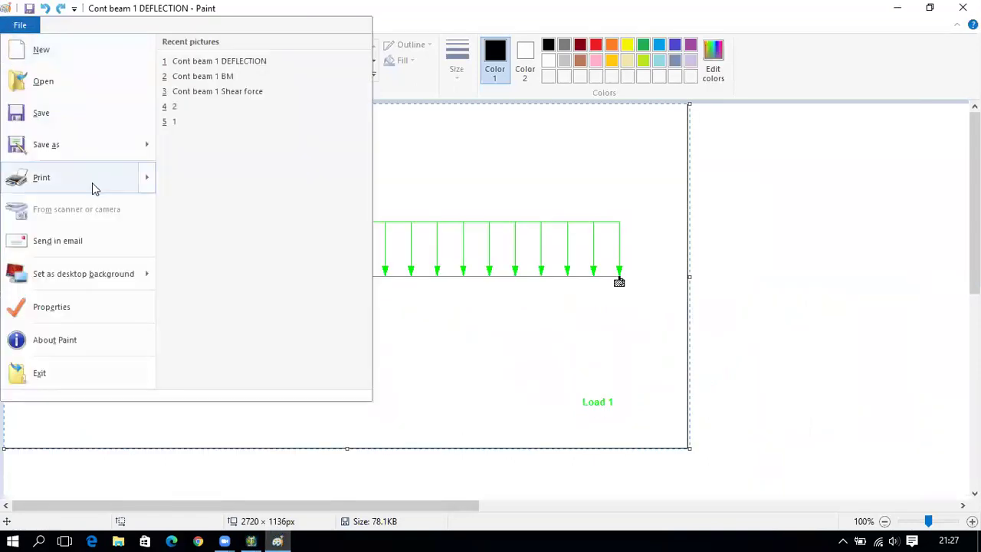
mouse_move(146, 145)
click(198, 123)
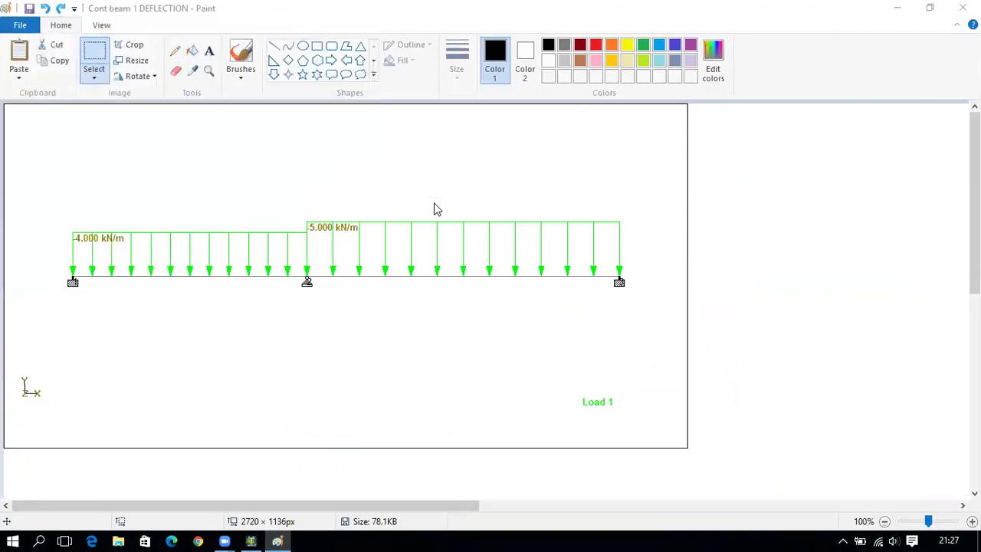
click(490, 348)
double_click(442, 350)
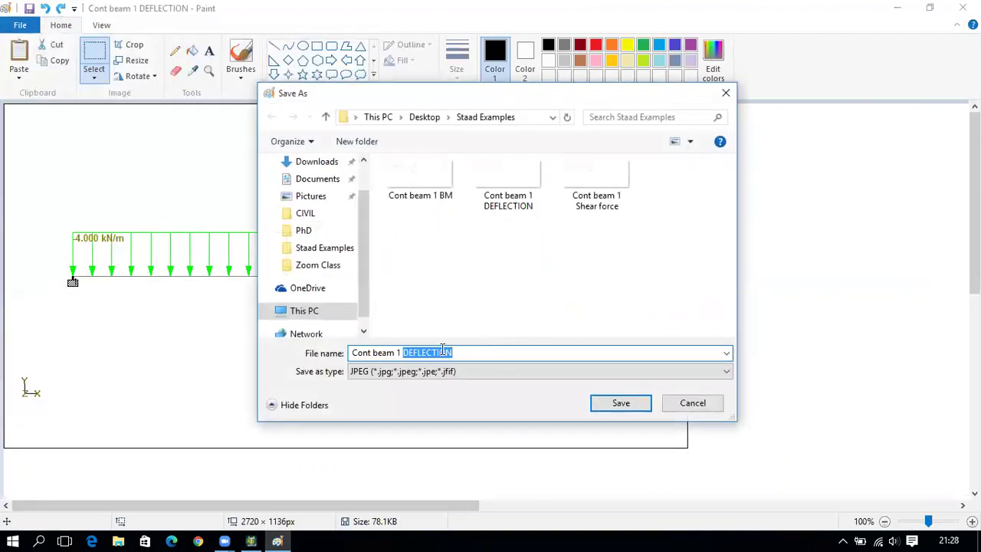
text(PROBLEM)
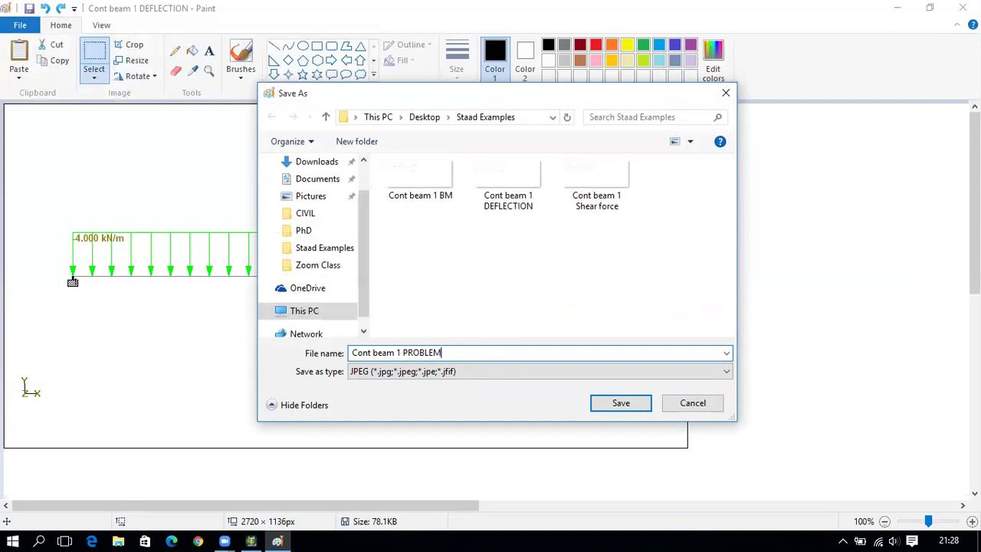
key(Return)
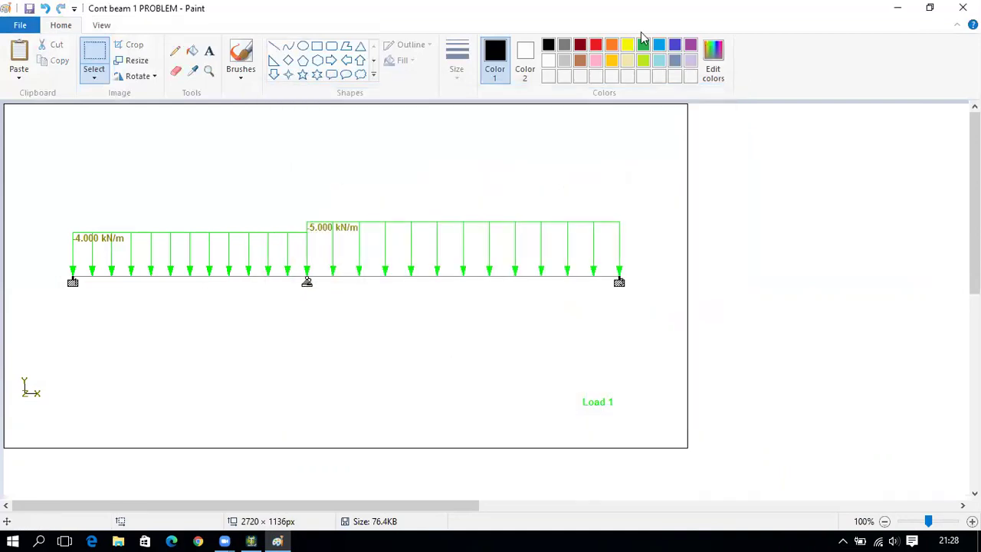
click(963, 8)
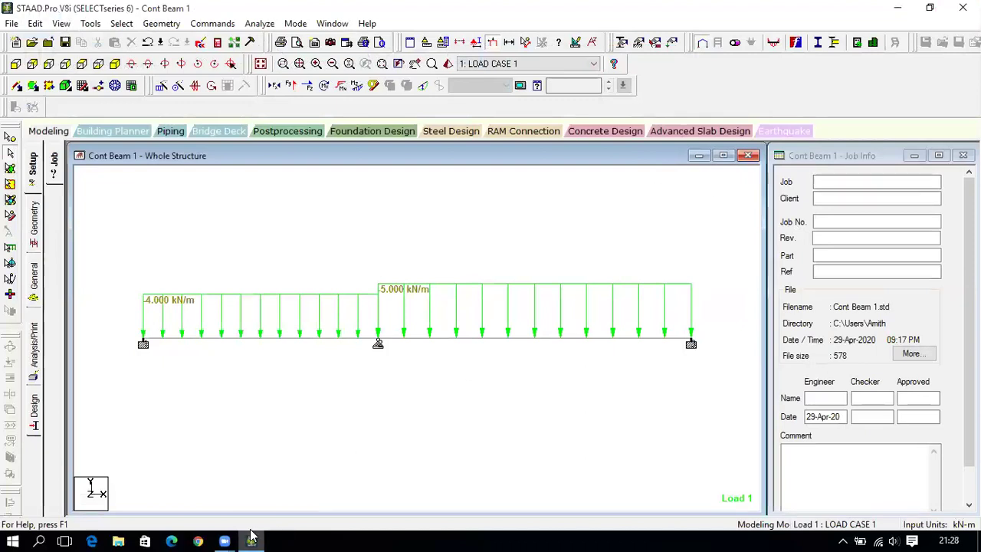
mouse_move(227, 537)
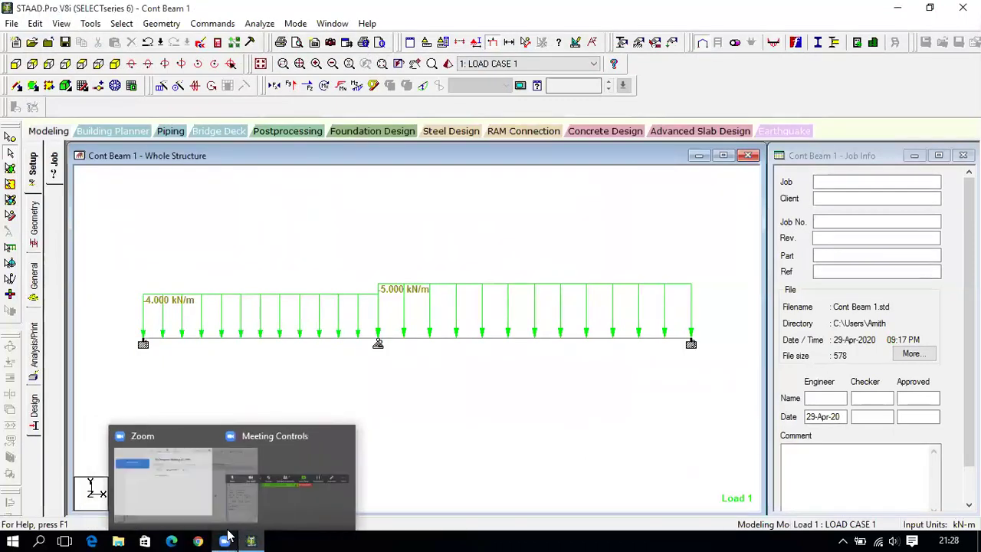